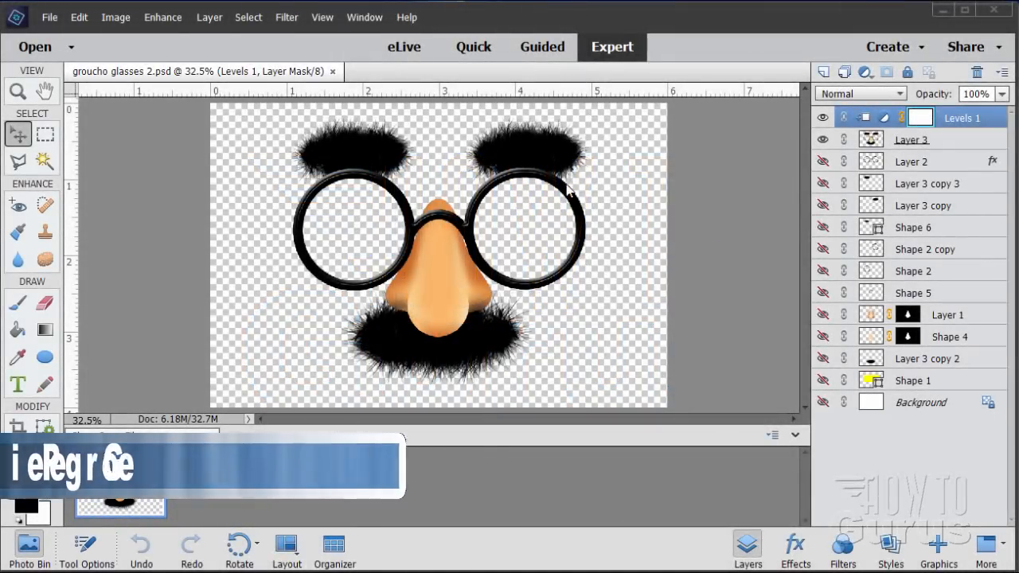
# Step: Close groucho glasses 2.psd and create a blank white RGB document, 6 by 4 inches at 300 pixels/inch
pyautogui.click(333, 71)
pyautogui.click(50, 17)
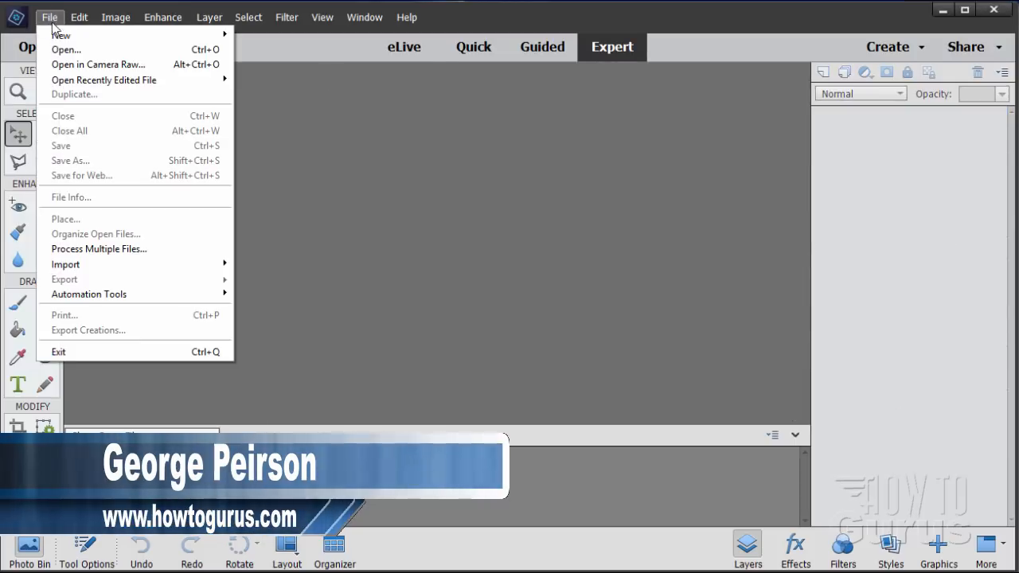
pyautogui.moveTo(60, 35)
pyautogui.click(243, 35)
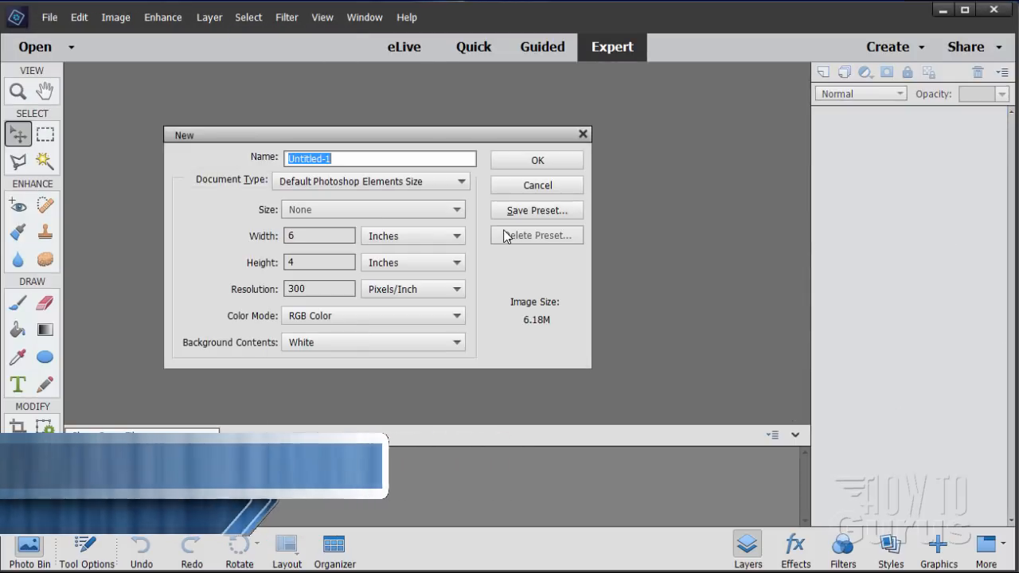
pyautogui.moveTo(334, 137); pyautogui.dragTo(392, 140)
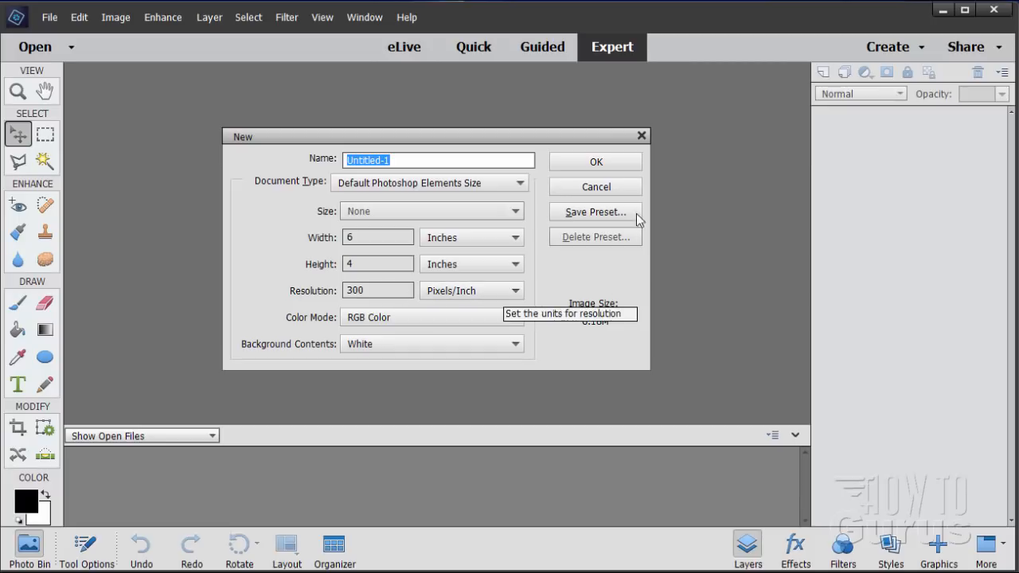
pyautogui.click(597, 164)
pyautogui.moveTo(396, 77); pyautogui.dragTo(460, 68)
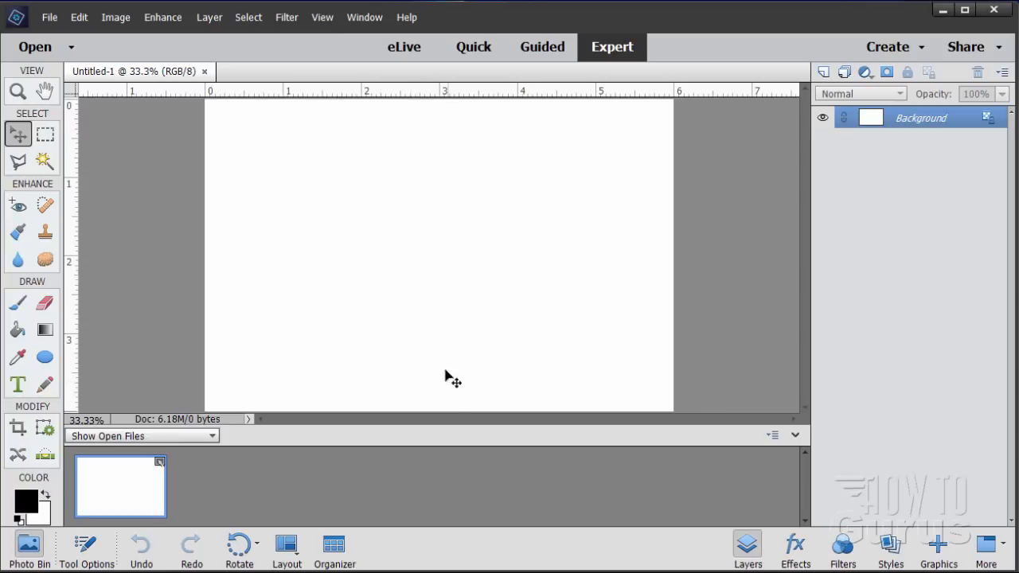
# Step: Place a vertical guide at the 3-inch mark down the canvas centre and review the Snap To options
pyautogui.click(324, 17)
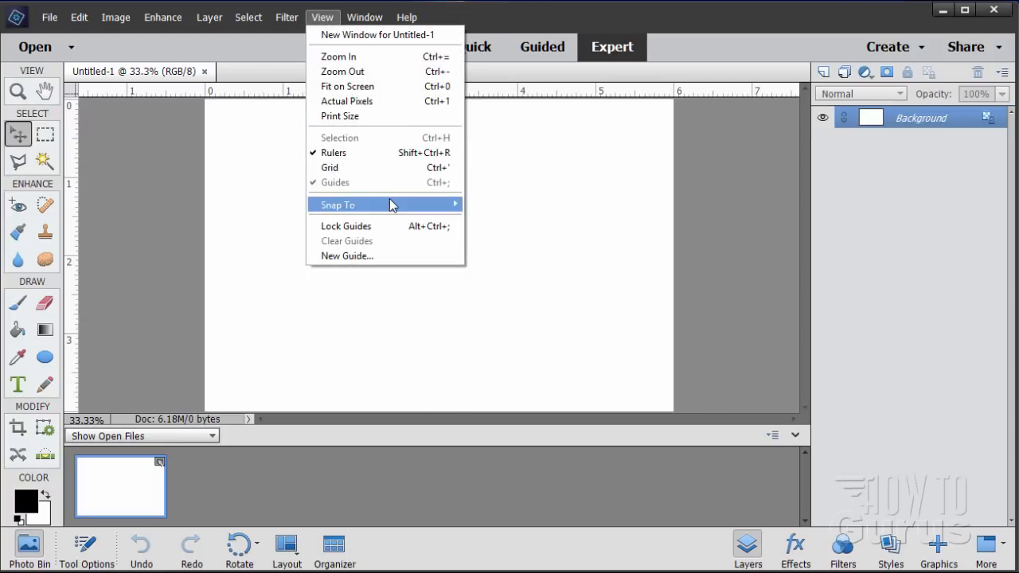
pyautogui.moveTo(391, 205)
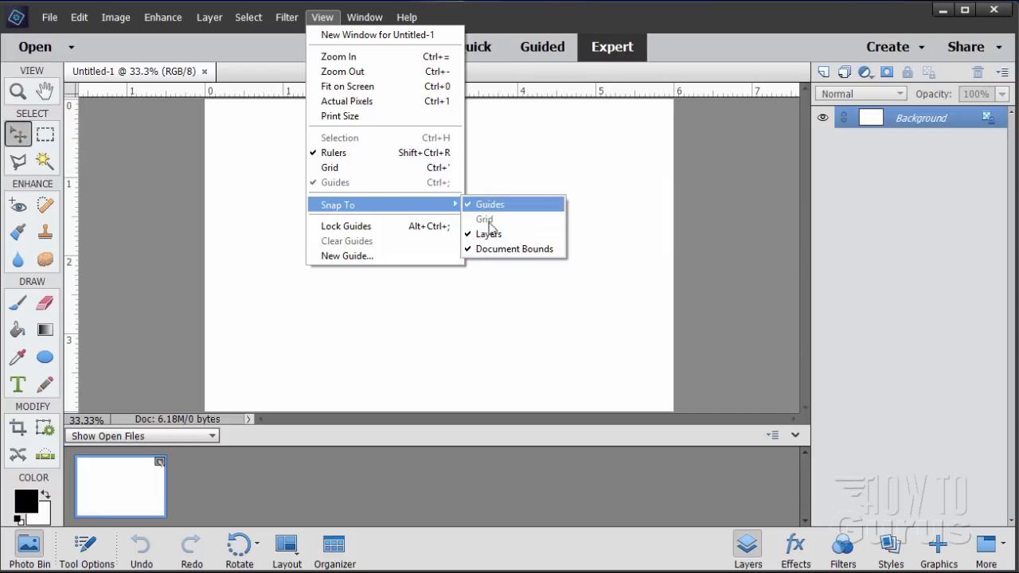
pyautogui.click(326, 21)
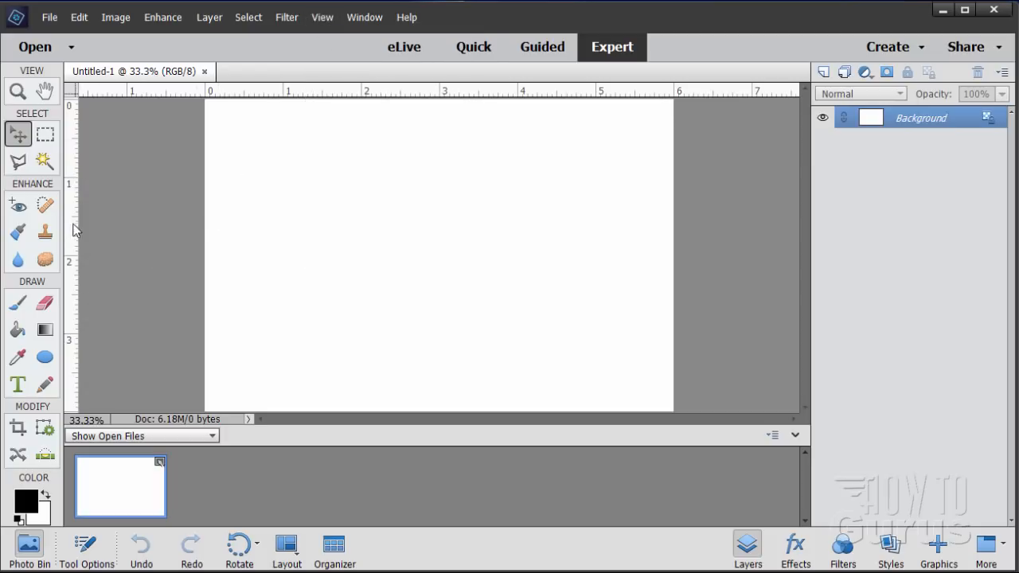
pyautogui.click(321, 18)
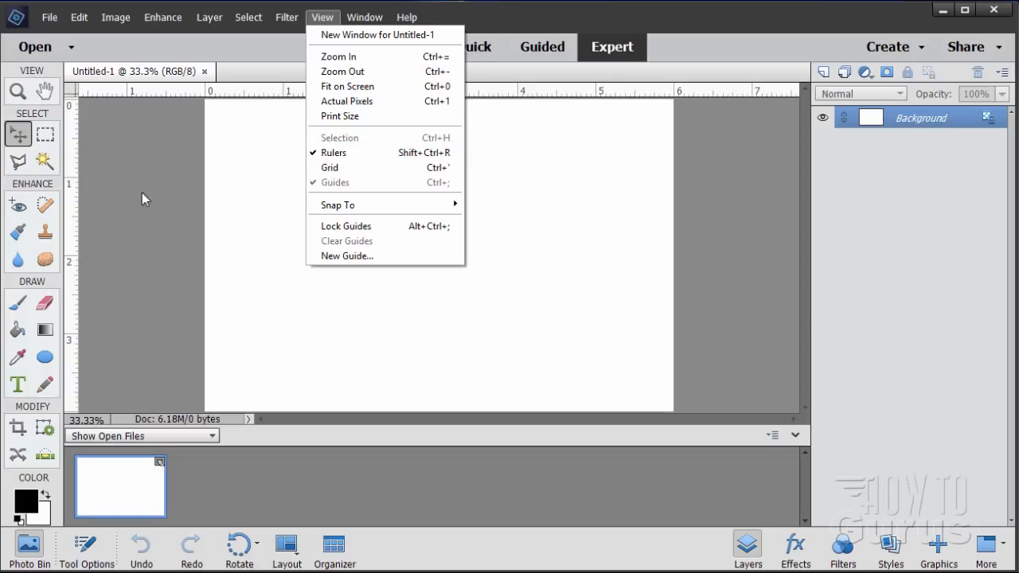
pyautogui.click(77, 212)
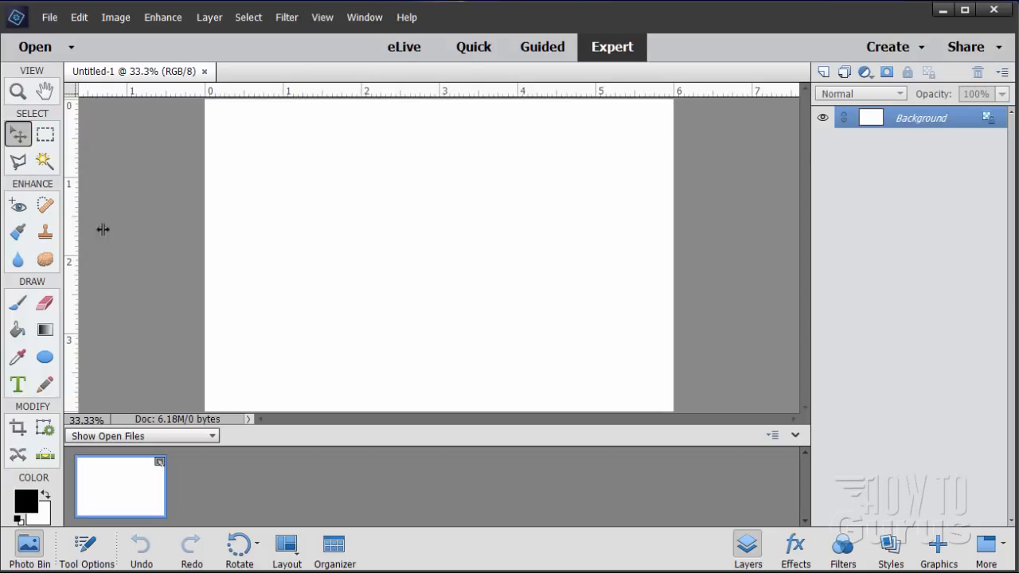
pyautogui.moveTo(102, 230); pyautogui.dragTo(438, 228)
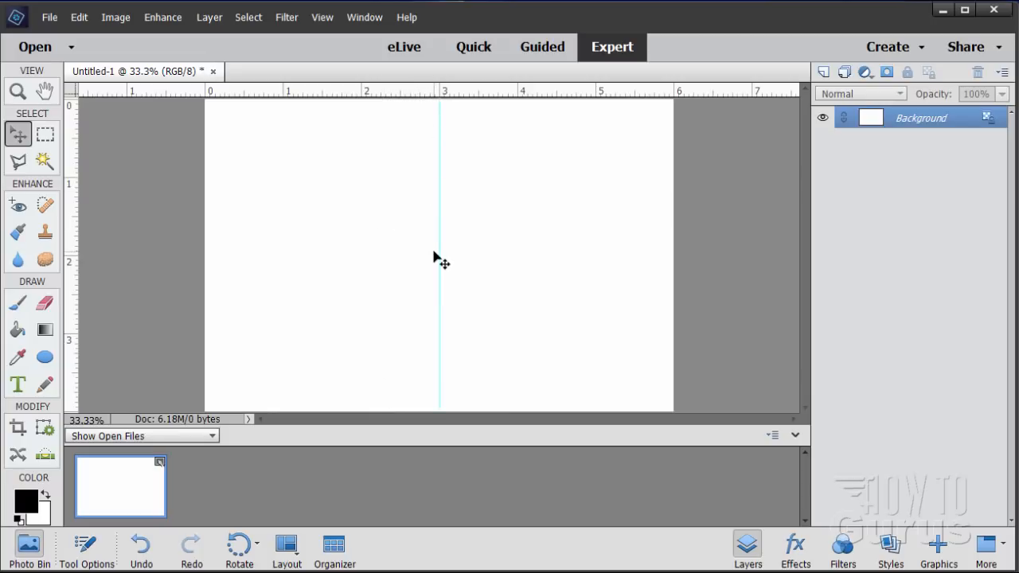
pyautogui.click(323, 18)
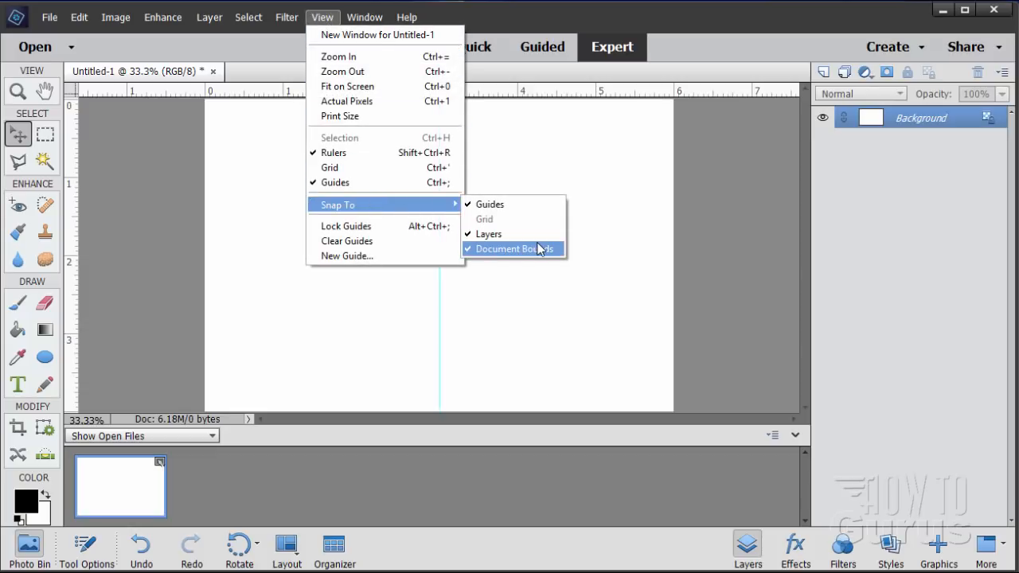
pyautogui.click(291, 40)
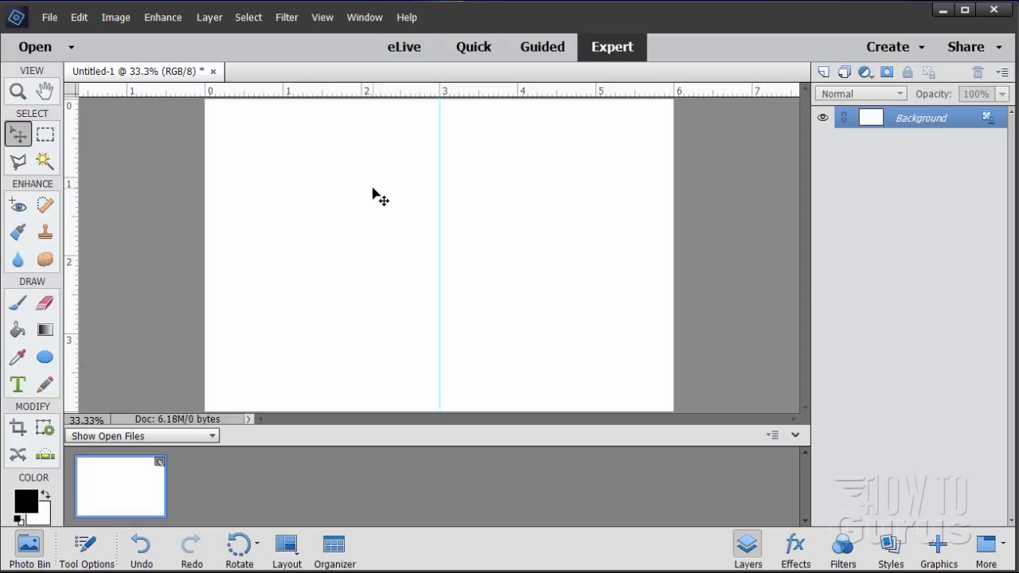
# Step: Add a horizontal guide at position .85 inches
pyautogui.click(323, 19)
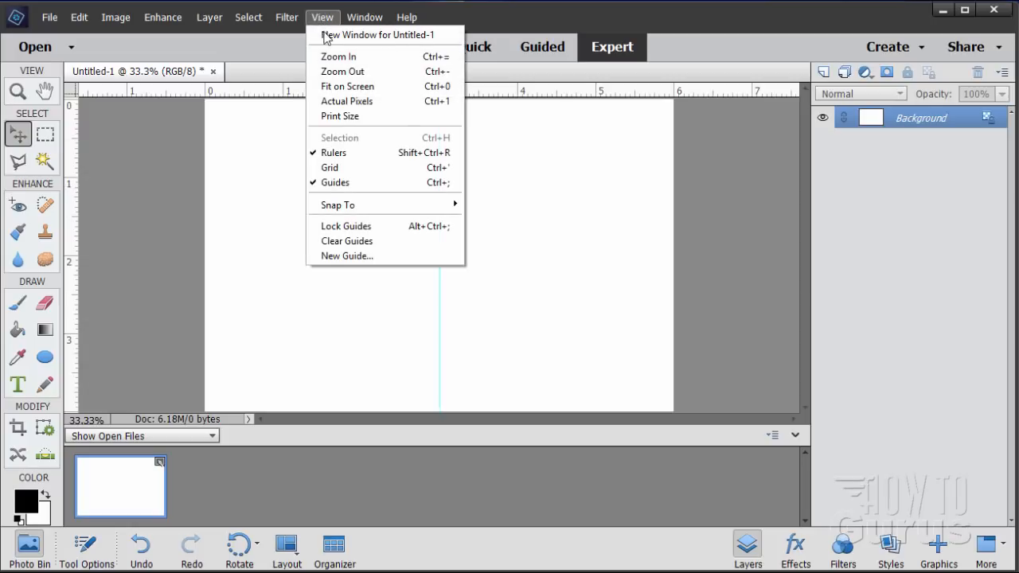
pyautogui.click(351, 256)
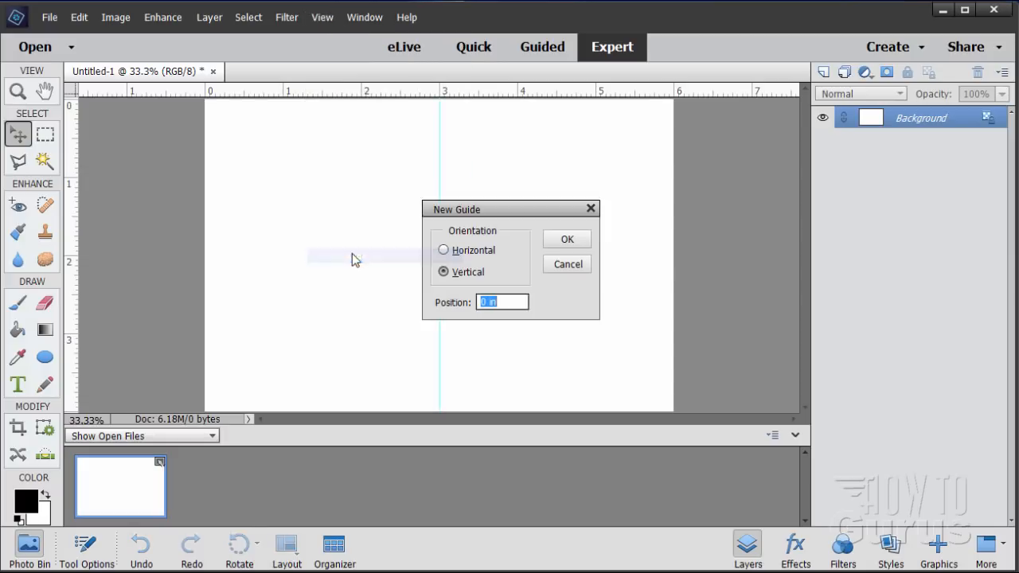
pyautogui.click(443, 252)
pyautogui.moveTo(503, 301); pyautogui.dragTo(449, 316)
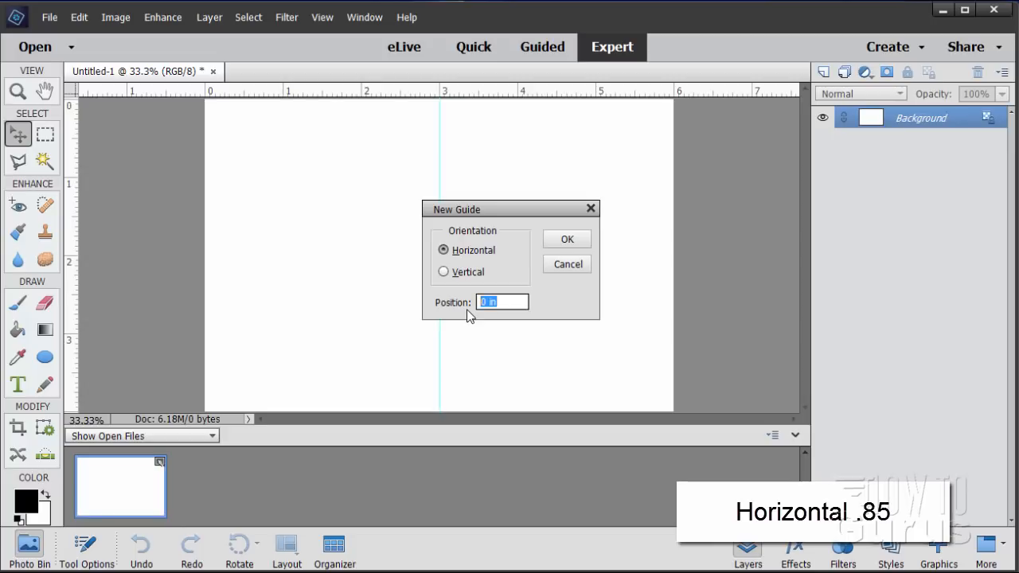
pyautogui.write('.85')
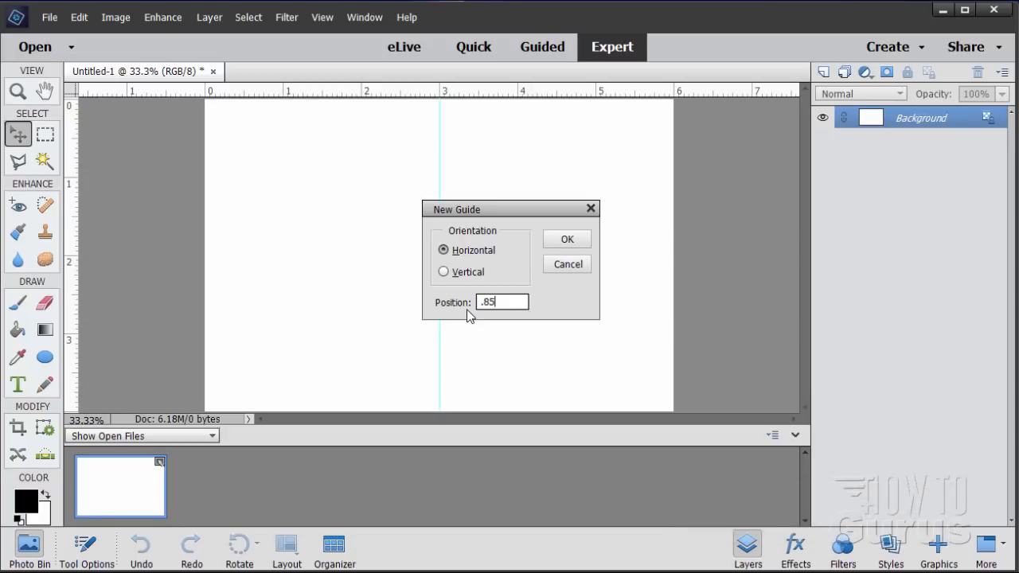
pyautogui.click(567, 239)
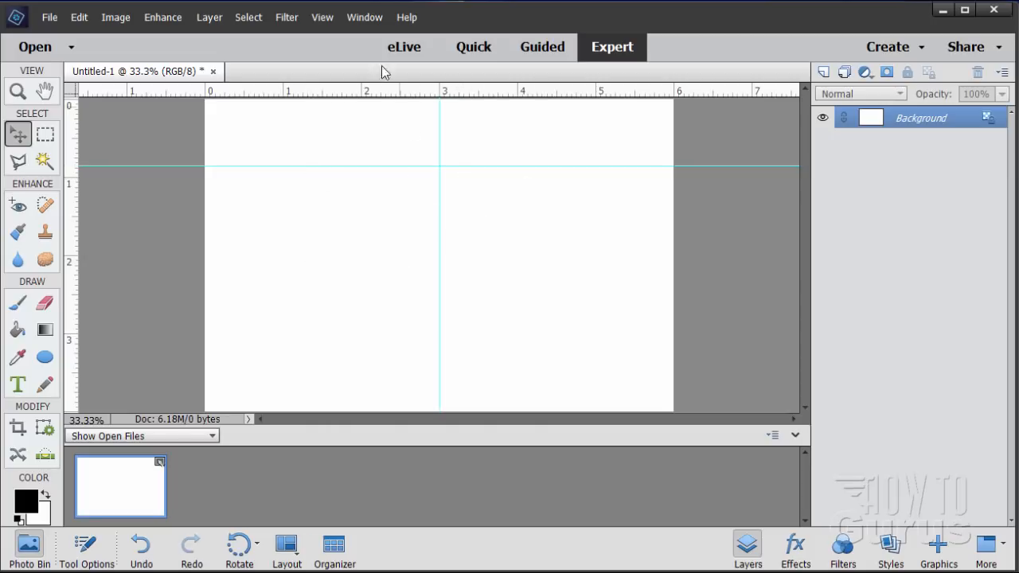
# Step: Add a horizontal guide at position 2.45 inches
pyautogui.click(323, 16)
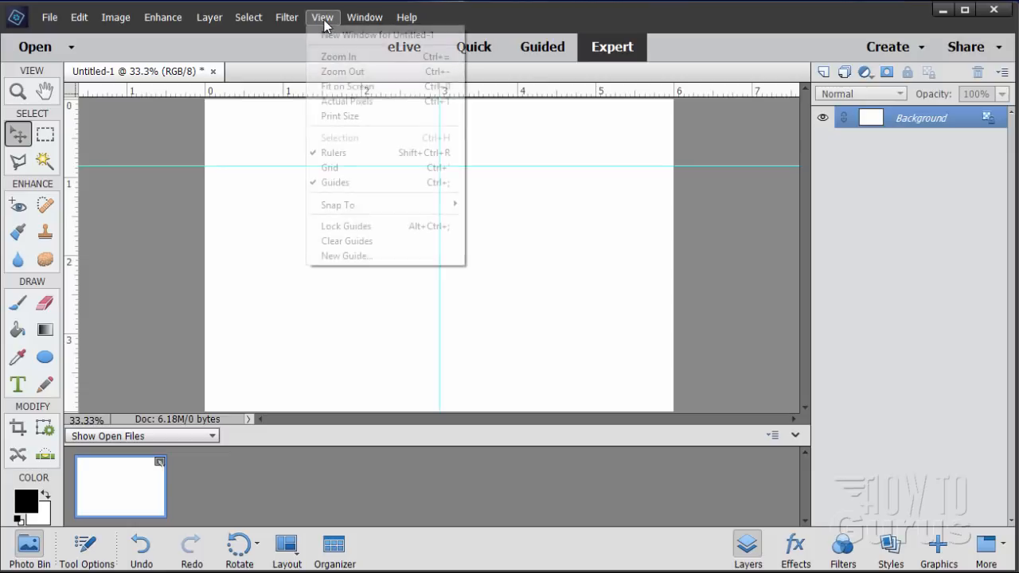
pyautogui.click(382, 257)
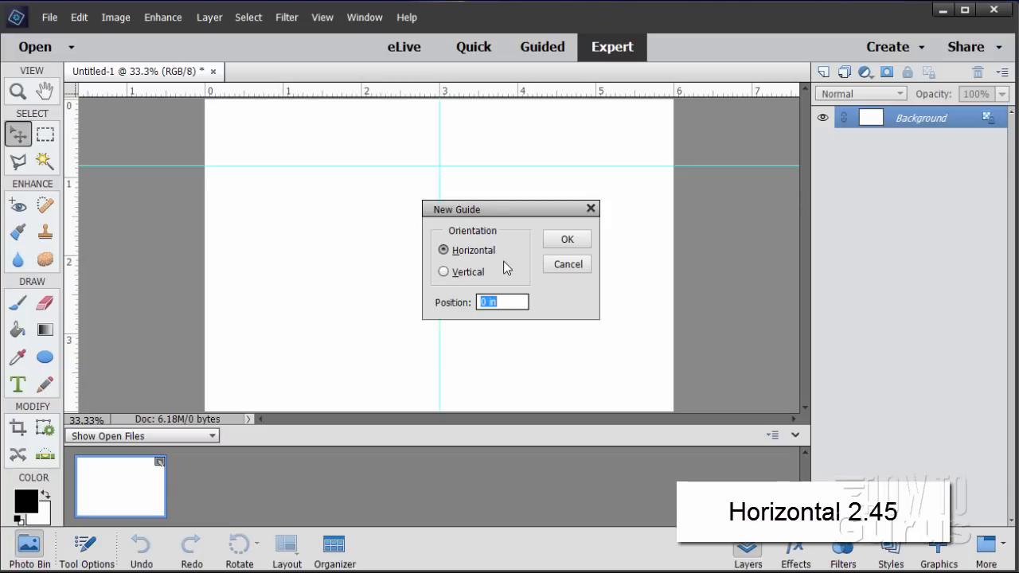
pyautogui.write('2.45')
pyautogui.press('Return')
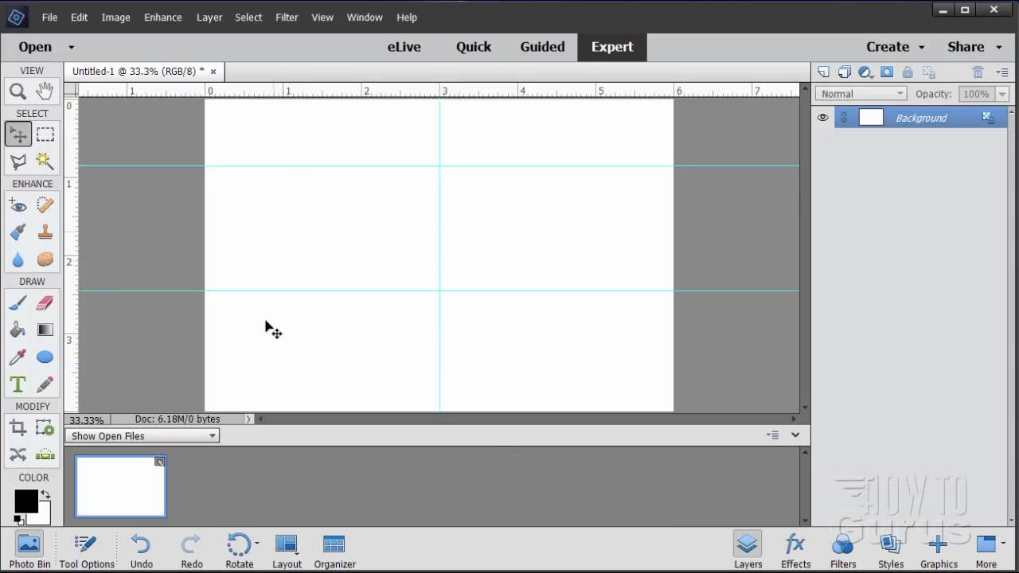
# Step: Add a vertical guide at position 1.08 inches
pyautogui.click(322, 18)
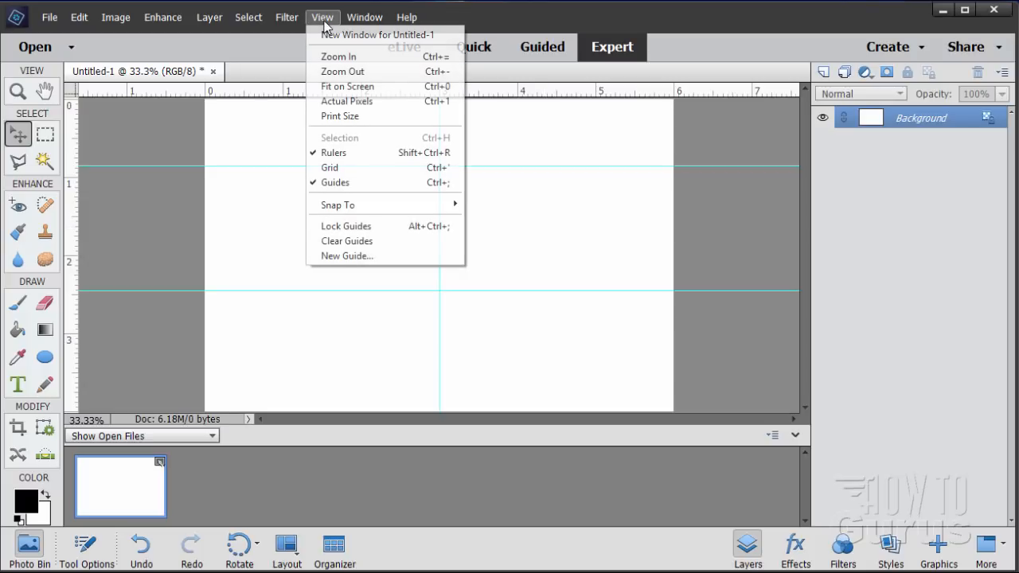
pyautogui.click(382, 257)
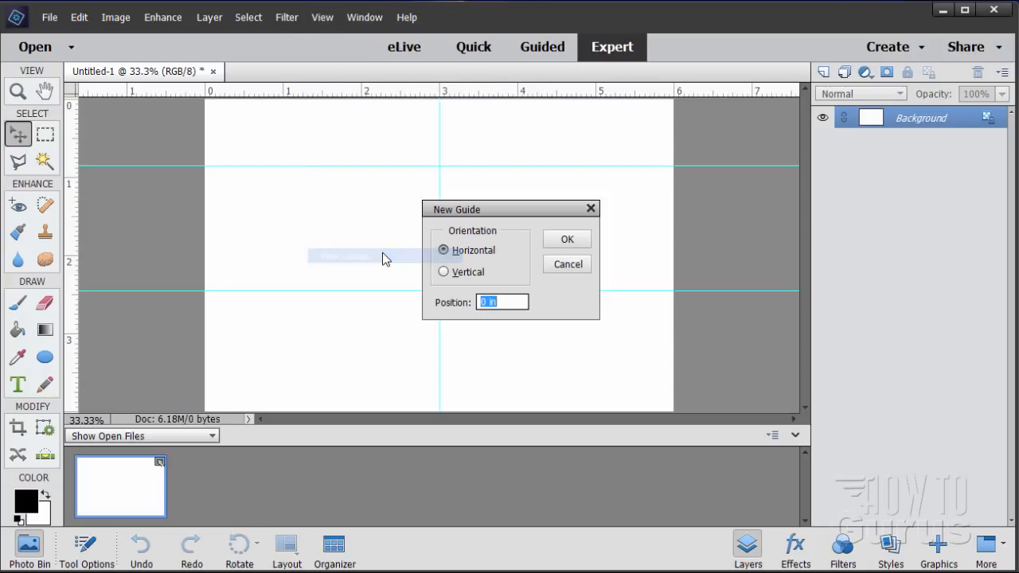
pyautogui.click(466, 274)
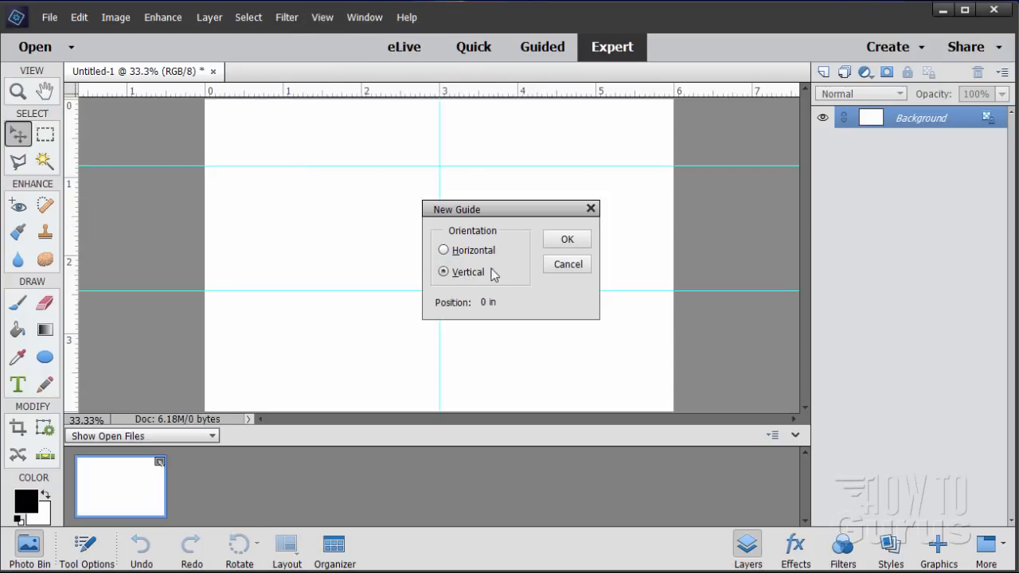
pyautogui.moveTo(499, 303); pyautogui.dragTo(448, 309)
pyautogui.moveTo(510, 303); pyautogui.dragTo(475, 305)
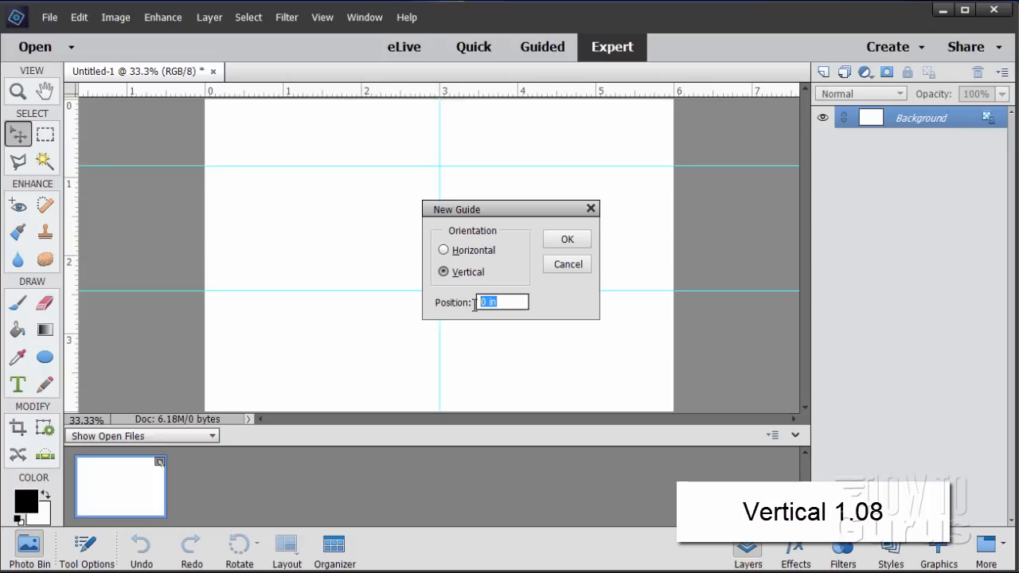
pyautogui.write('1.08')
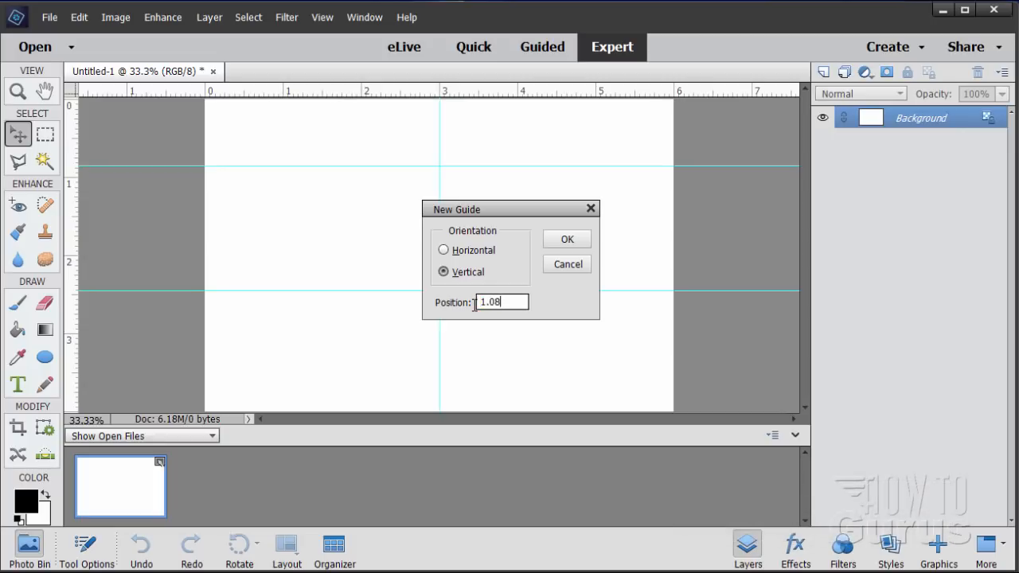
pyautogui.press('Return')
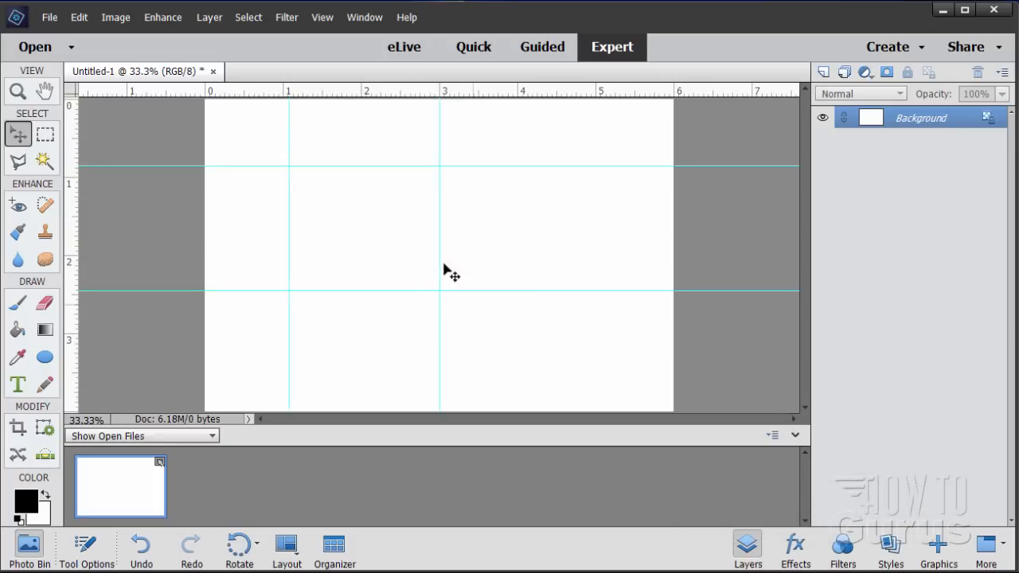
# Step: Add a vertical guide at position 4.93 inches
pyautogui.click(320, 17)
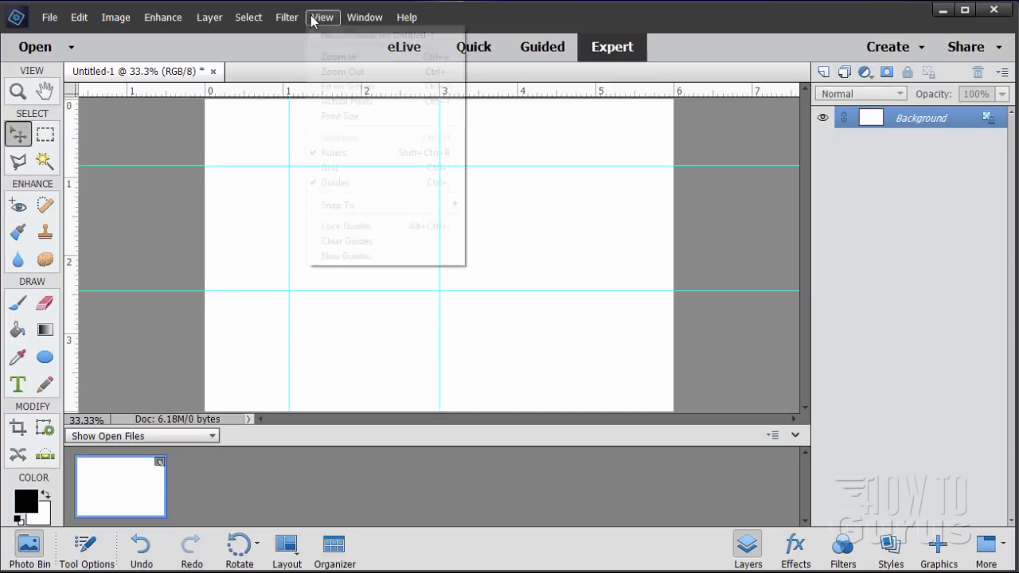
pyautogui.click(365, 256)
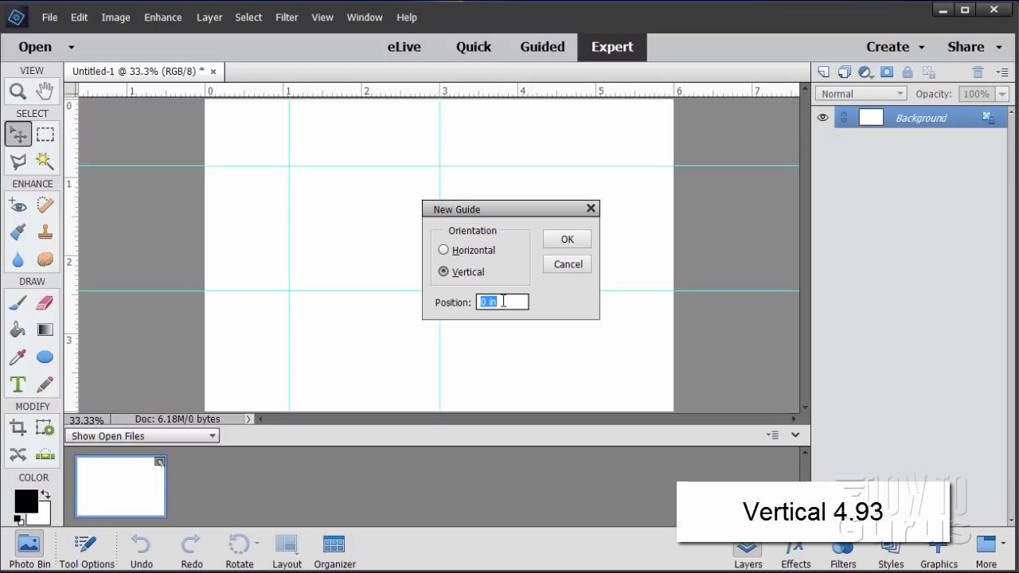
pyautogui.write('4.93')
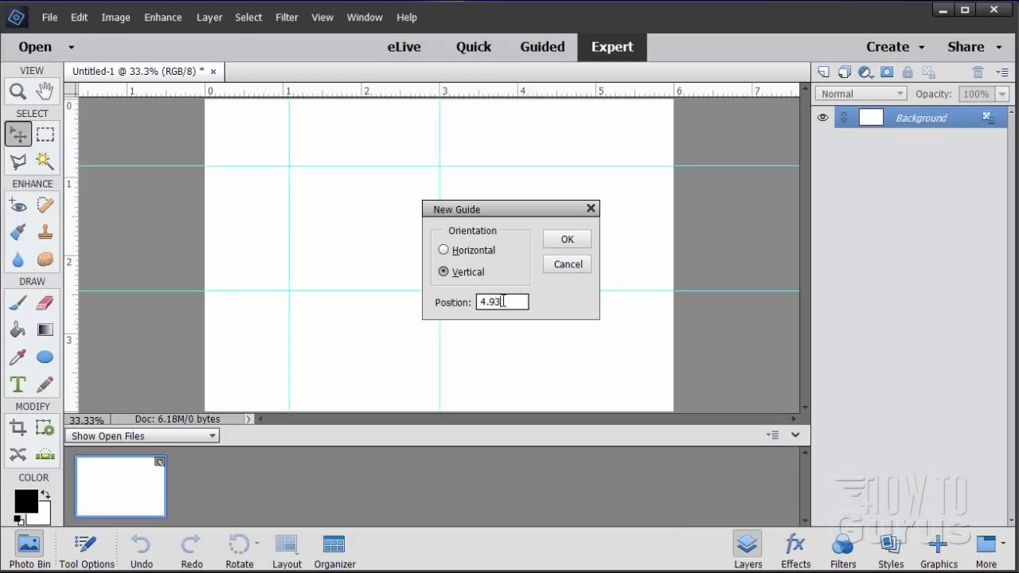
pyautogui.press('Return')
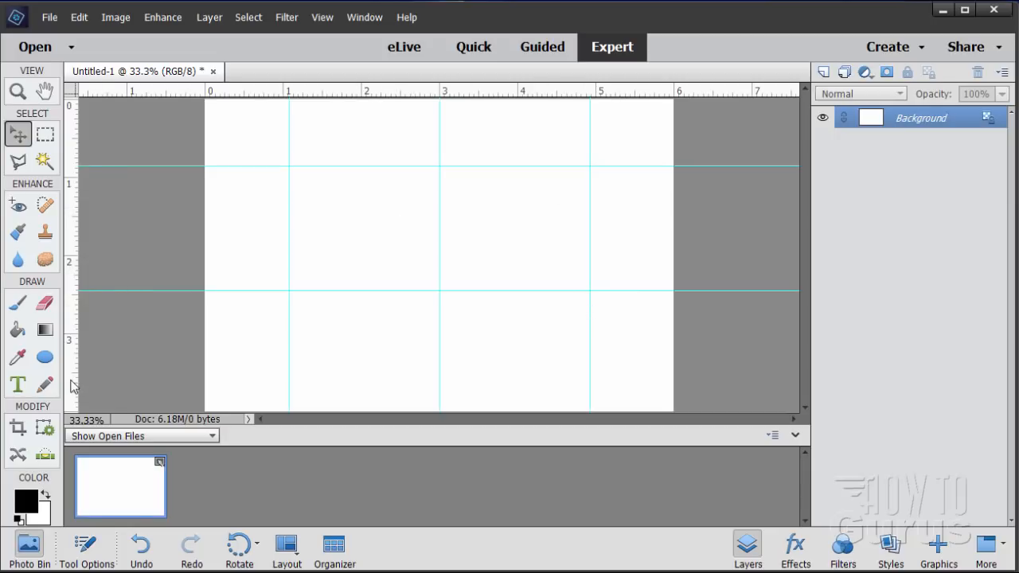
# Step: Draw a yellow rectangle filling the area between the outer vertical guides and the two horizontal guides
pyautogui.click(45, 358)
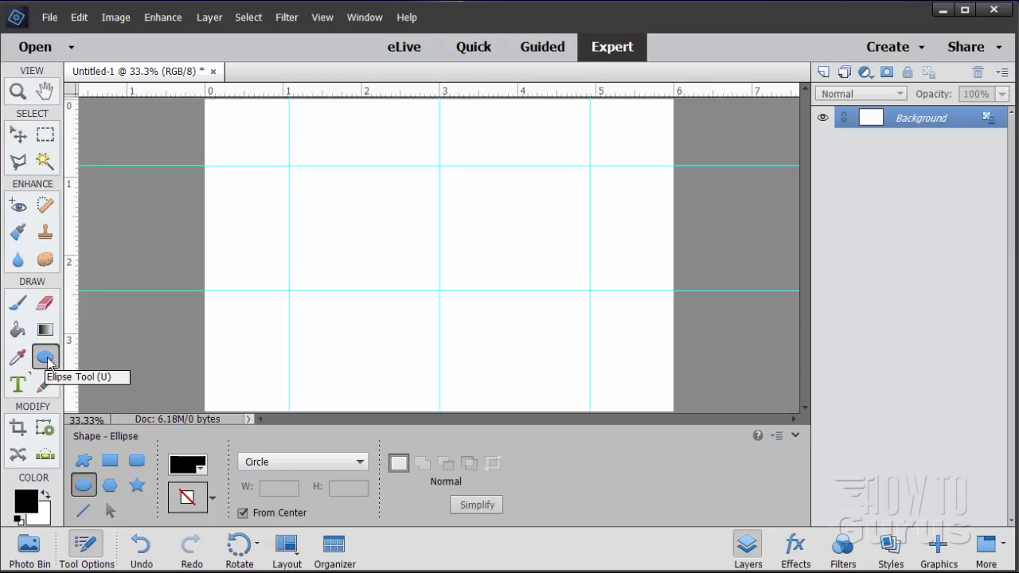
pyautogui.click(111, 461)
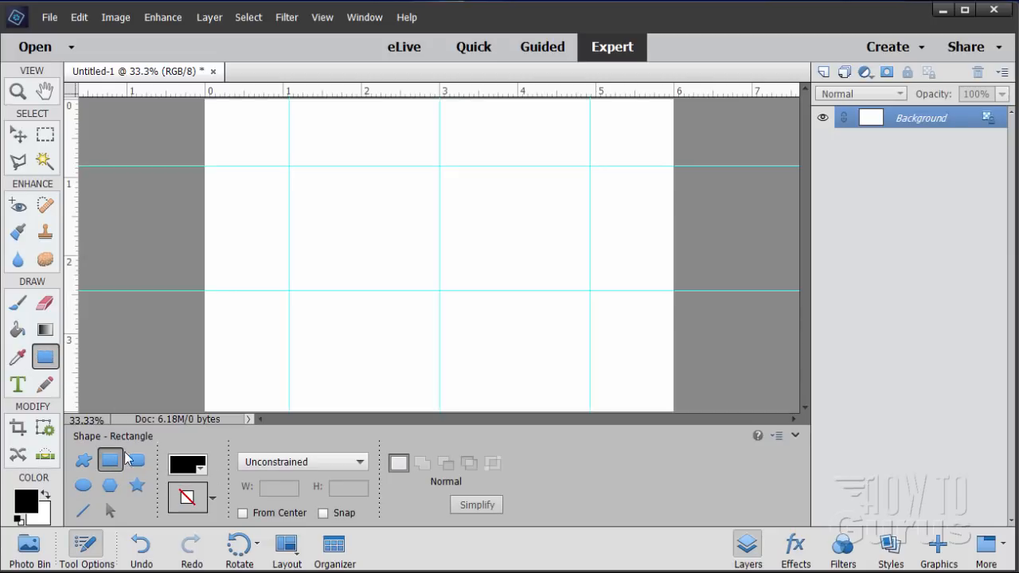
pyautogui.click(183, 469)
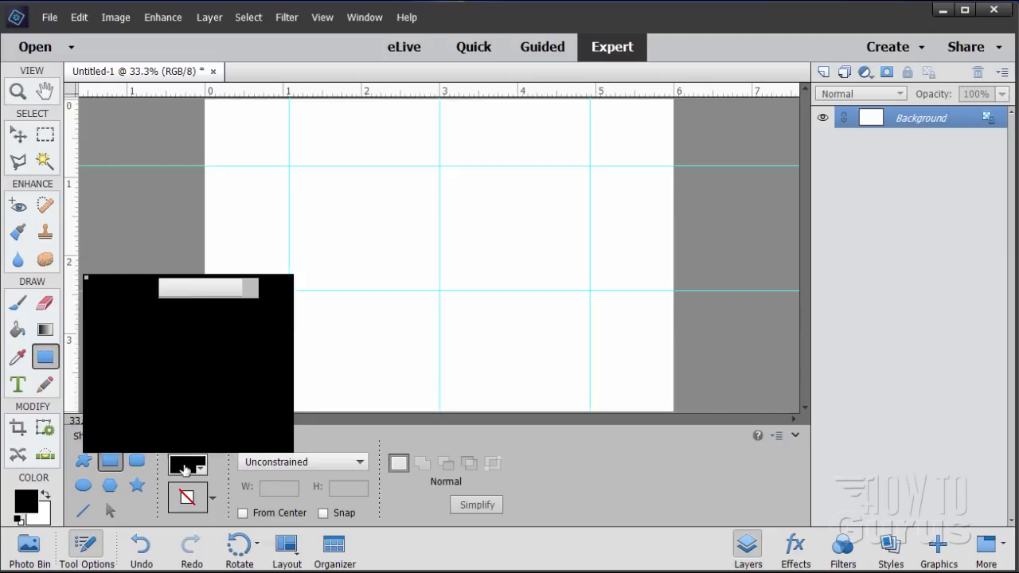
pyautogui.click(120, 316)
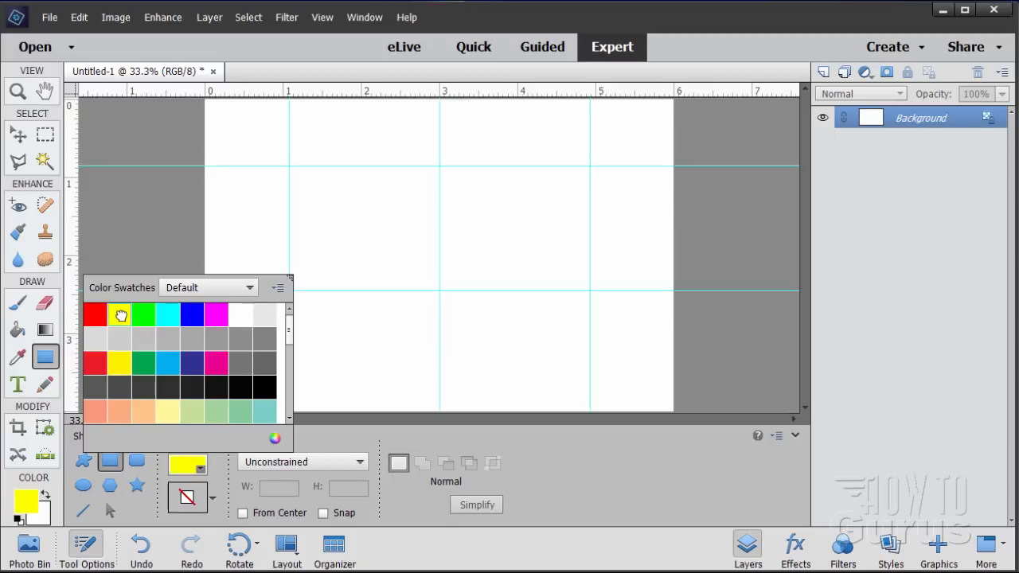
pyautogui.click(199, 470)
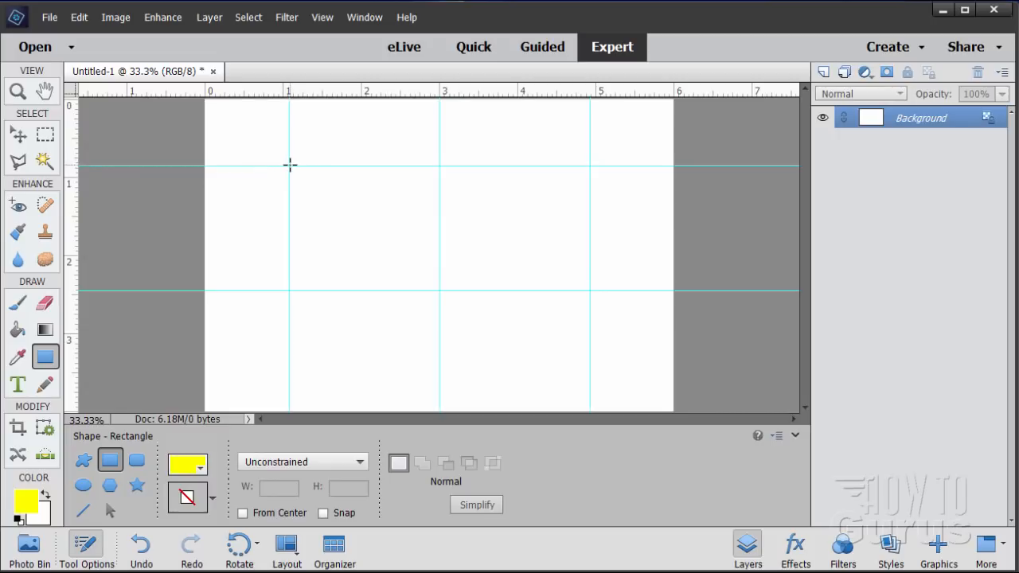
pyautogui.moveTo(294, 169); pyautogui.dragTo(588, 288)
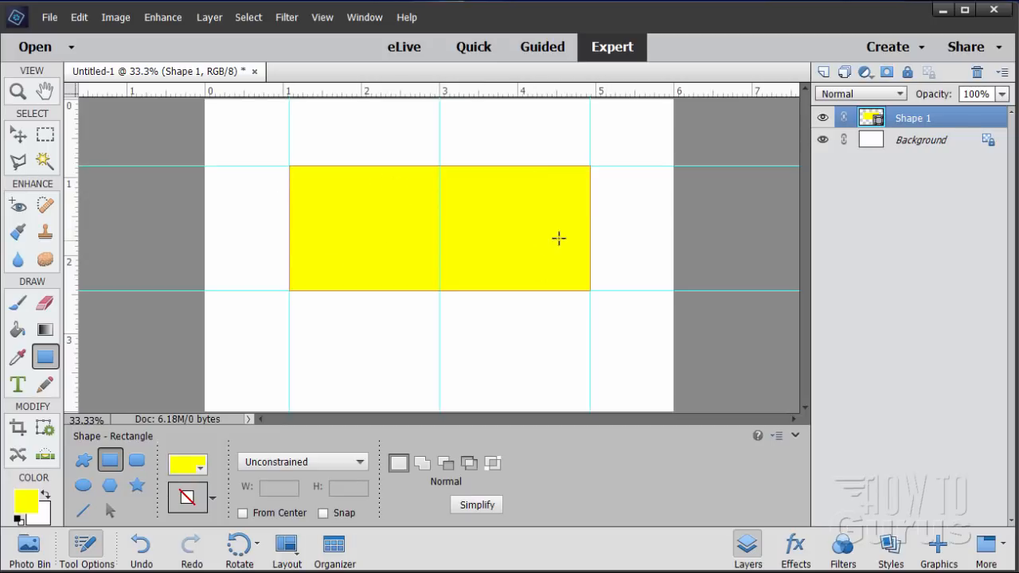
pyautogui.click(17, 135)
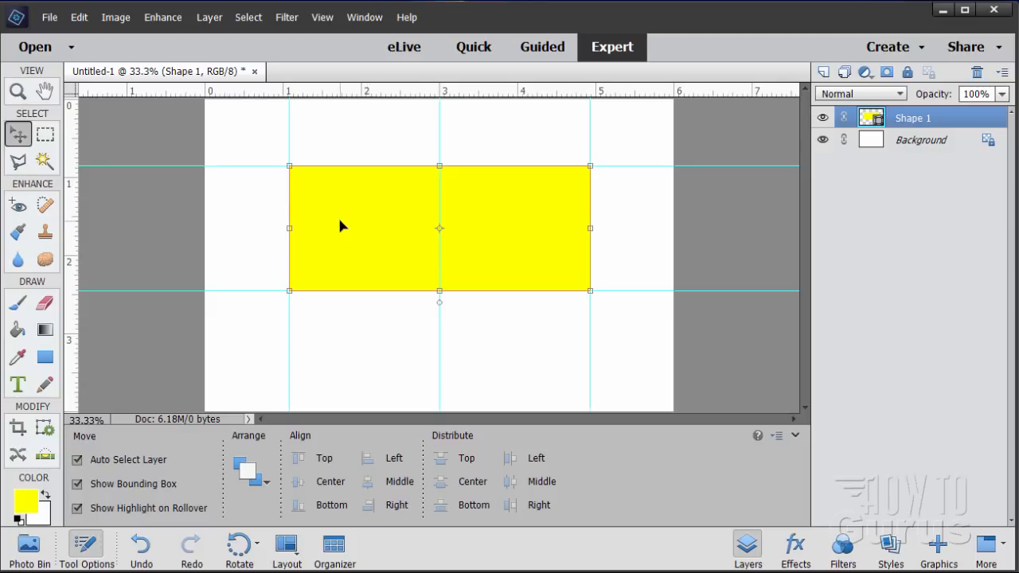
# Step: Set up the Ellipse tool with cyan as the colour, and undo the colour change on the yellow rectangle
pyautogui.click(45, 358)
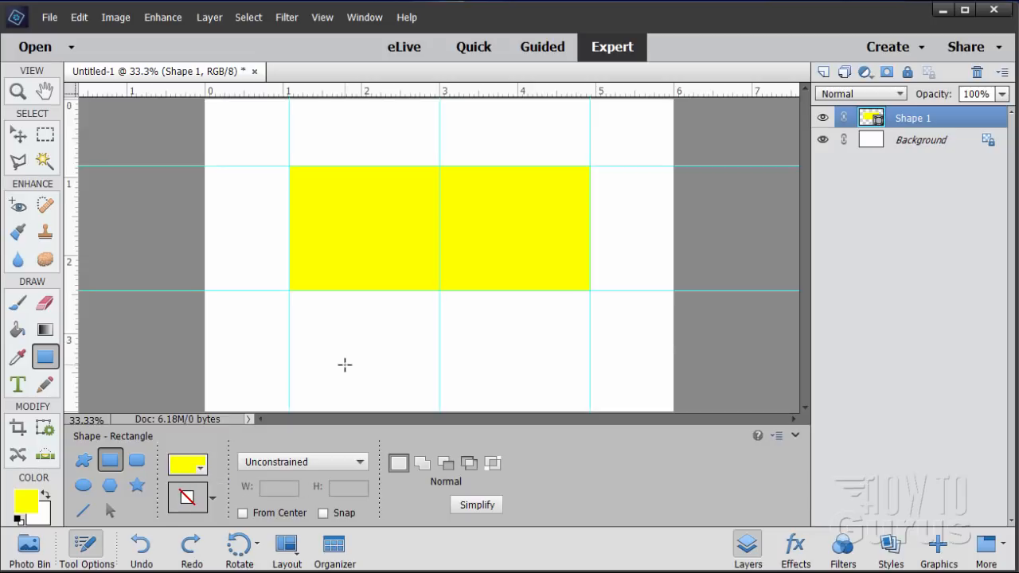
pyautogui.click(85, 487)
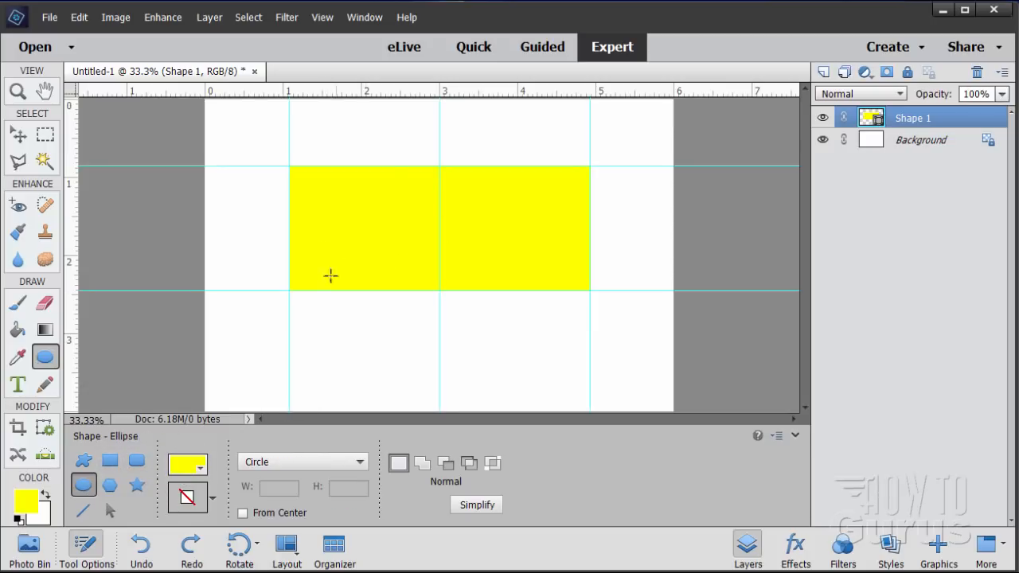
pyautogui.click(195, 468)
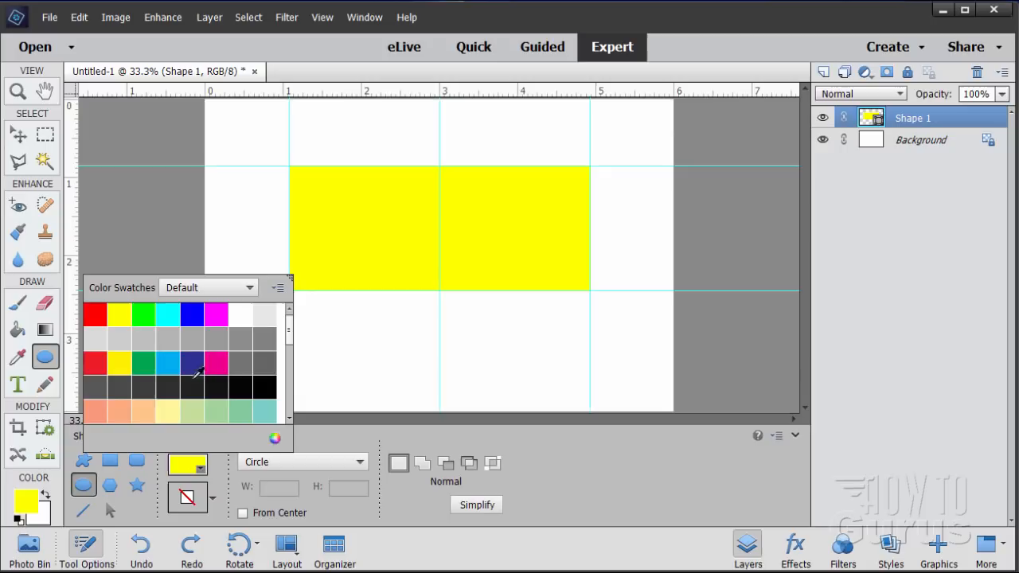
pyautogui.click(169, 317)
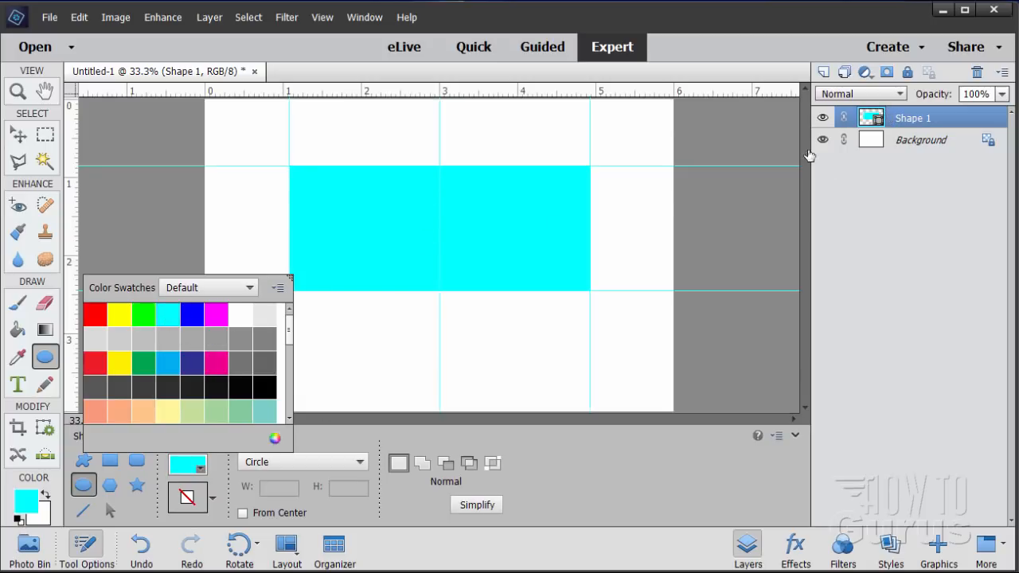
pyautogui.click(79, 17)
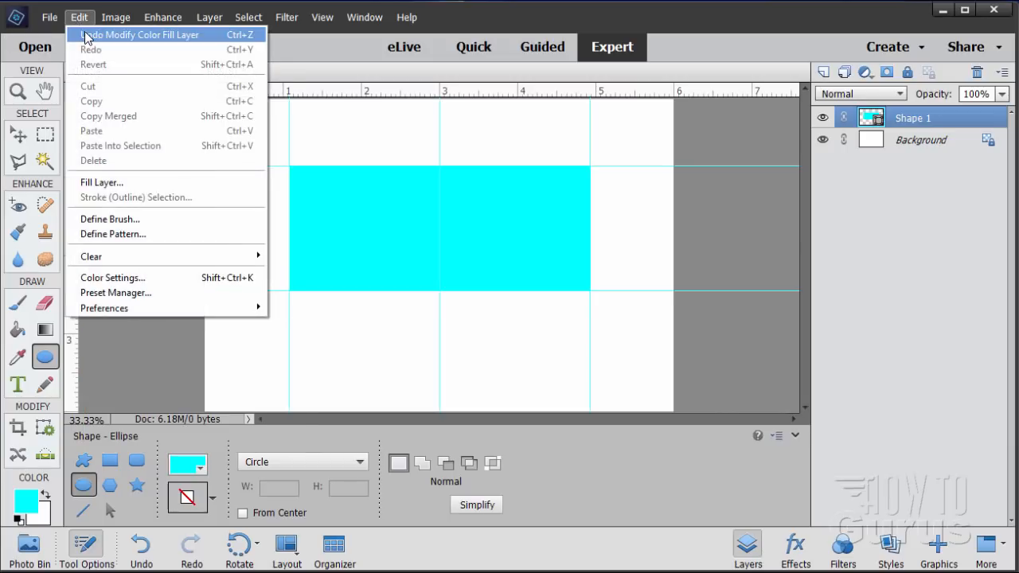
pyautogui.click(111, 32)
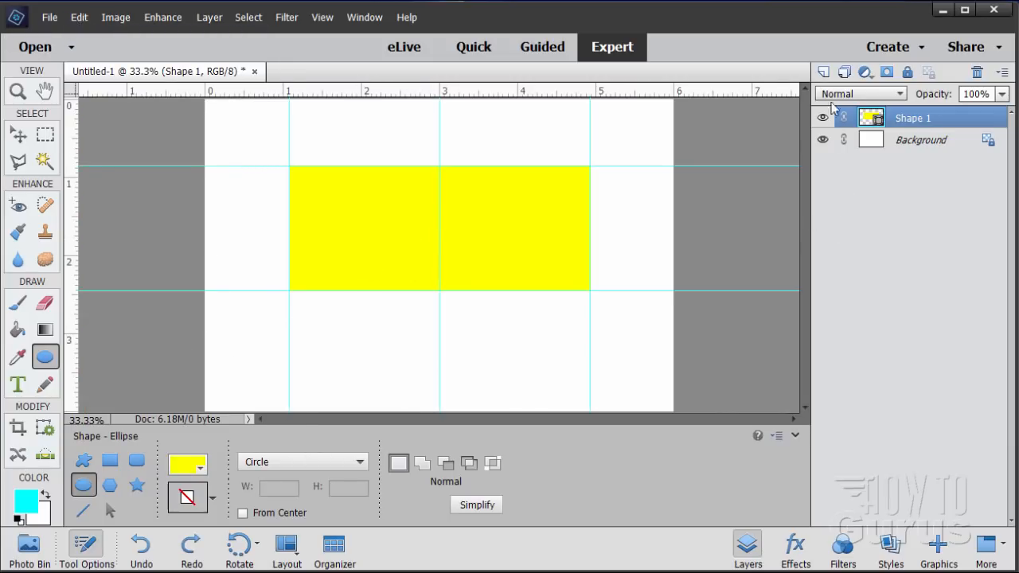
# Step: Add a new layer and draw a cyan circle about 1.75 inches wide over the left half of the yellow rectangle
pyautogui.click(823, 72)
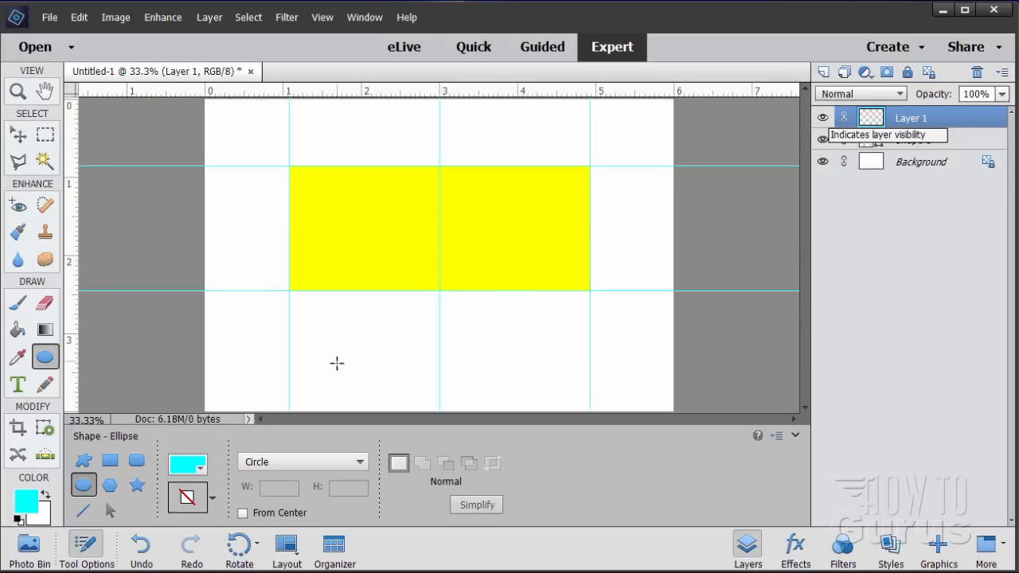
pyautogui.click(199, 468)
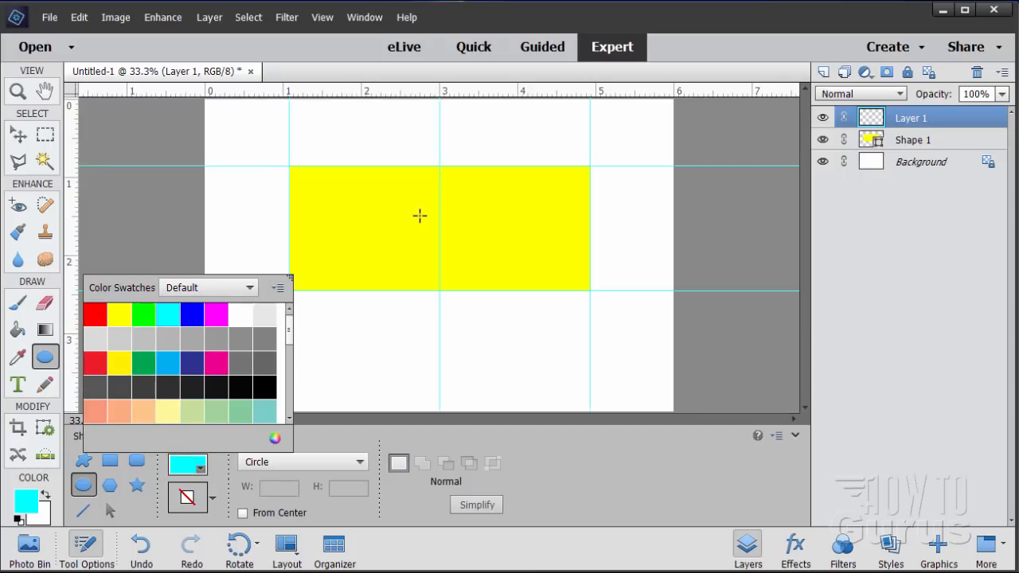
pyautogui.click(360, 509)
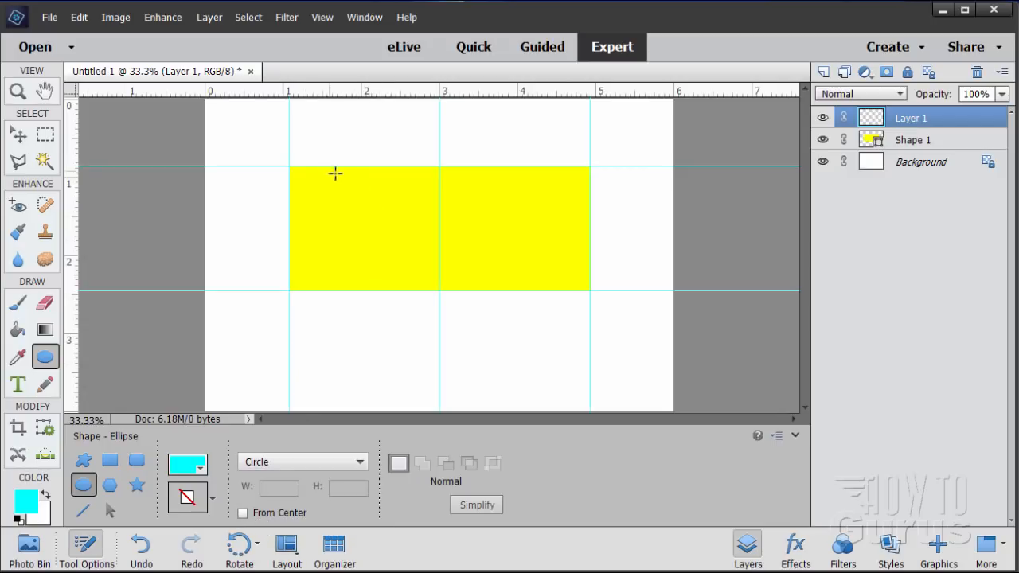
pyautogui.moveTo(327, 167); pyautogui.dragTo(407, 278)
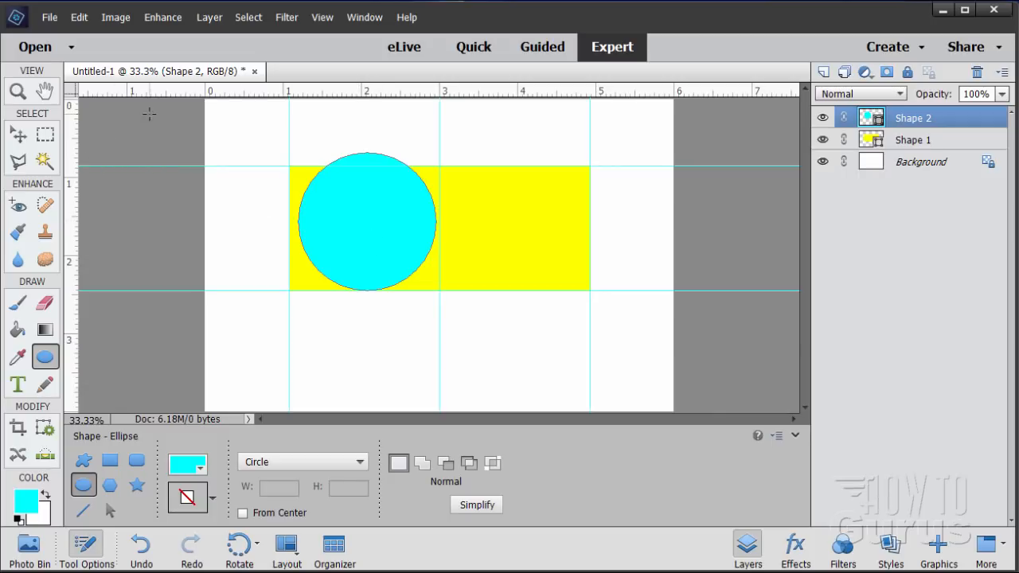
# Step: Move the cyan circle against the leftmost guide and scale it proportionally to 91.06% to fit between the horizontal guides
pyautogui.click(20, 136)
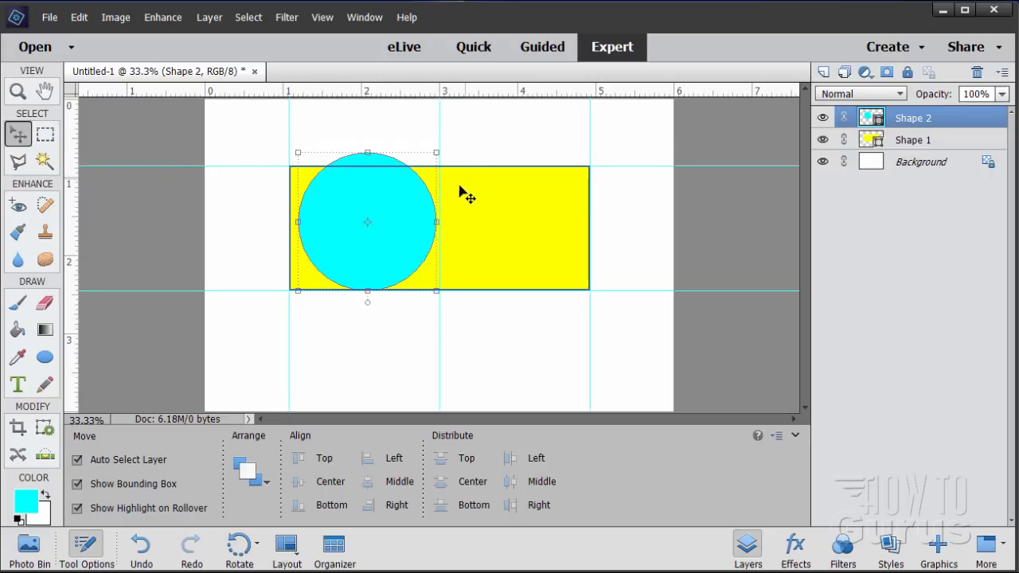
pyautogui.moveTo(402, 262)
pyautogui.mouseDown()
pyautogui.moveTo(398, 246)
pyautogui.moveTo(404, 259)
pyautogui.moveTo(392, 265)
pyautogui.mouseUp()
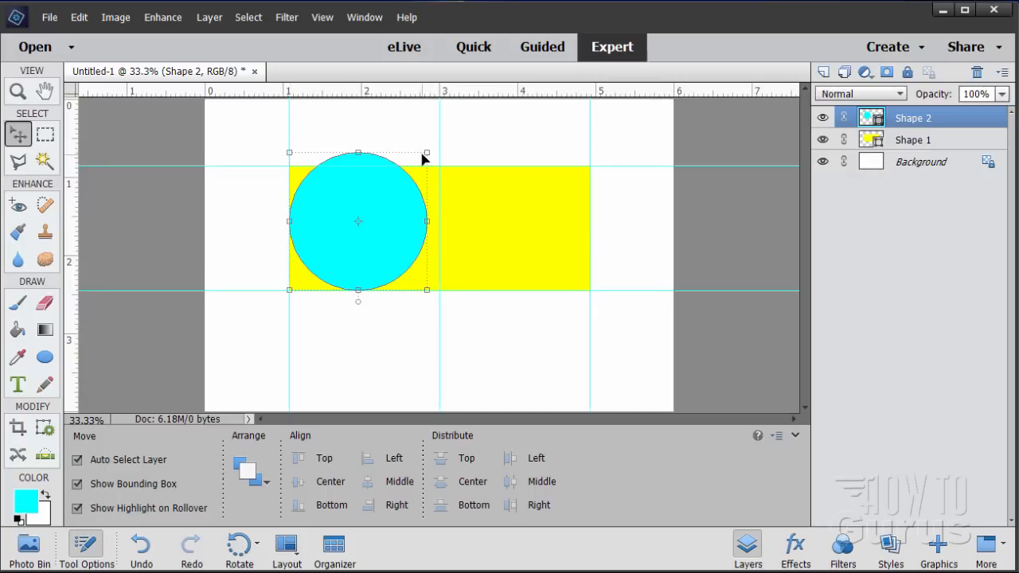
pyautogui.moveTo(426, 152); pyautogui.dragTo(415, 165)
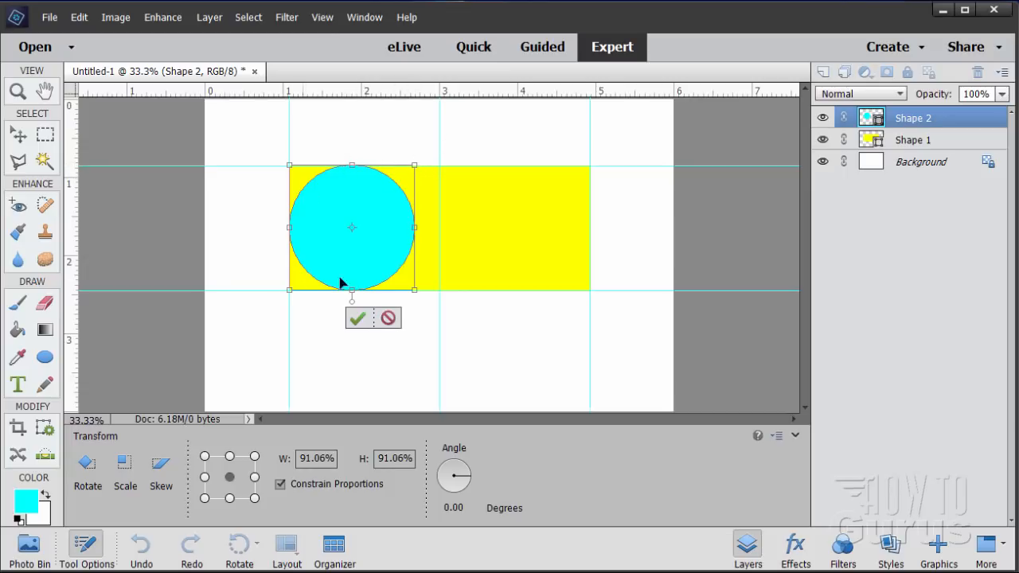
pyautogui.click(357, 318)
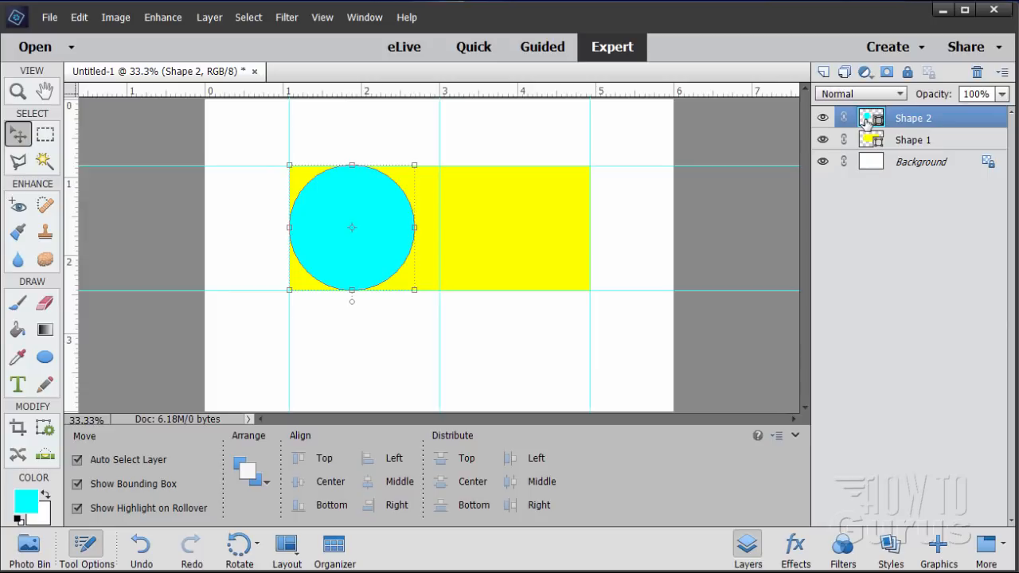
# Step: Duplicate the circle layer, move the copy to the right end of the yellow rectangle, and hide the rectangle's layer
pyautogui.moveTo(866, 120); pyautogui.dragTo(827, 76)
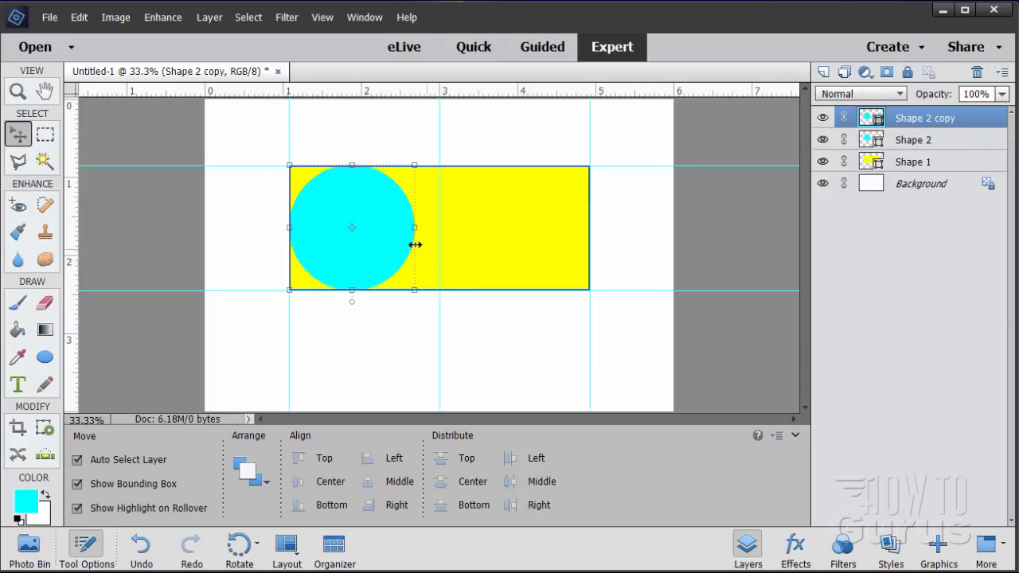
pyautogui.moveTo(377, 246); pyautogui.dragTo(550, 250)
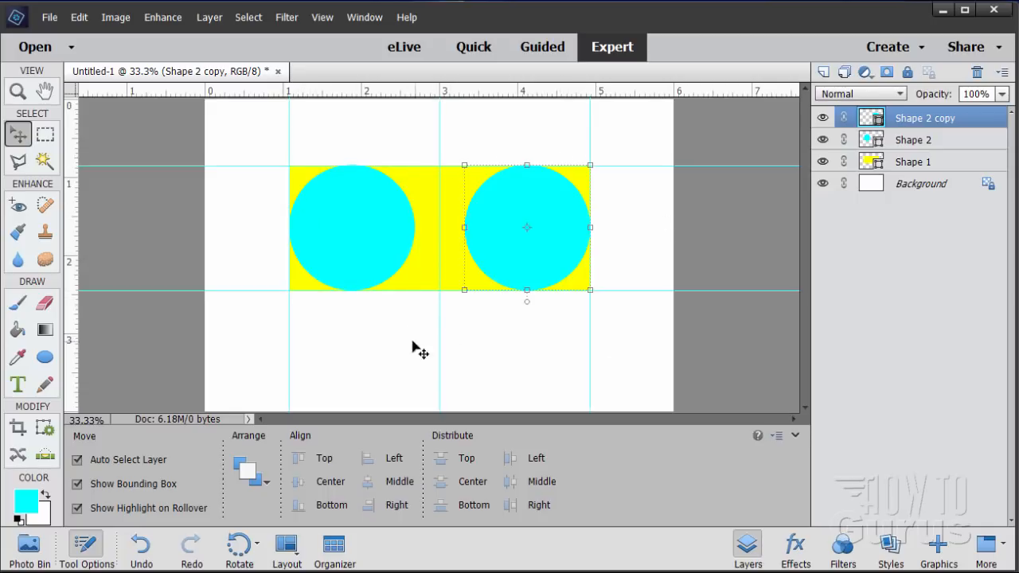
pyautogui.click(822, 162)
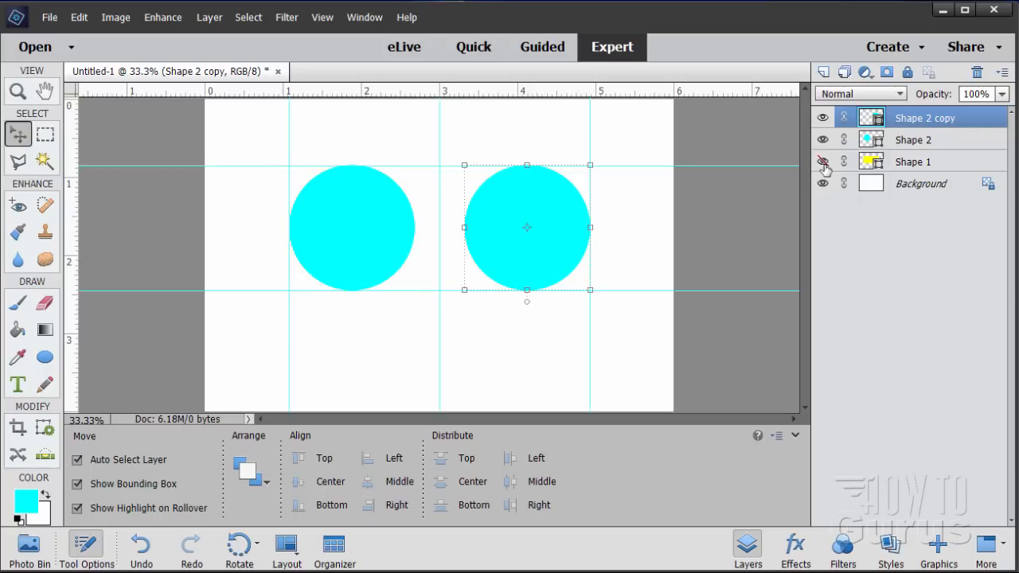
# Step: Rename the left circle's layer as Lens Left and the right circle's layer as Lens Right
pyautogui.click(913, 144)
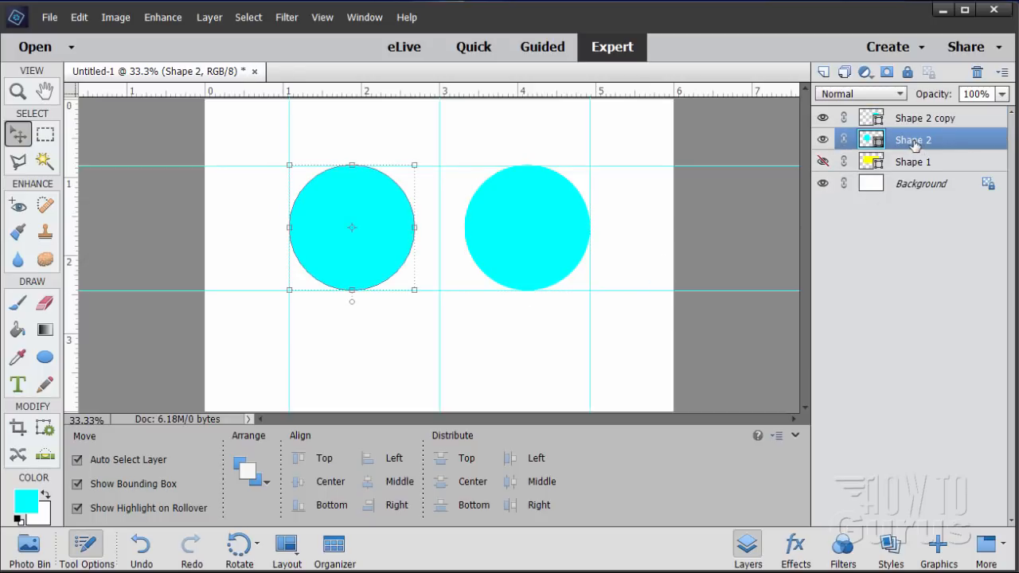
pyautogui.doubleClick(913, 141)
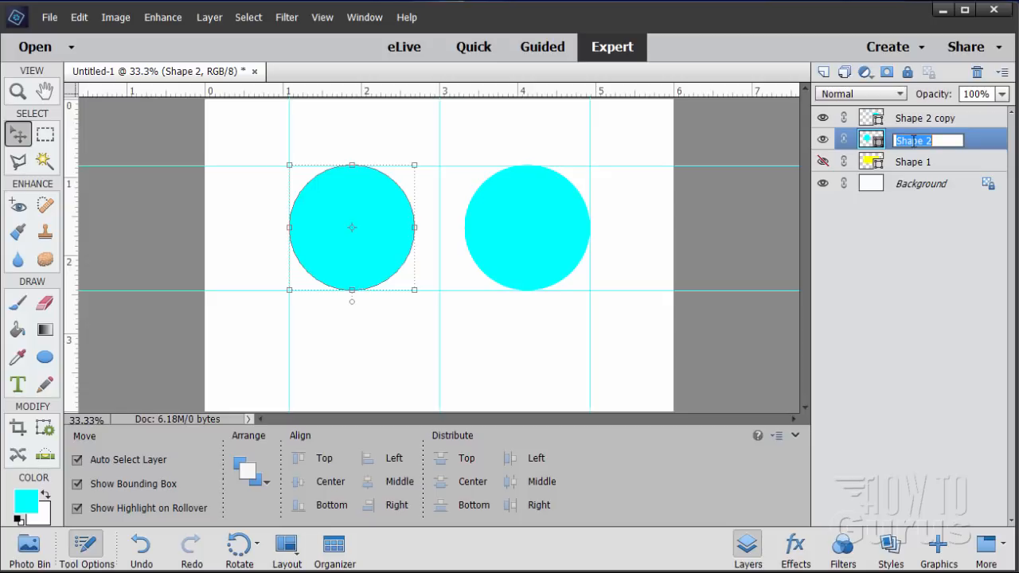
pyautogui.write('Lens Left')
pyautogui.doubleClick(919, 119)
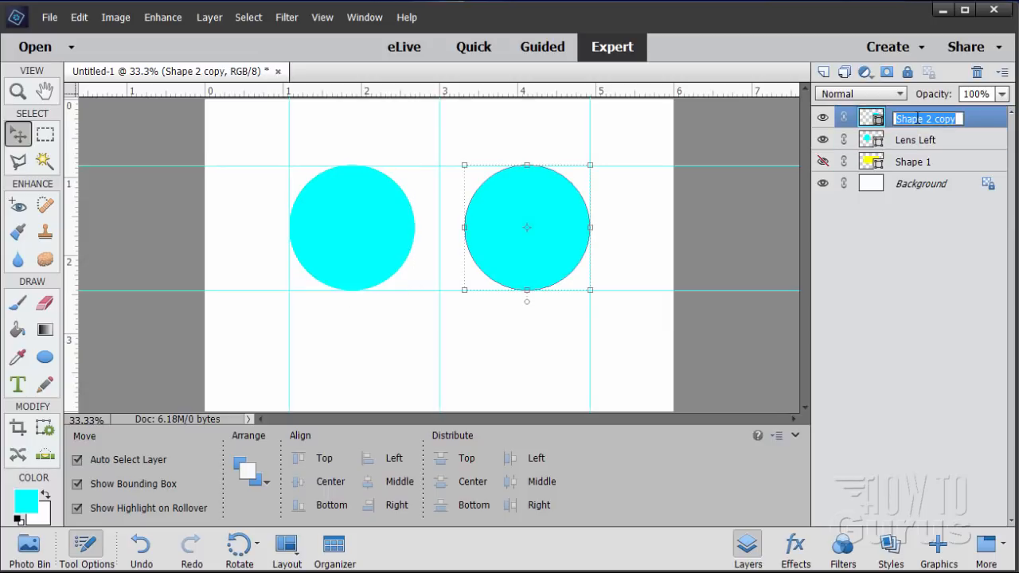
pyautogui.write('Lens Right')
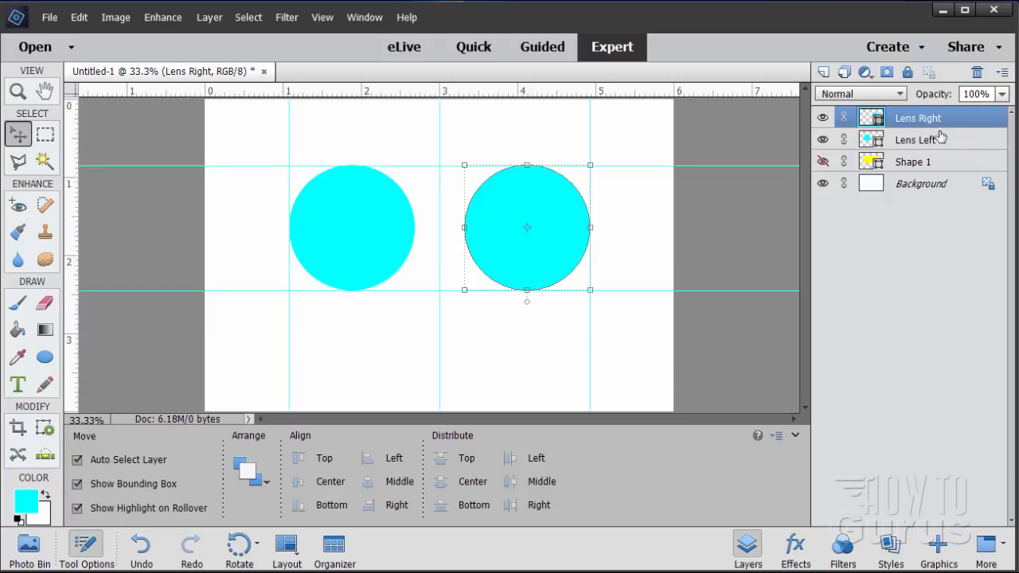
pyautogui.press('Return')
# Step: Add a black stroke layer style to the Lens Left layer with Inside position and a size of 40 px
pyautogui.click(903, 140)
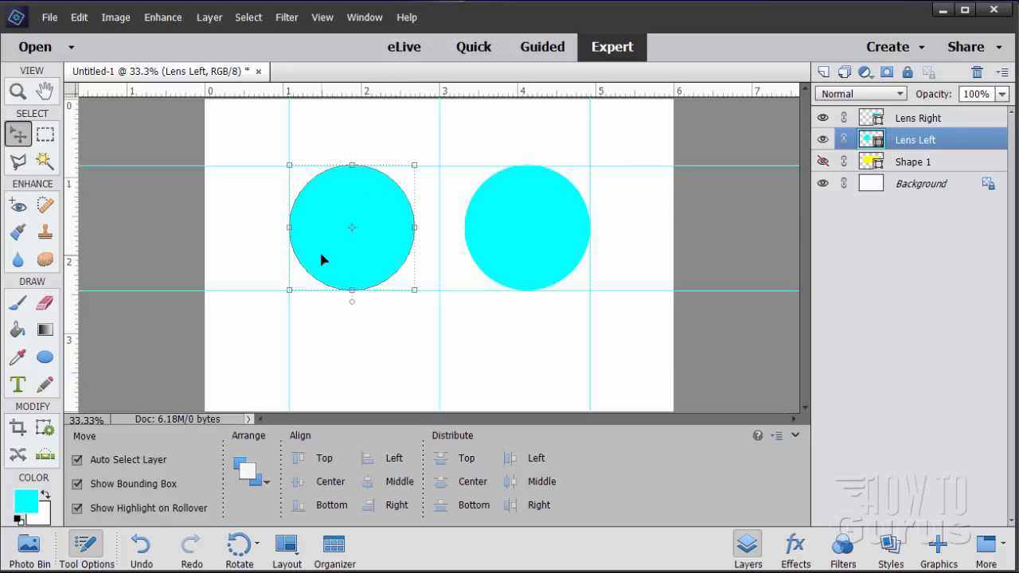
pyautogui.click(209, 18)
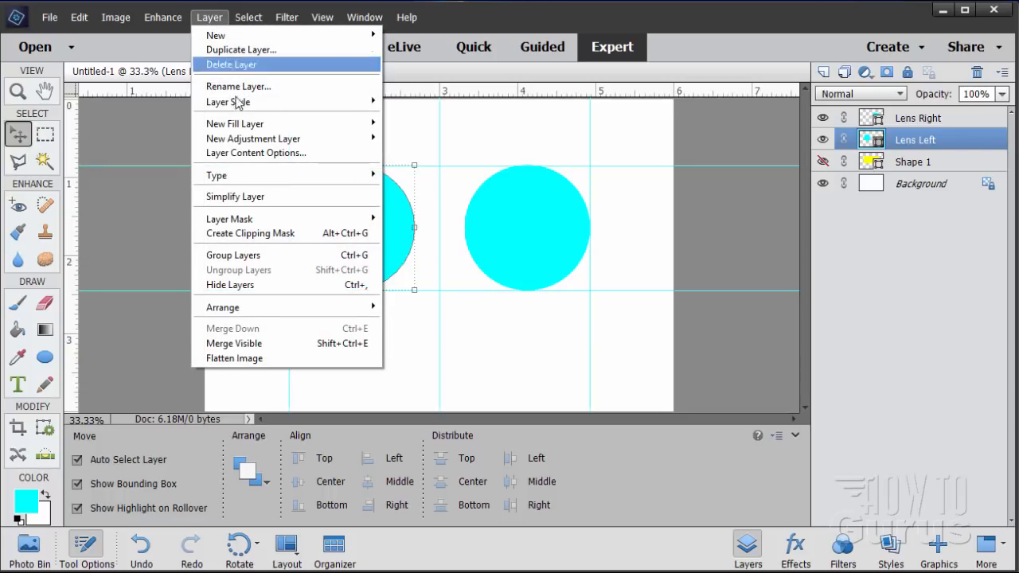
pyautogui.moveTo(240, 106)
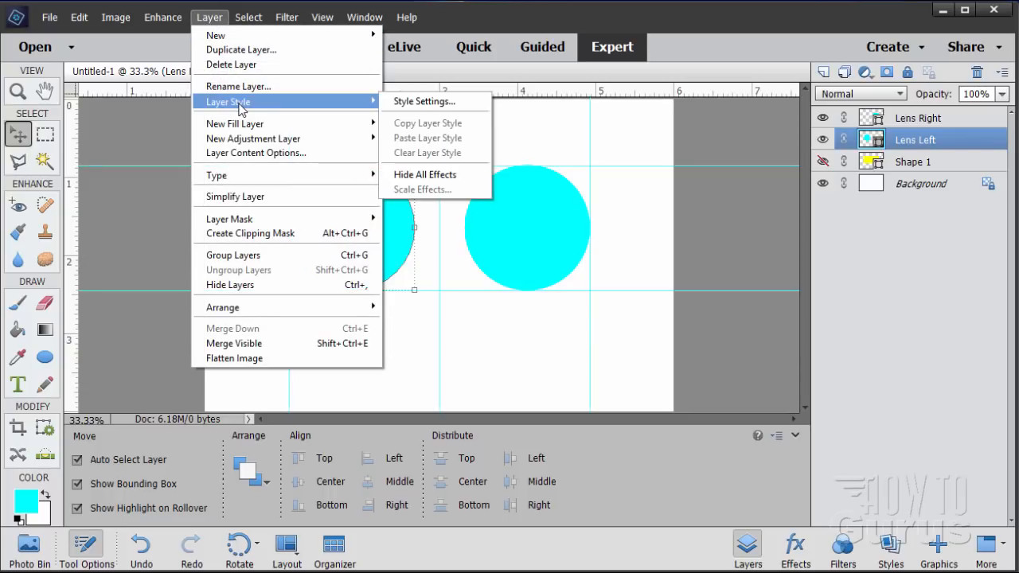
pyautogui.click(430, 105)
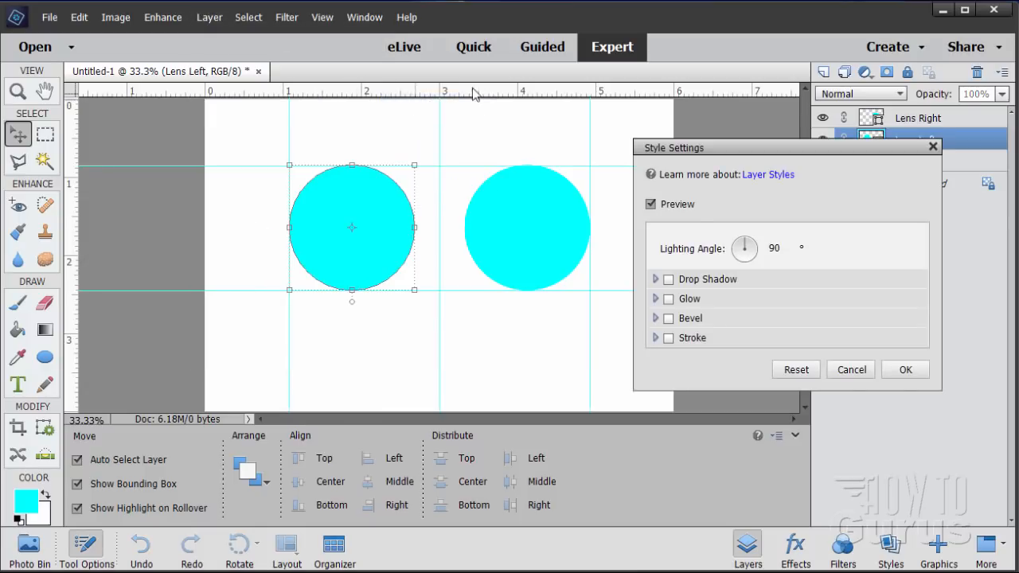
pyautogui.click(668, 338)
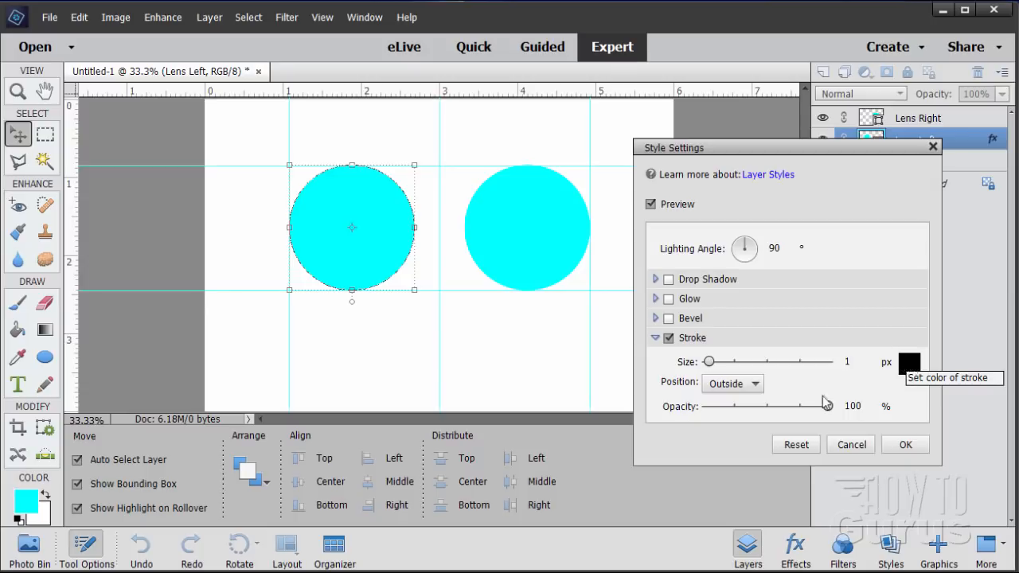
pyautogui.click(754, 385)
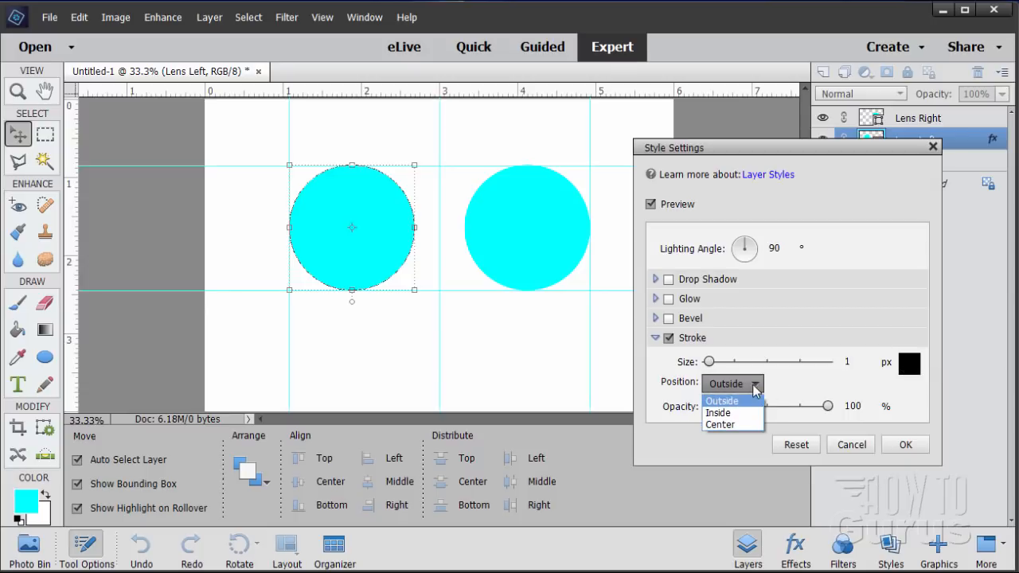
pyautogui.click(716, 413)
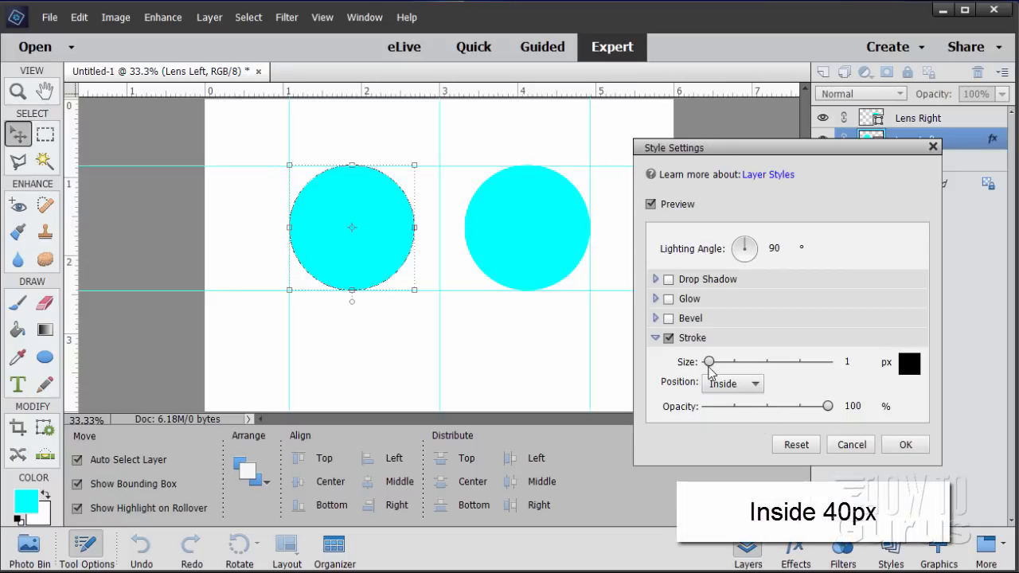
pyautogui.doubleClick(850, 362)
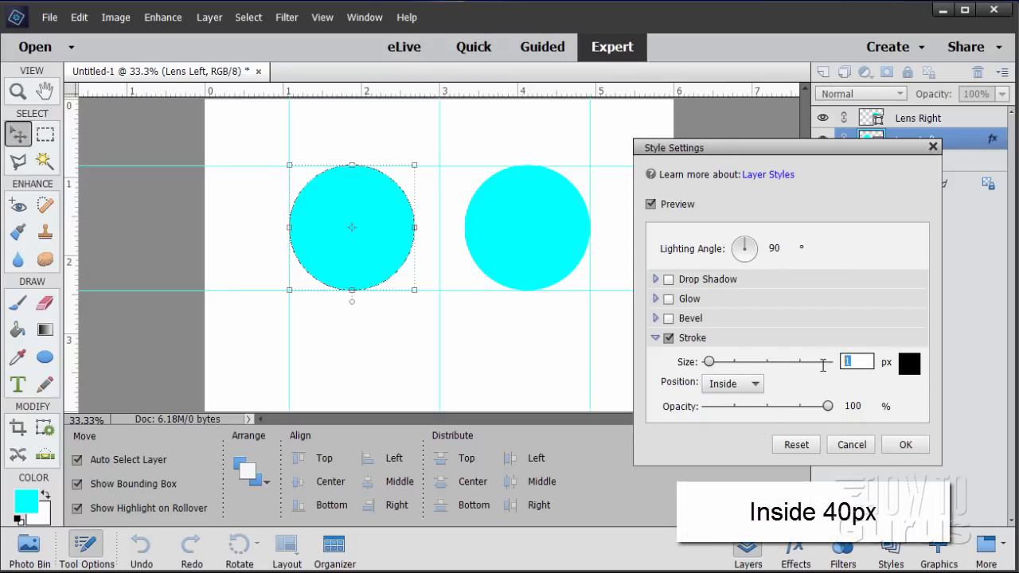
pyautogui.write('40')
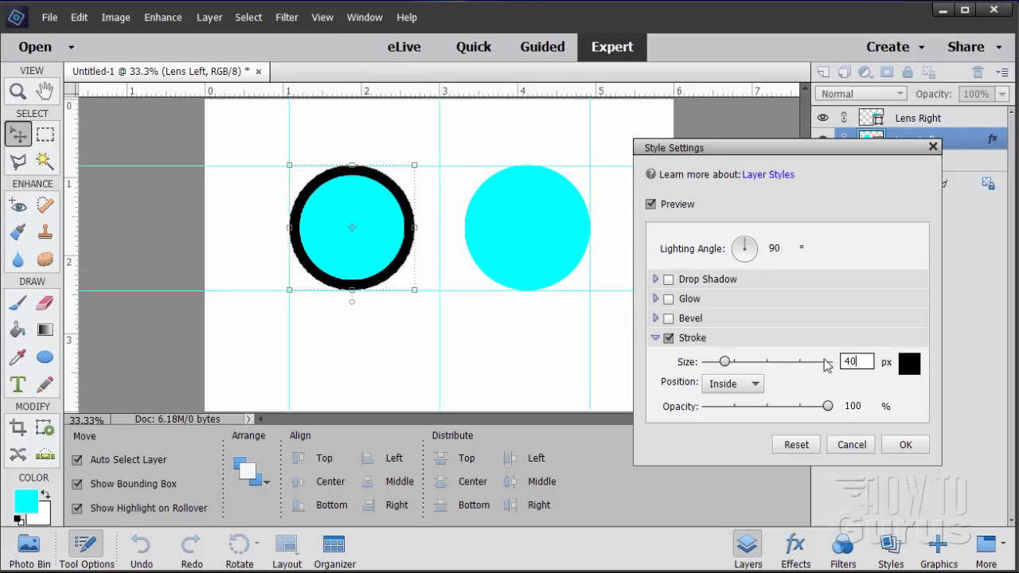
# Step: Preview the left lens stroke with Outside position, return it to Inside, and apply the style settings
pyautogui.click(732, 384)
pyautogui.click(720, 402)
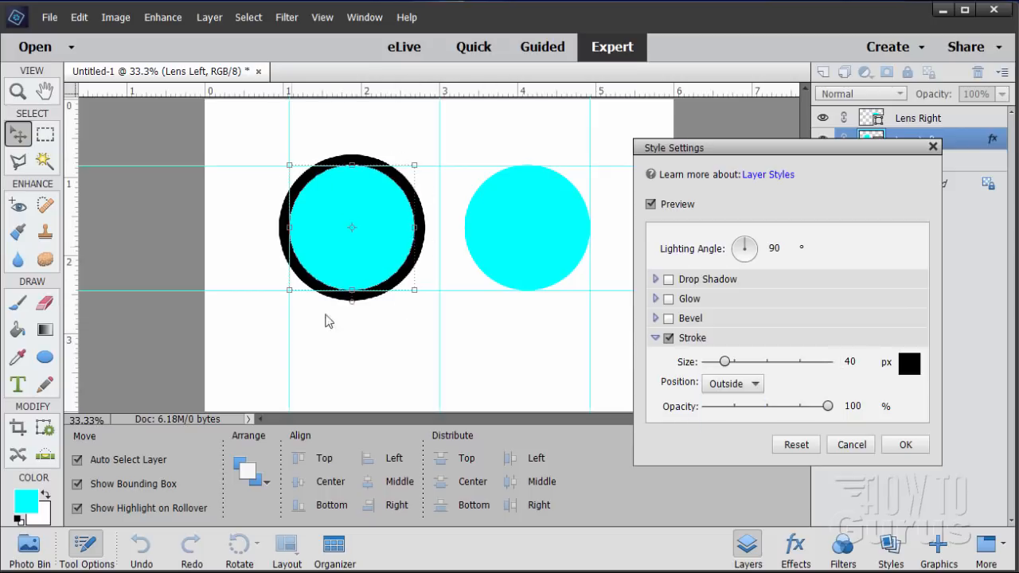
pyautogui.click(732, 384)
pyautogui.click(720, 412)
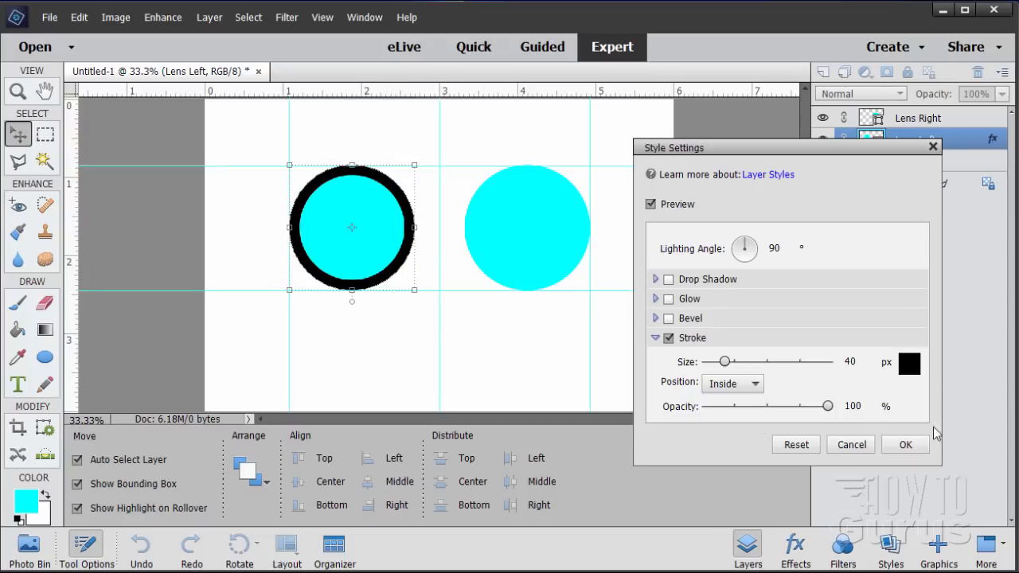
pyautogui.click(906, 444)
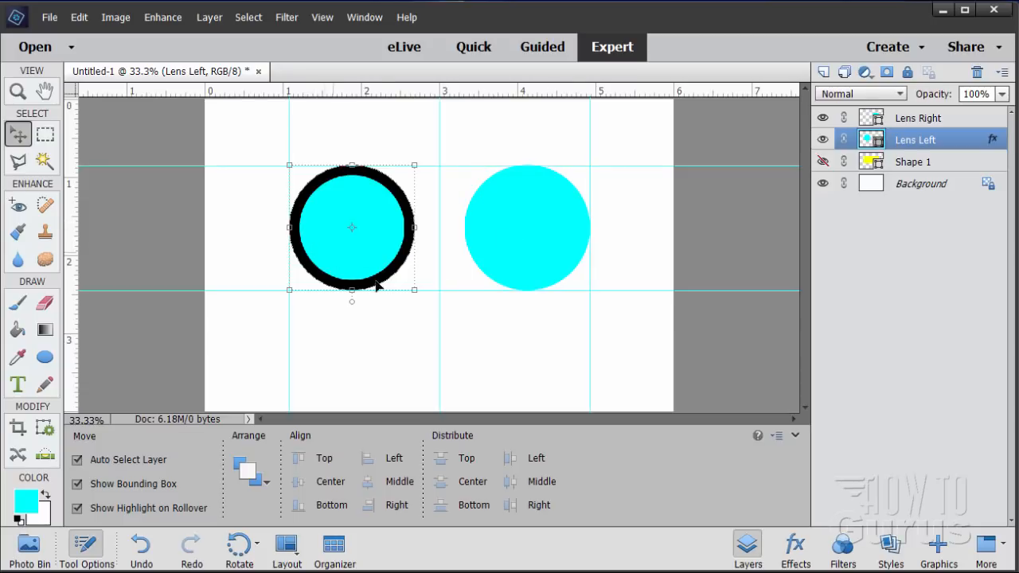
# Step: Copy the layer style from the Lens Left layer and paste it onto the Lens Right layer
pyautogui.rightClick(911, 147)
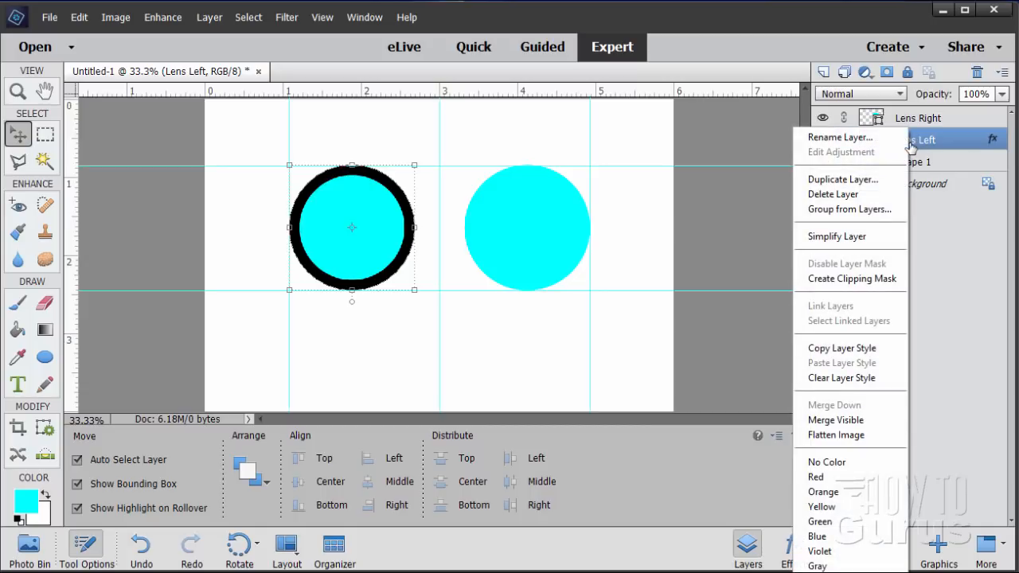
pyautogui.click(845, 348)
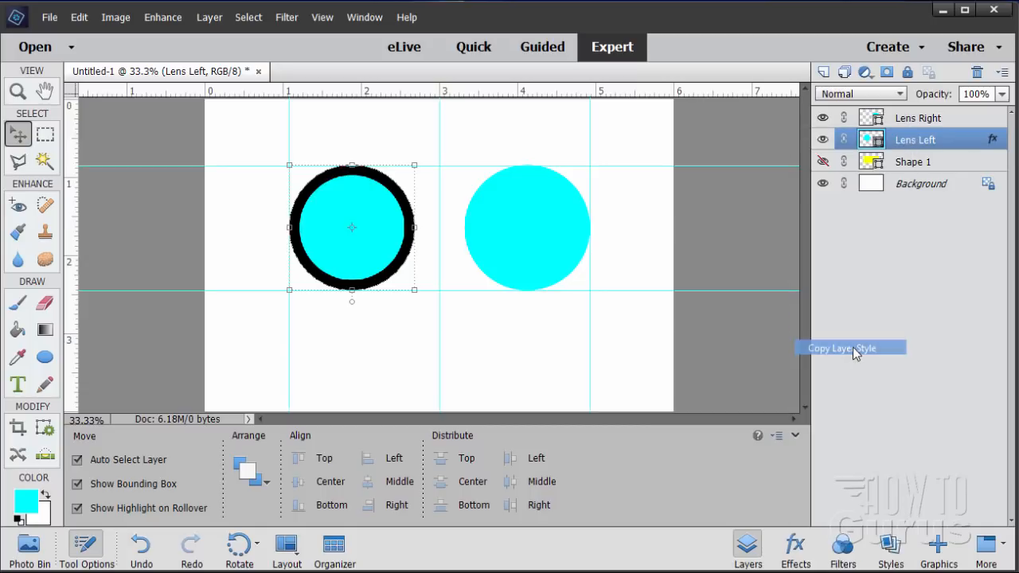
pyautogui.click(904, 119)
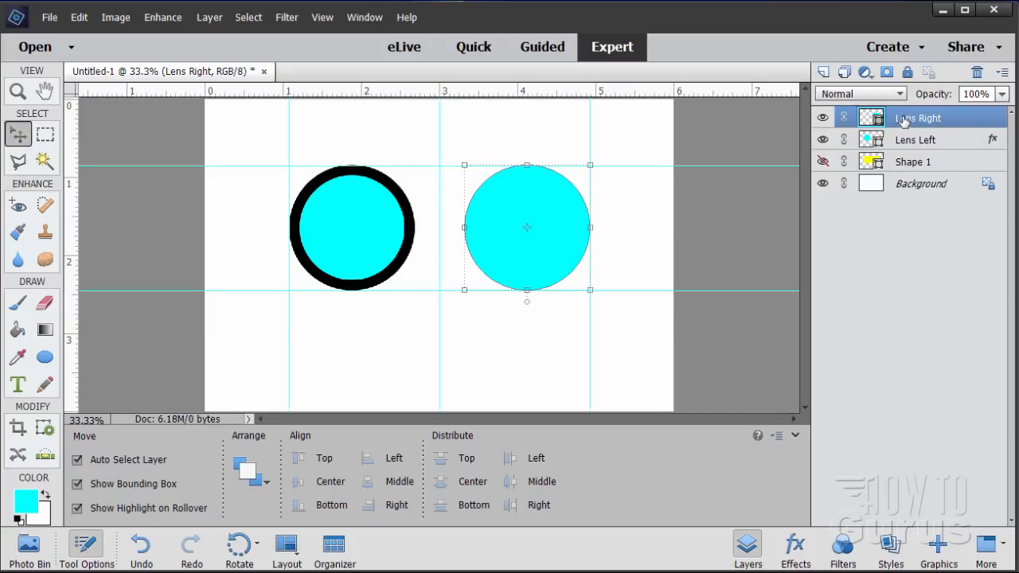
pyautogui.rightClick(905, 119)
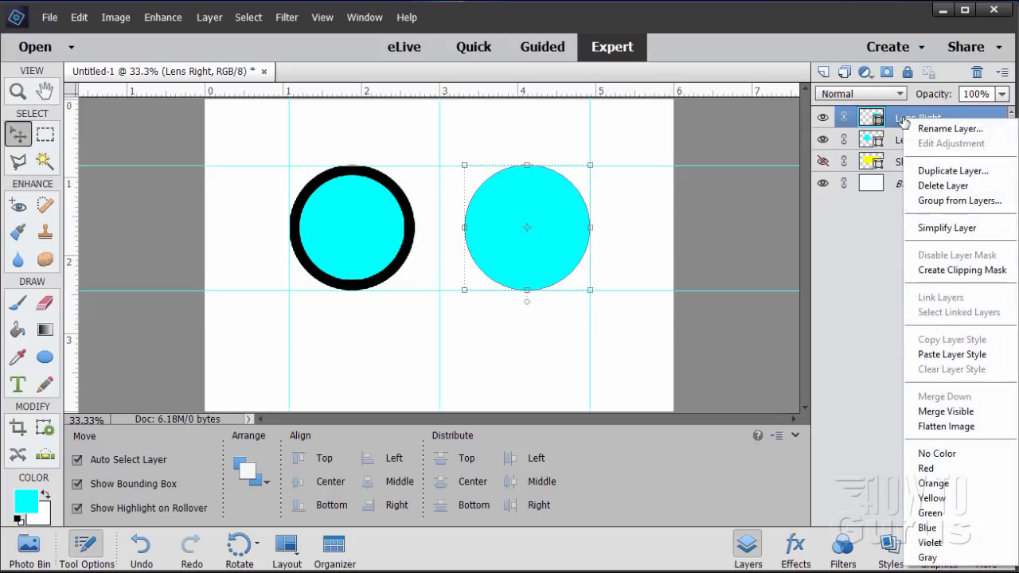
pyautogui.click(931, 357)
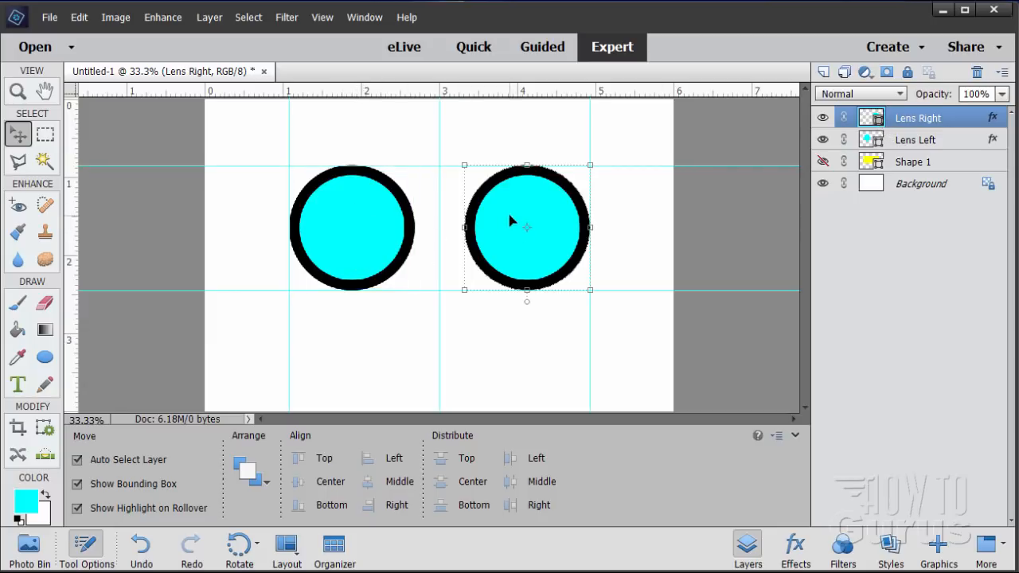
# Step: Simplify the Lens Right and Lens Left layers
pyautogui.rightClick(911, 123)
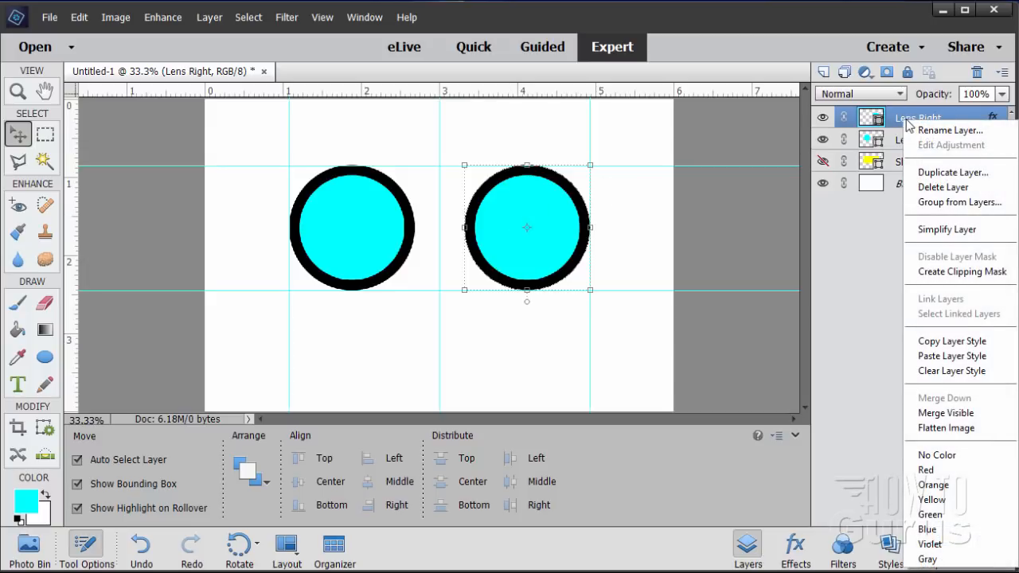
pyautogui.click(926, 230)
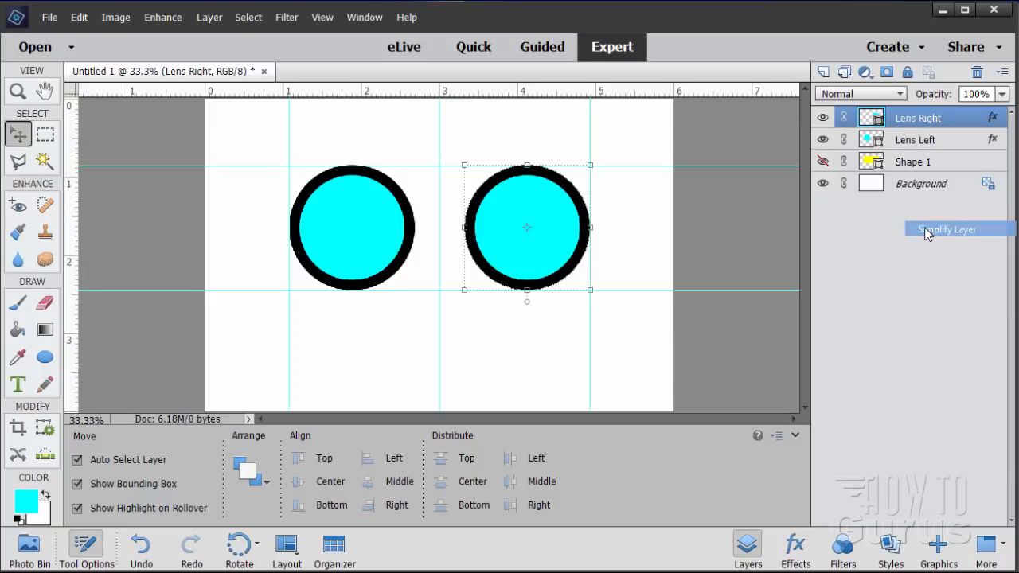
pyautogui.click(915, 143)
pyautogui.rightClick(907, 145)
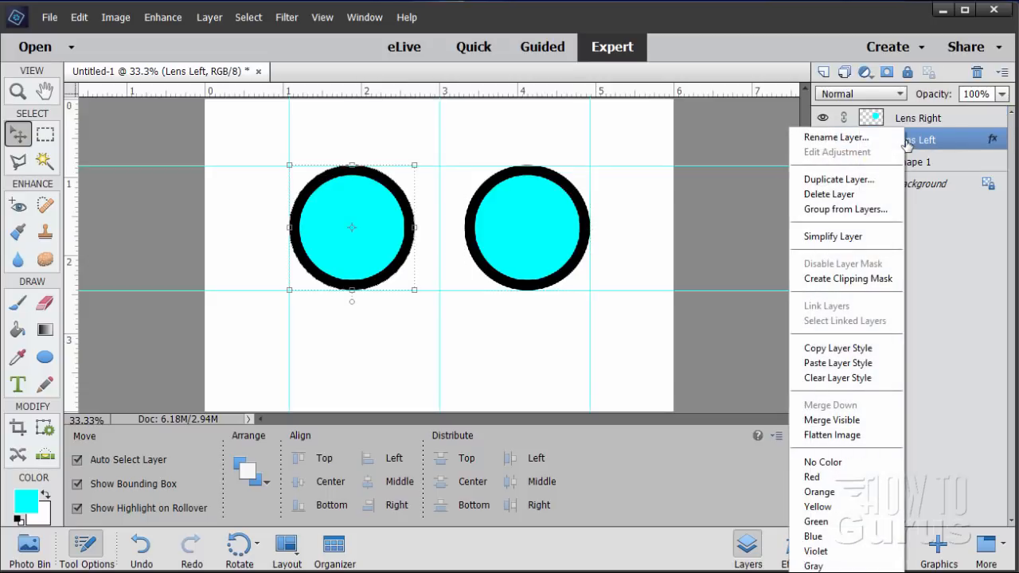
pyautogui.click(836, 235)
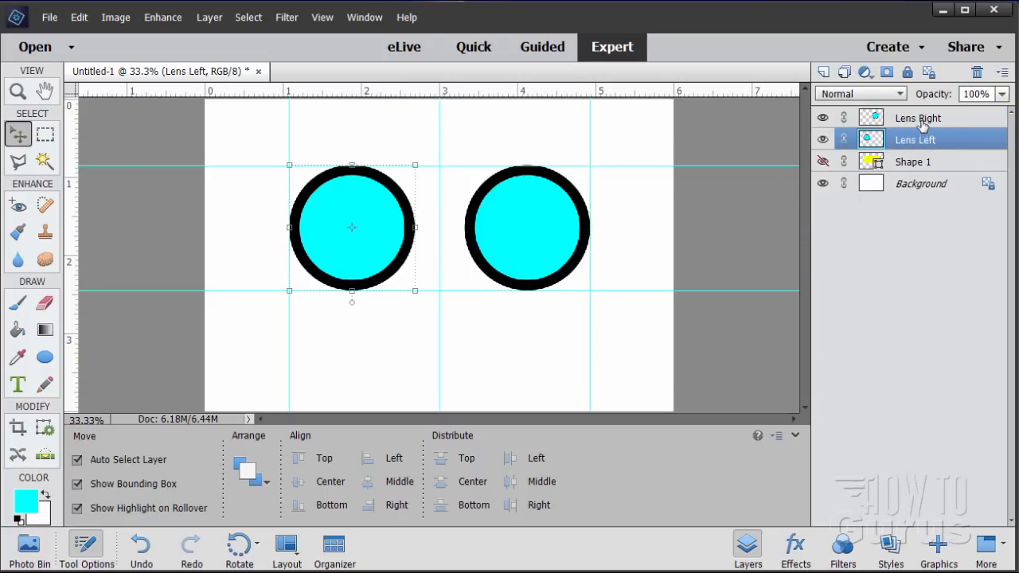
# Step: Select the cyan fill of the left lens with the Magic Wand, delete it, and deselect
pyautogui.click(45, 160)
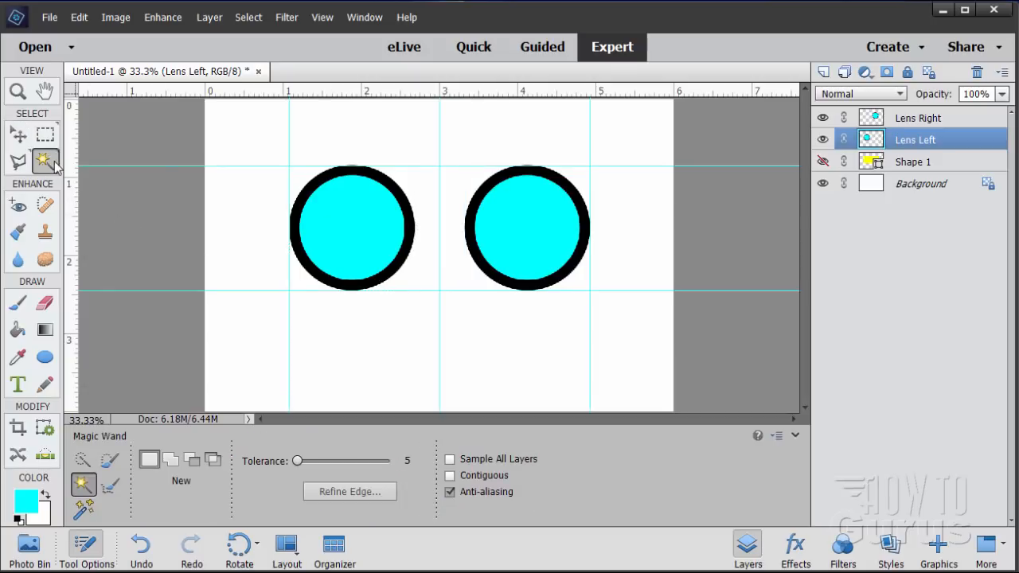
pyautogui.click(352, 237)
pyautogui.press('Delete')
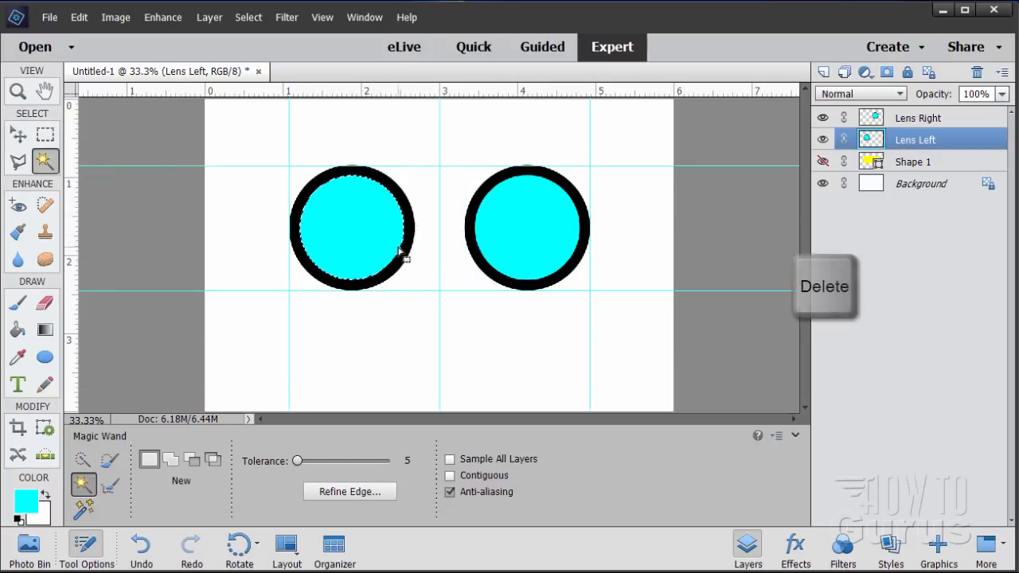
pyautogui.press('Delete')
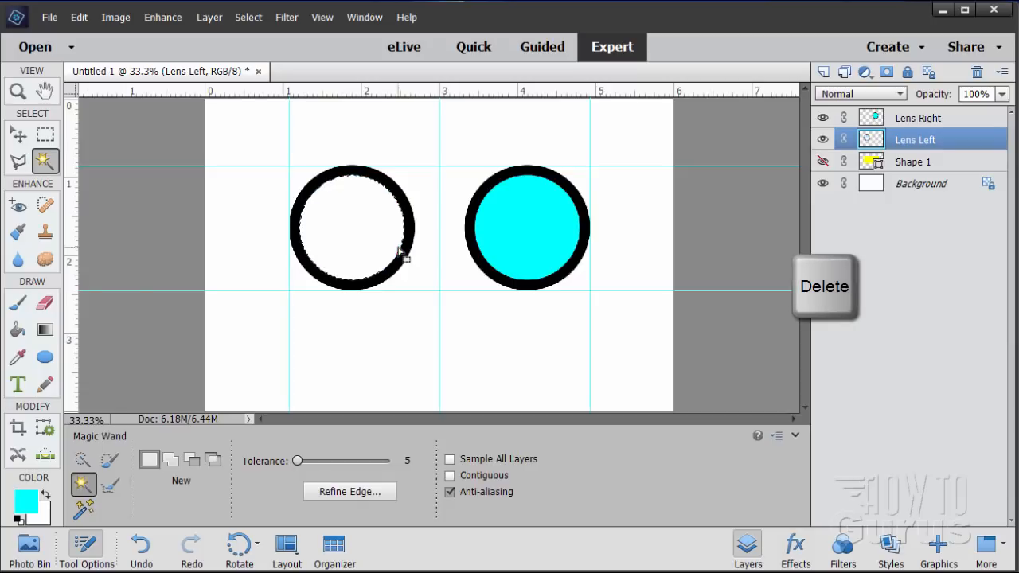
pyautogui.click(247, 17)
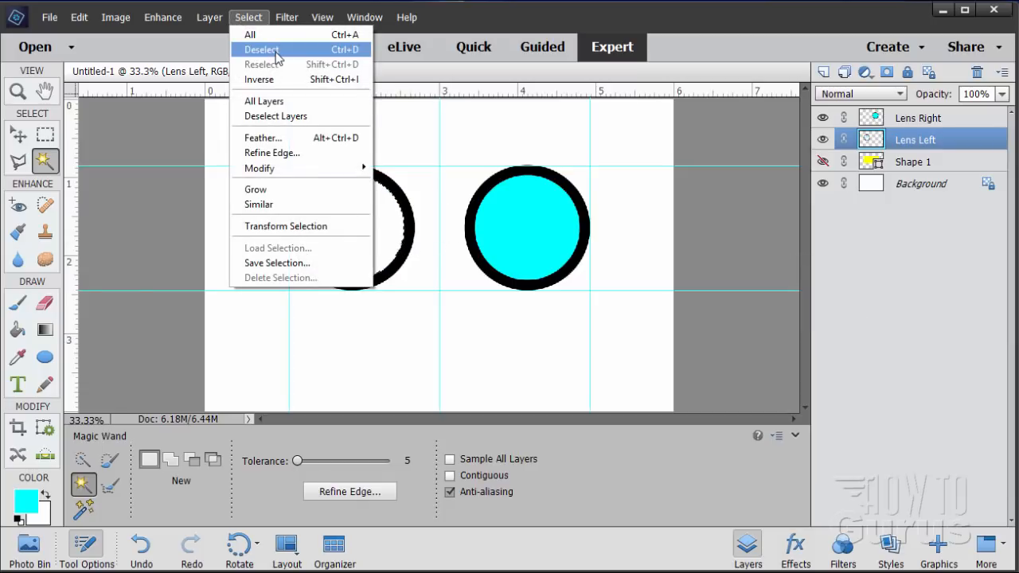
pyautogui.click(260, 50)
# Step: Select the cyan fill on the Lens Right layer with the Magic Wand, delete it, and deselect
pyautogui.click(938, 122)
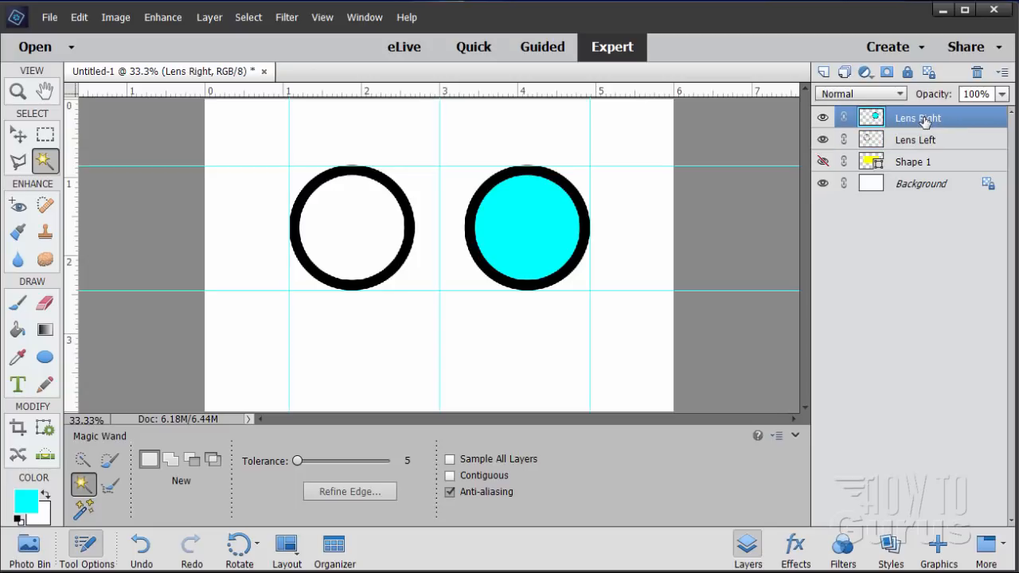
pyautogui.click(517, 243)
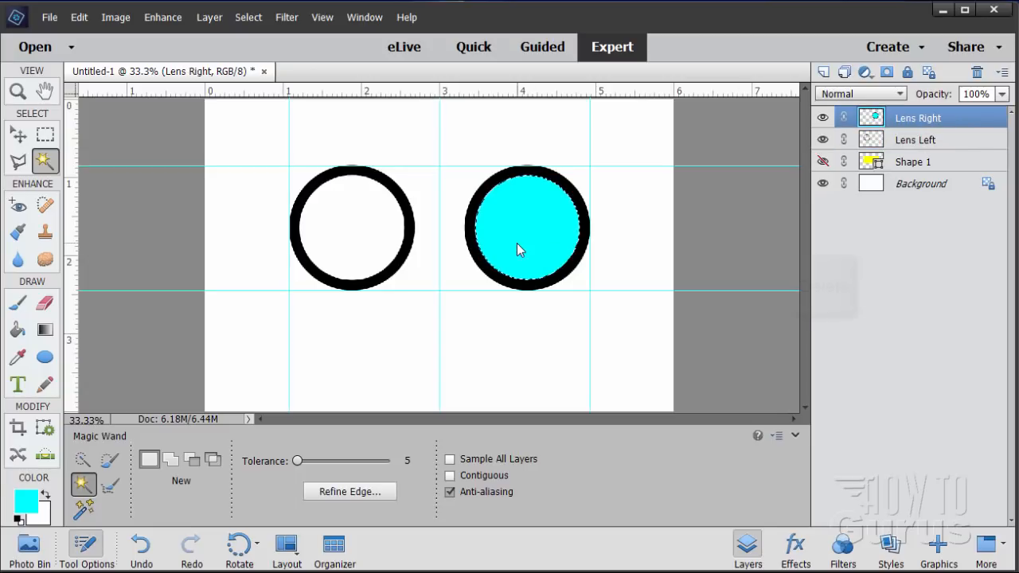
pyautogui.press('Delete')
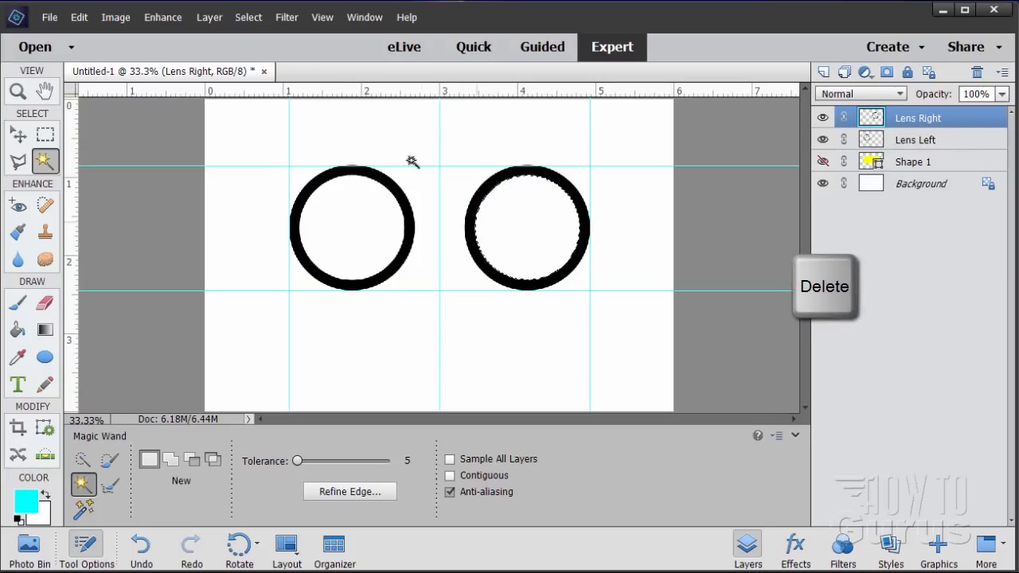
pyautogui.click(247, 17)
pyautogui.click(256, 49)
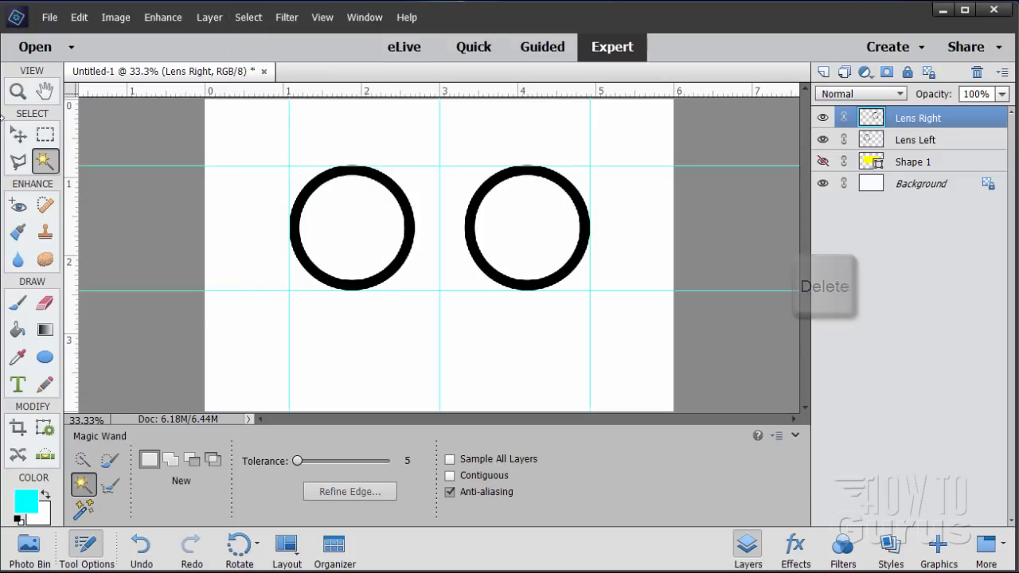
# Step: Place a horizontal guide through the centers of both lens frames and remove the guides along their upper and lower edges
pyautogui.click(19, 133)
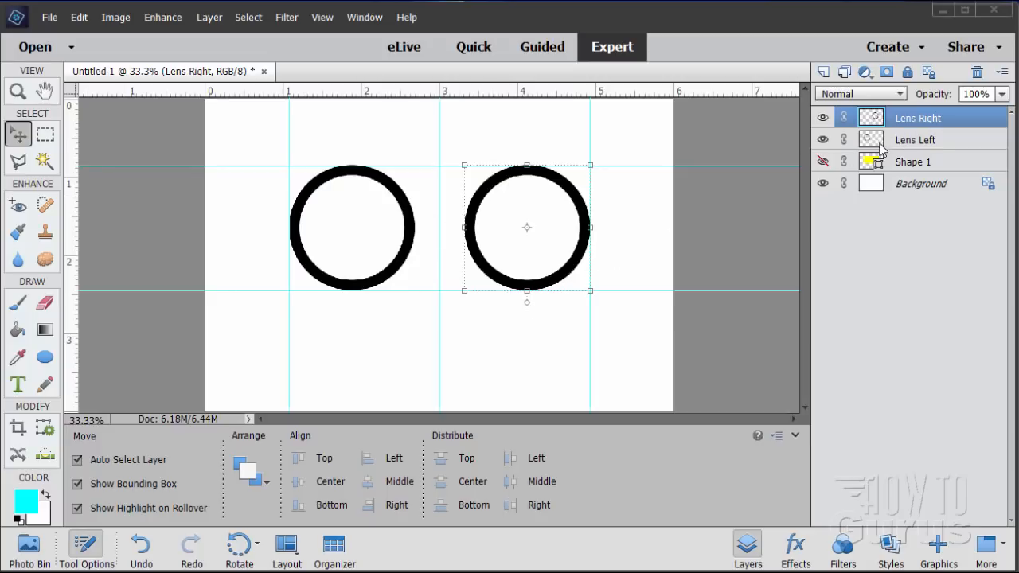
pyautogui.click(911, 141)
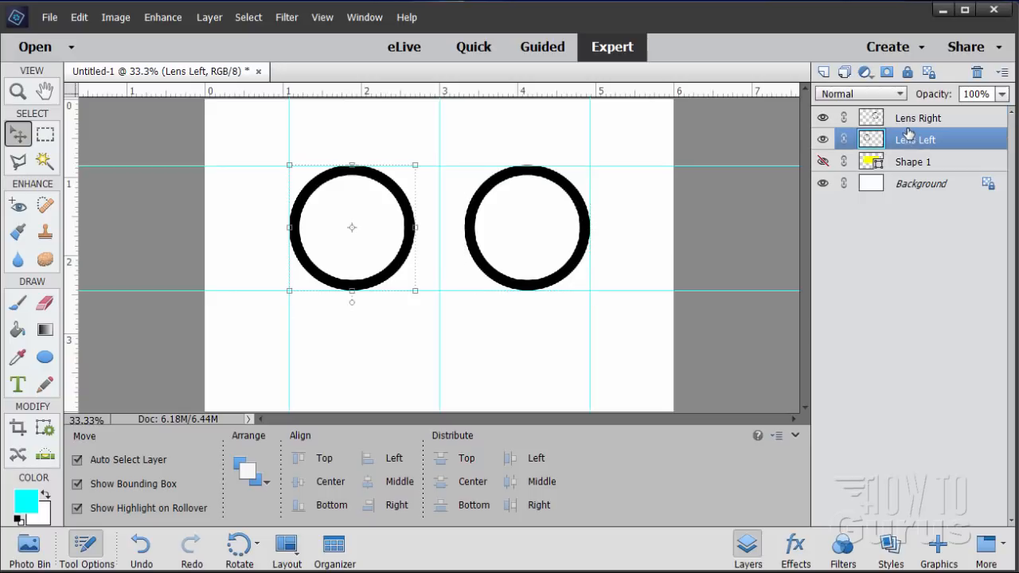
pyautogui.click(911, 121)
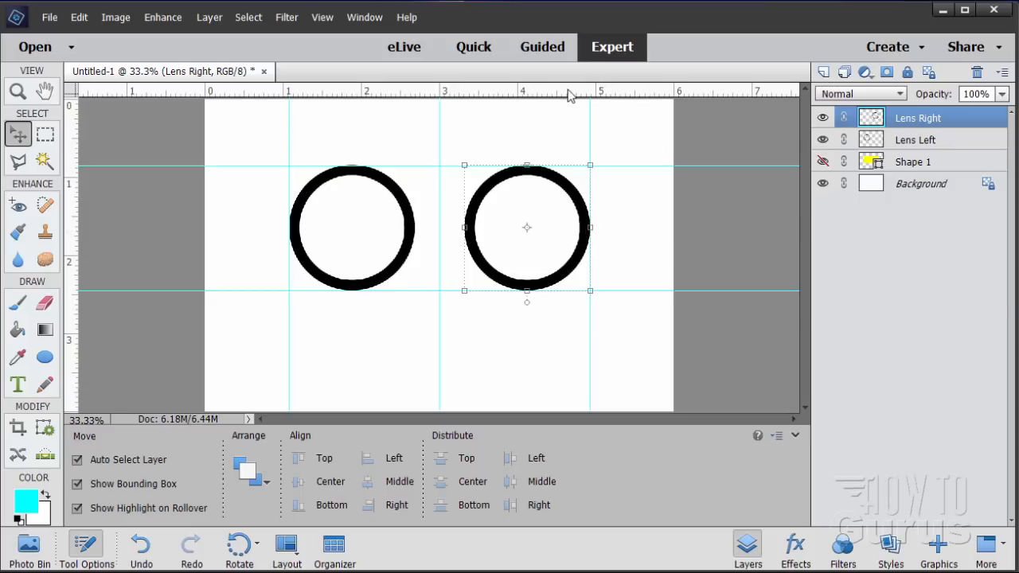
pyautogui.moveTo(568, 95); pyautogui.dragTo(559, 228)
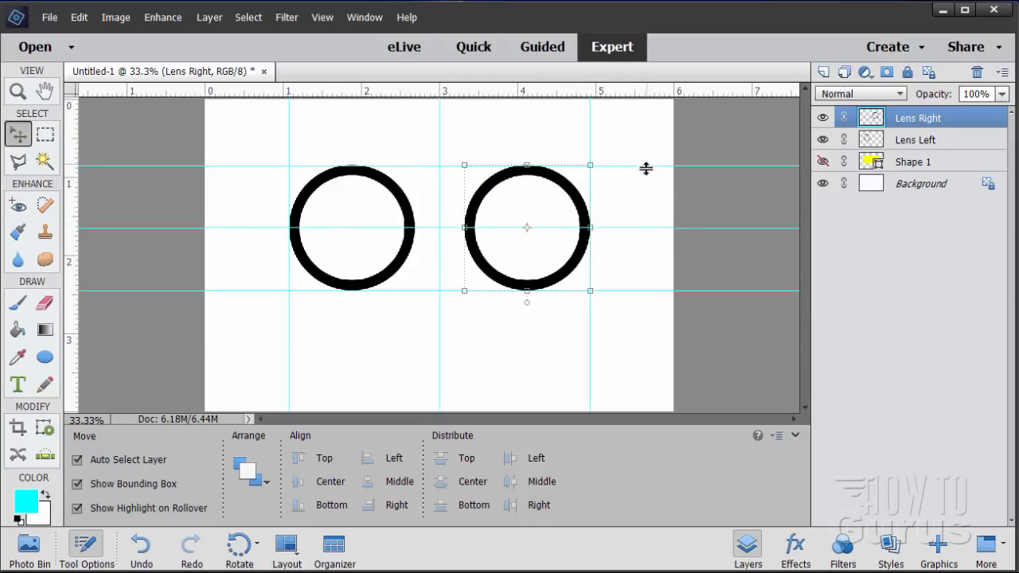
pyautogui.moveTo(639, 165); pyautogui.dragTo(640, 89)
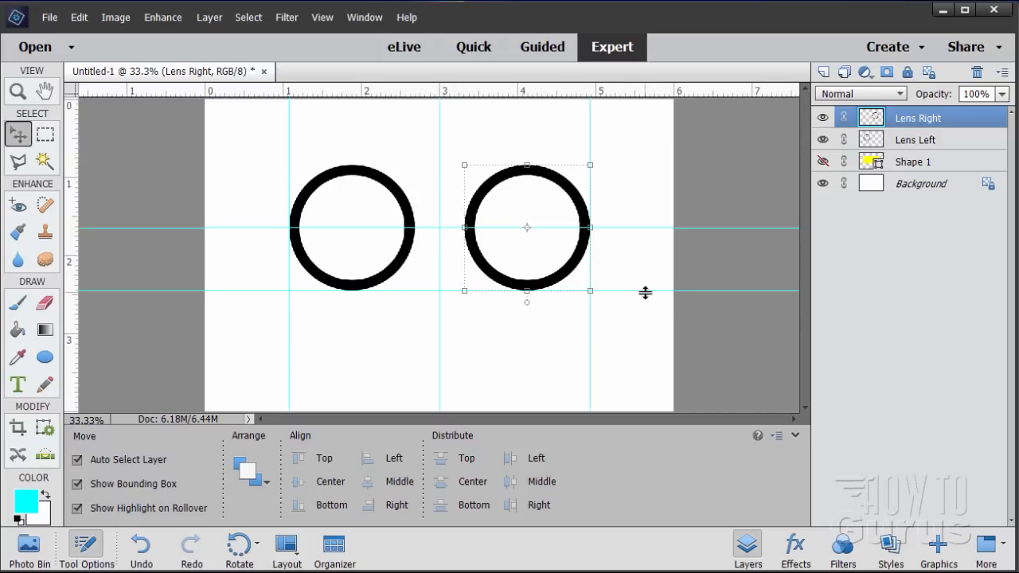
pyautogui.moveTo(645, 291); pyautogui.dragTo(655, 89)
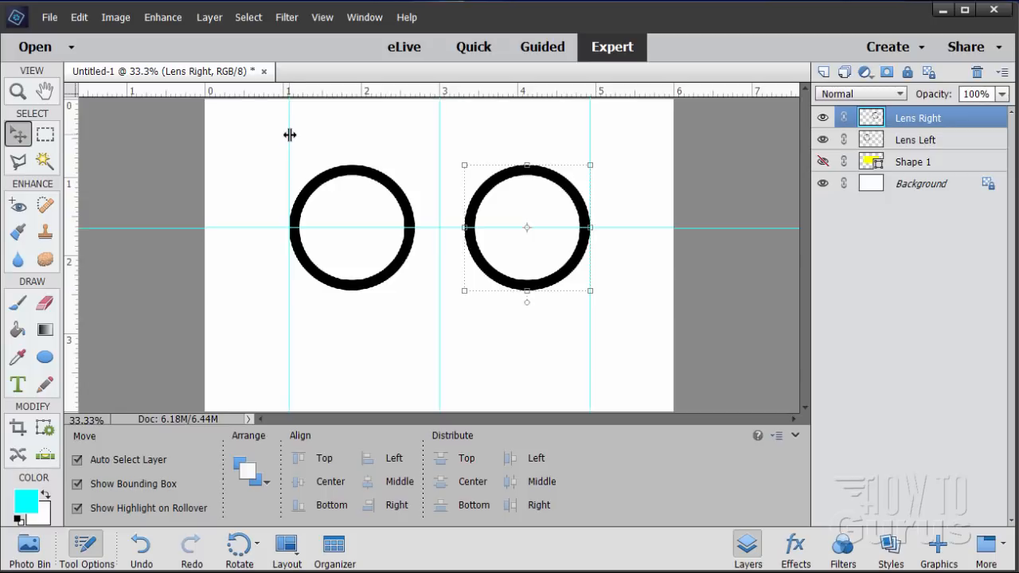
# Step: Remove the vertical guides along the lens frames' outer edges and add a horizontal guide at 3.15 in
pyautogui.moveTo(289, 135); pyautogui.dragTo(70, 144)
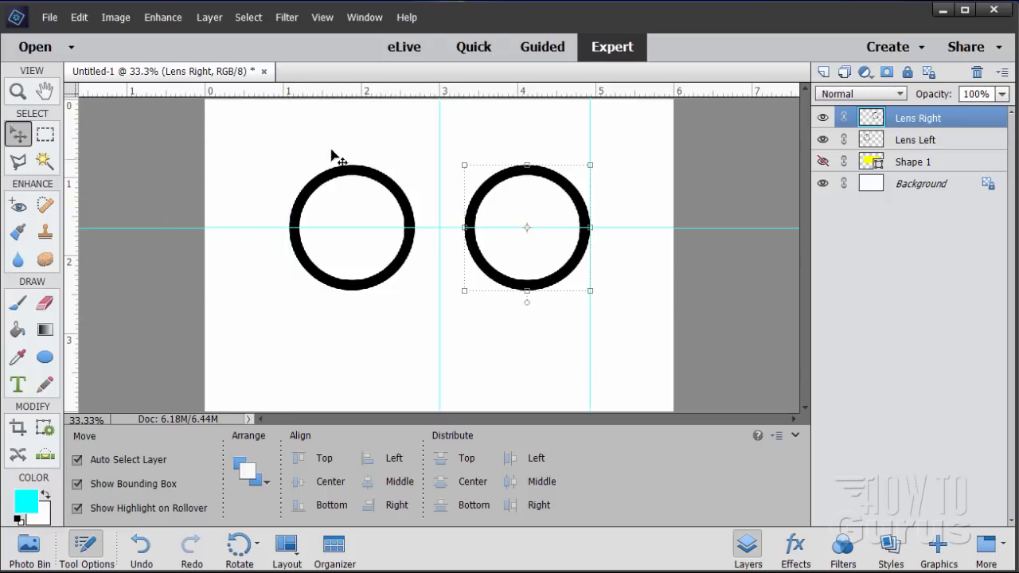
pyautogui.moveTo(589, 139); pyautogui.dragTo(71, 149)
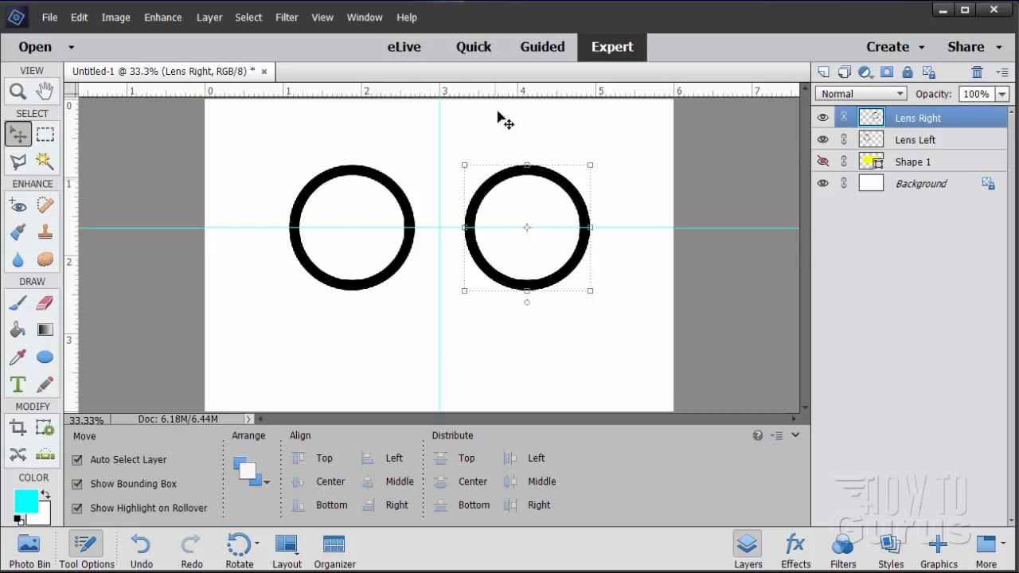
pyautogui.click(321, 22)
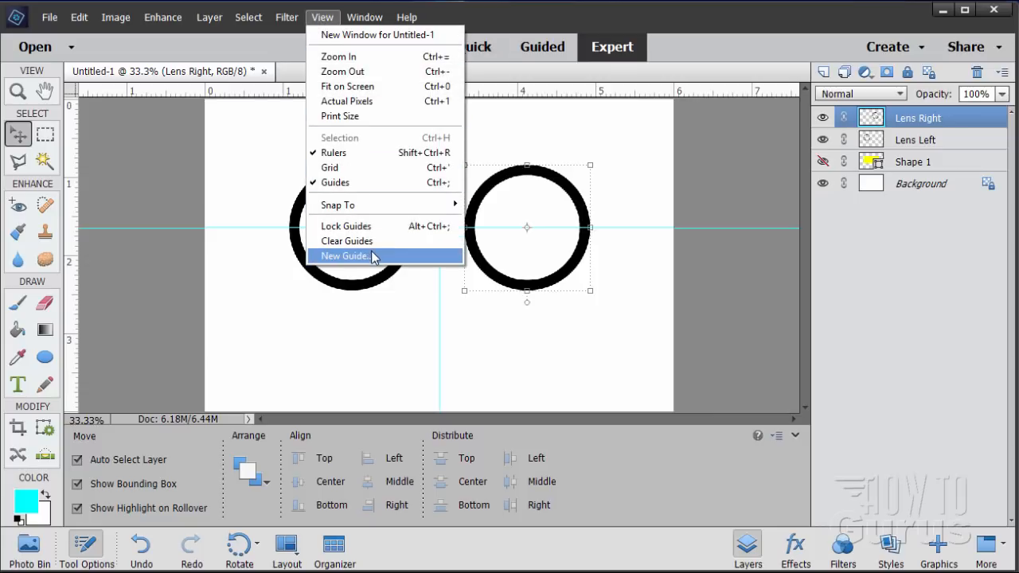
pyautogui.click(372, 256)
pyautogui.click(456, 253)
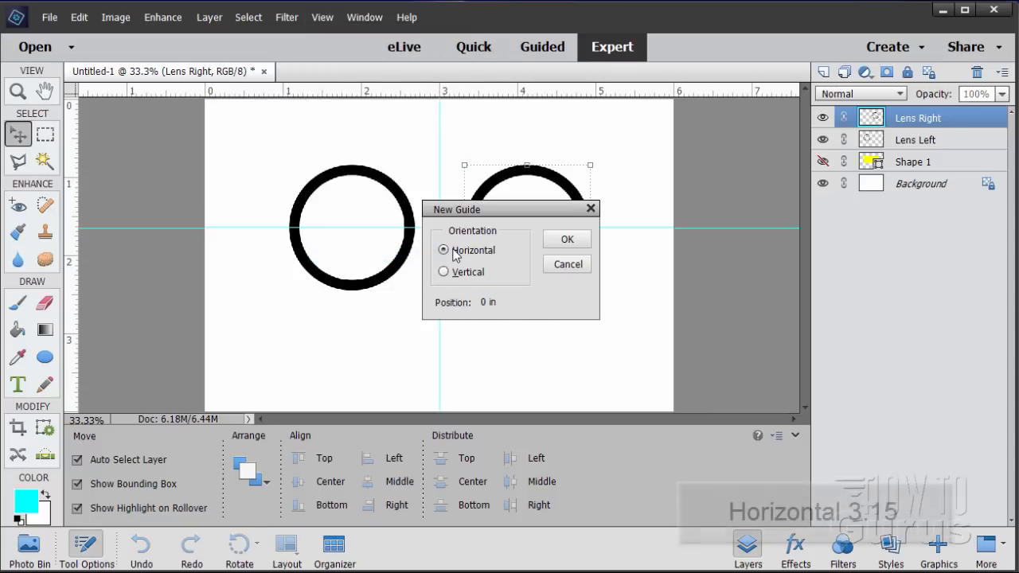
pyautogui.moveTo(521, 302); pyautogui.dragTo(483, 322)
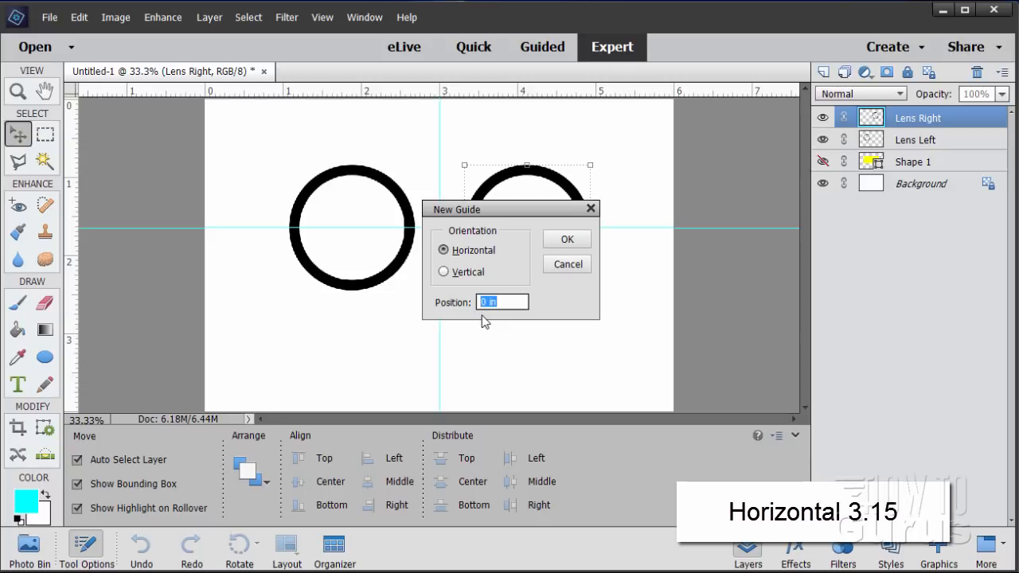
pyautogui.write('3.15')
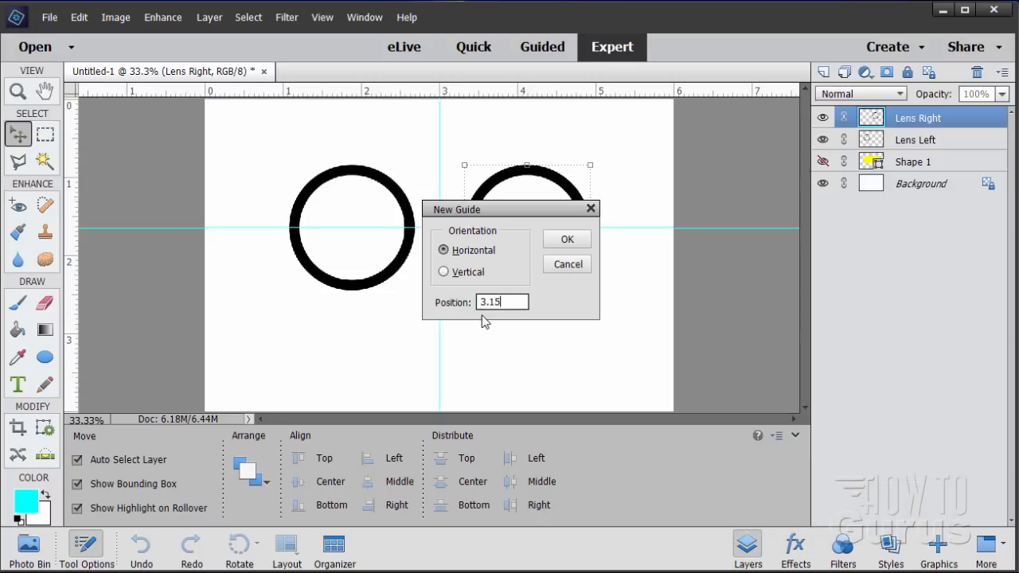
pyautogui.press('Return')
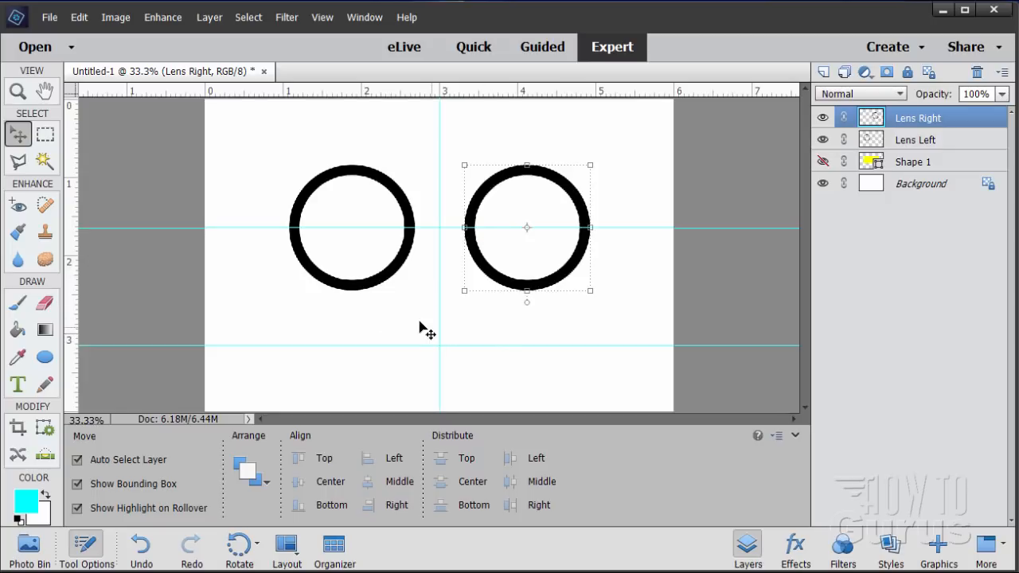
# Step: Add vertical guides at 2.25 in and 3.75 in
pyautogui.click(320, 18)
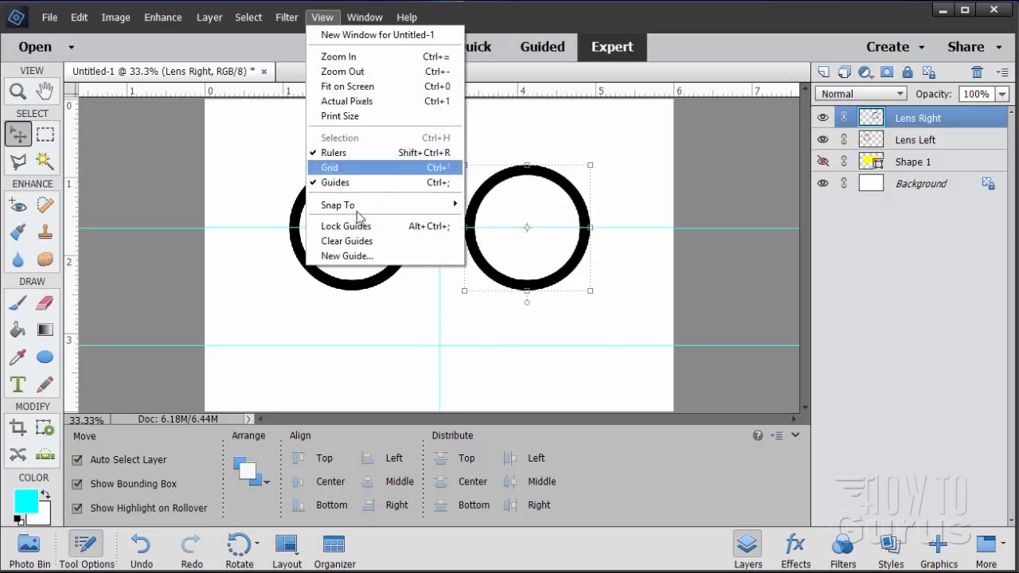
pyautogui.click(342, 256)
pyautogui.click(439, 272)
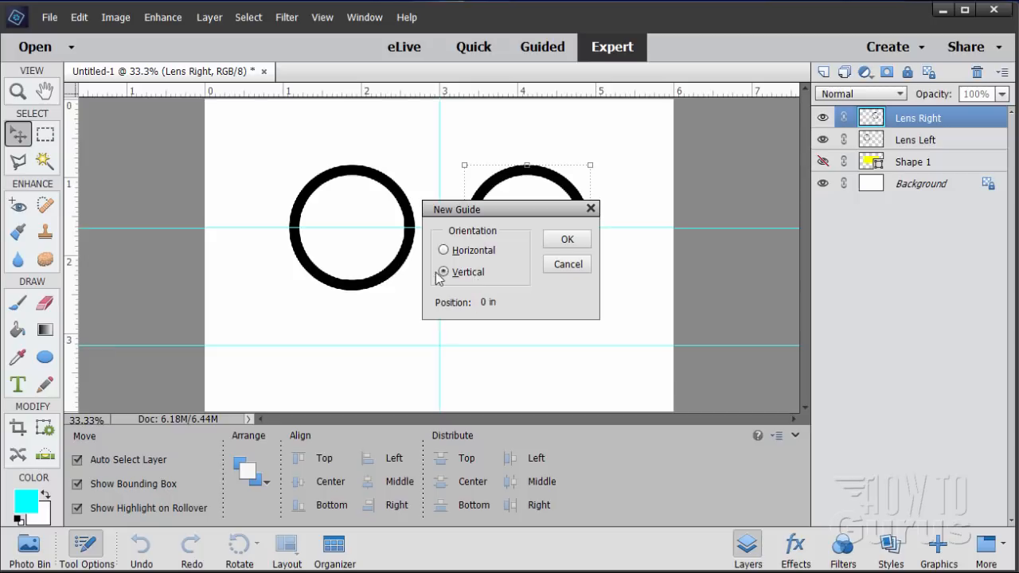
pyautogui.moveTo(511, 301); pyautogui.dragTo(440, 303)
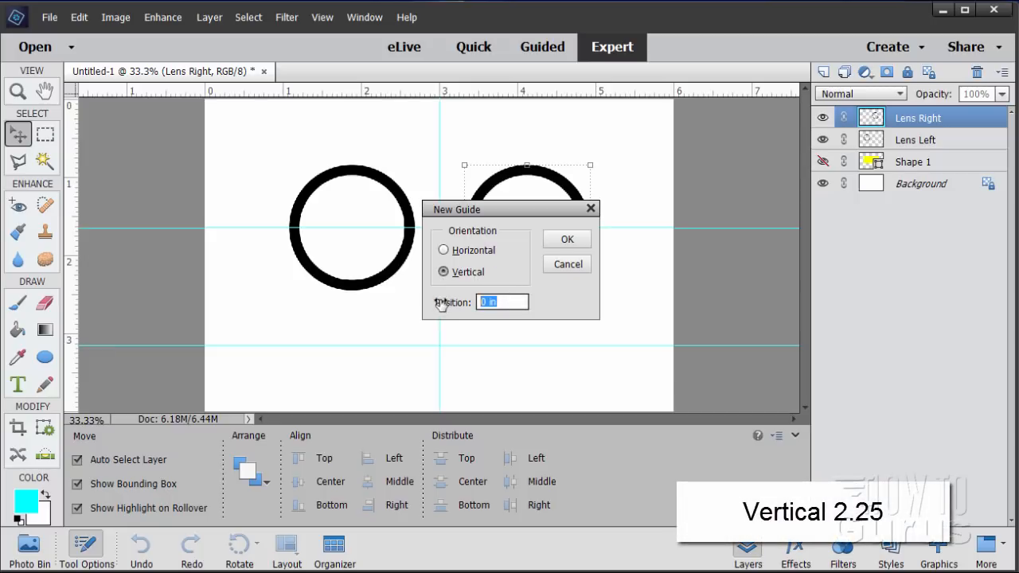
pyautogui.write('2.25')
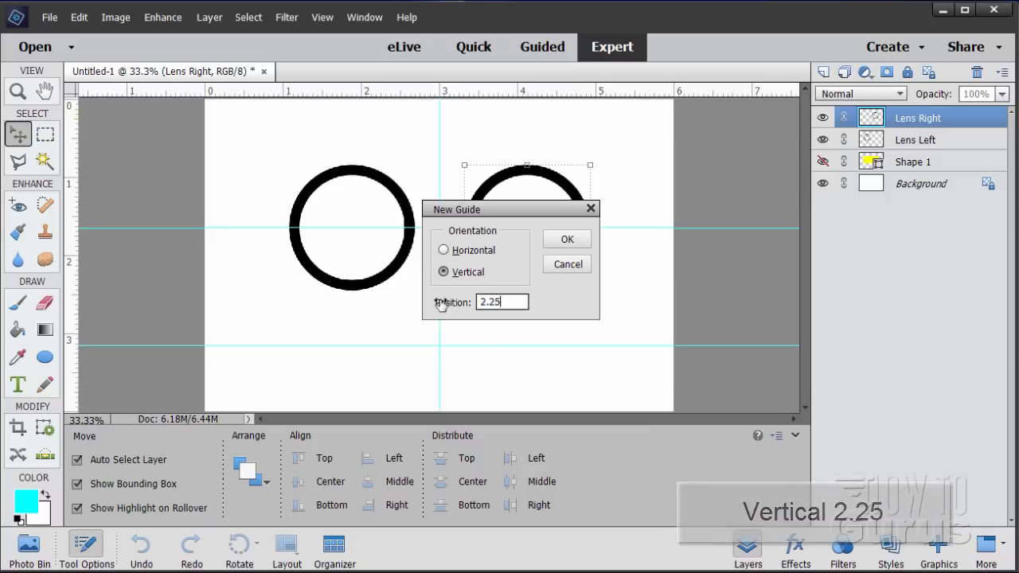
pyautogui.press('Return')
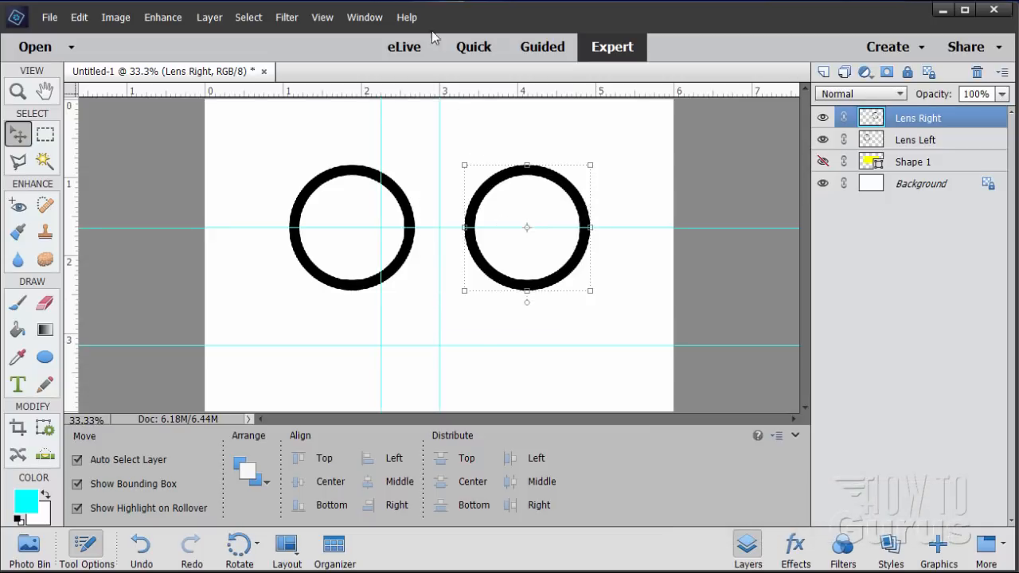
pyautogui.click(322, 16)
pyautogui.click(354, 257)
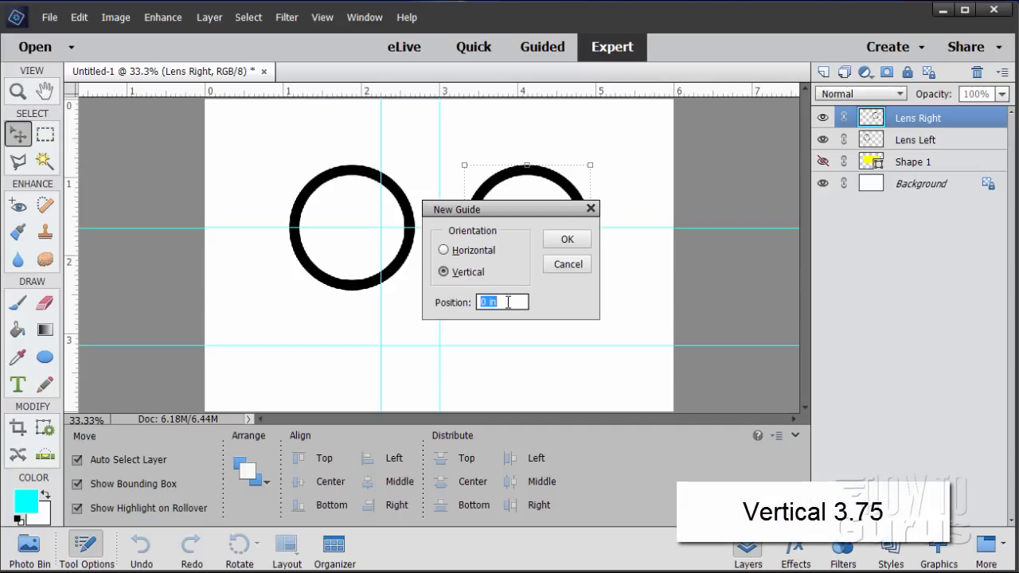
pyautogui.write('3.75 in')
pyautogui.press('Return')
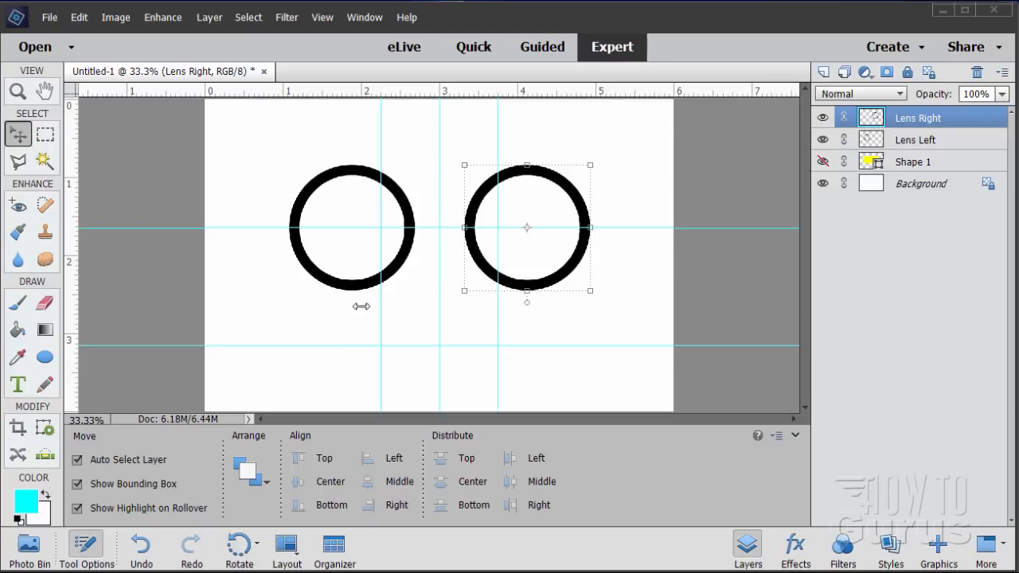
# Step: Draw a cyan 70 px radius rounded rectangle between the outer vertical and two horizontal guides, then place a horizontal guide across it at about 2.75 in
pyautogui.click(46, 365)
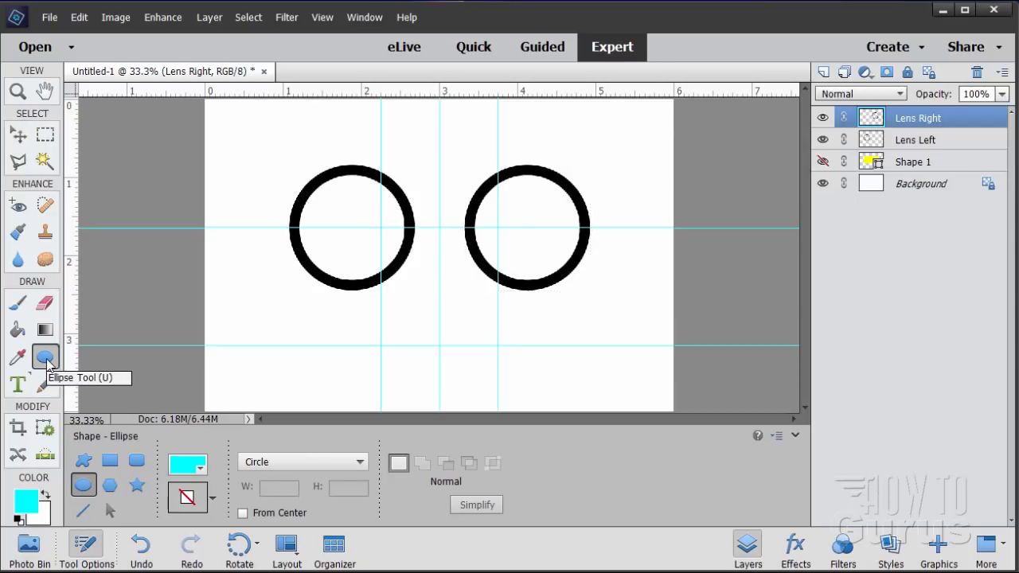
pyautogui.click(136, 462)
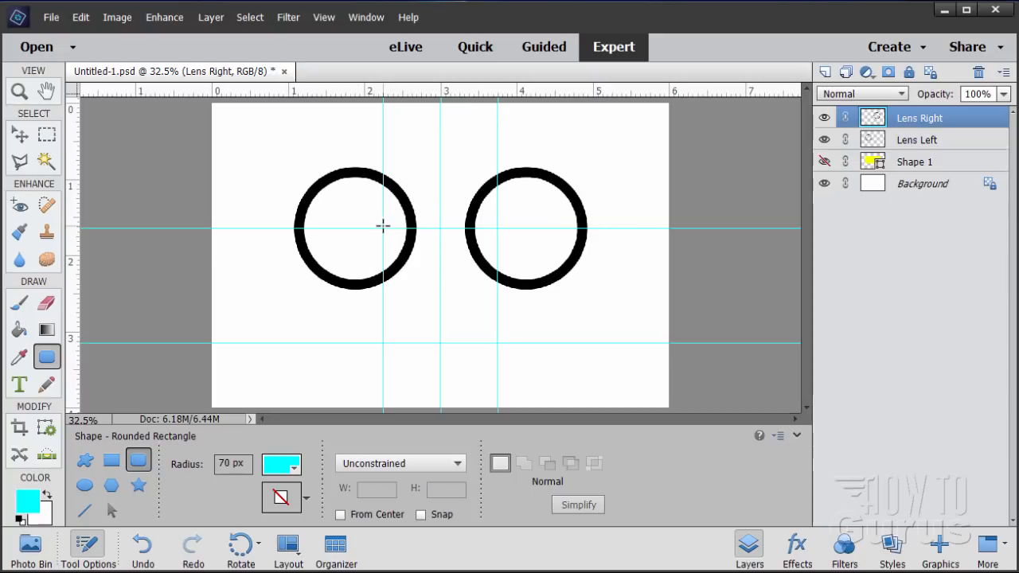
pyautogui.moveTo(390, 236); pyautogui.dragTo(495, 347)
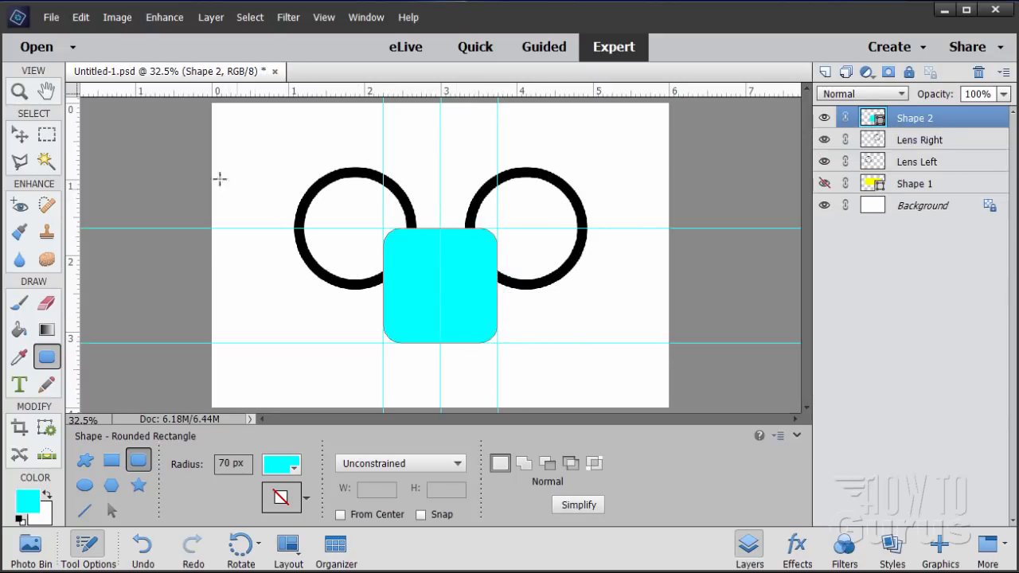
pyautogui.click(20, 135)
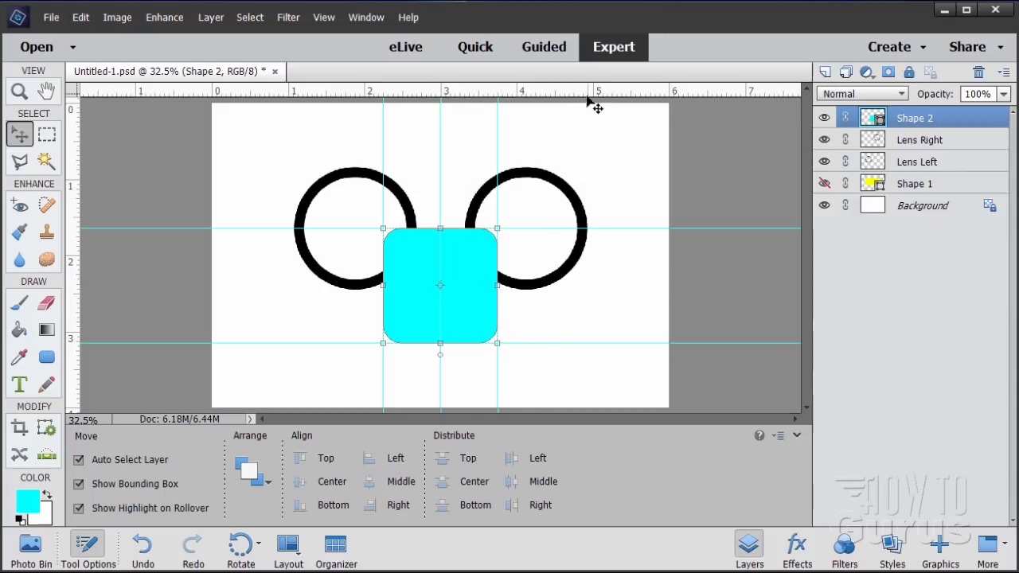
pyautogui.moveTo(587, 92); pyautogui.dragTo(558, 311)
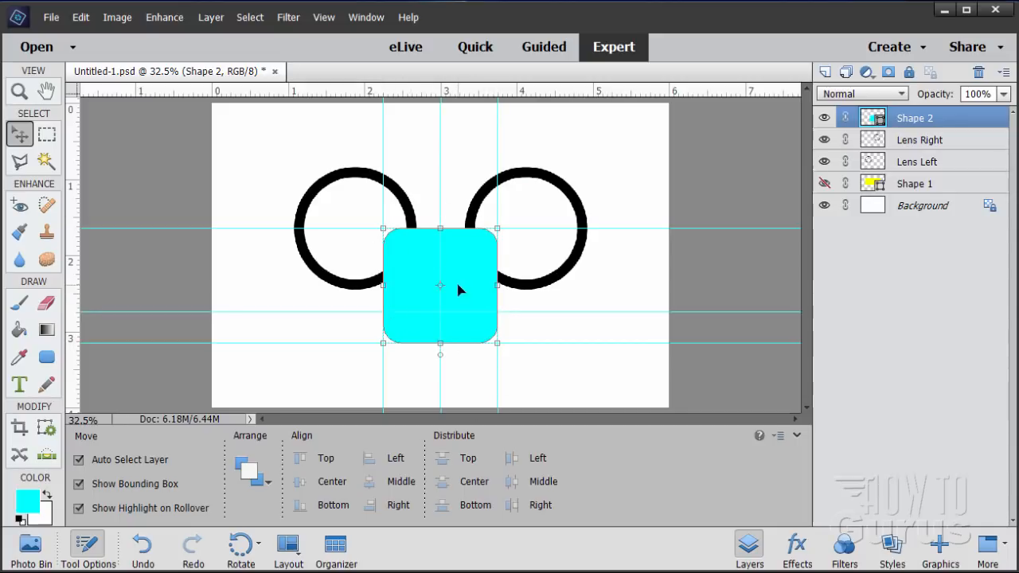
# Step: Distort the rounded rectangle into a kite-shaped nose, its side corners on the lower guide crossings and its top and bottom corners stretched along the center guide
pyautogui.click(117, 17)
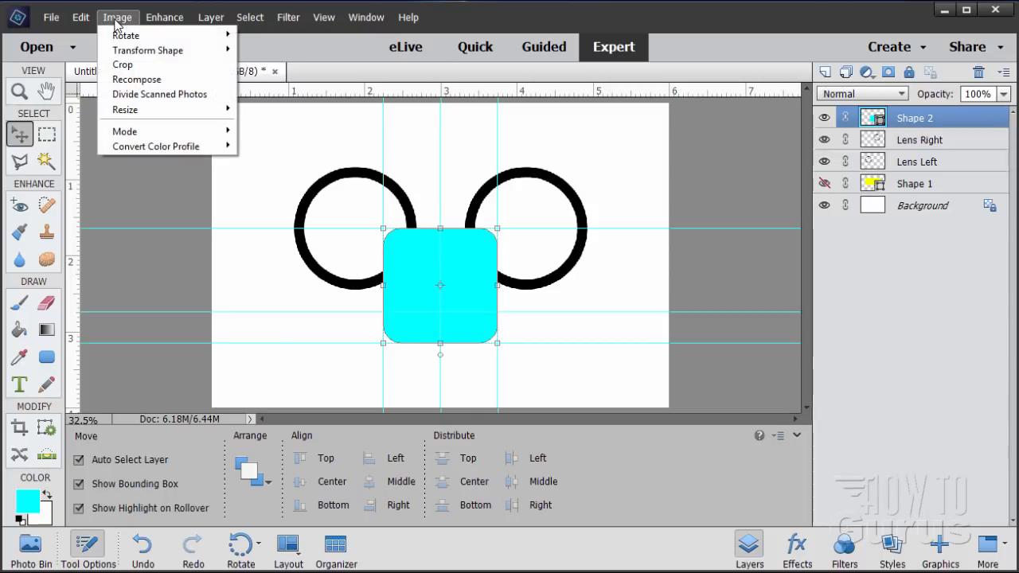
pyautogui.moveTo(125, 50)
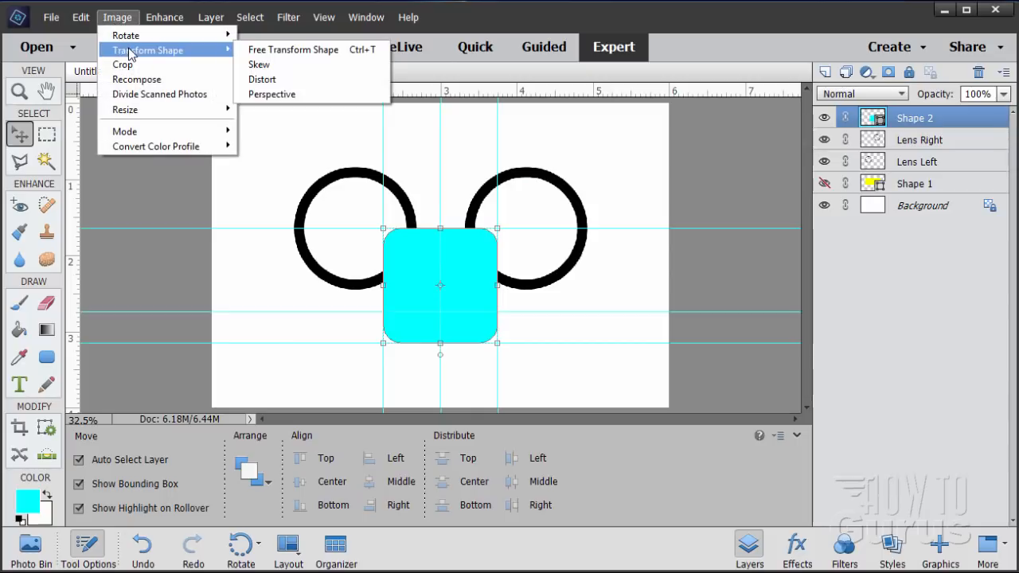
pyautogui.click(284, 79)
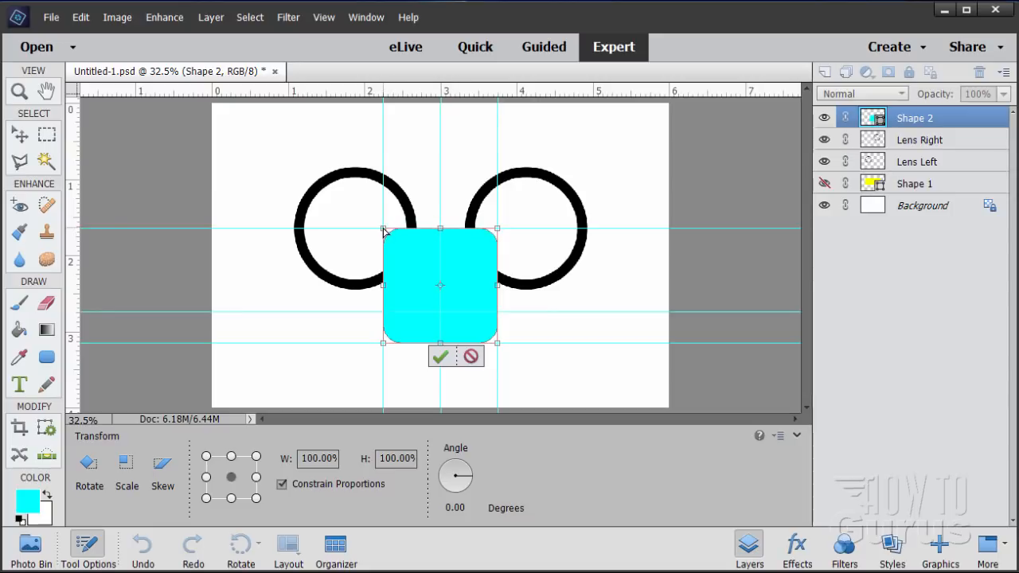
pyautogui.moveTo(384, 230); pyautogui.dragTo(452, 234)
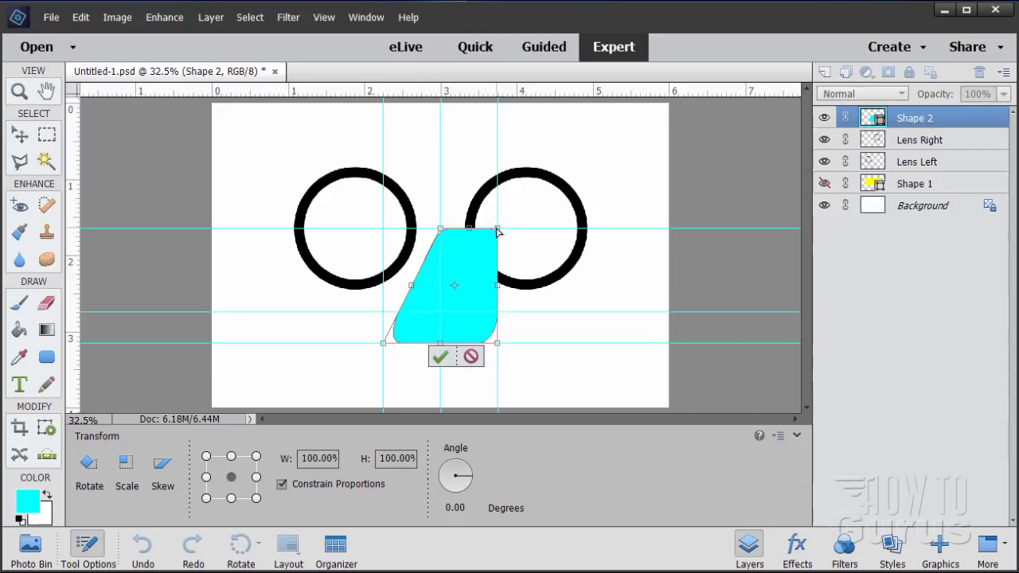
pyautogui.moveTo(500, 232); pyautogui.dragTo(387, 318)
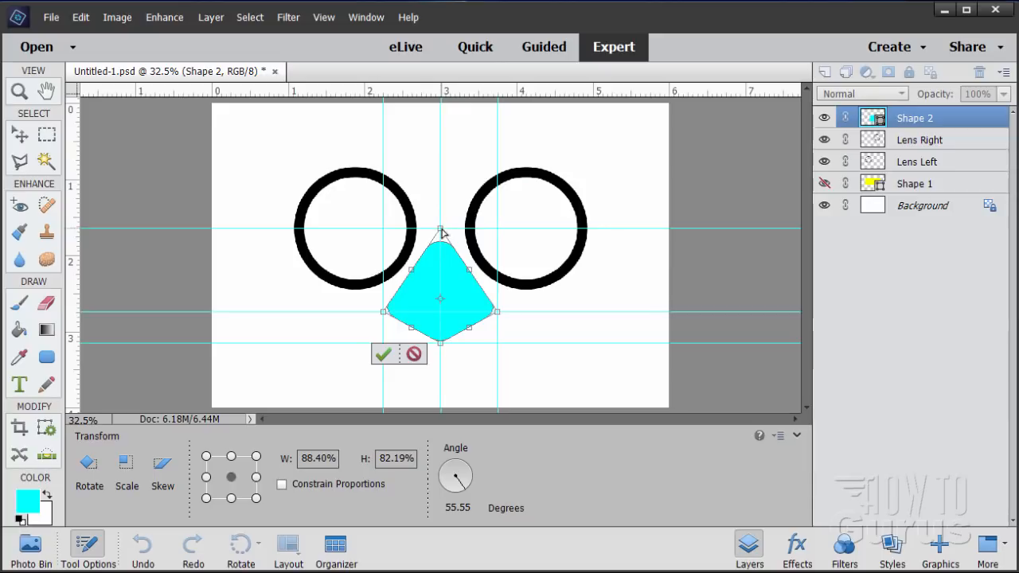
pyautogui.moveTo(441, 229); pyautogui.dragTo(439, 195)
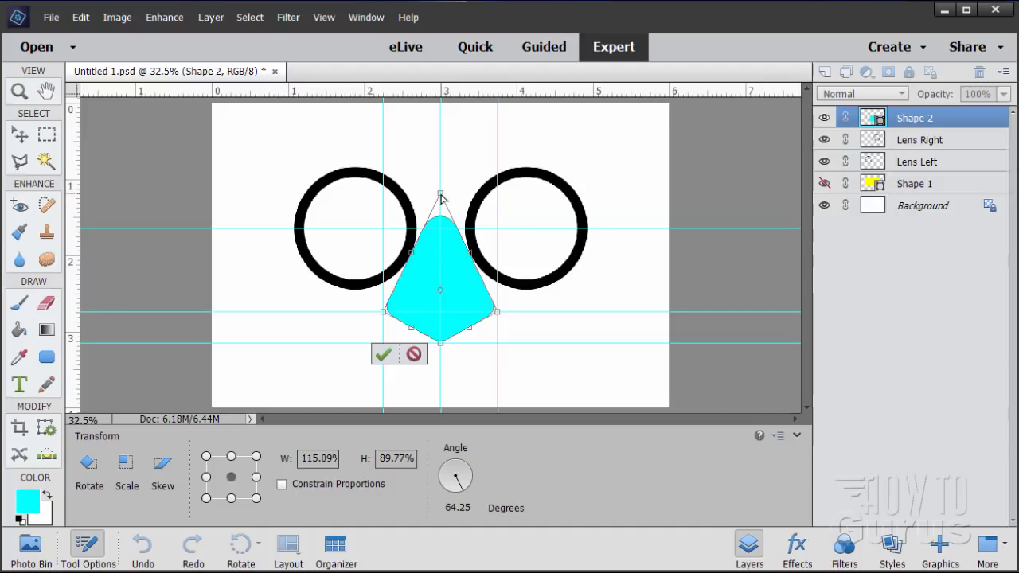
pyautogui.moveTo(440, 344); pyautogui.dragTo(443, 352)
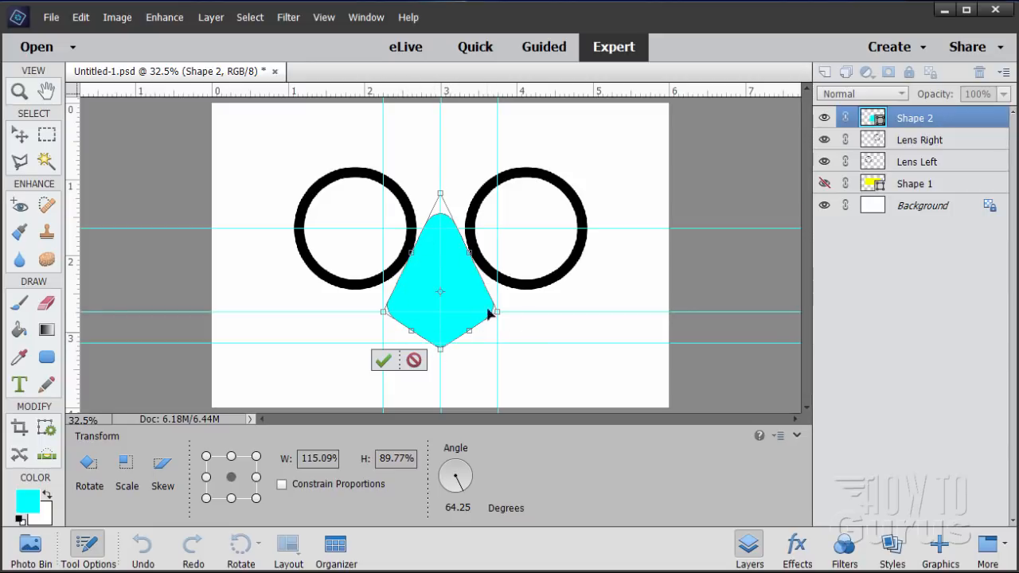
pyautogui.click(383, 360)
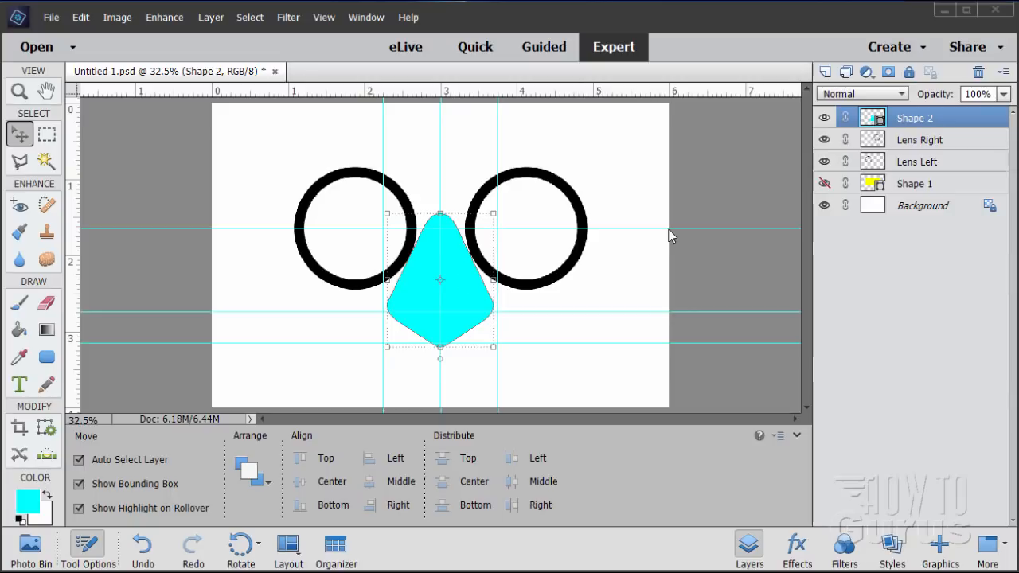
# Step: Simplify the Shape 2 layer and rename it Nose
pyautogui.rightClick(905, 121)
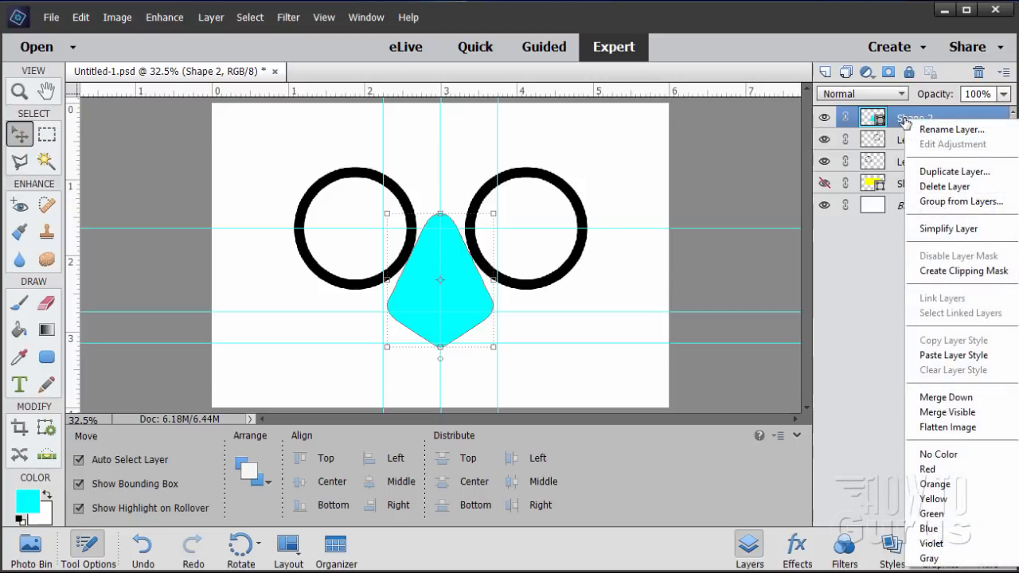
pyautogui.click(927, 228)
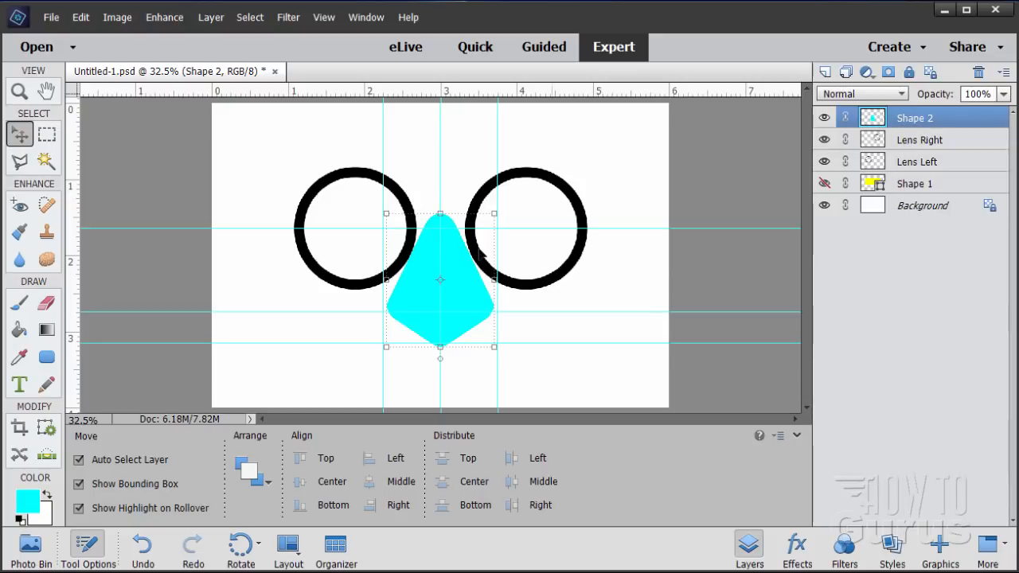
pyautogui.doubleClick(912, 119)
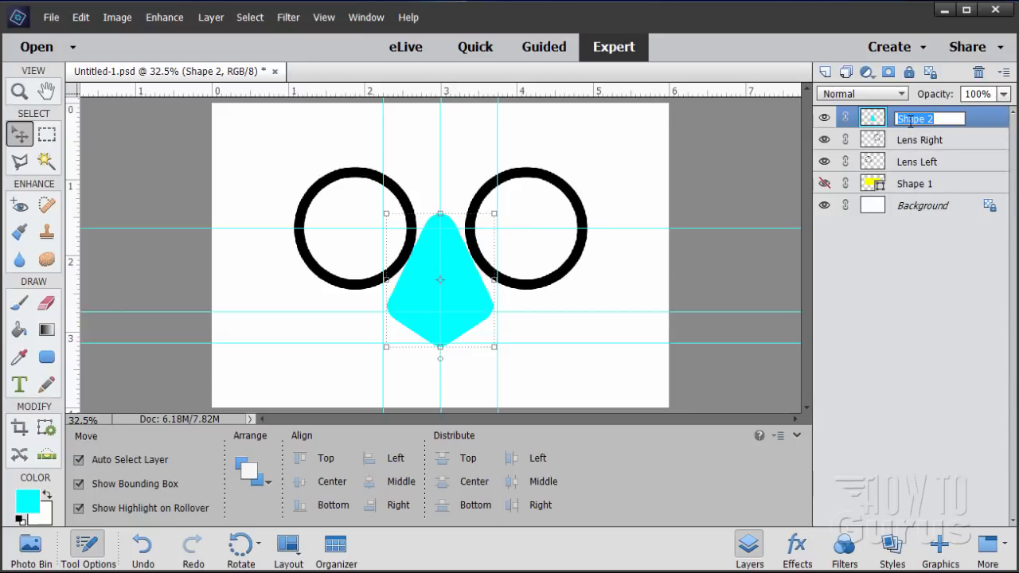
pyautogui.write('Nose')
pyautogui.click(976, 126)
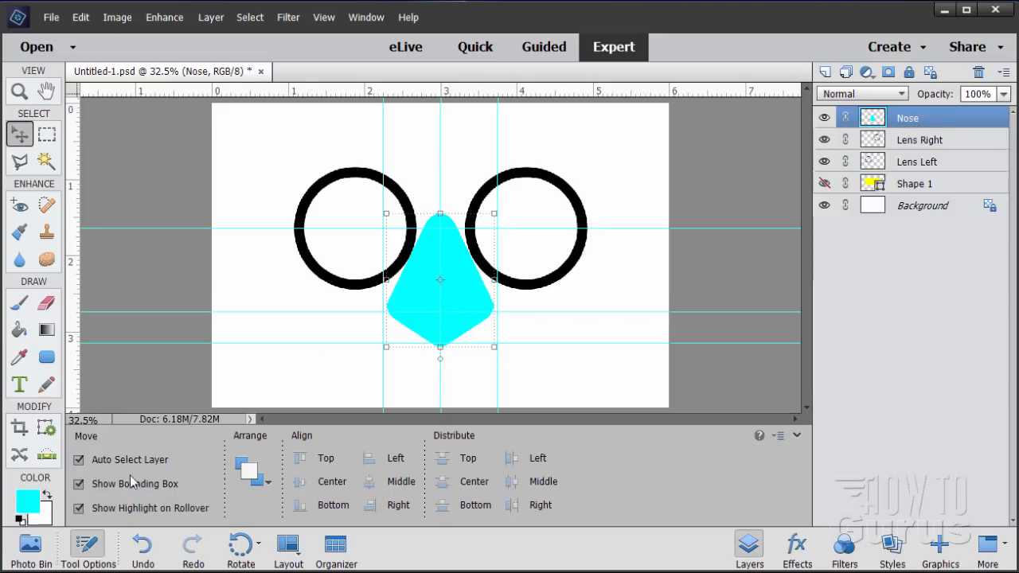
# Step: Set the foreground color to the skin tone fed9a4
pyautogui.click(31, 499)
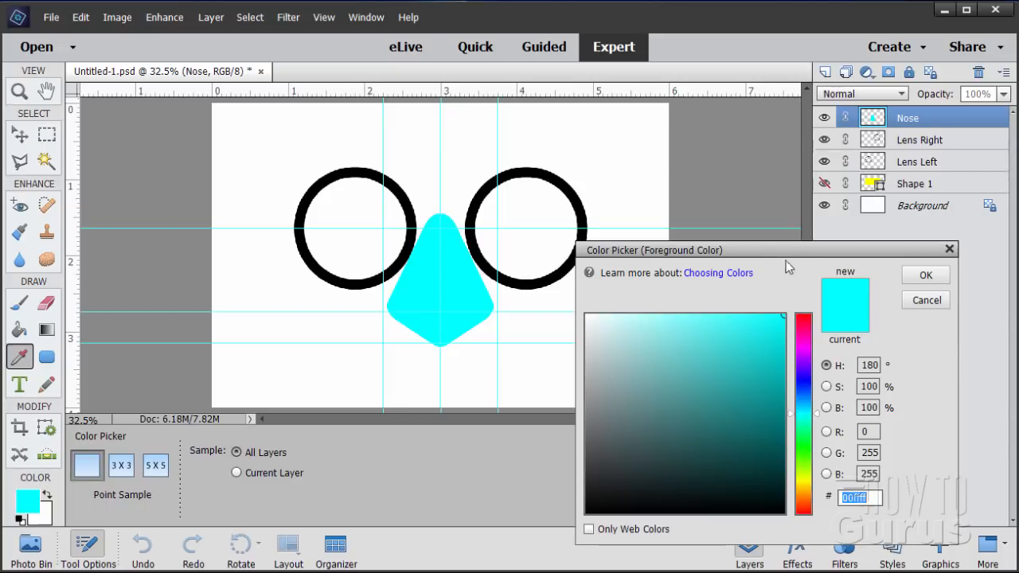
pyautogui.moveTo(776, 249); pyautogui.dragTo(774, 138)
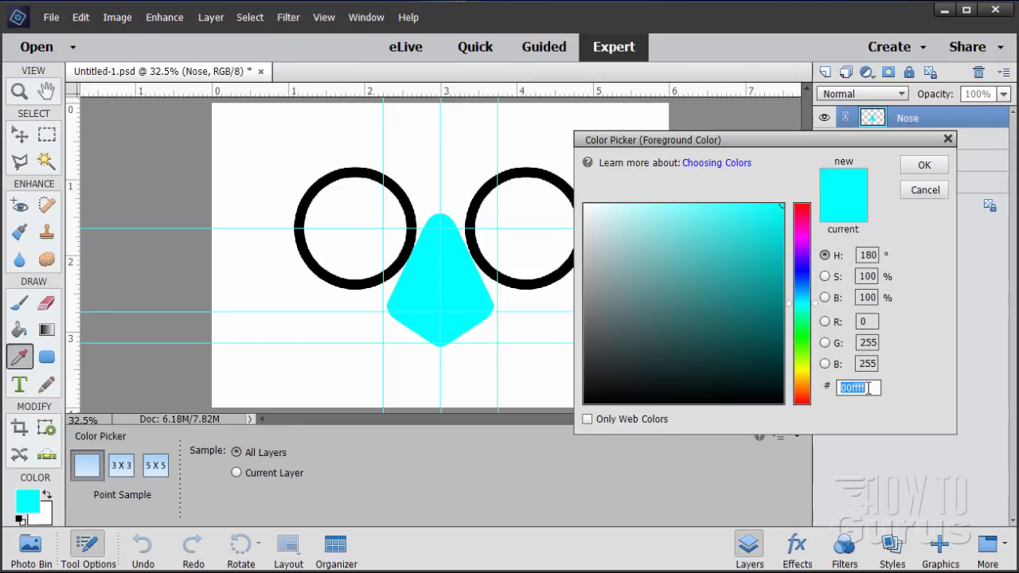
pyautogui.write('fe')
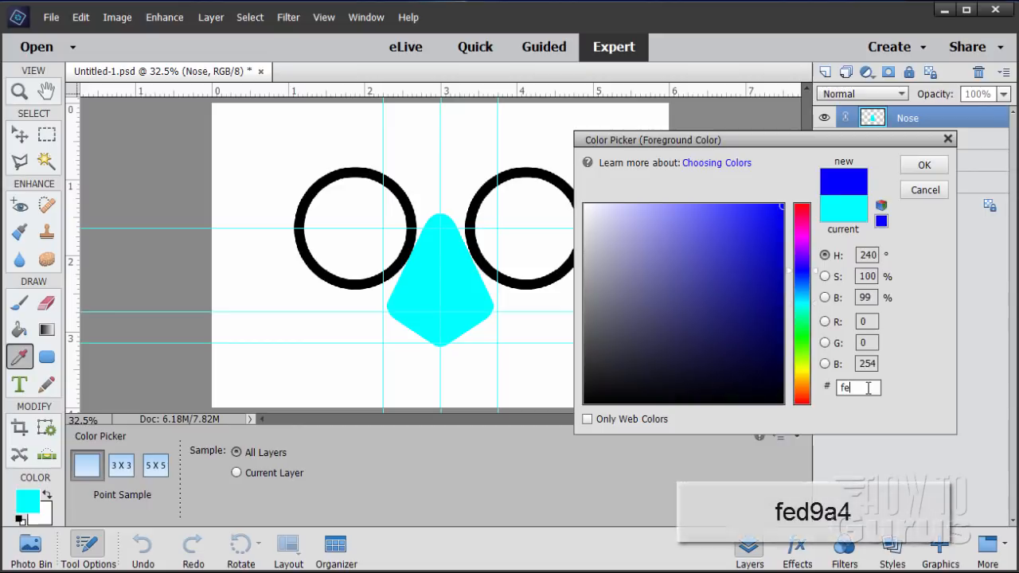
pyautogui.write('d9a4')
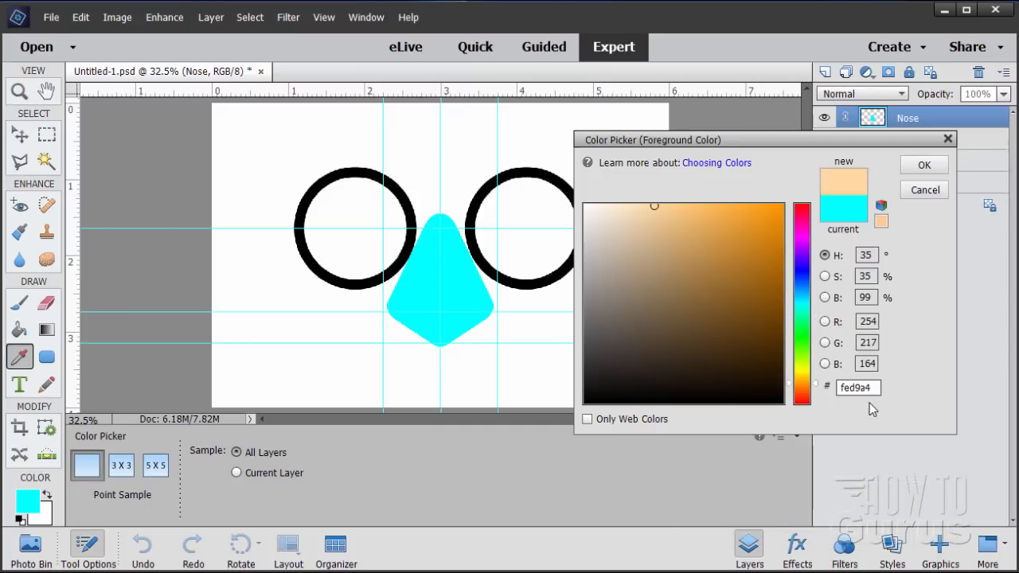
pyautogui.click(924, 165)
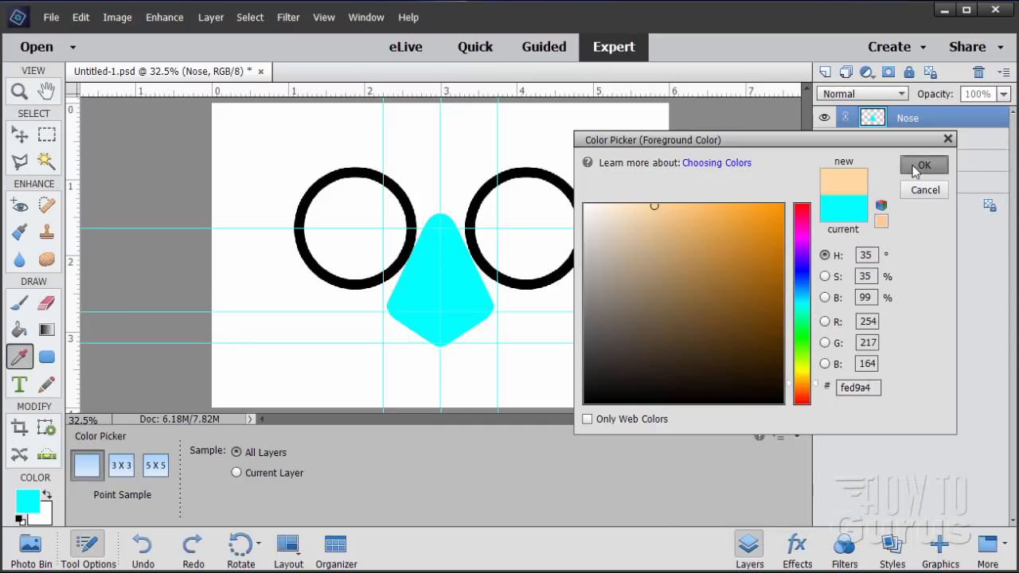
# Step: Fill the cyan nose with the skin-tone foreground color using the Paint Bucket
pyautogui.press('v')
pyautogui.click(19, 330)
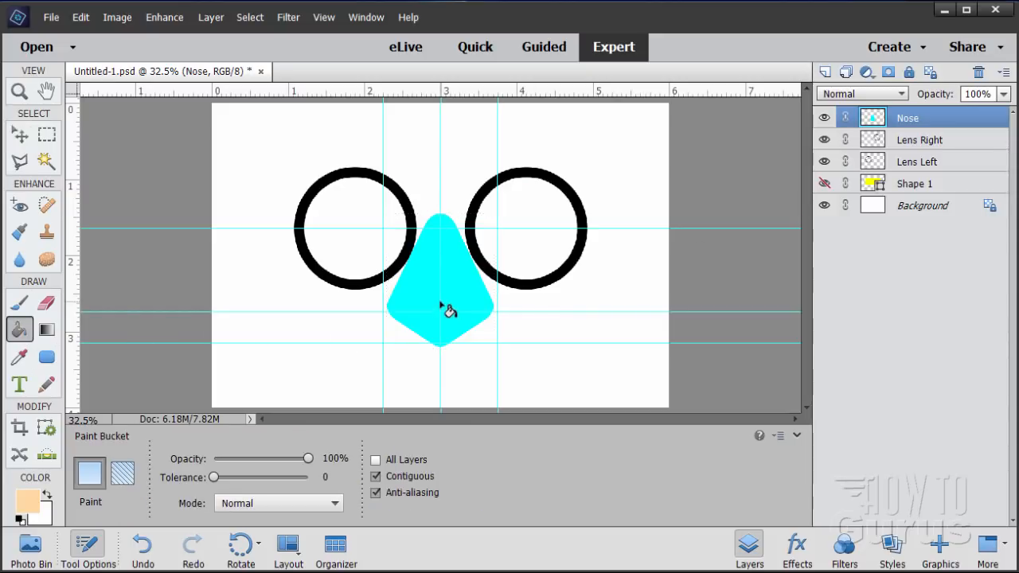
pyautogui.click(444, 306)
pyautogui.click(18, 137)
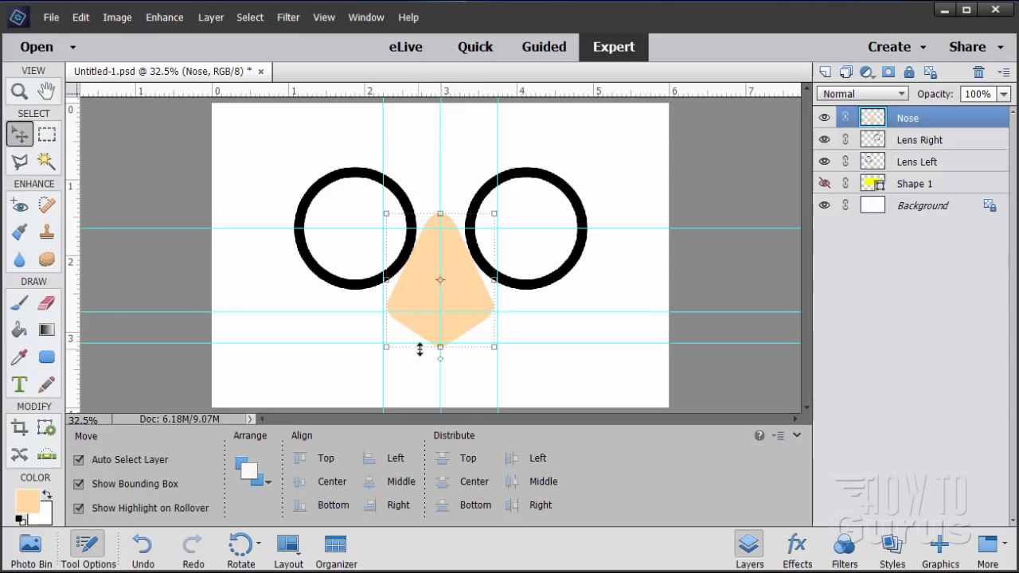
# Step: Start the Liquify filter on the Nose layer with a Warp brush of size 400 and pressure 50
pyautogui.click(289, 18)
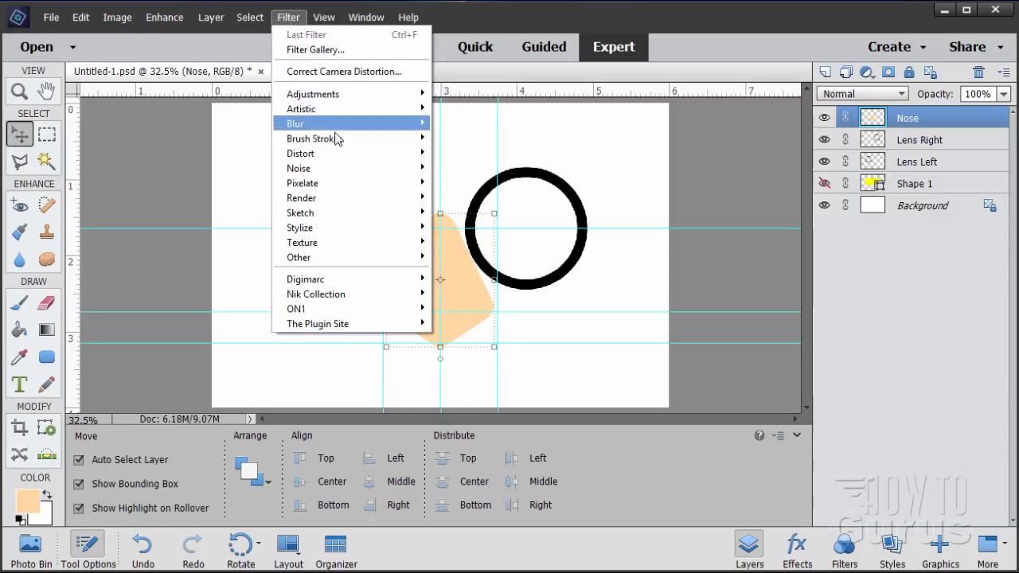
pyautogui.moveTo(346, 155)
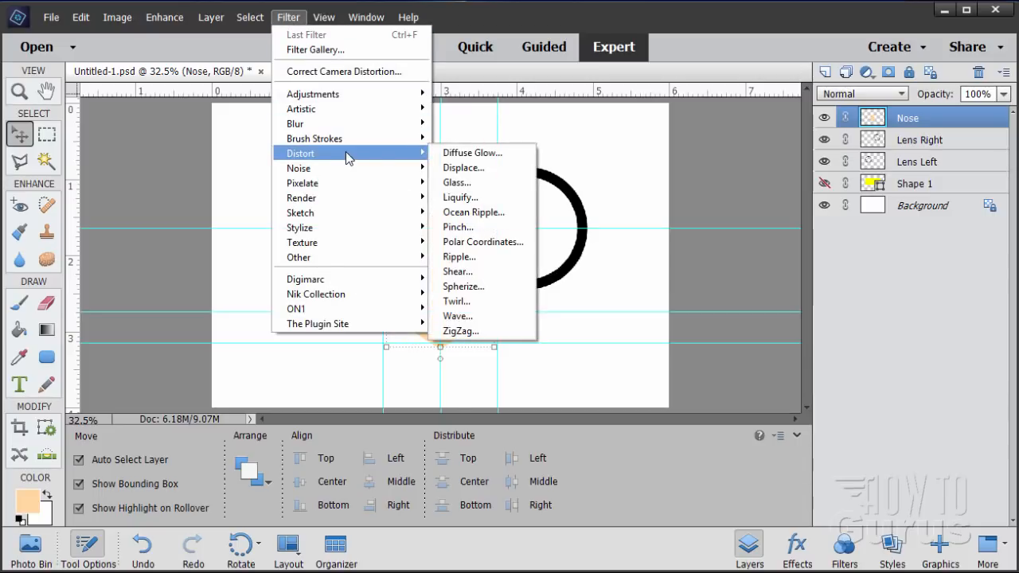
pyautogui.click(460, 198)
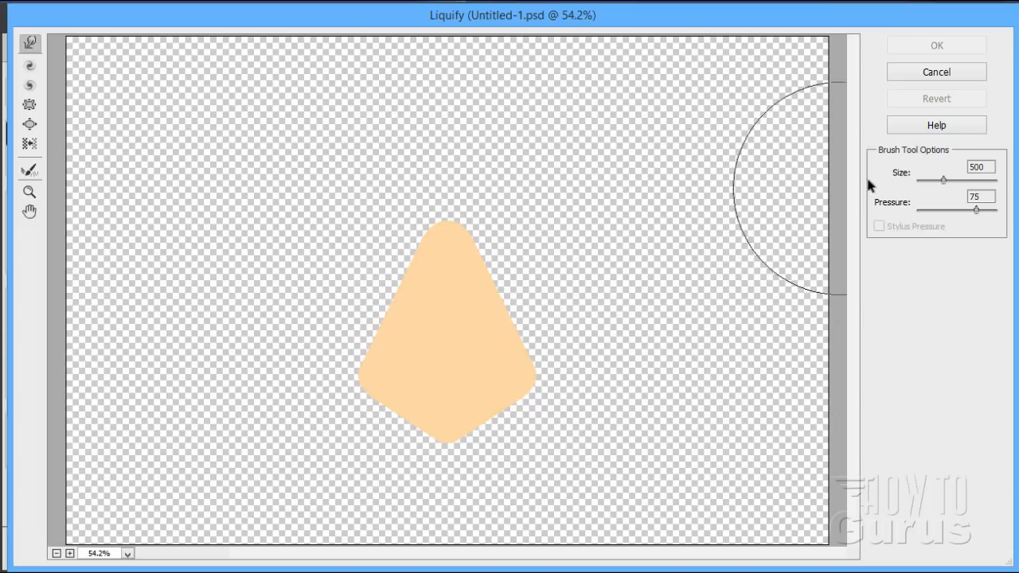
pyautogui.doubleClick(964, 168)
pyautogui.write('400')
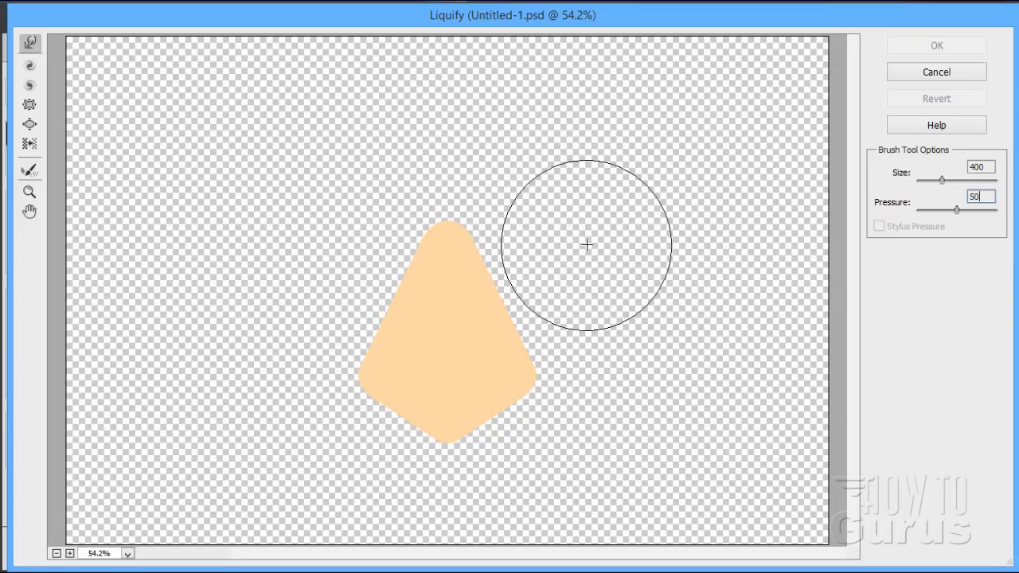
# Step: Try warping the nose's upper sides inward and restore them with the Reconstruct brush
pyautogui.moveTo(544, 274)
pyautogui.mouseDown()
pyautogui.moveTo(584, 263)
pyautogui.moveTo(585, 251)
pyautogui.moveTo(544, 285)
pyautogui.mouseUp()
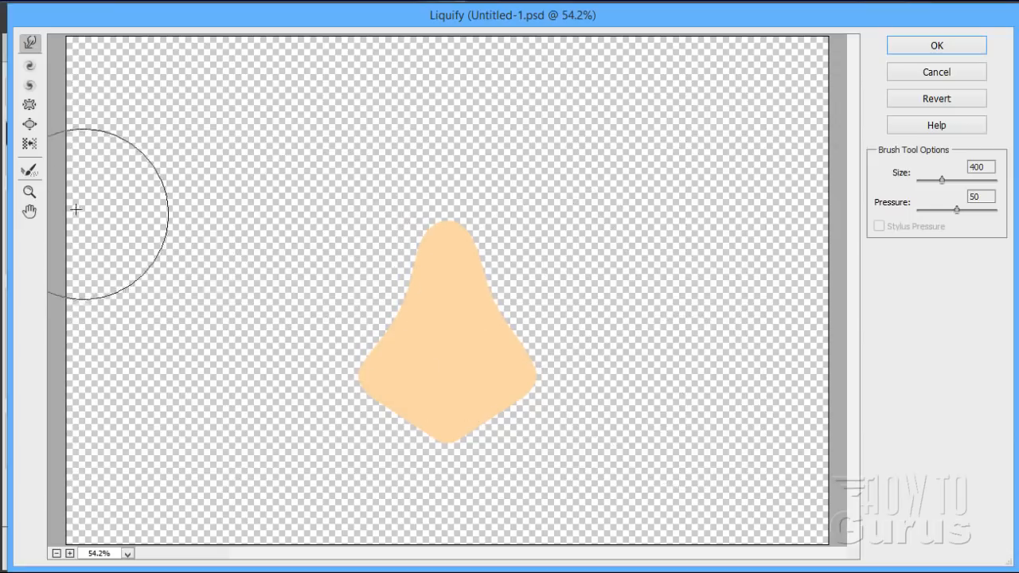
pyautogui.click(32, 174)
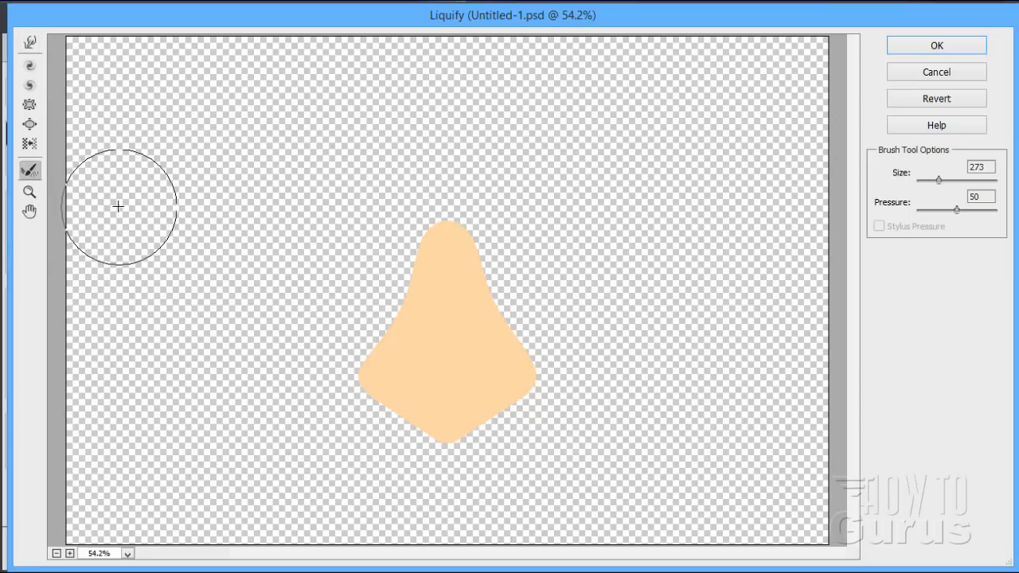
pyautogui.moveTo(407, 288)
pyautogui.mouseDown()
pyautogui.moveTo(357, 334)
pyautogui.moveTo(442, 231)
pyautogui.moveTo(373, 330)
pyautogui.mouseUp()
pyautogui.moveTo(492, 294); pyautogui.dragTo(544, 357)
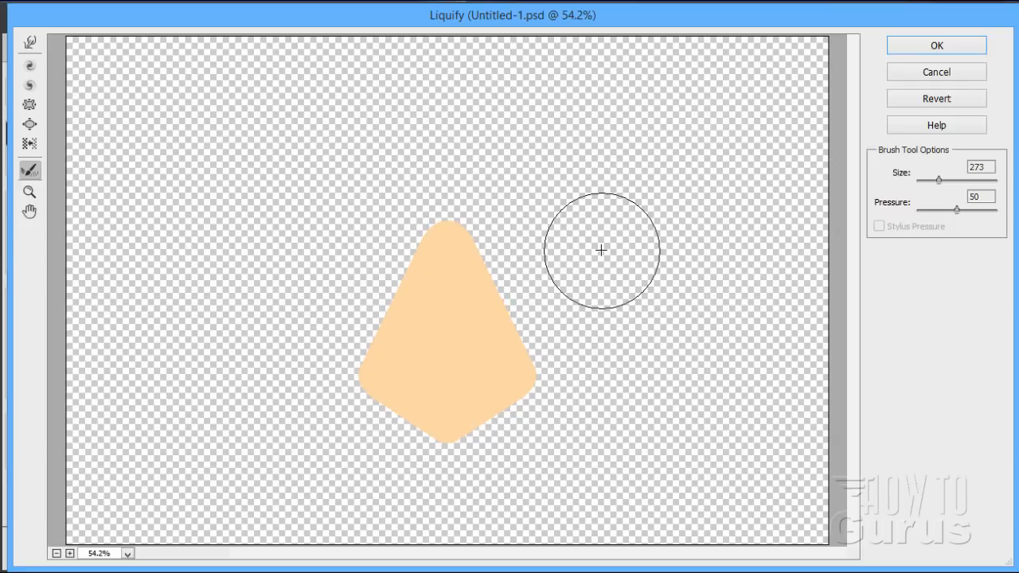
# Step: Push both upper sides of the nose inward with the Warp brush to form smooth concave curves
pyautogui.click(30, 42)
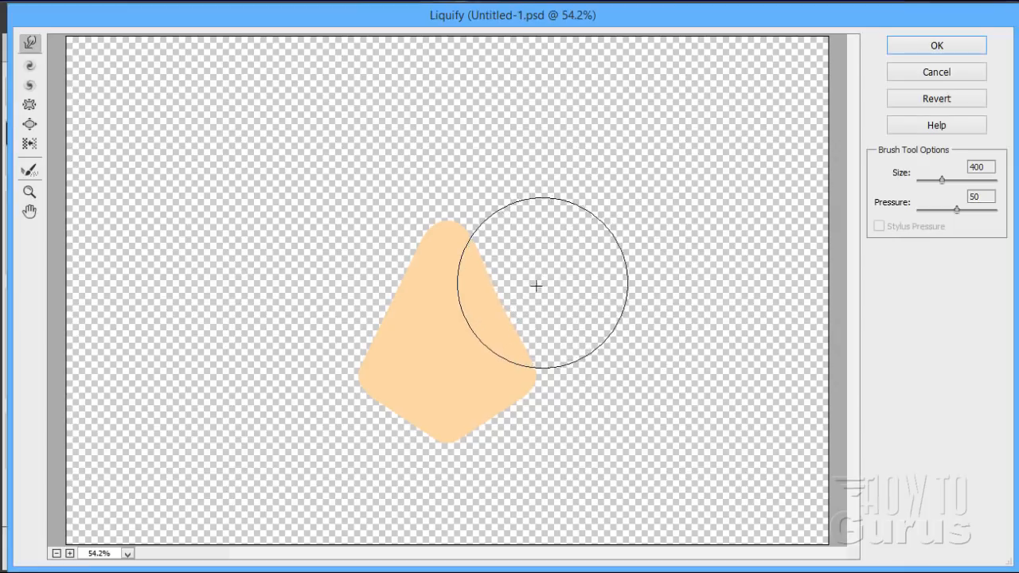
pyautogui.moveTo(536, 285); pyautogui.dragTo(560, 275)
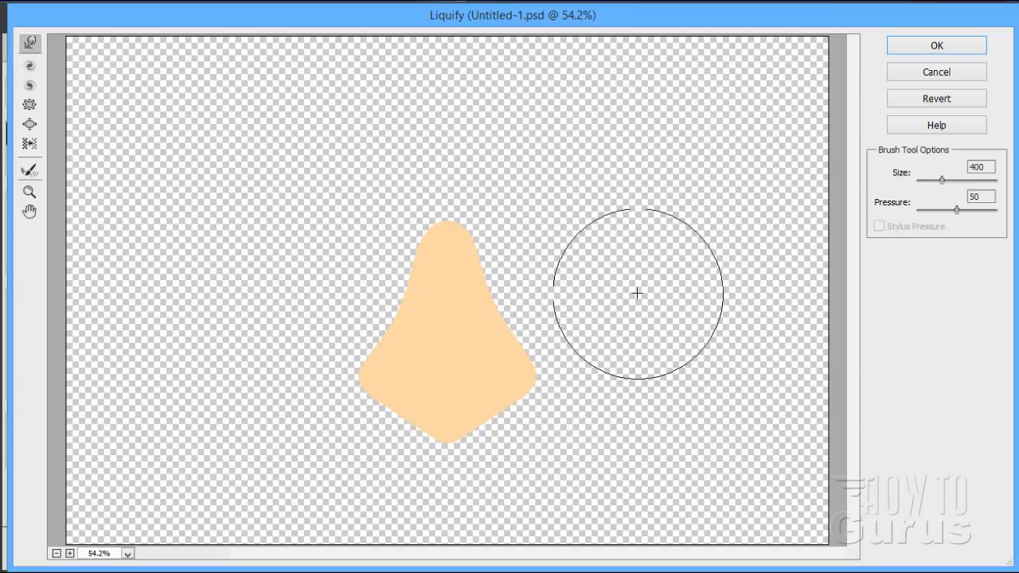
# Step: Push the nose's two lower edges inward with a size 200 Warp brush and apply the Liquify result
pyautogui.moveTo(993, 165); pyautogui.dragTo(937, 152)
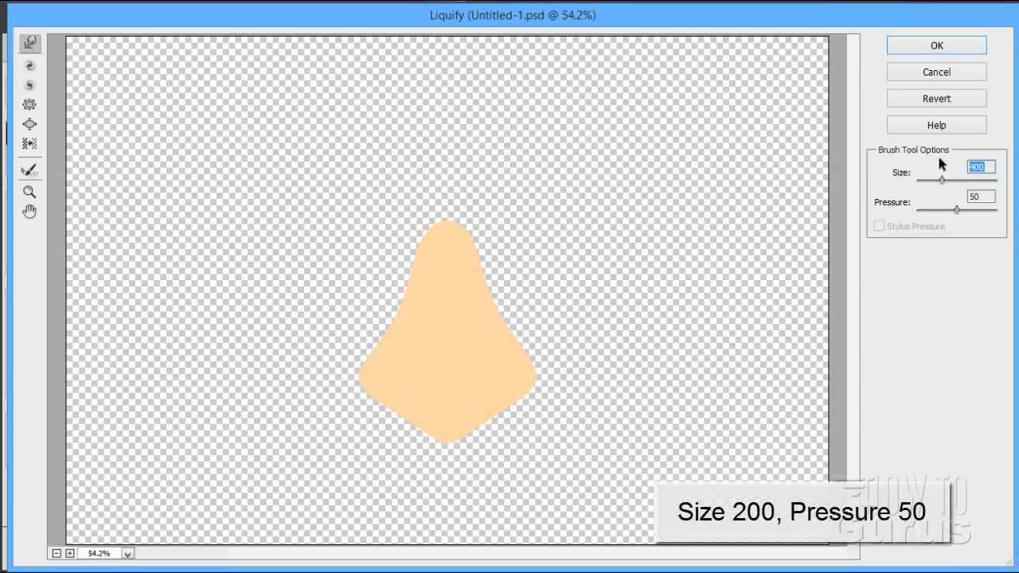
pyautogui.write('200')
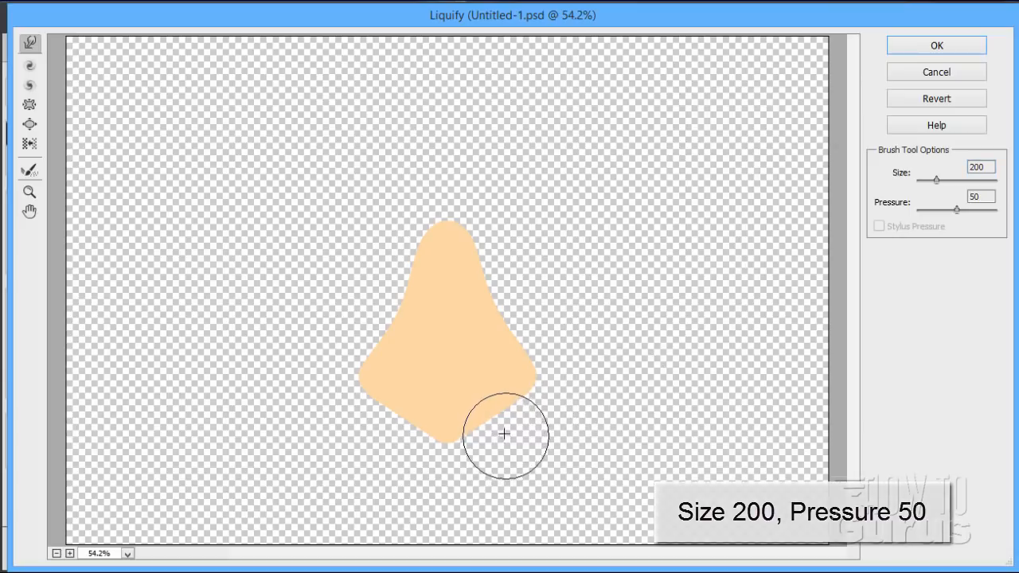
pyautogui.moveTo(503, 435); pyautogui.dragTo(492, 417)
pyautogui.hotkey('ctrl', 'z')
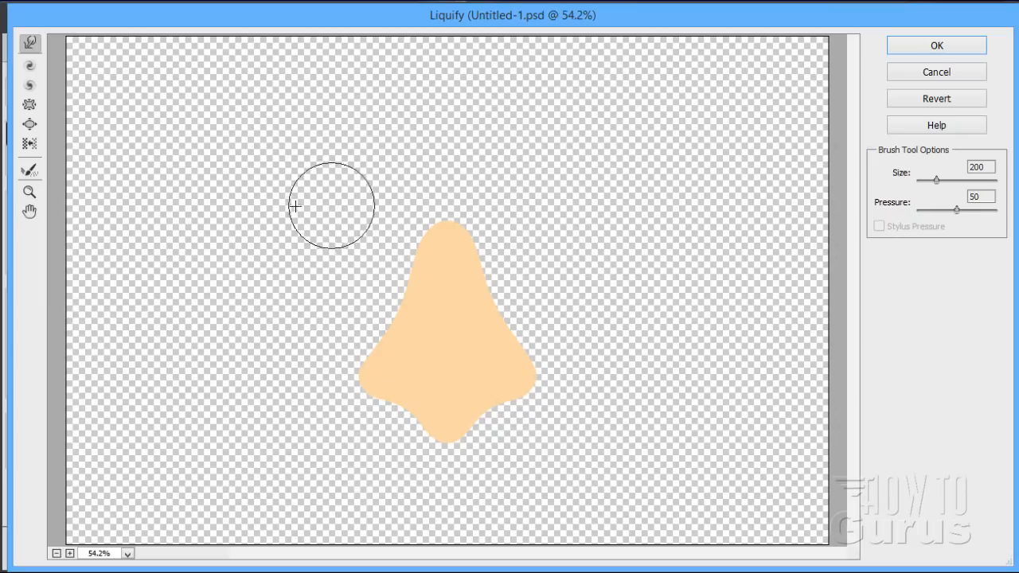
pyautogui.click(933, 48)
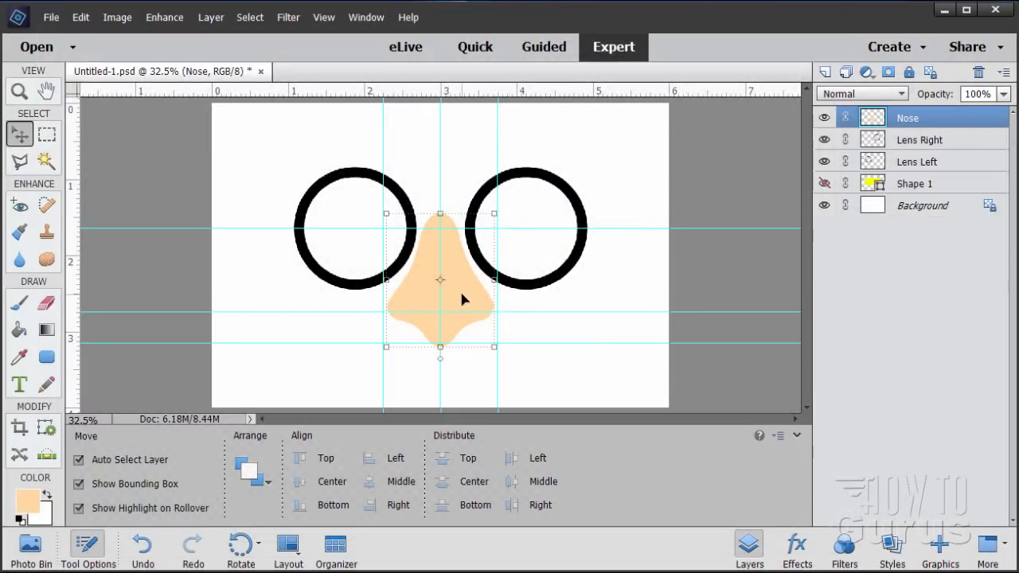
# Step: Move the nose up about 0.15 in along the center guide and deselect it
pyautogui.moveTo(455, 299); pyautogui.dragTo(456, 294)
pyautogui.click(560, 302)
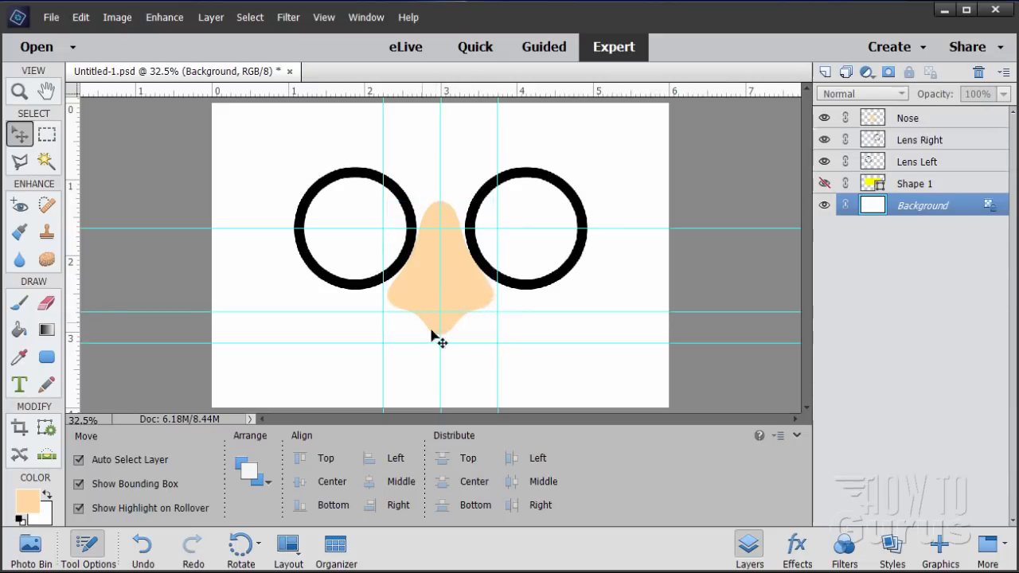
# Step: Draw a skin-tone circle about 0.64 in wide on a new layer, centered where the center guide crosses the guide near the nose tip
pyautogui.click(19, 91)
pyautogui.click(442, 326)
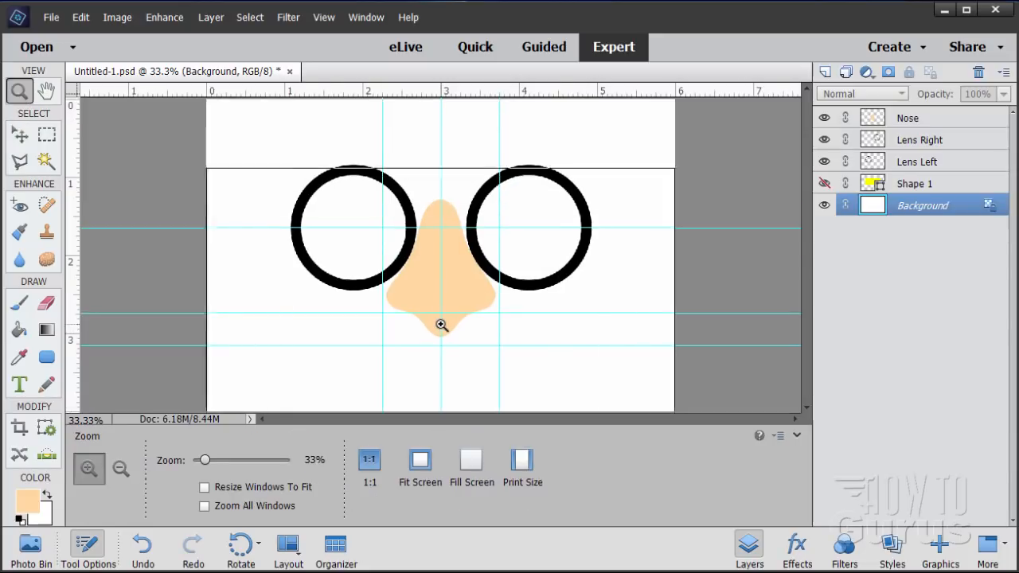
pyautogui.click(442, 326)
pyautogui.click(442, 326)
pyautogui.scroll(2, 441, 326)
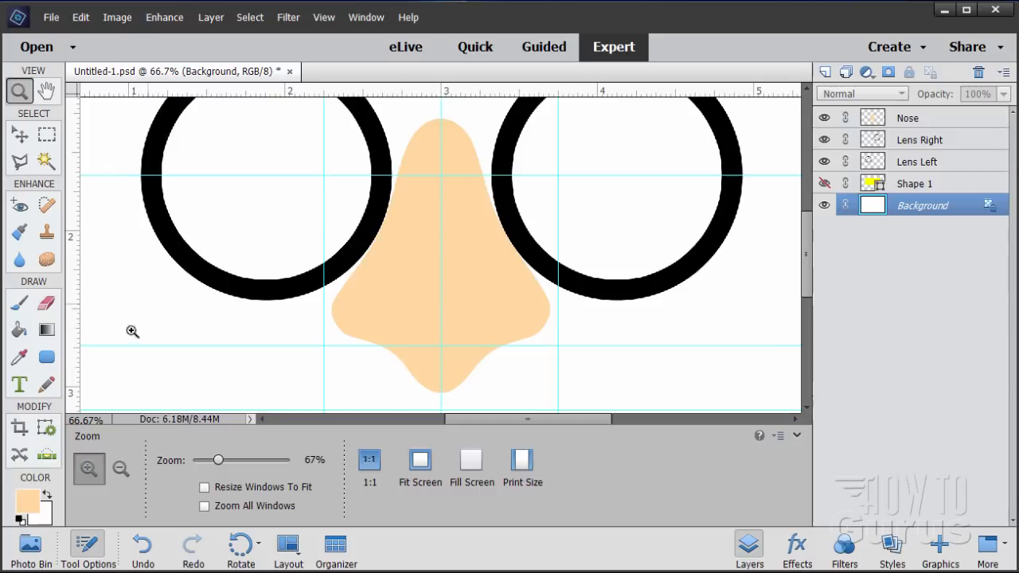
pyautogui.click(45, 359)
pyautogui.click(85, 486)
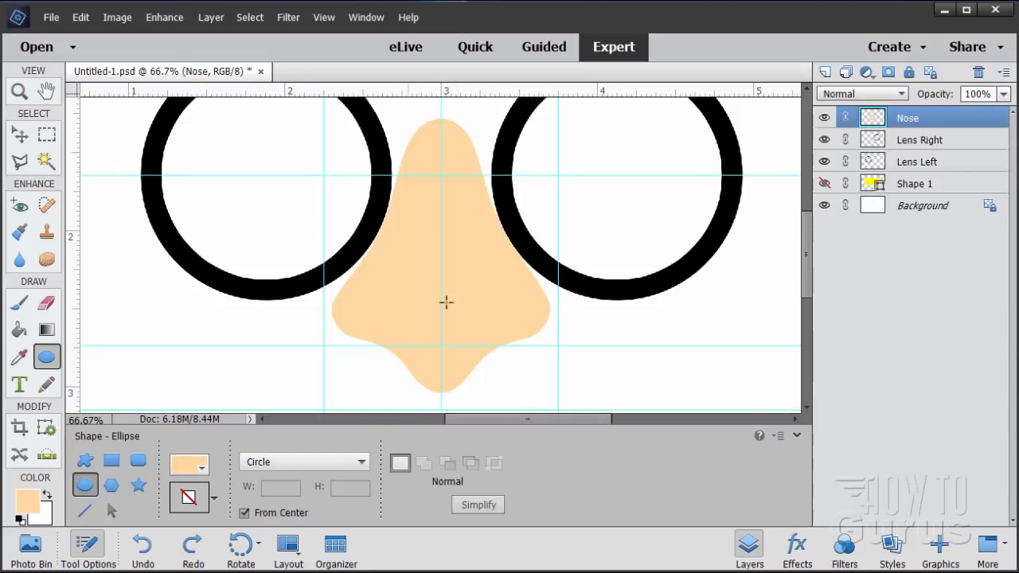
pyautogui.click(825, 71)
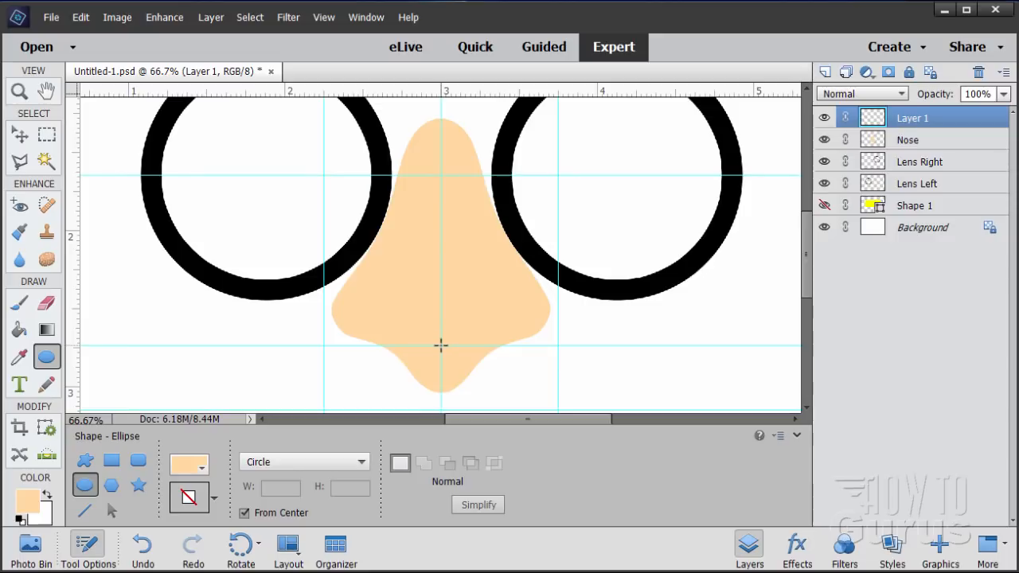
pyautogui.moveTo(441, 346); pyautogui.dragTo(488, 363)
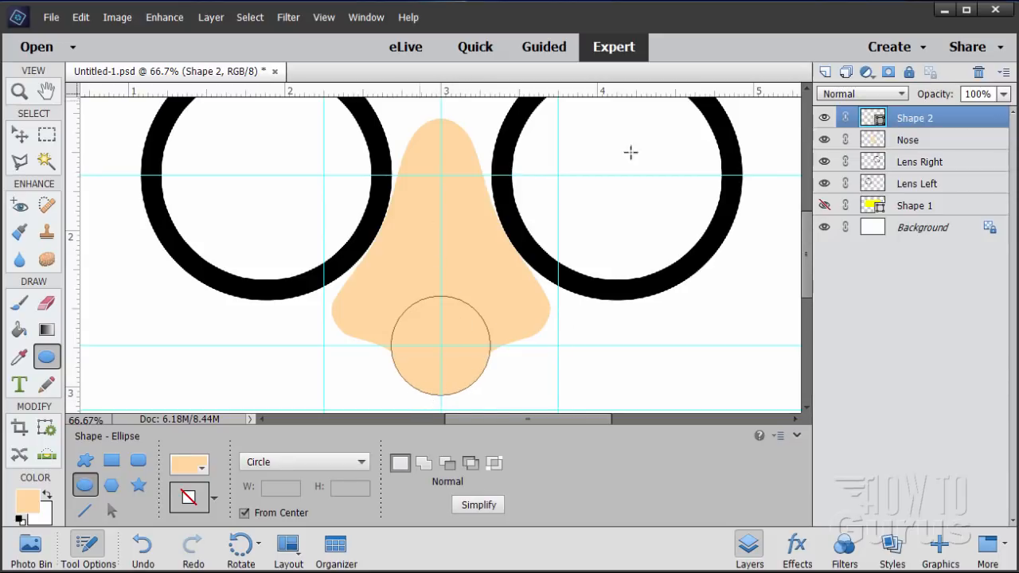
# Step: Load the nose-tip circle's outline as a selection and save it as "nose tip"
pyautogui.click(19, 134)
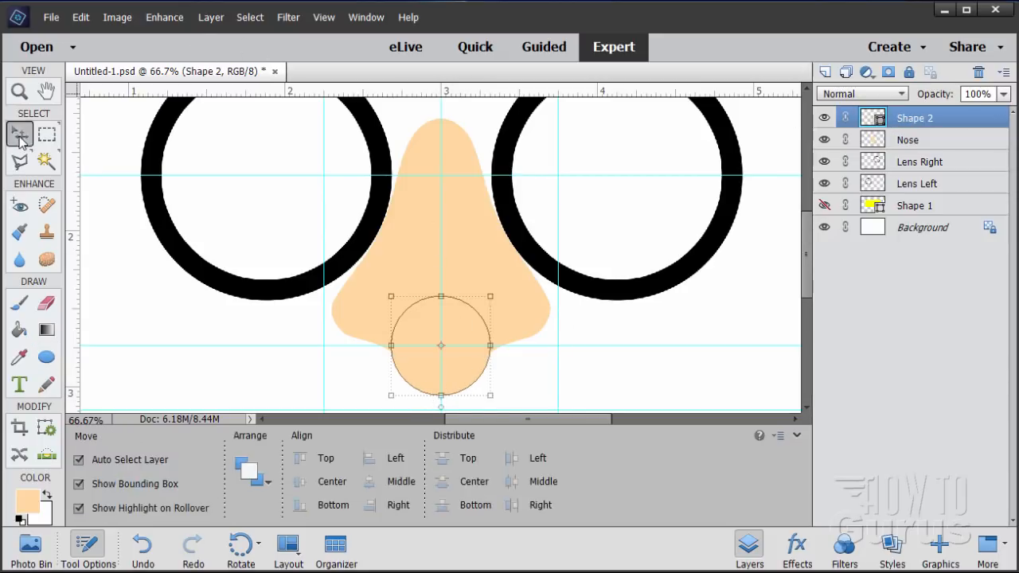
pyautogui.click(953, 186)
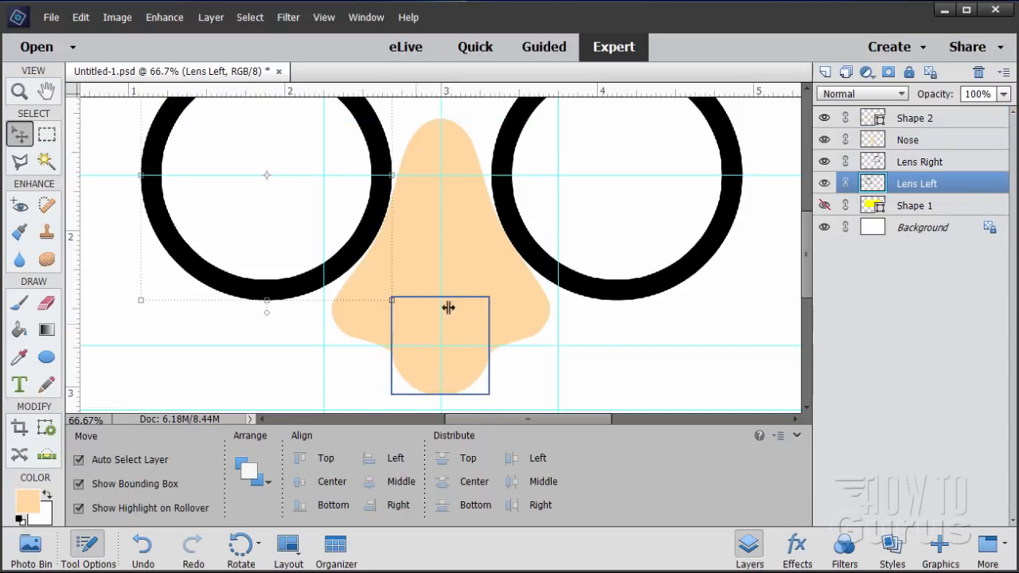
pyautogui.click(909, 121)
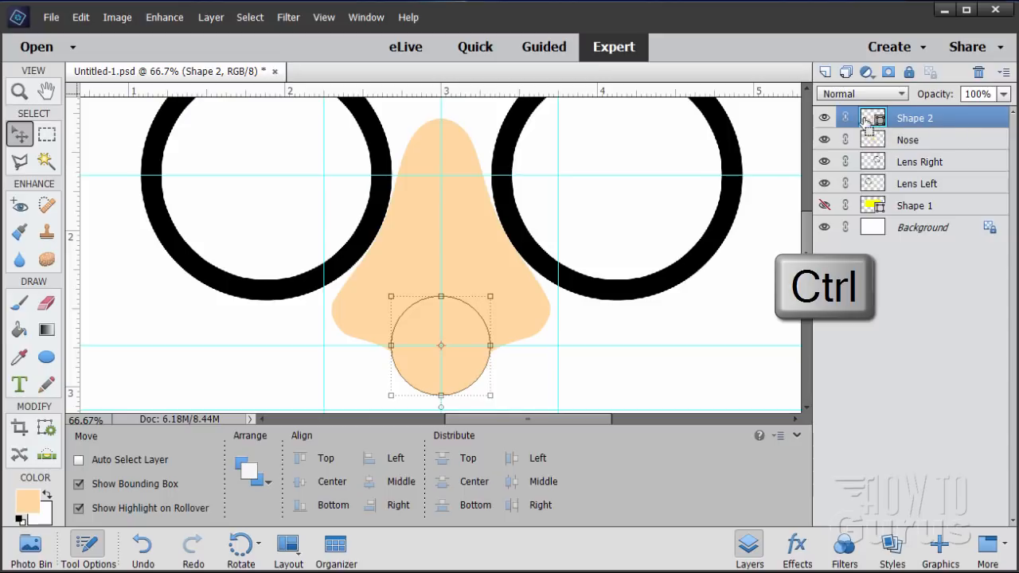
pyautogui.keyDown('ctrl'); pyautogui.click(867, 120); pyautogui.keyUp('ctrl')
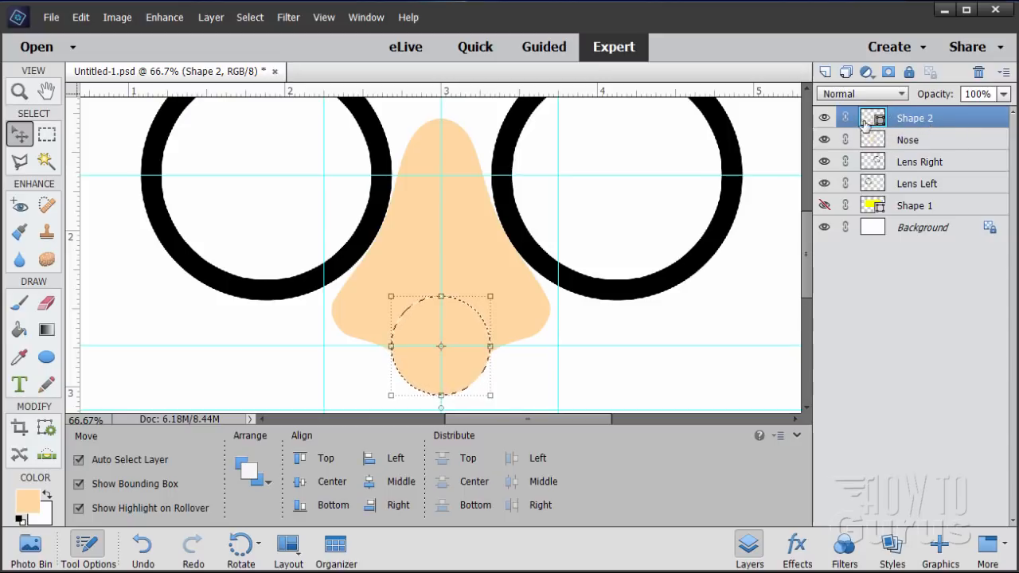
pyautogui.click(250, 18)
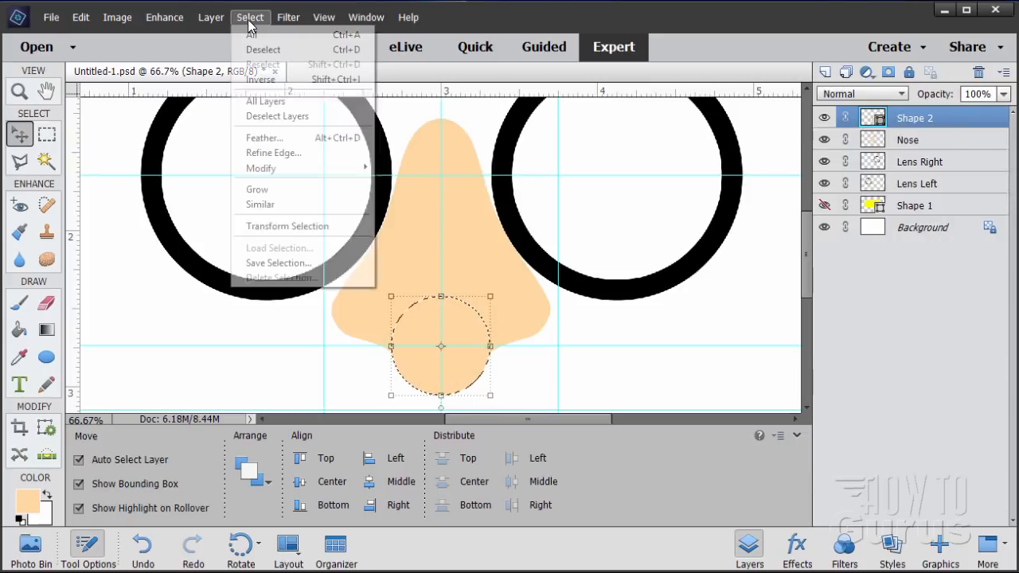
pyautogui.click(279, 262)
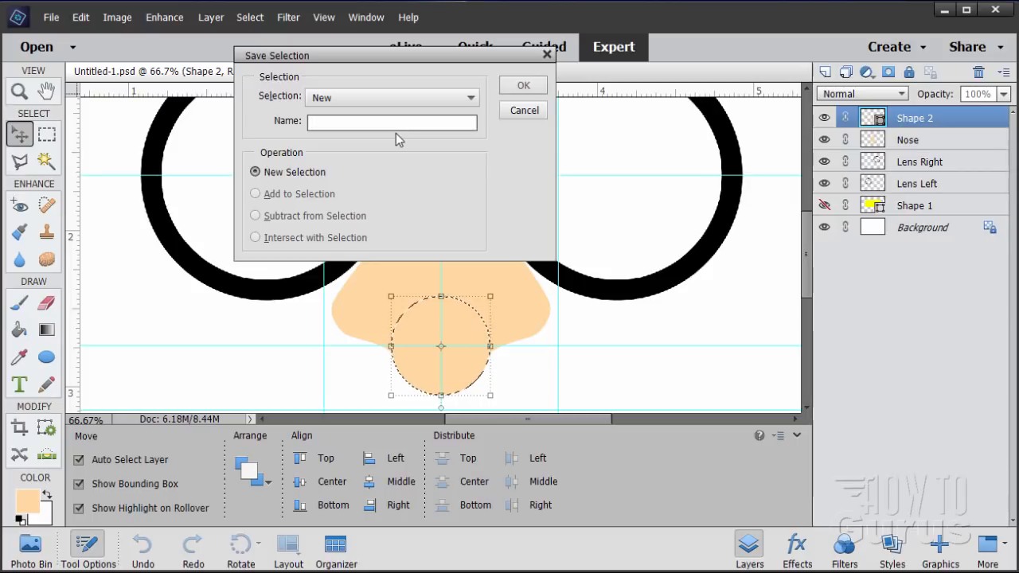
pyautogui.write('nose tip')
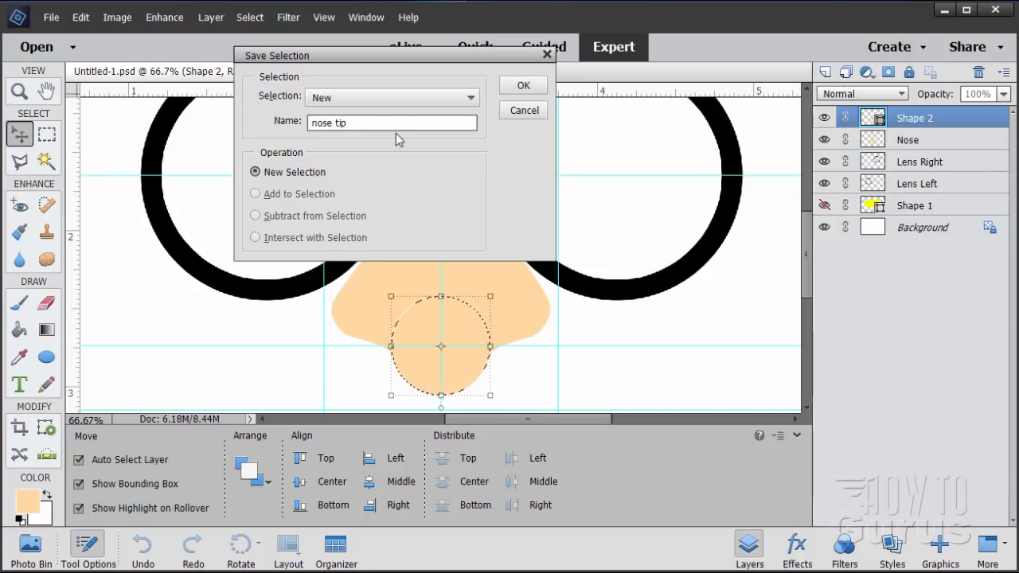
pyautogui.click(519, 87)
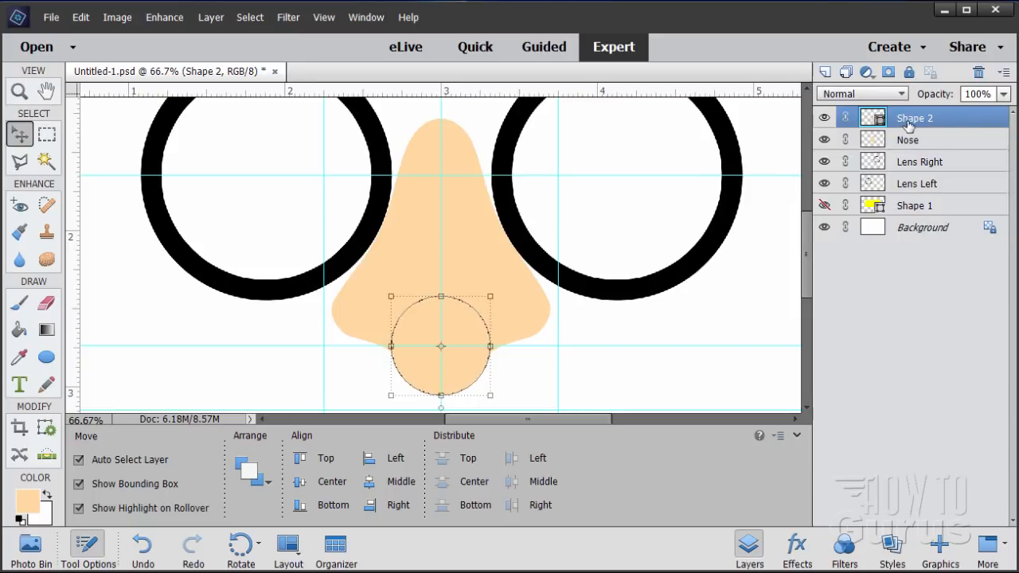
# Step: Rename the nose-tip circle's layer "Nose Tip" and clear the active selection
pyautogui.doubleClick(914, 119)
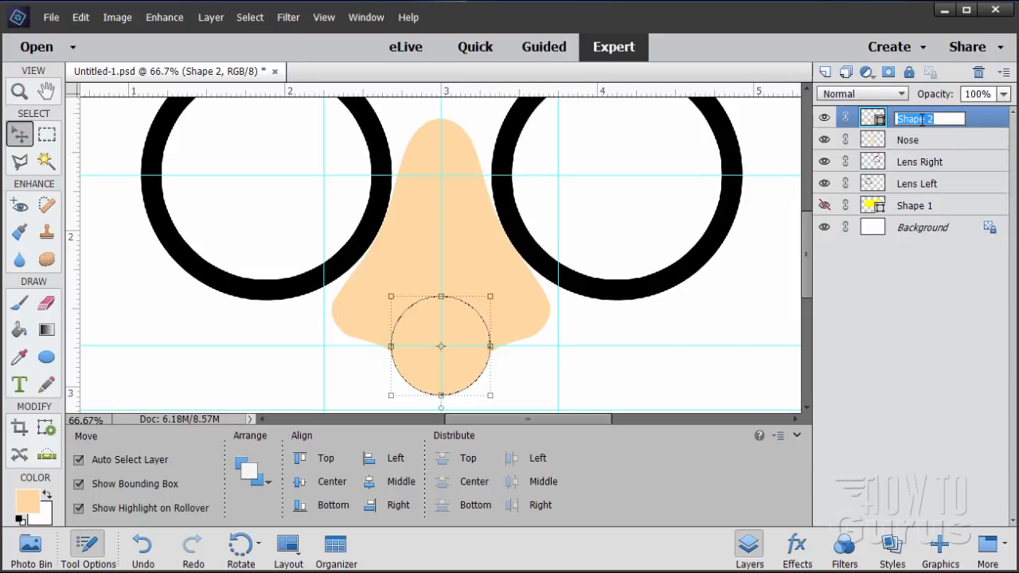
pyautogui.write('Nose Tip')
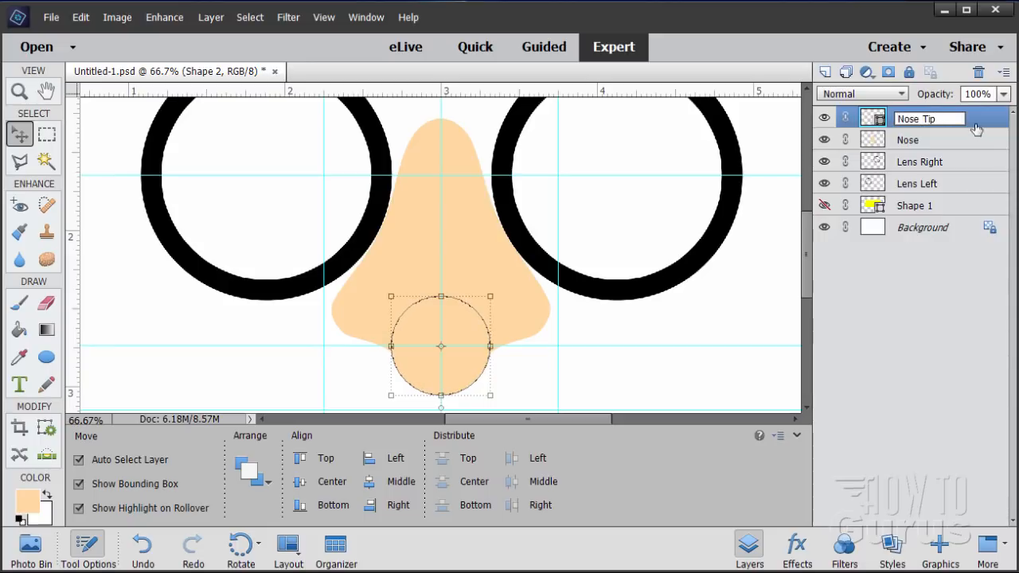
pyautogui.press('Return')
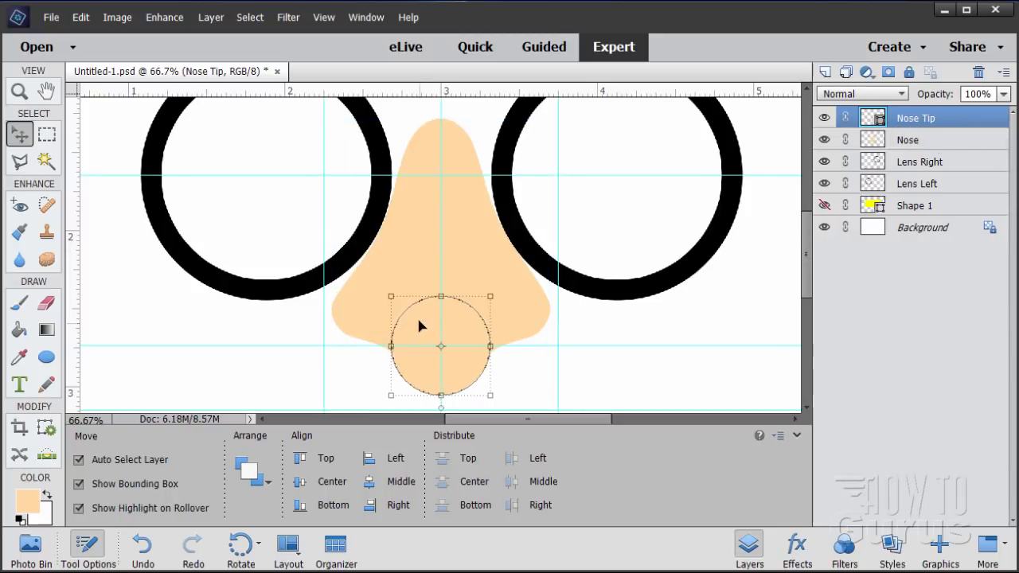
pyautogui.click(251, 17)
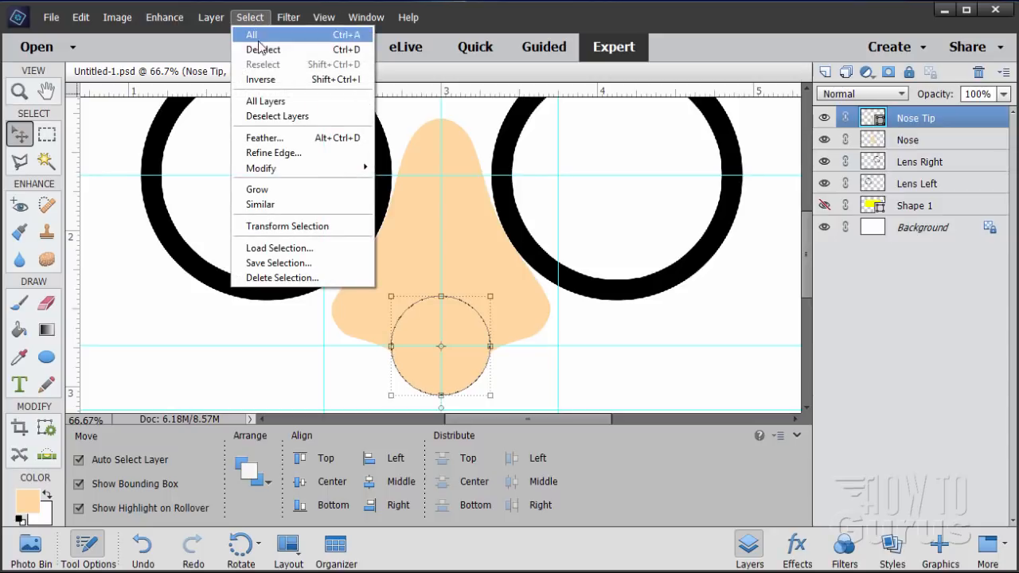
pyautogui.click(254, 47)
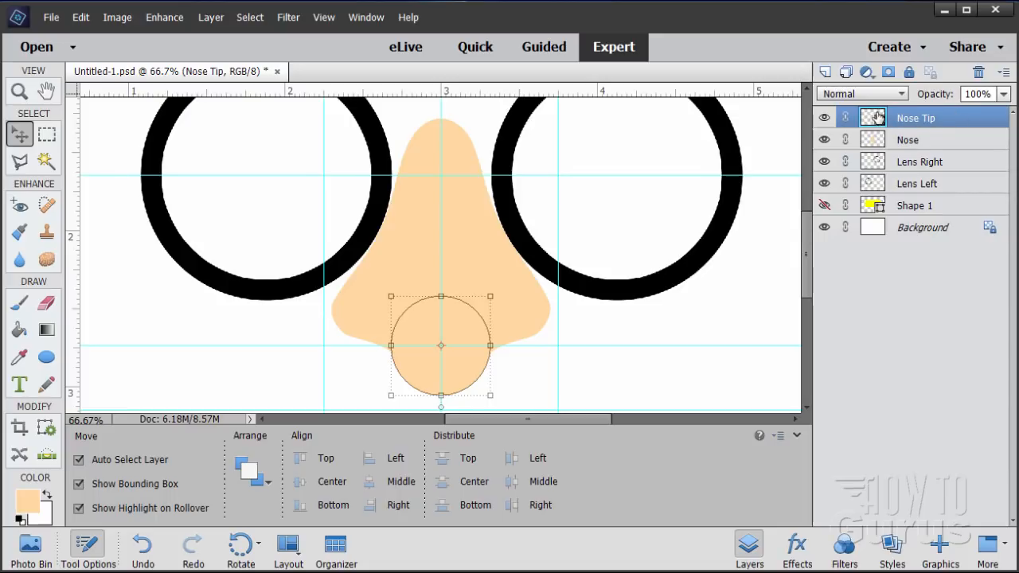
# Step: Simplify the Nose Tip shape layer and merge it with the Nose layer
pyautogui.rightClick(907, 119)
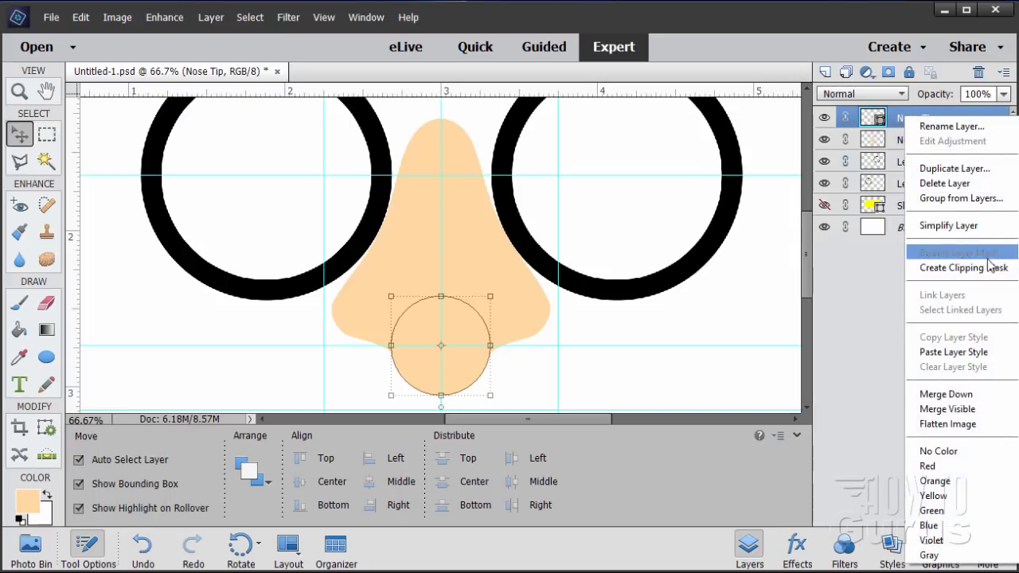
pyautogui.click(951, 226)
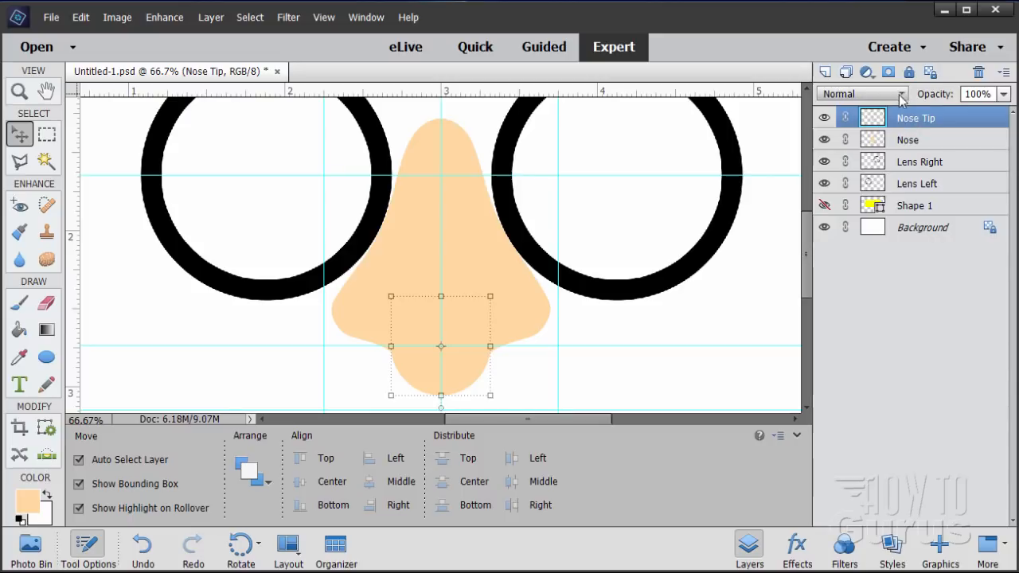
pyautogui.press('shift')
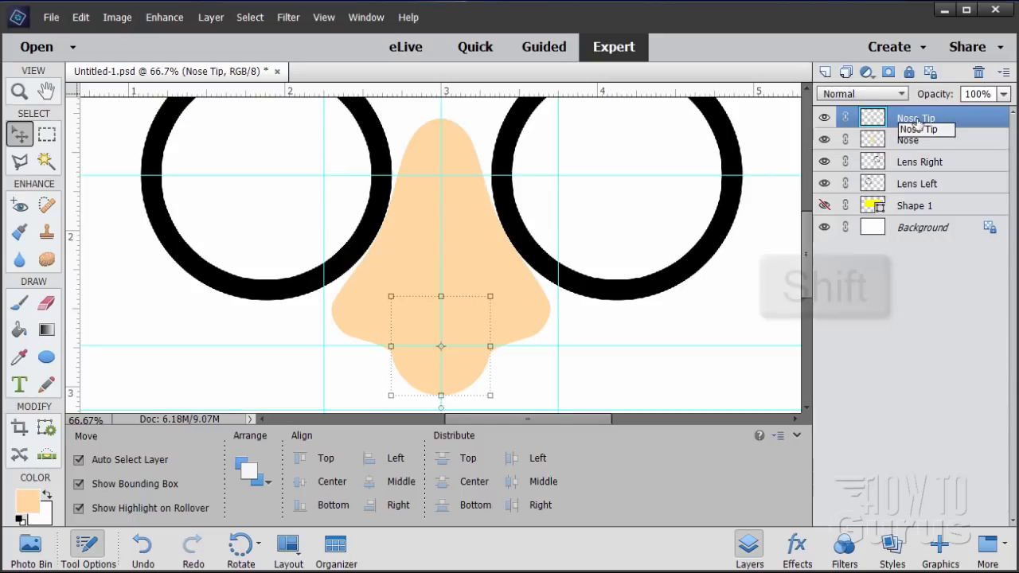
pyautogui.keyDown('shift'); pyautogui.click(915, 141); pyautogui.keyUp('shift')
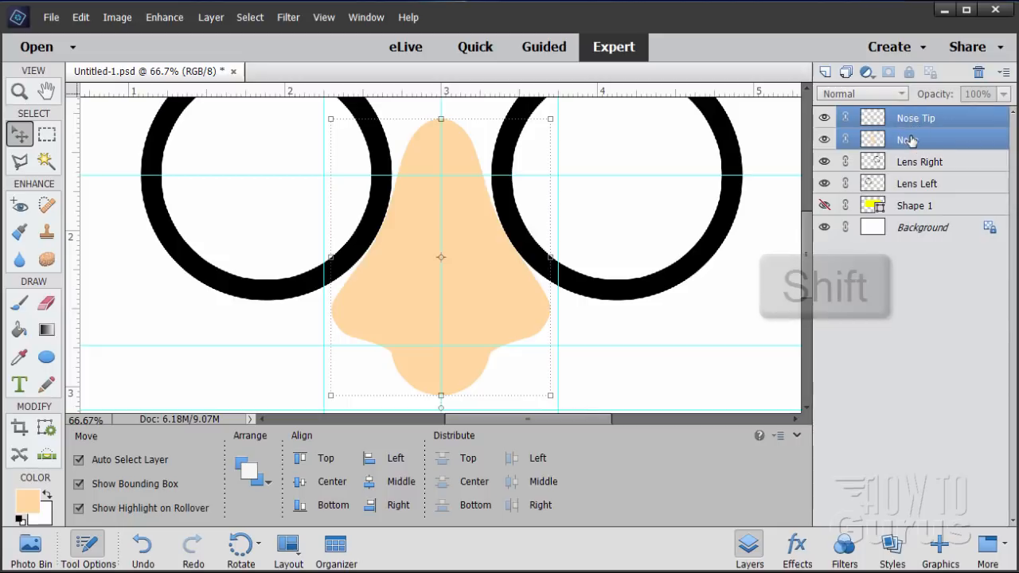
pyautogui.rightClick(901, 141)
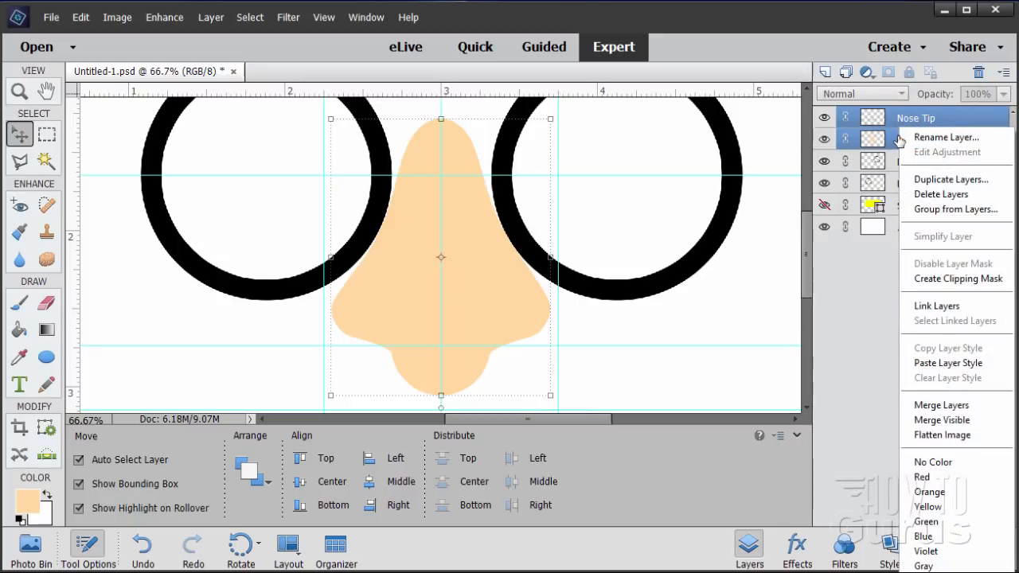
pyautogui.click(940, 406)
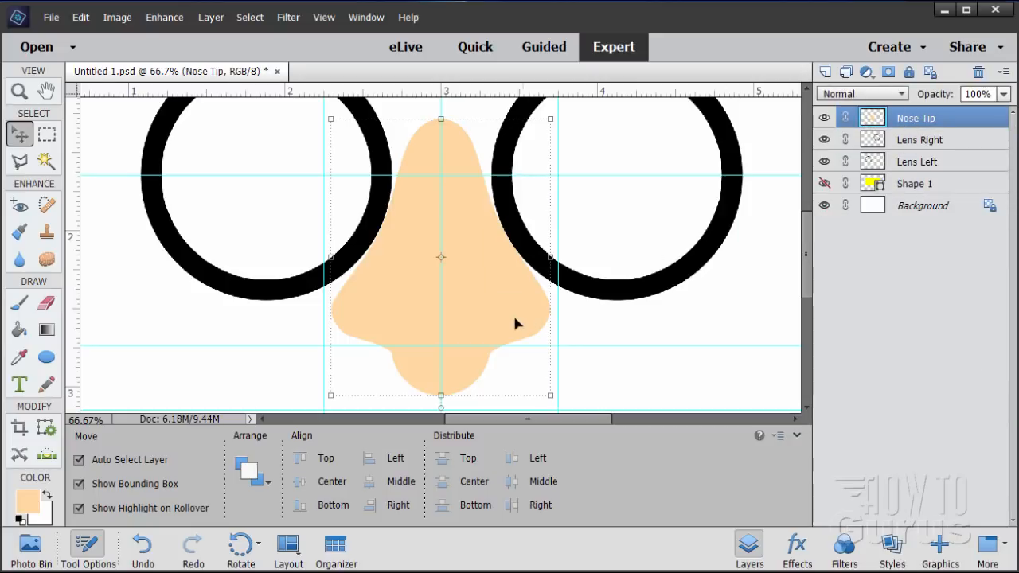
# Step: Rename the merged nose layer "Nose"
pyautogui.doubleClick(912, 119)
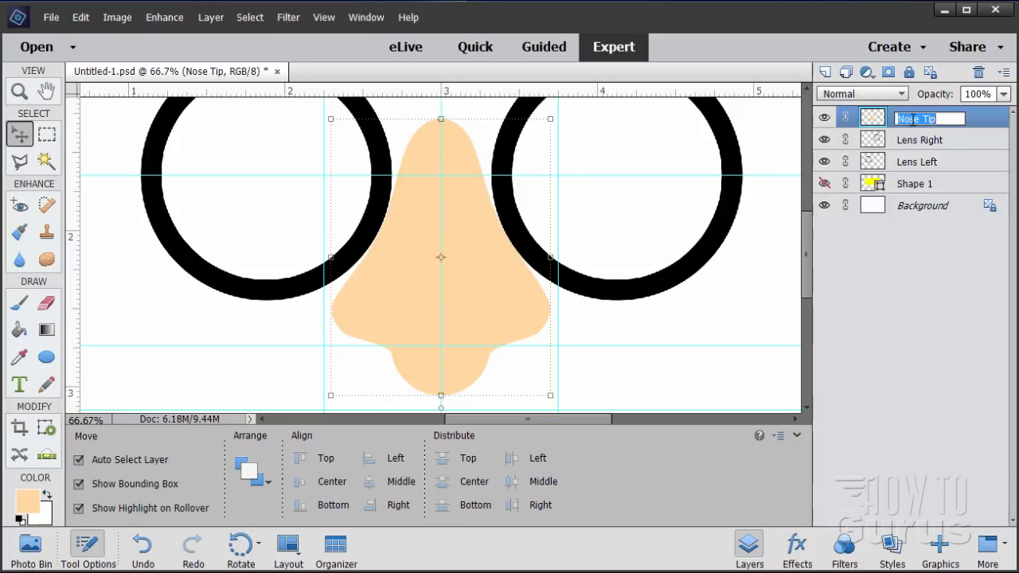
pyautogui.click(941, 120)
pyautogui.press('Return')
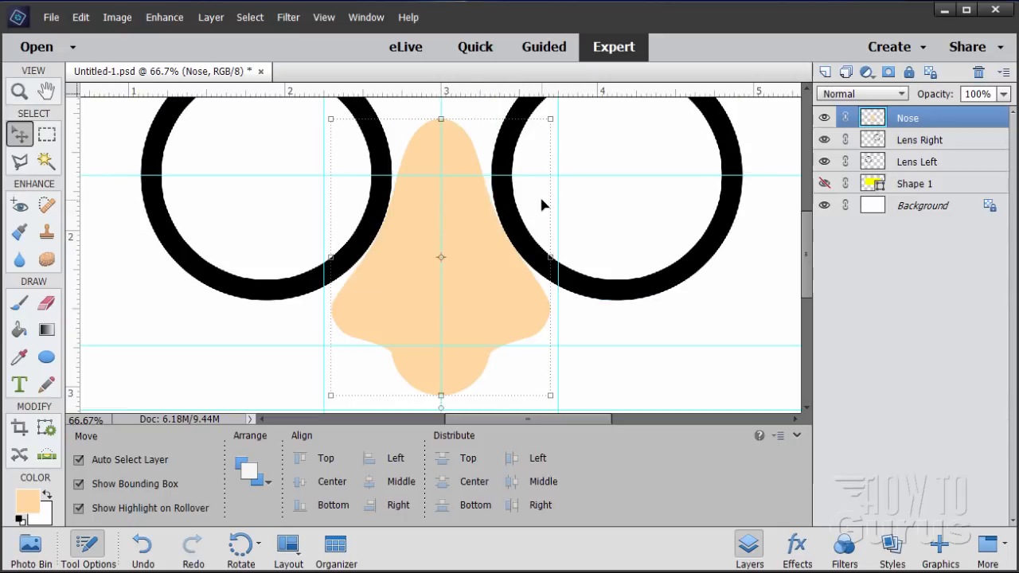
# Step: Set the foreground color to the darker skin tone e1a162
pyautogui.click(29, 504)
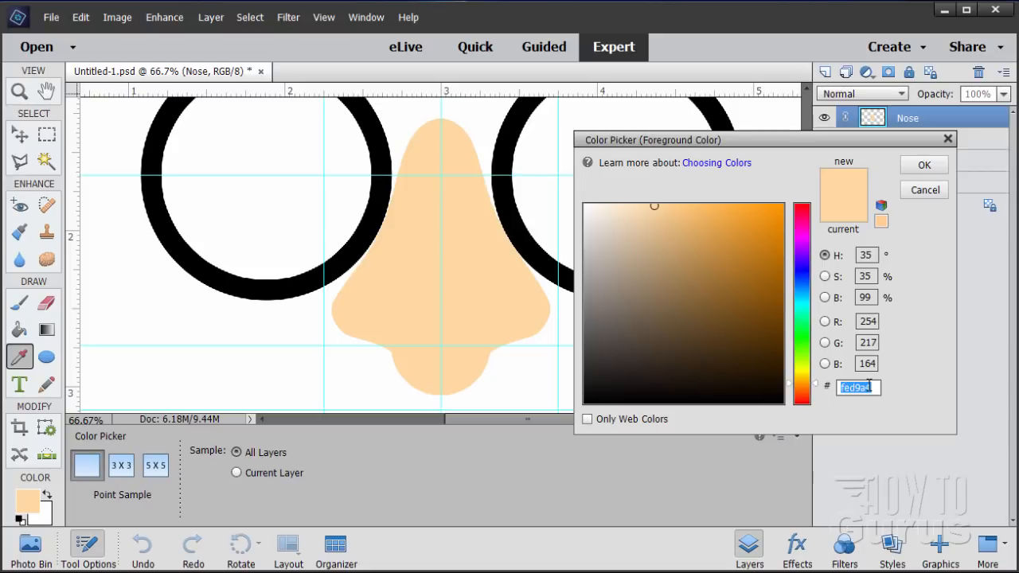
pyautogui.write('e')
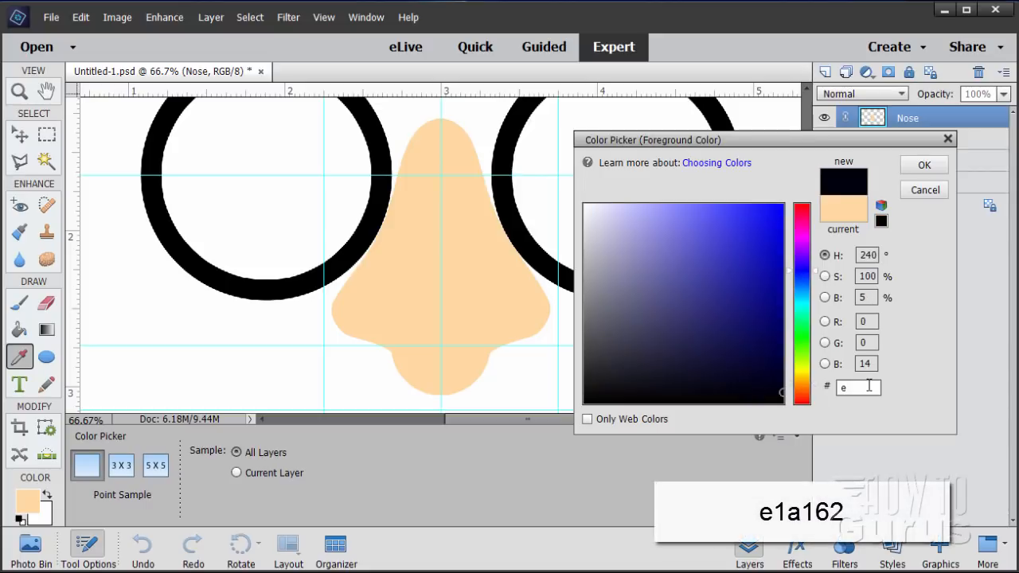
pyautogui.write('1a162')
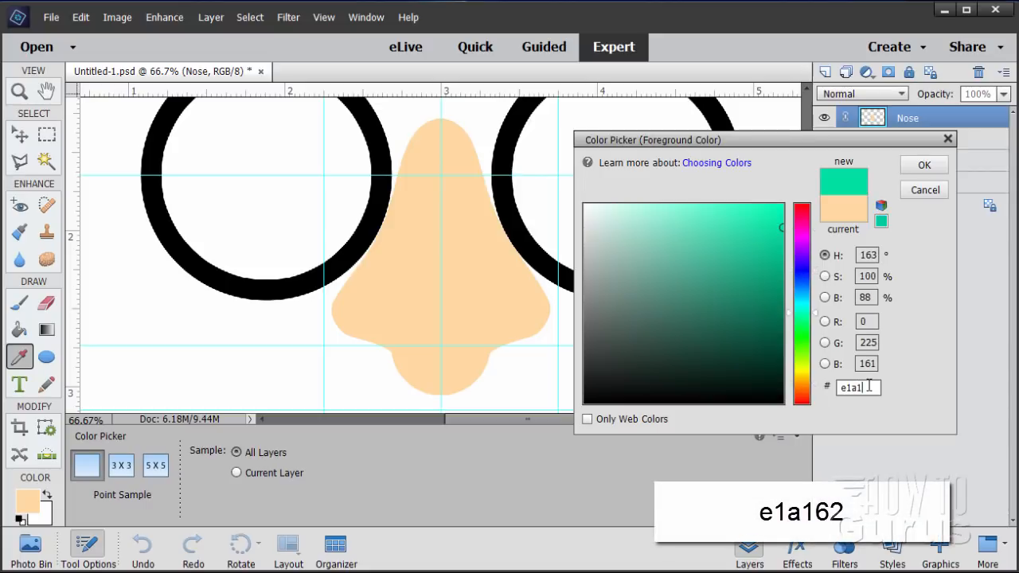
pyautogui.click(923, 165)
pyautogui.press('v')
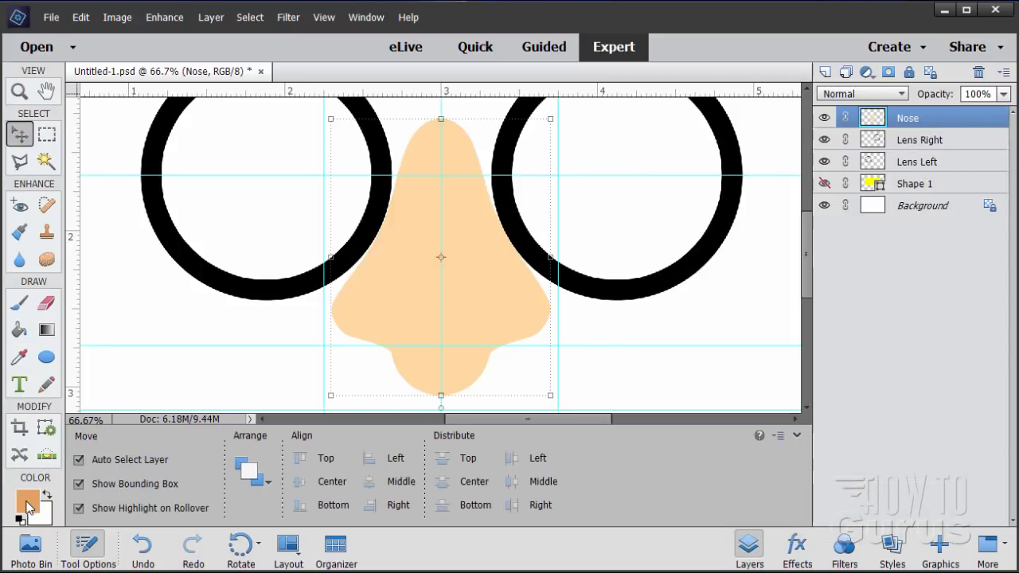
# Step: Set up a soft Brush with a size of 150 px and 30% opacity
pyautogui.click(20, 304)
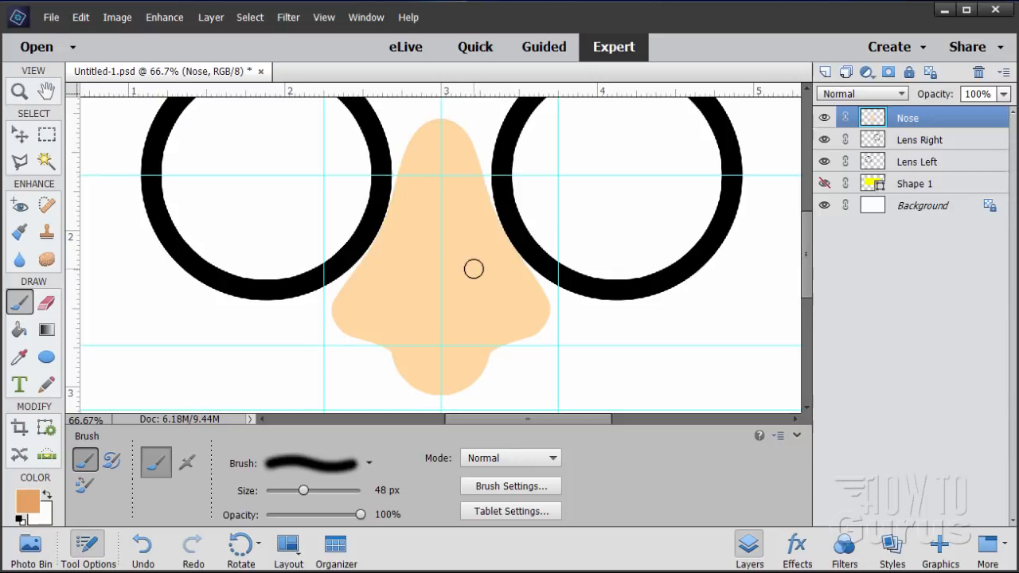
pyautogui.click(359, 465)
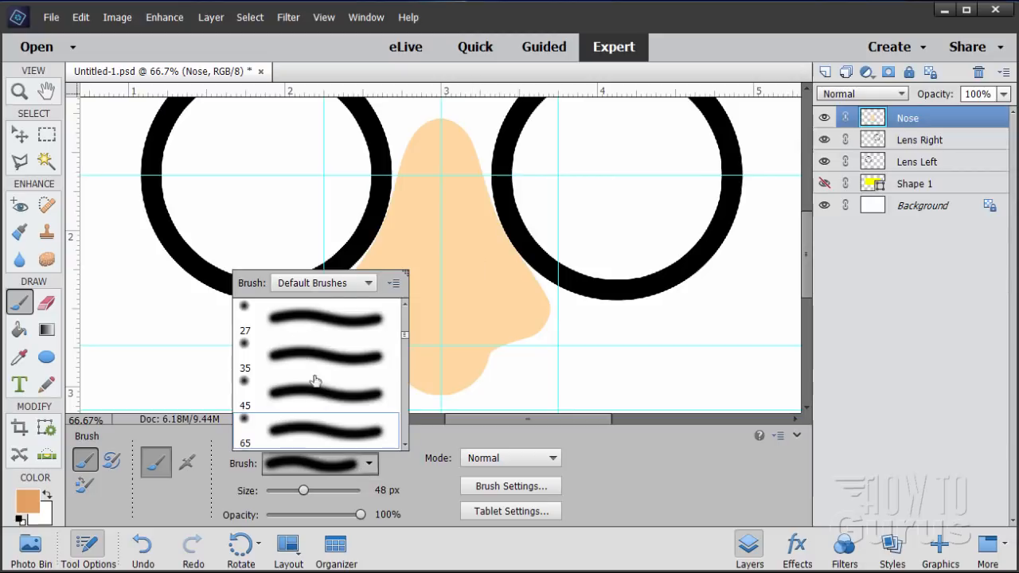
pyautogui.click(331, 491)
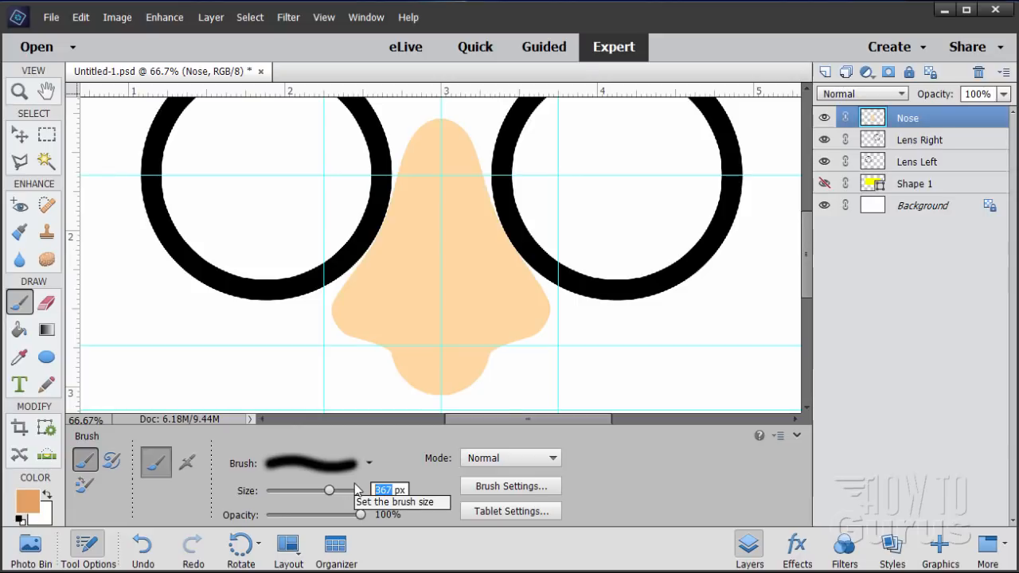
pyautogui.write('15')
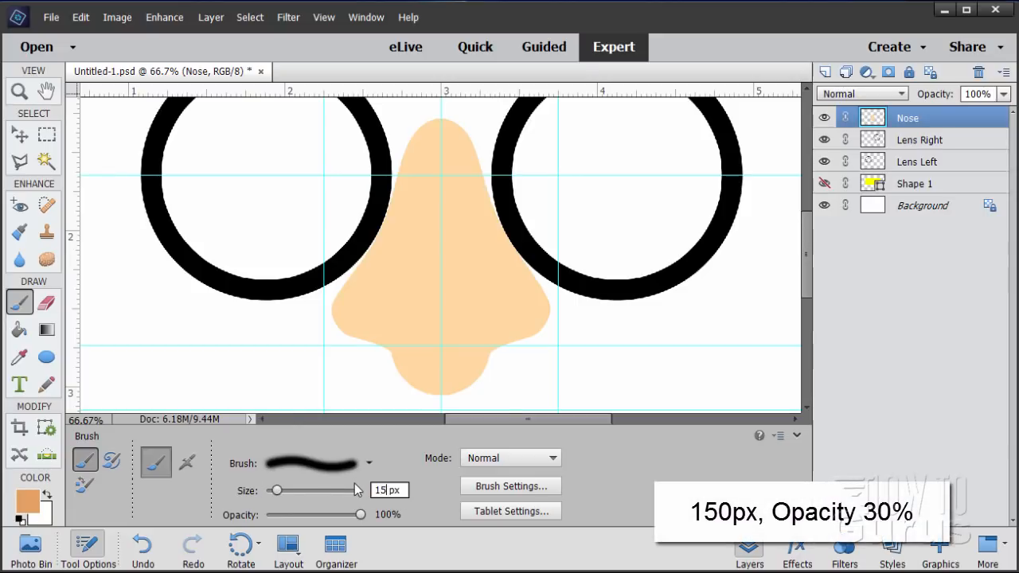
pyautogui.write('0')
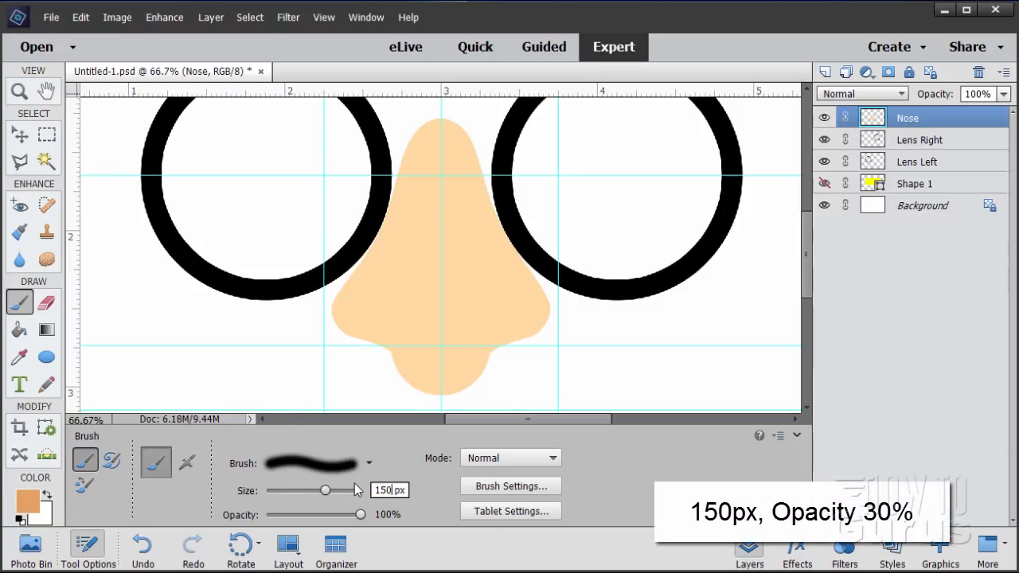
pyautogui.click(294, 515)
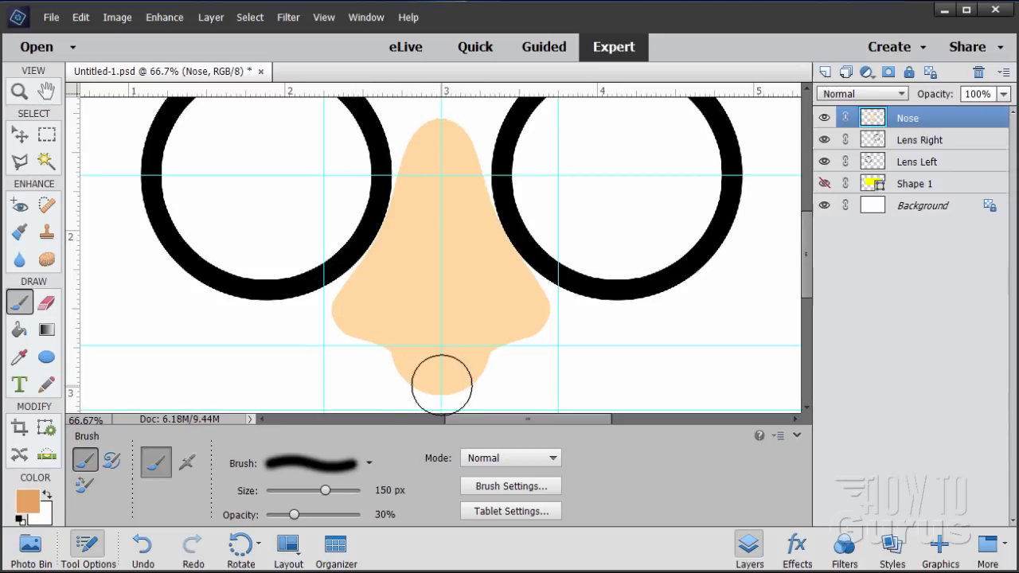
# Step: Mask the Nose layer with its own outline and add a new layer above it carrying a copy of that mask
pyautogui.keyDown('ctrl'); pyautogui.click(868, 119); pyautogui.keyUp('ctrl')
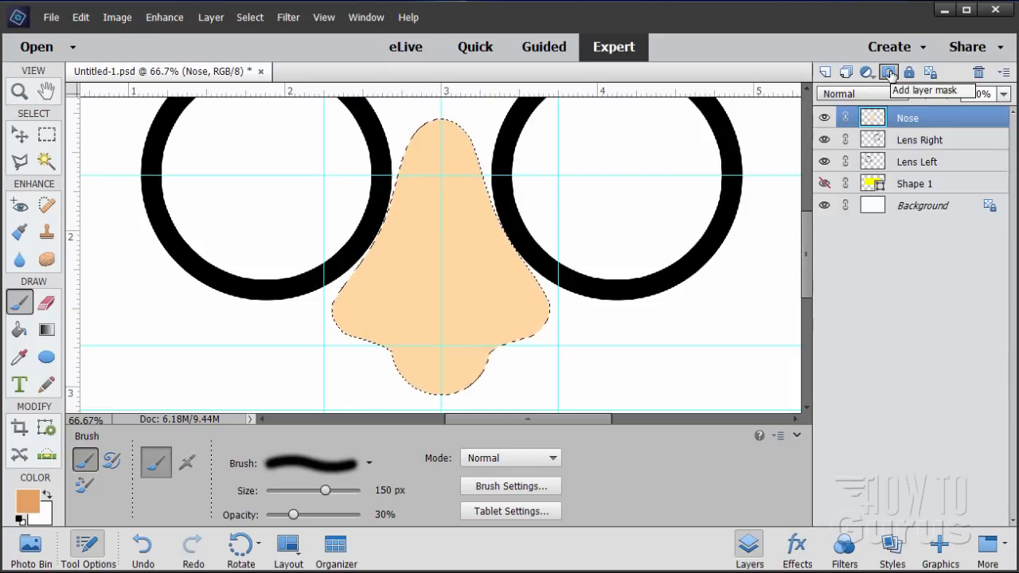
pyautogui.click(888, 72)
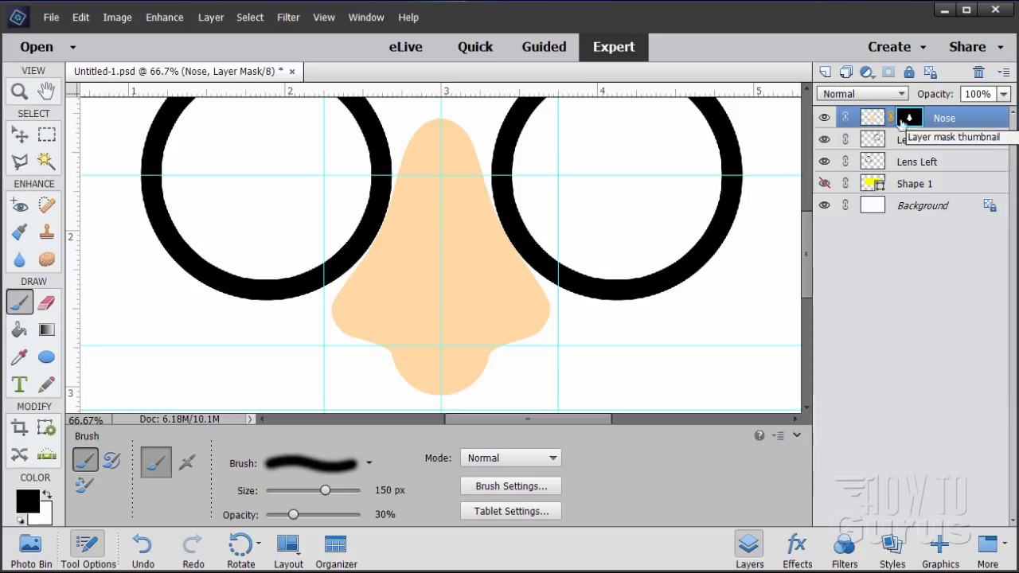
pyautogui.click(825, 71)
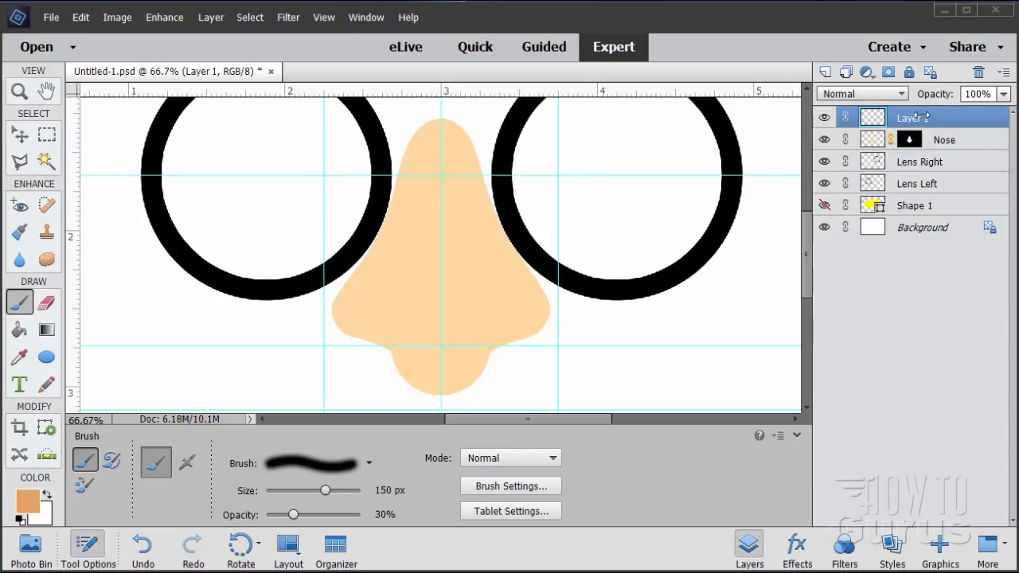
pyautogui.press('alt')
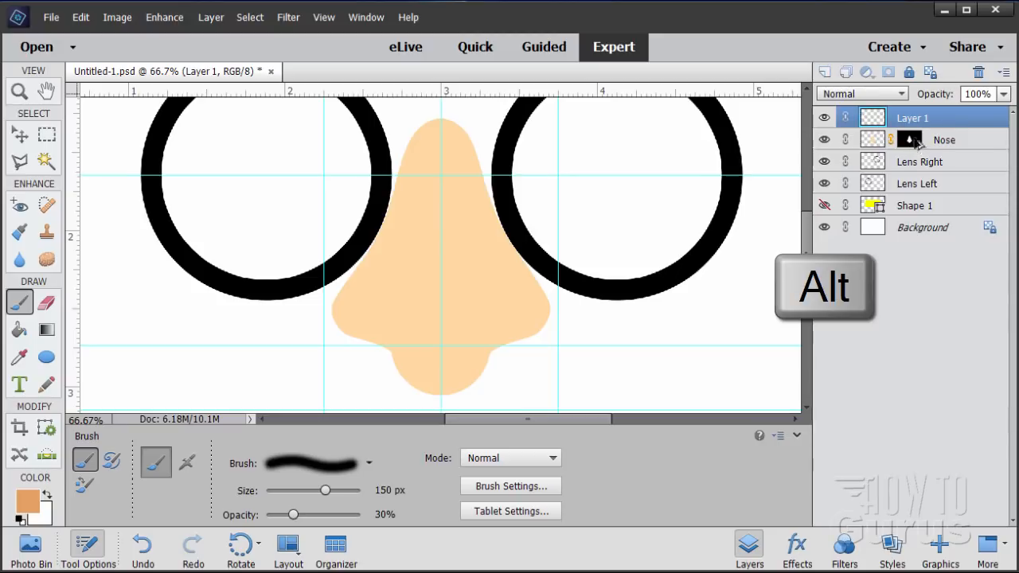
pyautogui.moveTo(915, 148); pyautogui.dragTo(910, 119)
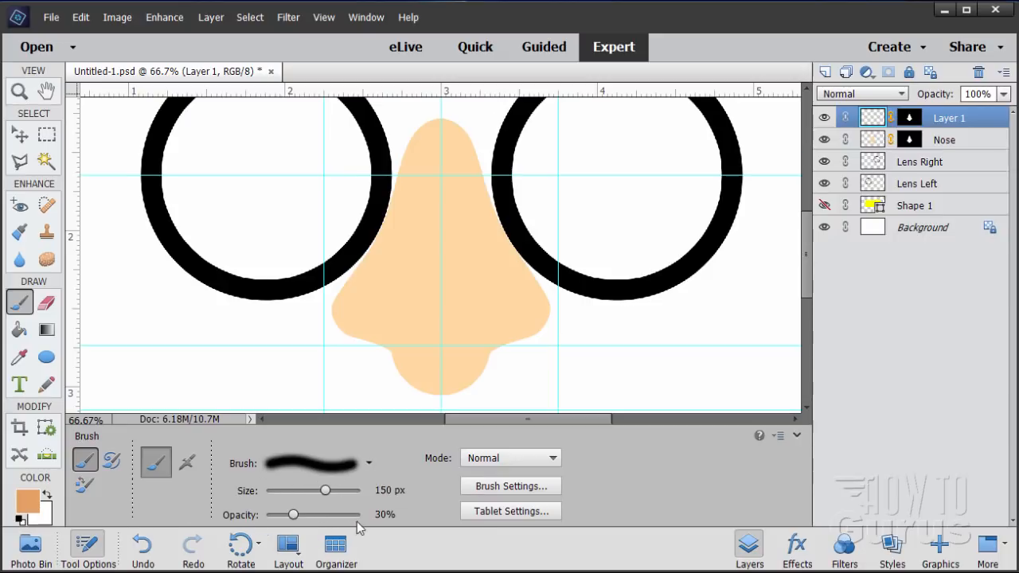
# Step: Paint soft e1a162 shading along both sides and around the top of the nose on the new masked layer
pyautogui.moveTo(546, 221)
pyautogui.mouseDown()
pyautogui.moveTo(506, 167)
pyautogui.moveTo(533, 262)
pyautogui.moveTo(520, 187)
pyautogui.moveTo(505, 182)
pyautogui.moveTo(533, 246)
pyautogui.moveTo(512, 167)
pyautogui.moveTo(508, 207)
pyautogui.moveTo(540, 217)
pyautogui.moveTo(511, 161)
pyautogui.moveTo(524, 239)
pyautogui.moveTo(533, 193)
pyautogui.moveTo(509, 181)
pyautogui.moveTo(523, 254)
pyautogui.moveTo(485, 155)
pyautogui.moveTo(546, 247)
pyautogui.moveTo(517, 176)
pyautogui.moveTo(513, 215)
pyautogui.moveTo(556, 253)
pyautogui.moveTo(506, 174)
pyautogui.moveTo(515, 238)
pyautogui.moveTo(513, 193)
pyautogui.moveTo(494, 188)
pyautogui.moveTo(560, 247)
pyautogui.mouseUp()
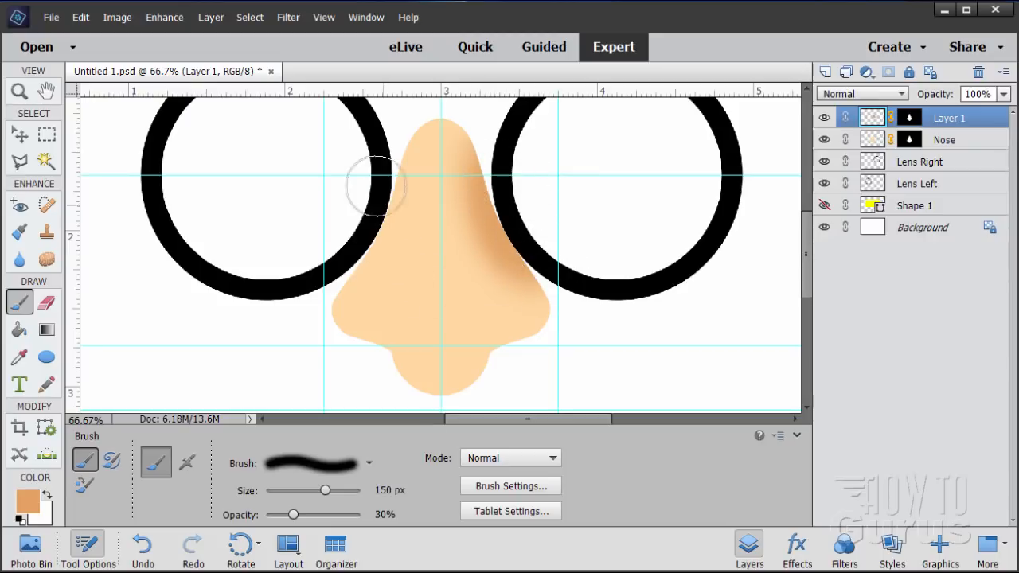
pyautogui.moveTo(375, 185)
pyautogui.mouseDown()
pyautogui.moveTo(347, 262)
pyautogui.moveTo(366, 195)
pyautogui.moveTo(372, 212)
pyautogui.moveTo(355, 237)
pyautogui.moveTo(375, 175)
pyautogui.moveTo(356, 253)
pyautogui.moveTo(374, 199)
pyautogui.moveTo(384, 197)
pyautogui.moveTo(356, 255)
pyautogui.moveTo(387, 177)
pyautogui.moveTo(370, 241)
pyautogui.moveTo(391, 180)
pyautogui.moveTo(343, 266)
pyautogui.moveTo(382, 176)
pyautogui.moveTo(338, 270)
pyautogui.moveTo(377, 181)
pyautogui.moveTo(354, 257)
pyautogui.moveTo(383, 183)
pyautogui.mouseUp()
pyautogui.moveTo(476, 277)
pyautogui.mouseDown()
pyautogui.moveTo(518, 218)
pyautogui.moveTo(364, 144)
pyautogui.moveTo(389, 147)
pyautogui.moveTo(423, 107)
pyautogui.moveTo(489, 118)
pyautogui.moveTo(487, 129)
pyautogui.moveTo(459, 104)
pyautogui.mouseUp()
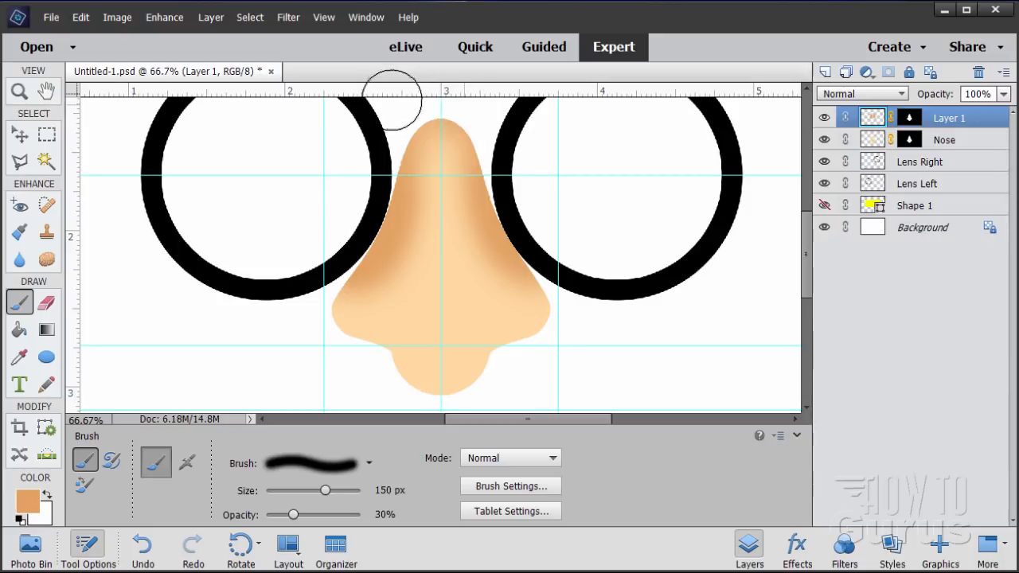
pyautogui.moveTo(390, 89); pyautogui.dragTo(370, 137)
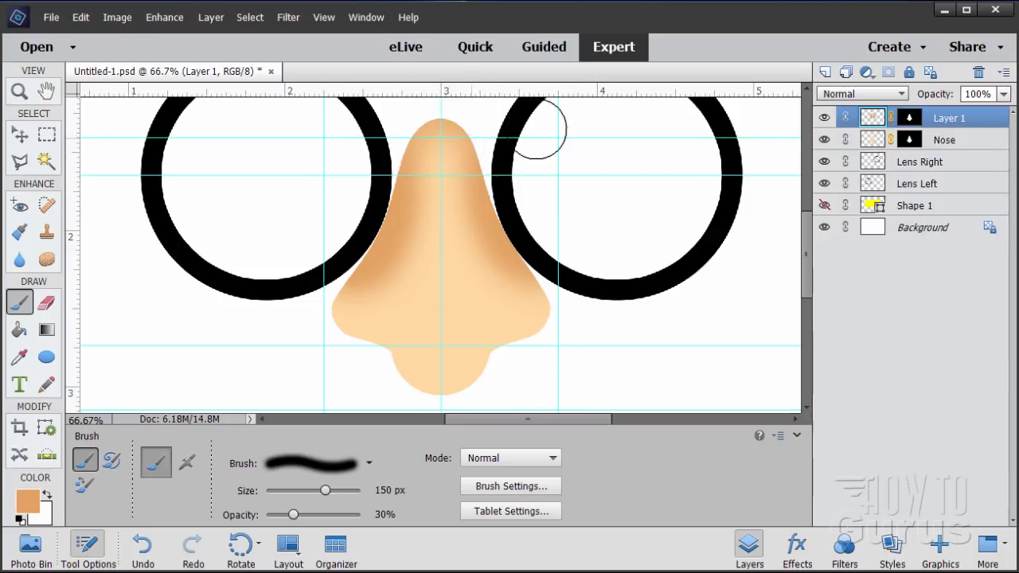
pyautogui.click(81, 17)
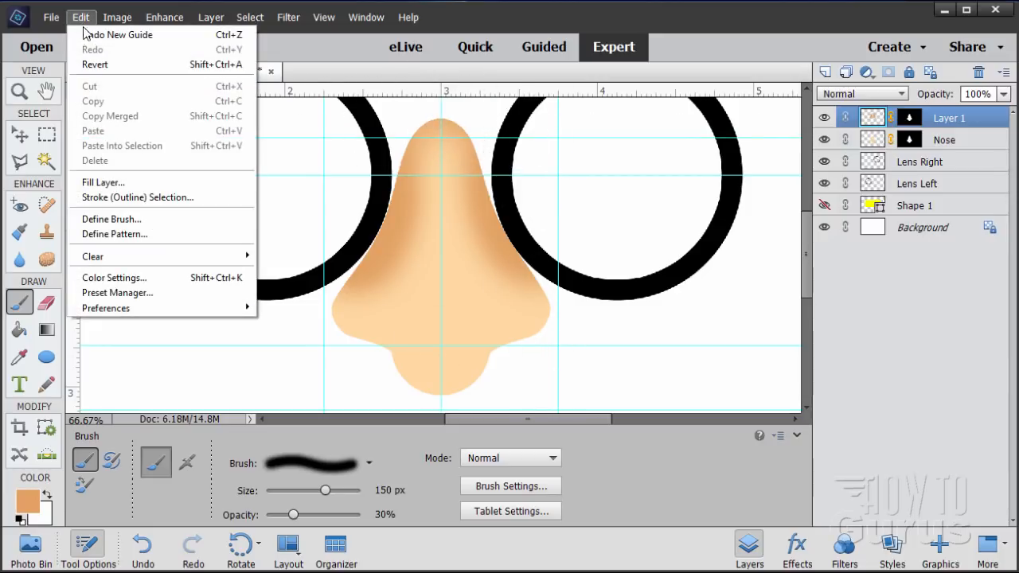
pyautogui.click(87, 37)
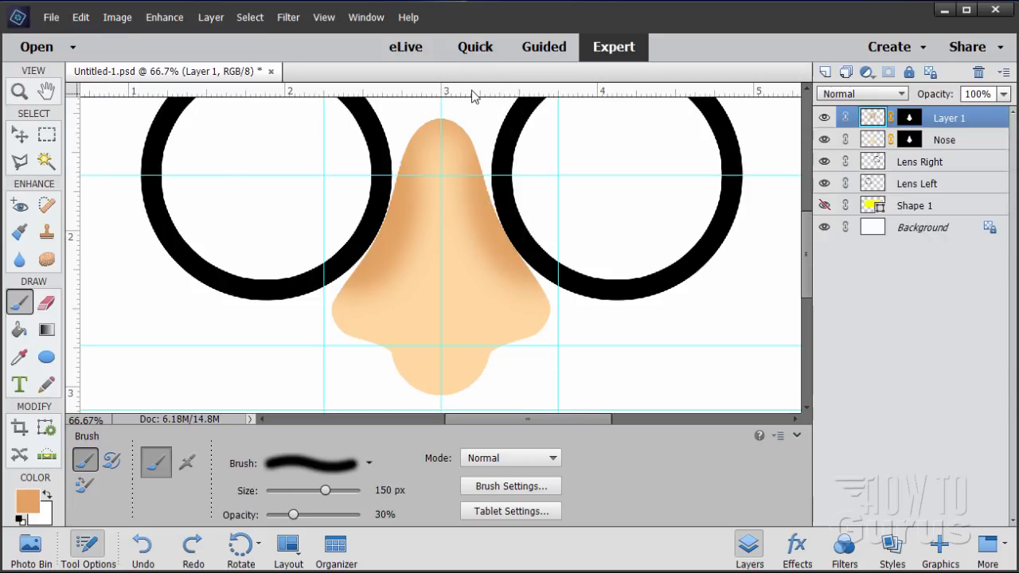
# Step: Hide the guides in the document
pyautogui.click(321, 19)
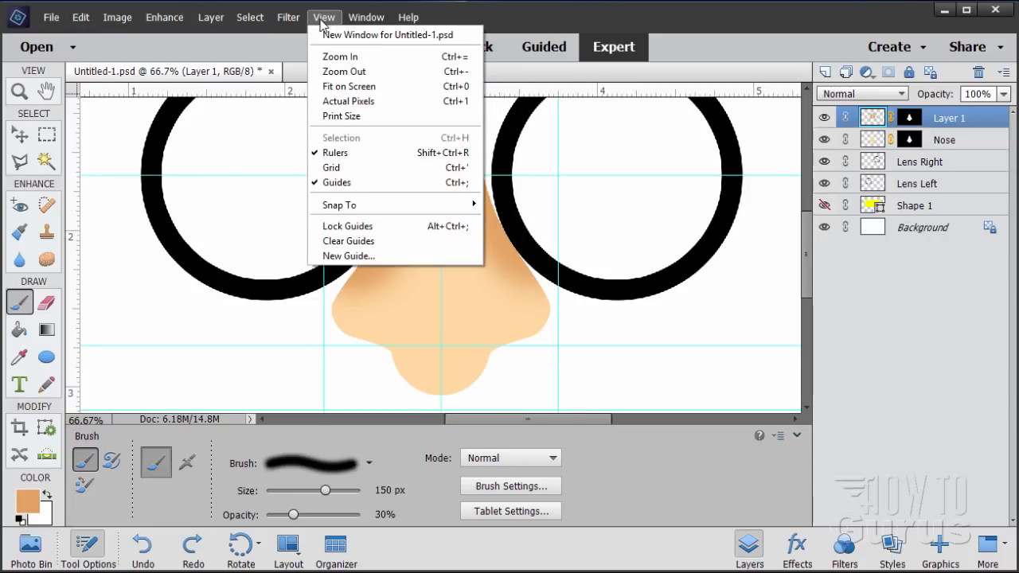
pyautogui.click(350, 182)
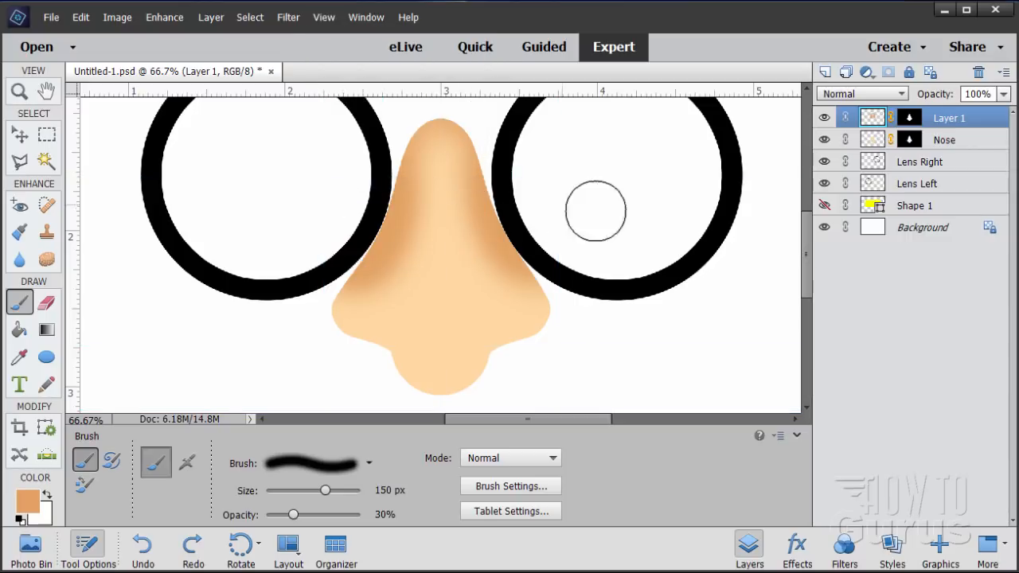
# Step: Paint soft e1a162 shading along the lower edges of both nostril wings and around the underside of the nose tip
pyautogui.moveTo(567, 287)
pyautogui.mouseDown()
pyautogui.moveTo(577, 341)
pyautogui.moveTo(566, 301)
pyautogui.moveTo(565, 341)
pyautogui.moveTo(570, 329)
pyautogui.moveTo(540, 362)
pyautogui.mouseUp()
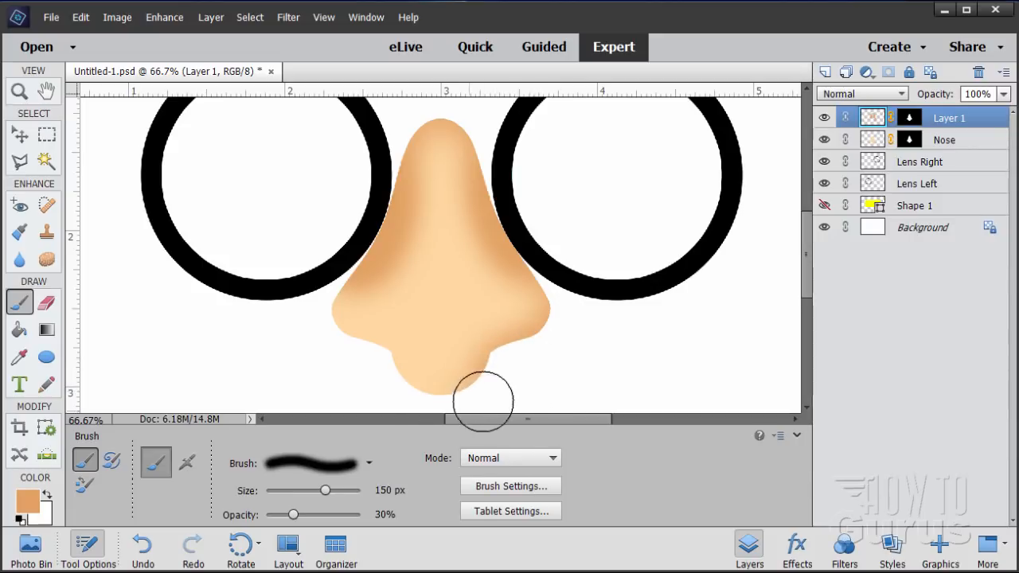
pyautogui.click(425, 419)
pyautogui.moveTo(513, 422); pyautogui.dragTo(562, 422)
pyautogui.moveTo(807, 262); pyautogui.dragTo(807, 285)
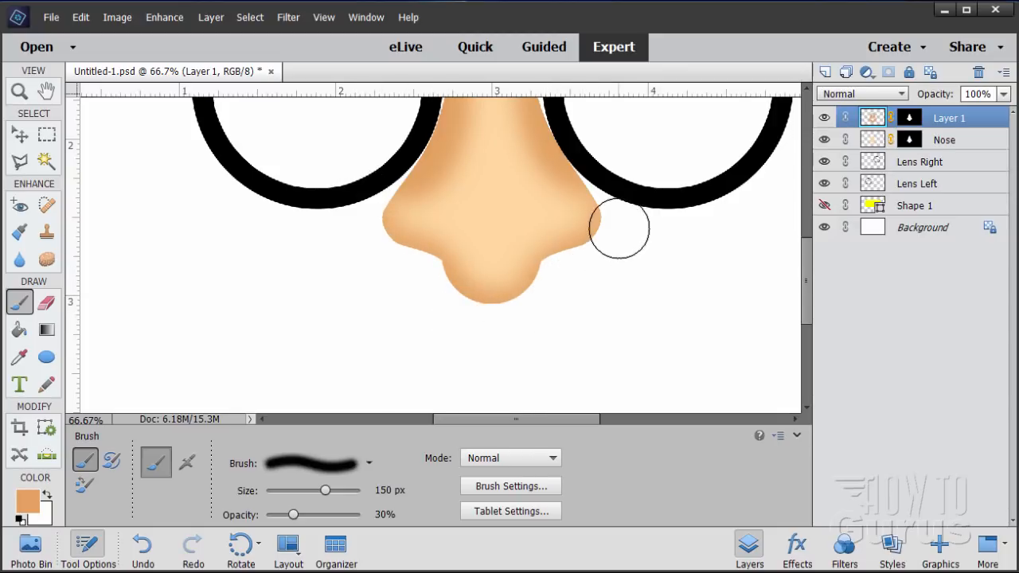
pyautogui.moveTo(805, 300); pyautogui.dragTo(809, 267)
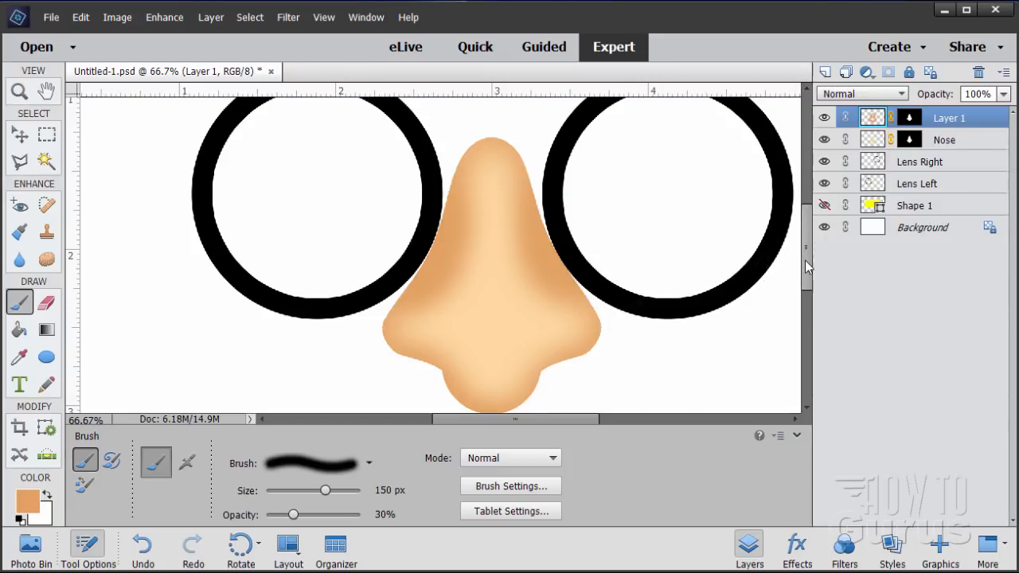
pyautogui.moveTo(806, 266); pyautogui.dragTo(806, 278)
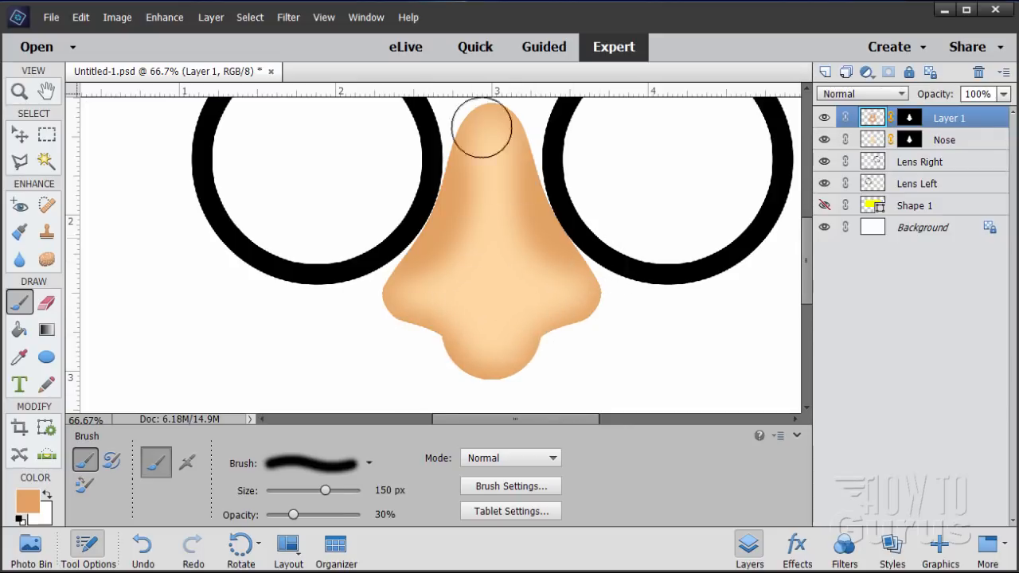
# Step: Load the saved "nose tip" selection as a new selection
pyautogui.click(251, 18)
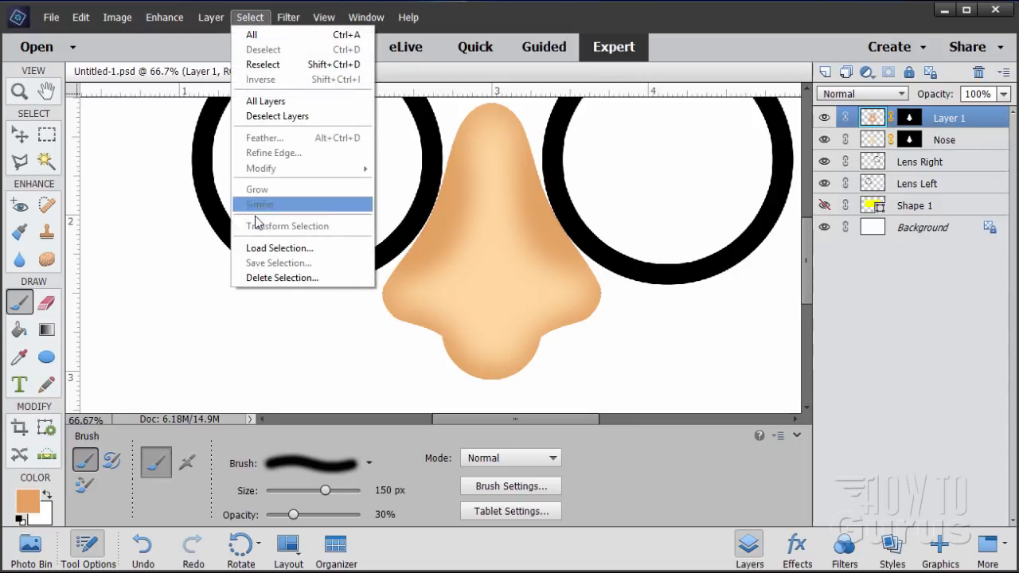
pyautogui.click(253, 249)
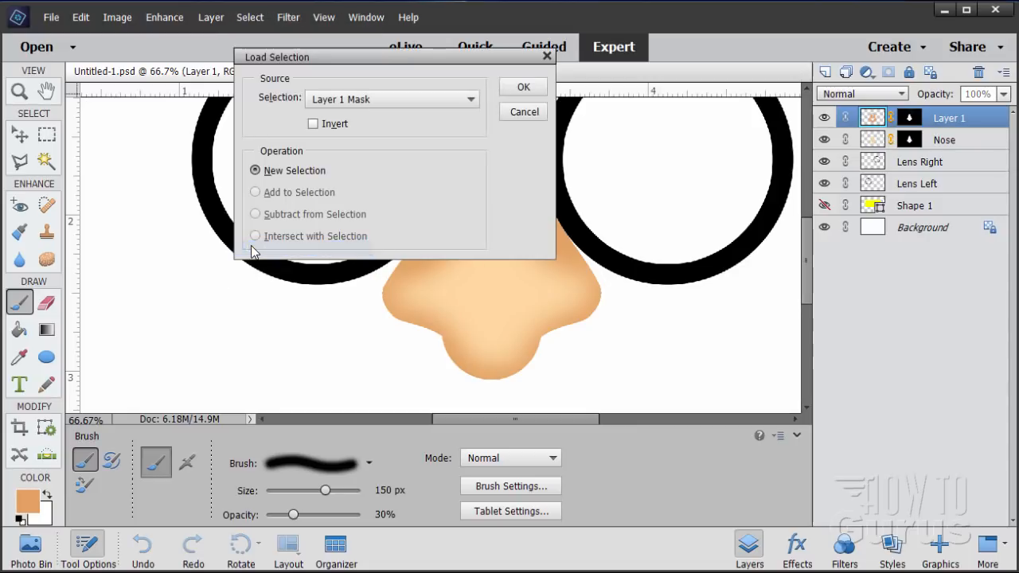
pyautogui.click(342, 100)
pyautogui.click(321, 152)
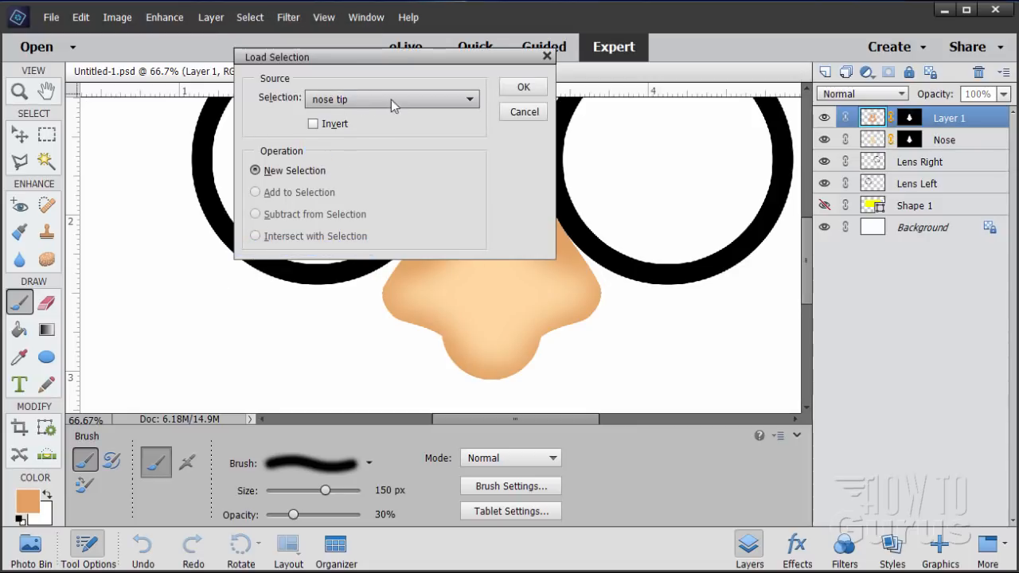
pyautogui.click(522, 91)
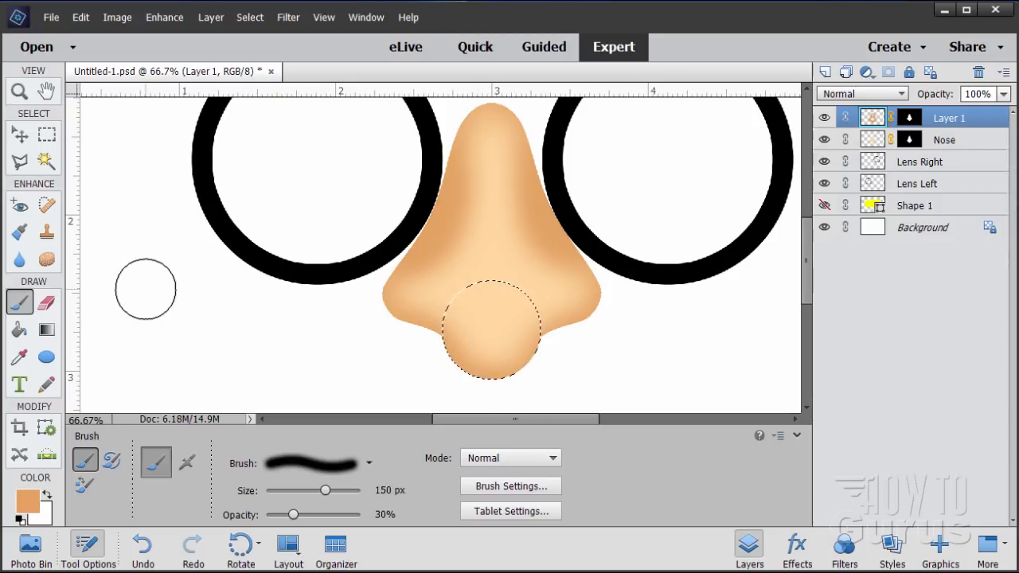
# Step: Set the foreground color to fceccc and brush soft highlights along the inner sides of the selected nose tip
pyautogui.click(31, 502)
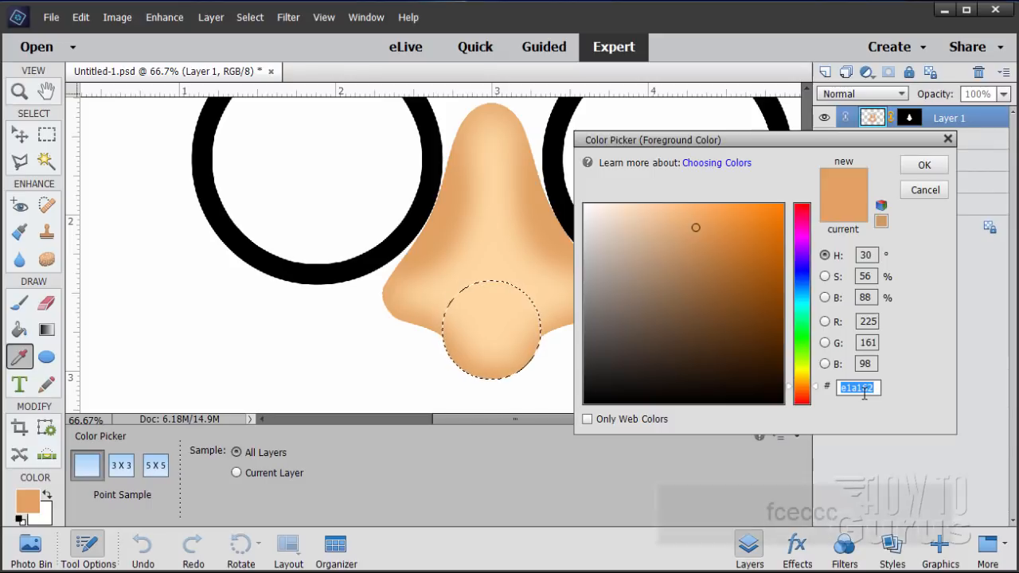
pyautogui.write('fc')
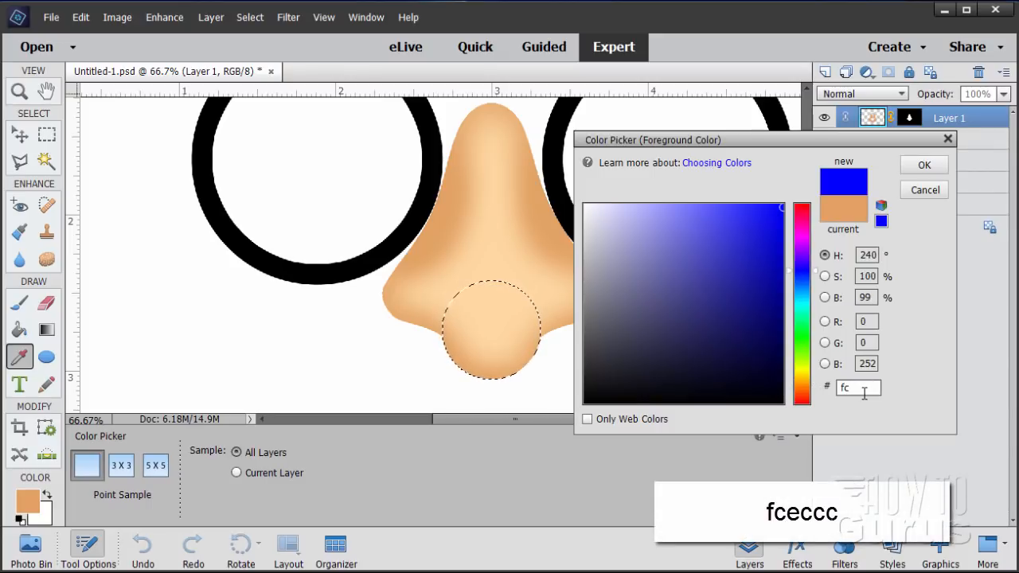
pyautogui.write('eccc')
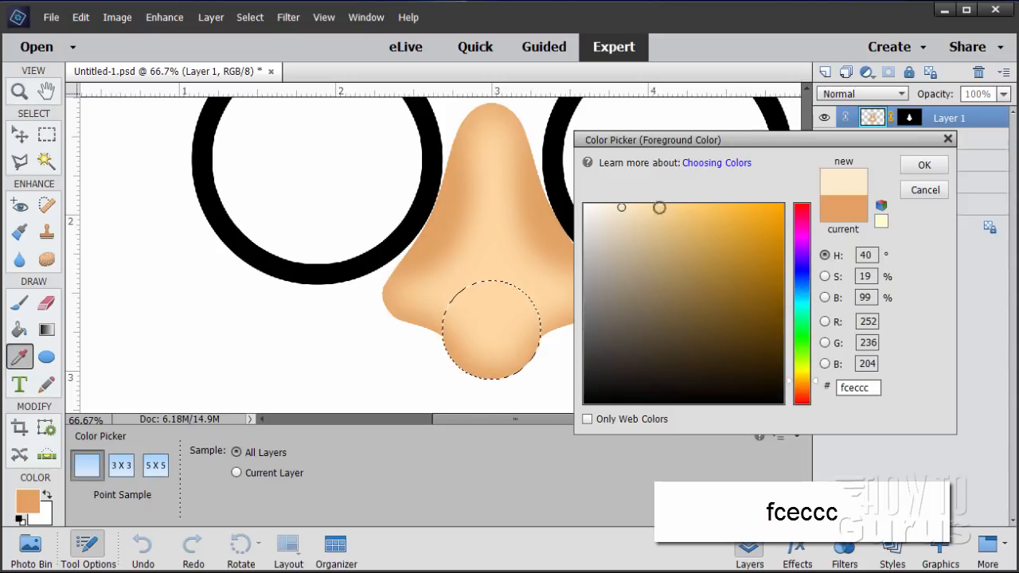
pyautogui.click(923, 166)
pyautogui.press('b')
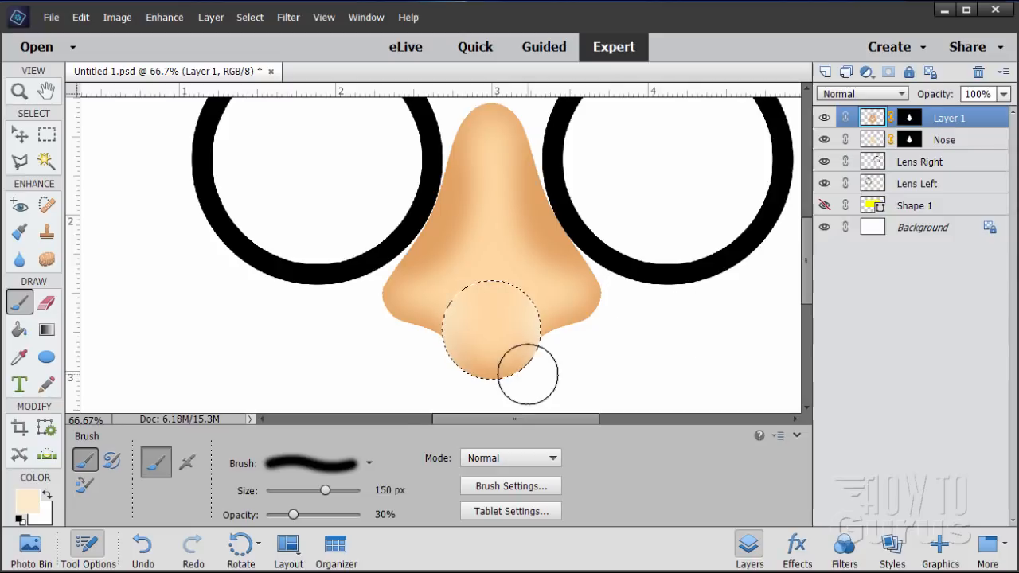
# Step: Reduce the brush size to 69 px and invert the nose tip selection
pyautogui.moveTo(326, 490); pyautogui.dragTo(314, 499)
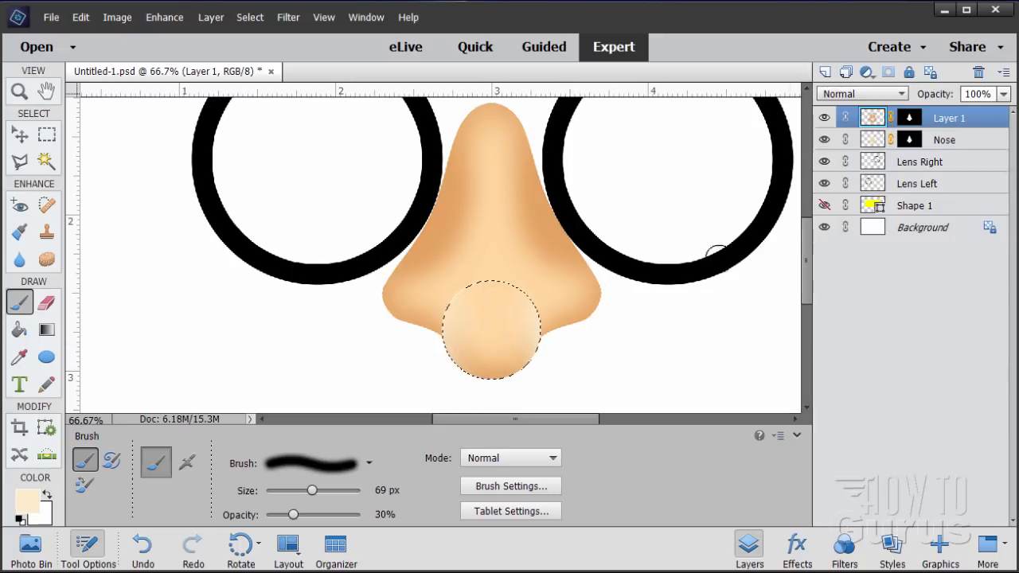
pyautogui.click(249, 18)
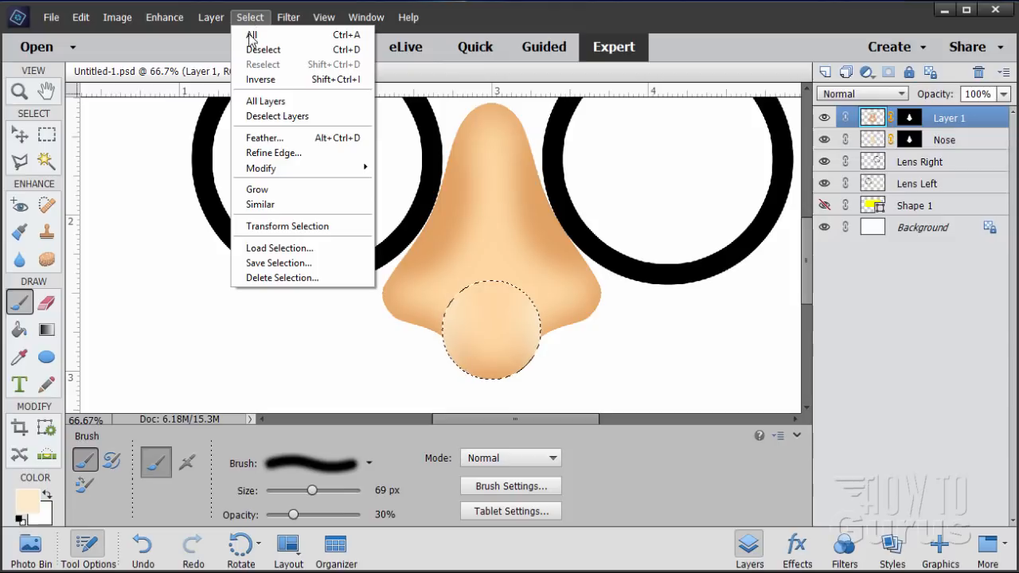
pyautogui.click(264, 80)
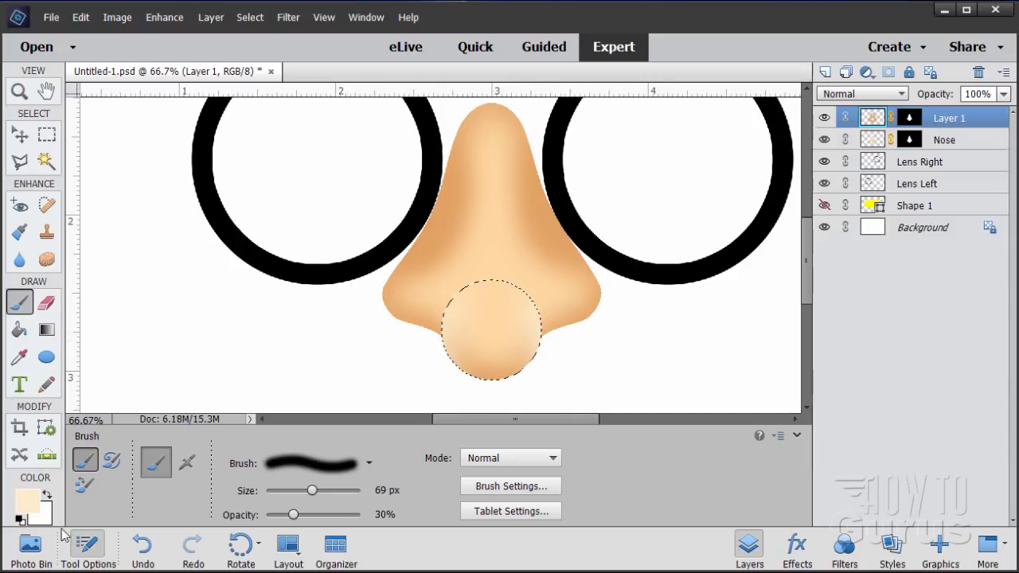
# Step: Paint 796858 nostril shadows on both sides of the nose tip, outside its circle, and deselect
pyautogui.click(29, 503)
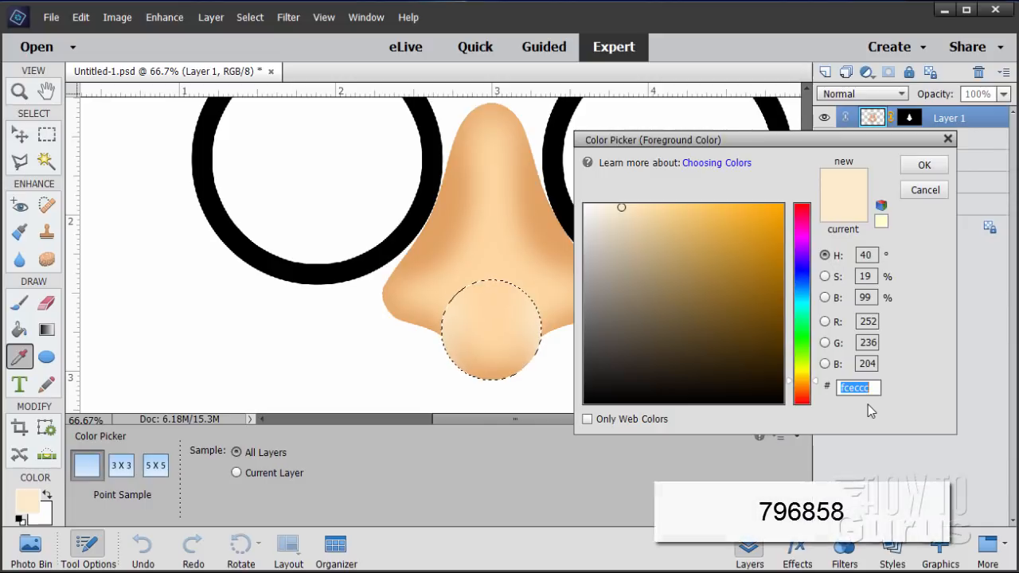
pyautogui.write('79')
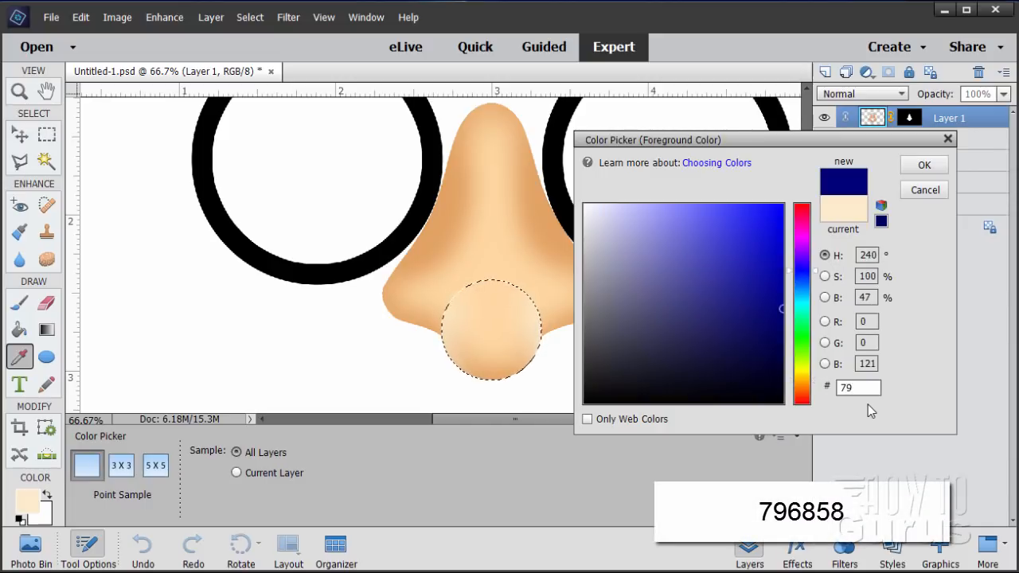
pyautogui.write('6858')
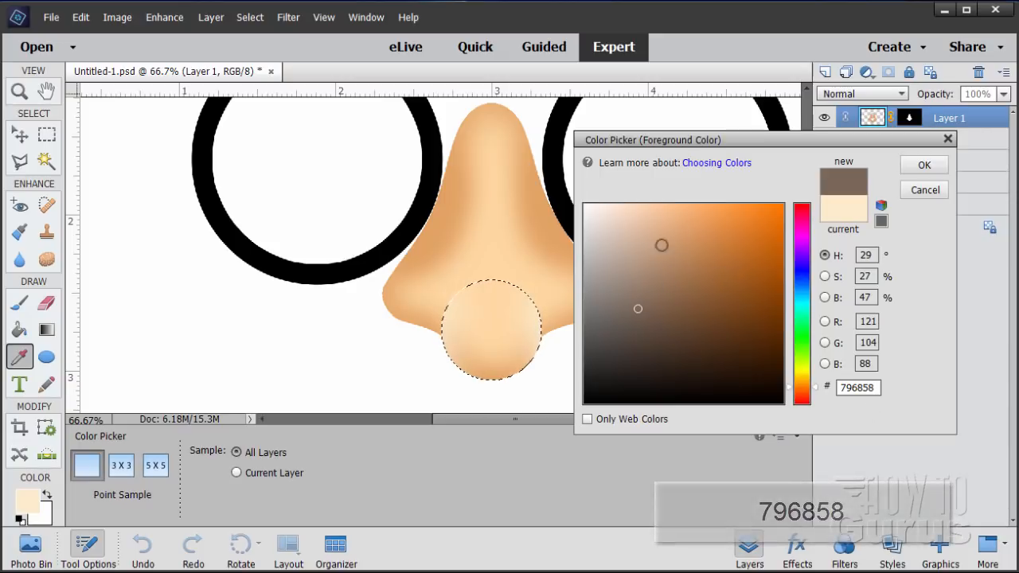
pyautogui.click(924, 166)
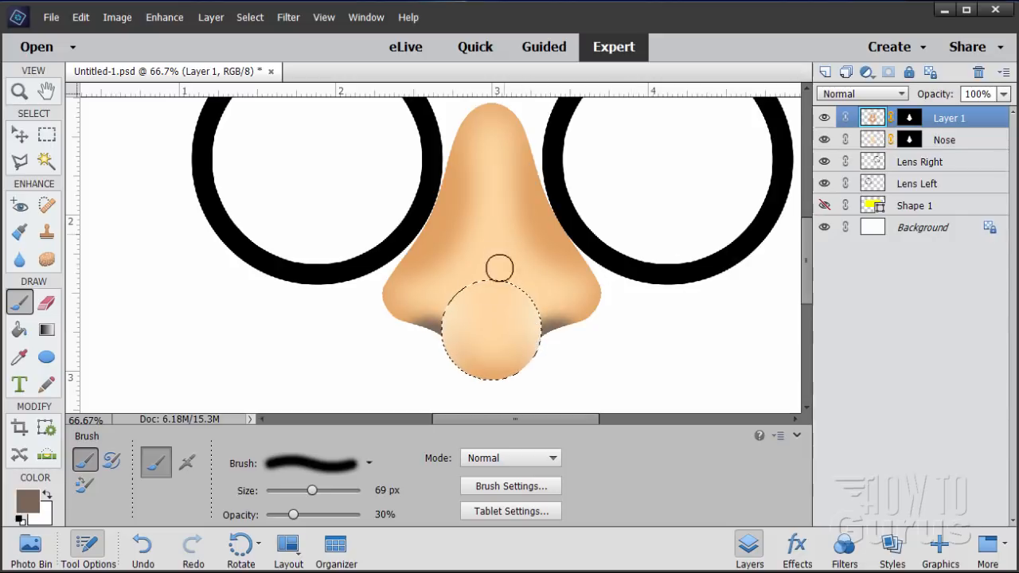
pyautogui.click(250, 17)
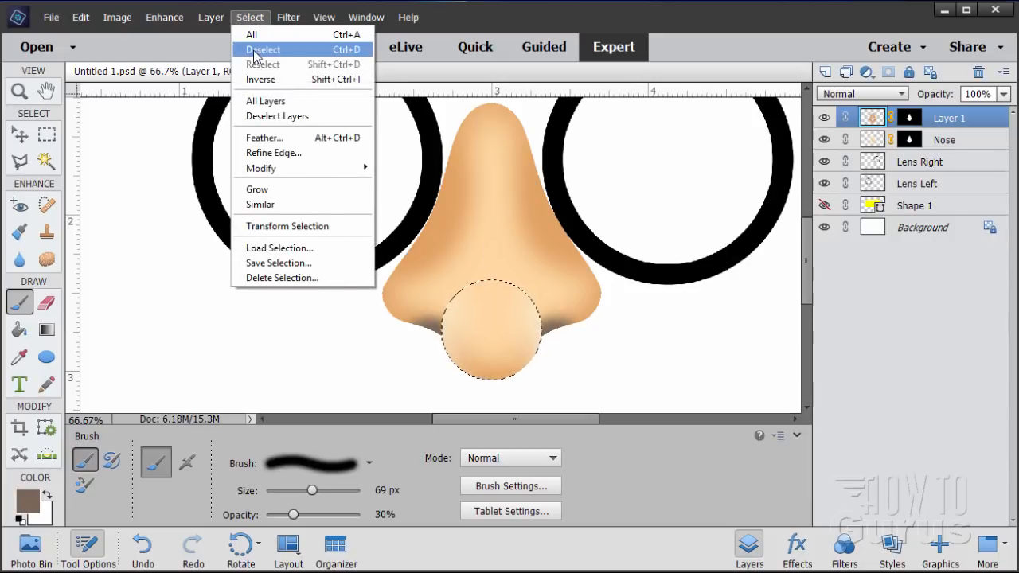
pyautogui.click(256, 50)
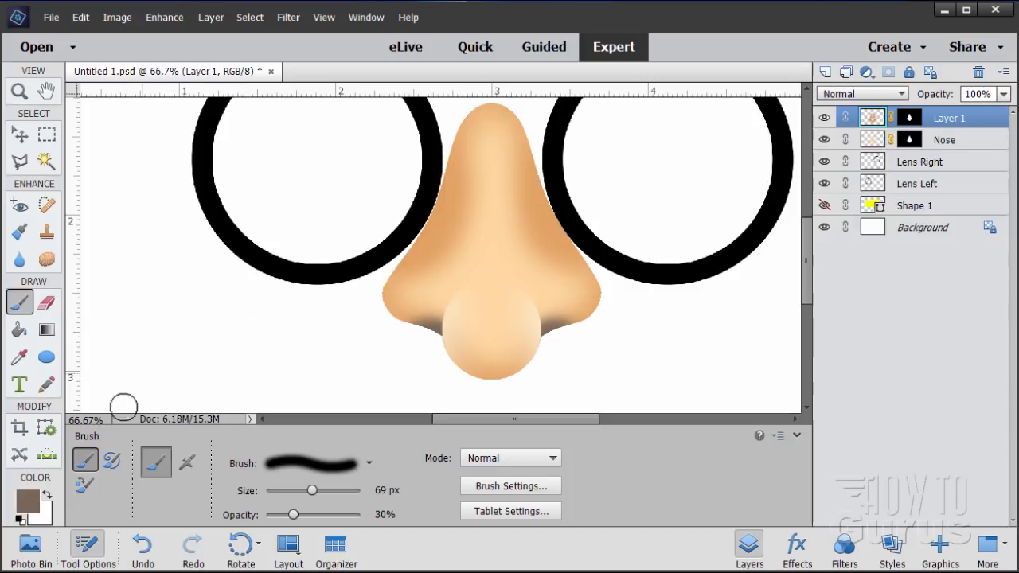
# Step: Paint fceccc highlights down both sides of the nose bridge, blending them into the nose tip
pyautogui.click(27, 501)
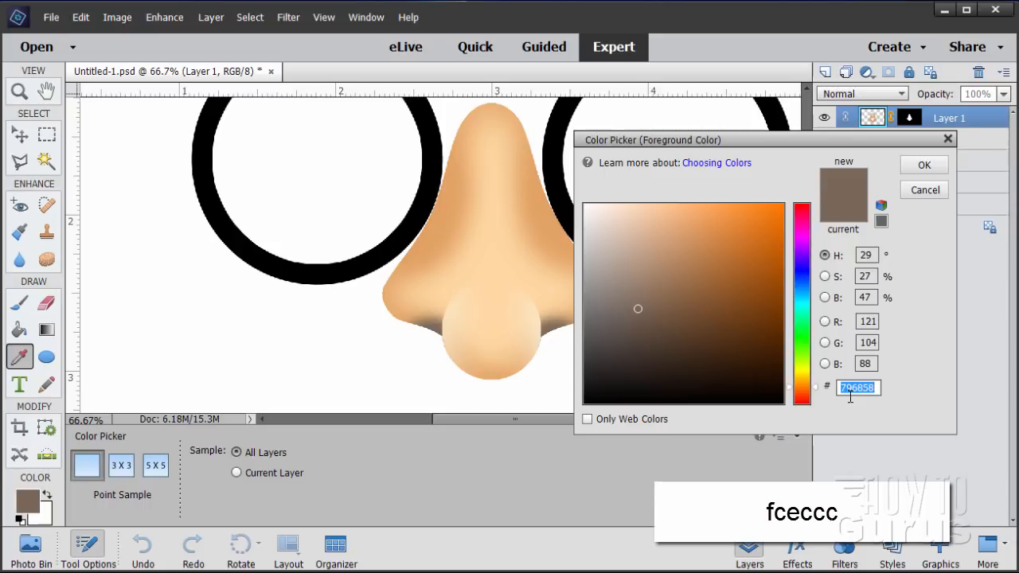
pyautogui.write('fceccc')
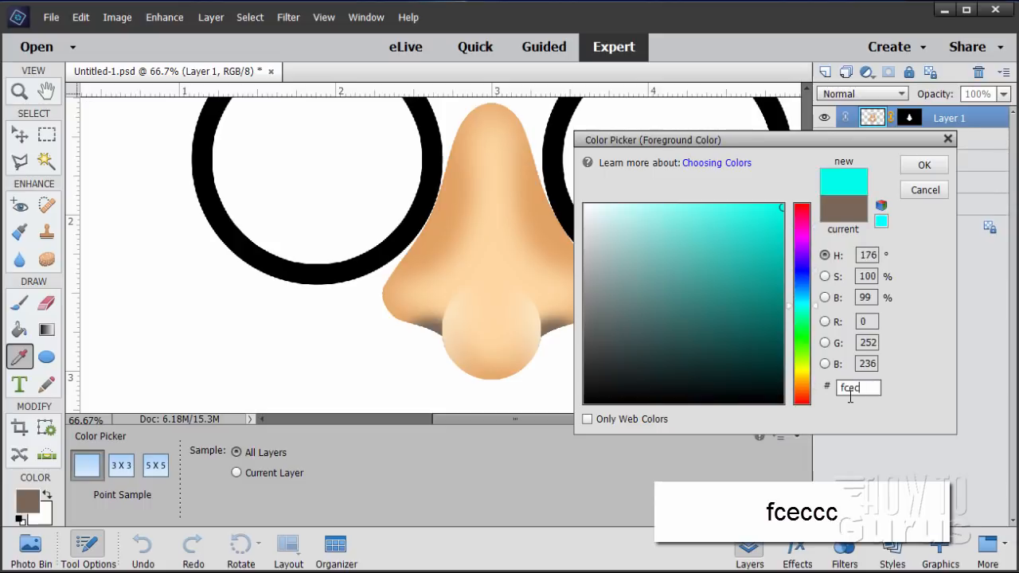
pyautogui.click(923, 164)
pyautogui.press('b')
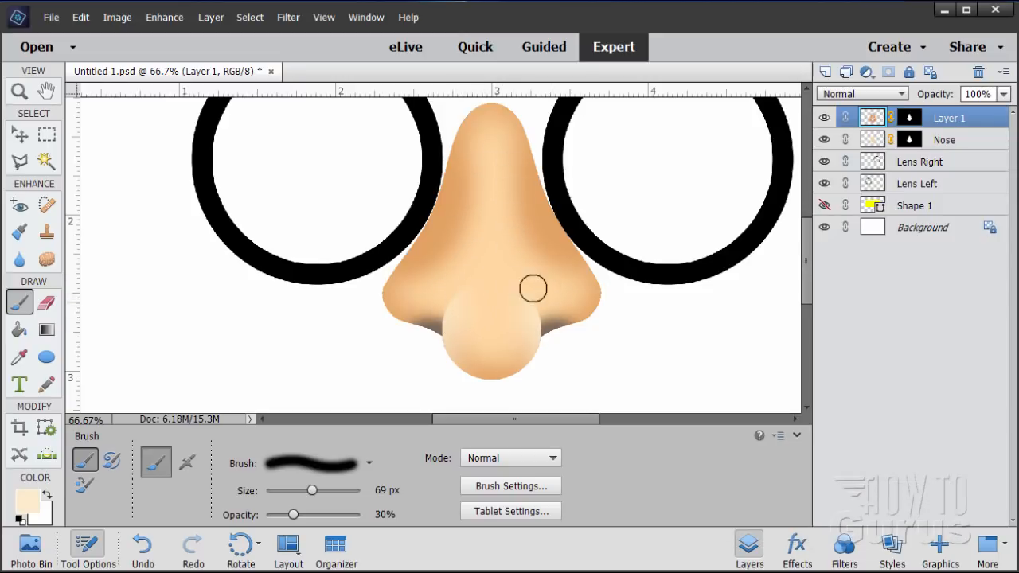
pyautogui.moveTo(477, 191); pyautogui.dragTo(453, 305)
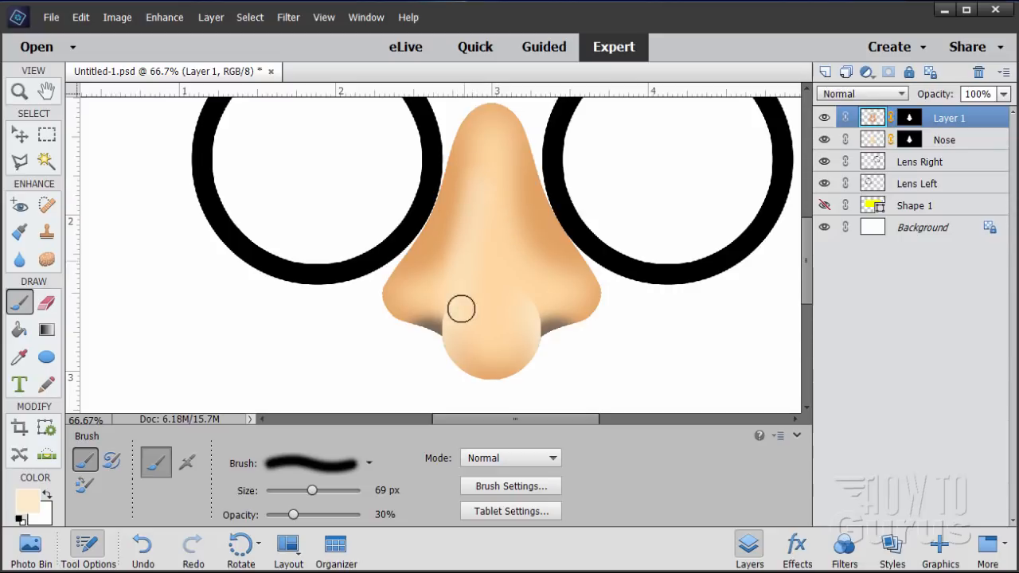
pyautogui.moveTo(512, 181); pyautogui.dragTo(539, 319)
pyautogui.moveTo(512, 209); pyautogui.dragTo(532, 332)
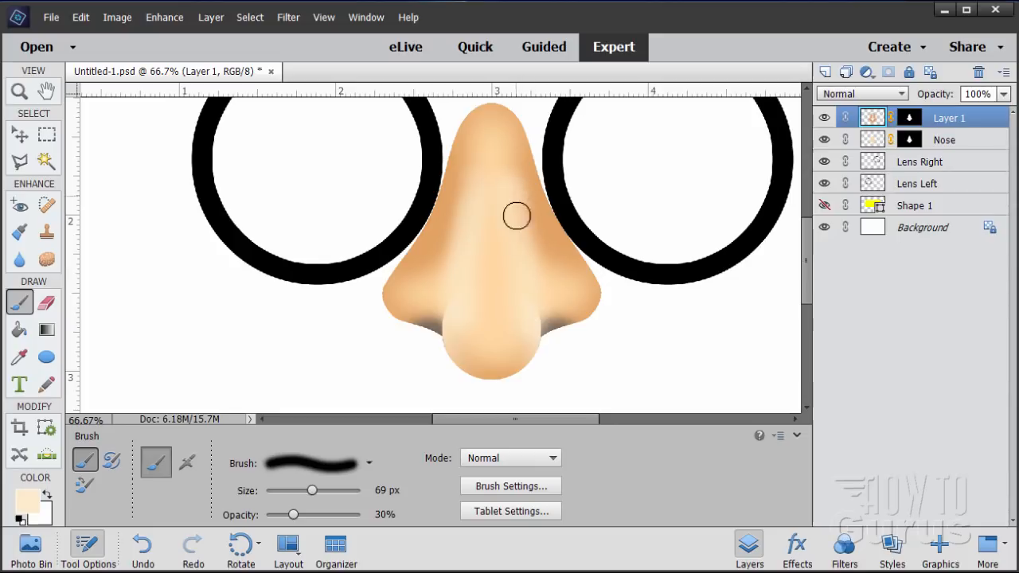
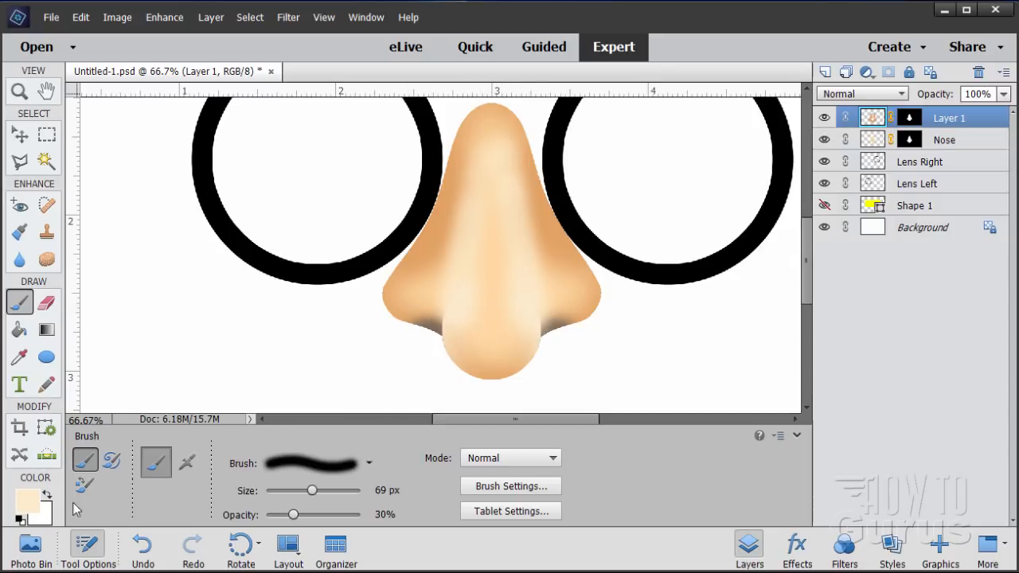
# Step: Set the foreground color to fed9a4
pyautogui.click(28, 503)
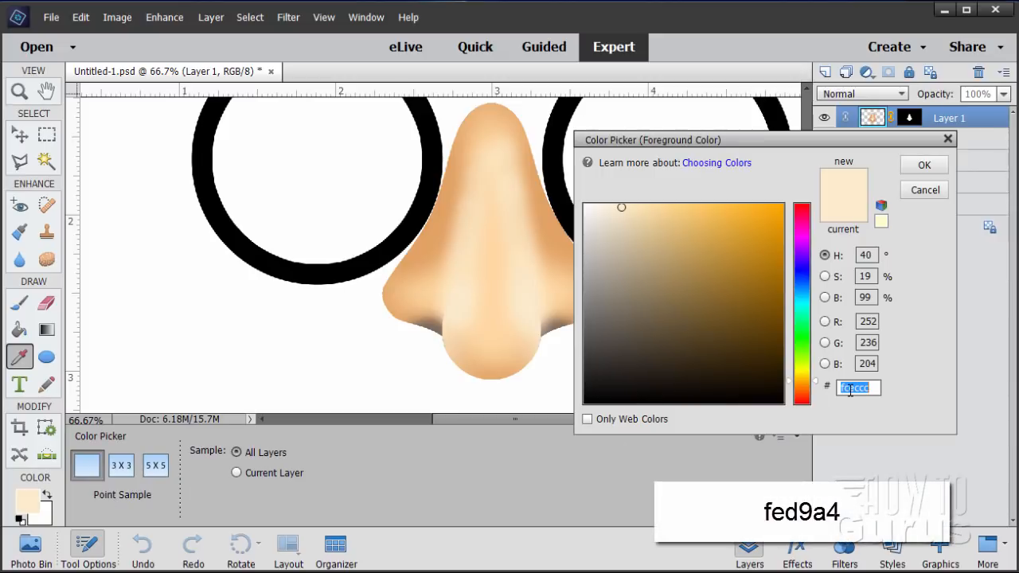
pyautogui.write('fed')
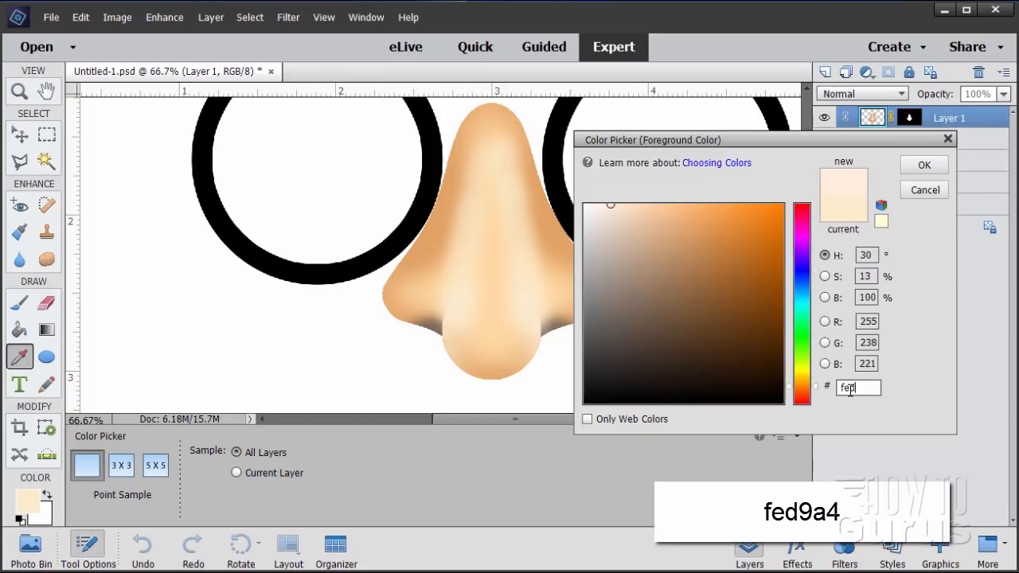
# Step: Set the foreground color to hex fed9a4 and activate the Brush tool
pyautogui.write('9a')
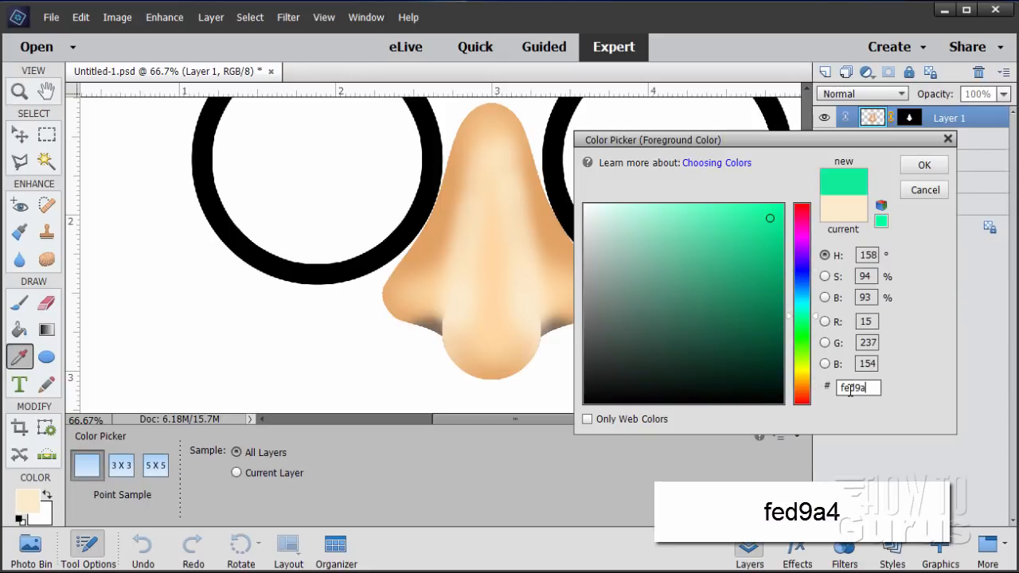
pyautogui.write('4')
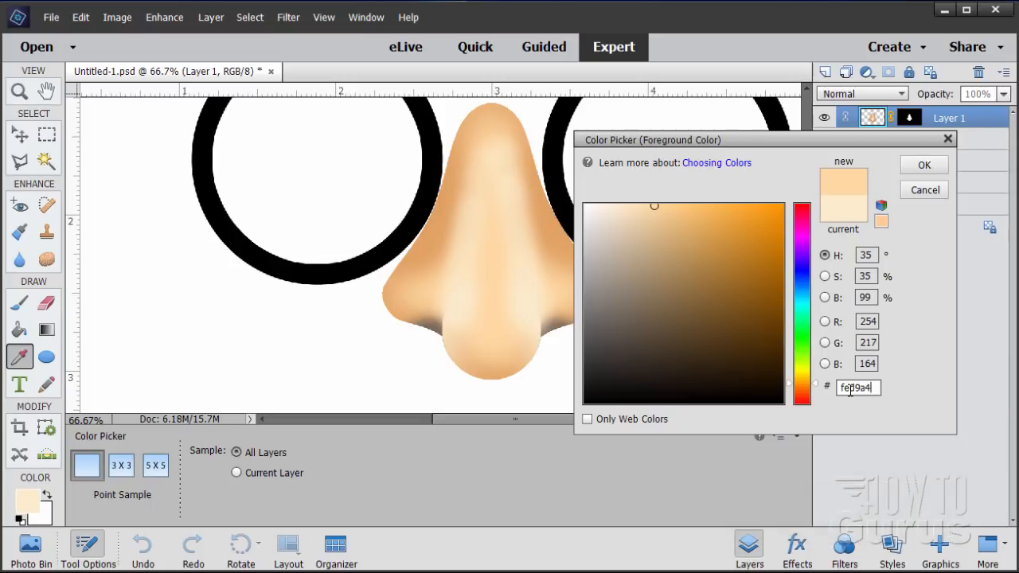
pyautogui.press('Return')
pyautogui.press('b')
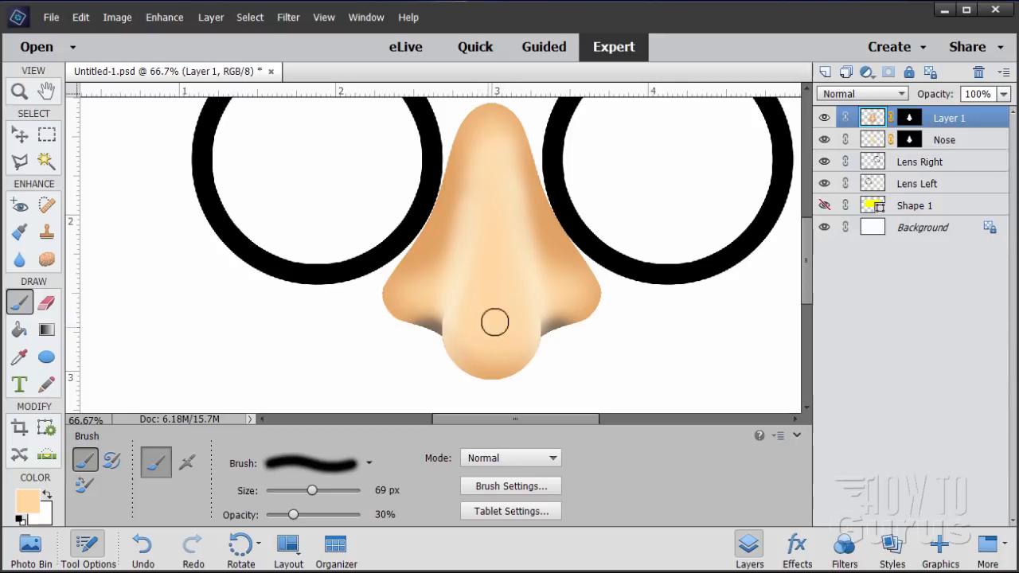
# Step: Move the Lens Right and Lens Left layers above Layer 1, keeping Lens Right at the top of the stack
pyautogui.click(19, 91)
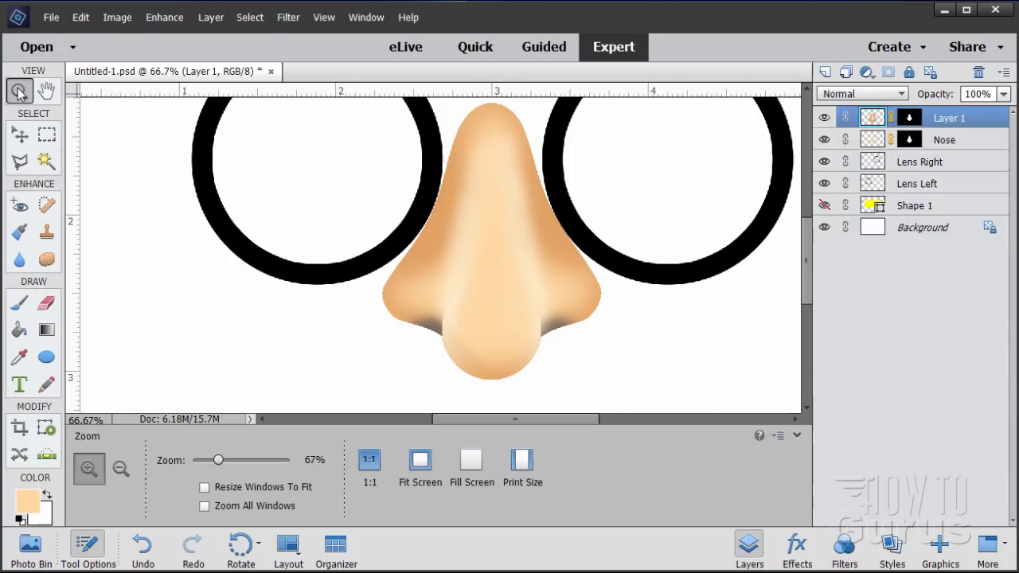
pyautogui.click(420, 462)
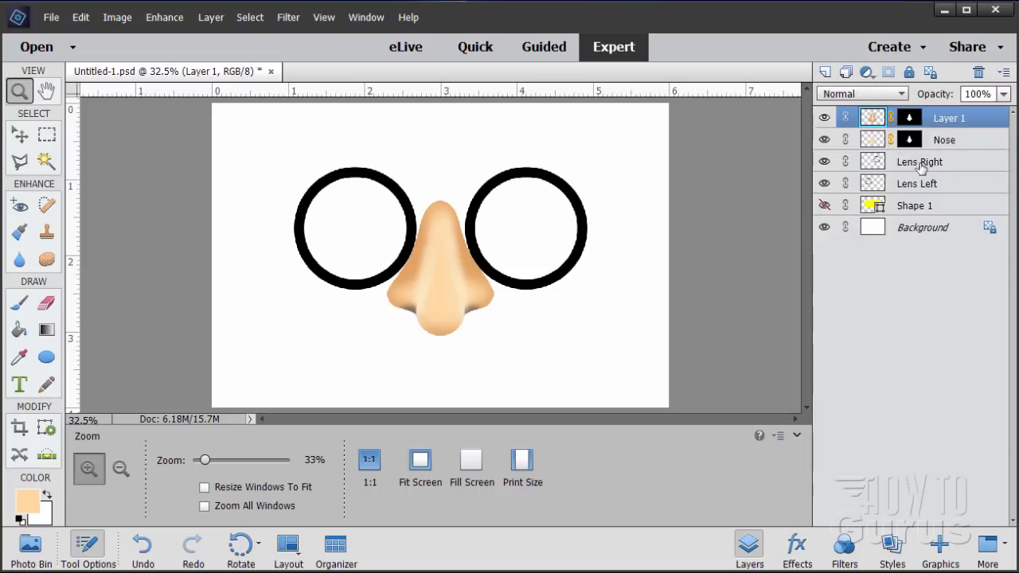
pyautogui.moveTo(919, 165); pyautogui.dragTo(916, 109)
pyautogui.click(929, 184)
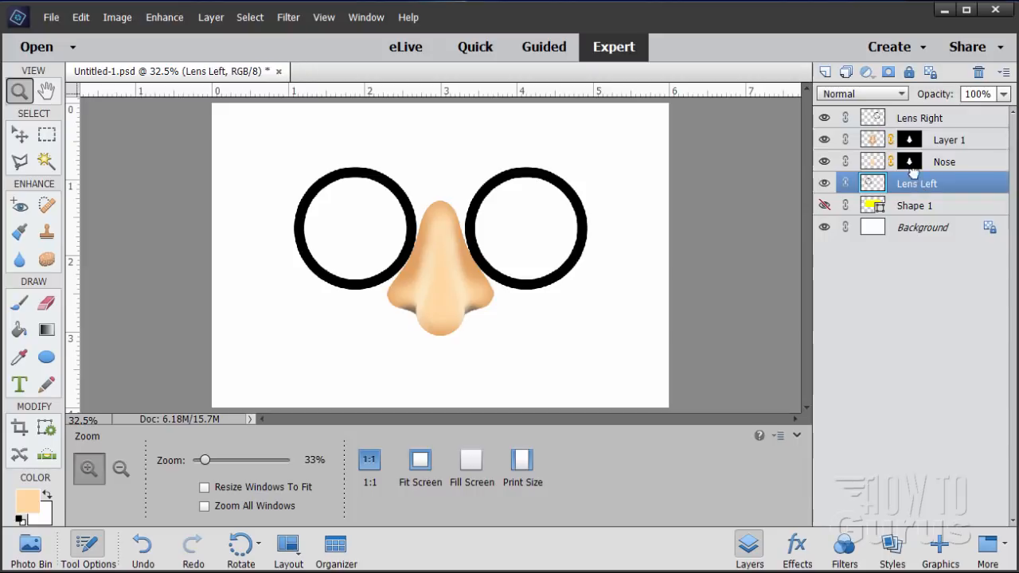
pyautogui.moveTo(917, 187); pyautogui.dragTo(915, 129)
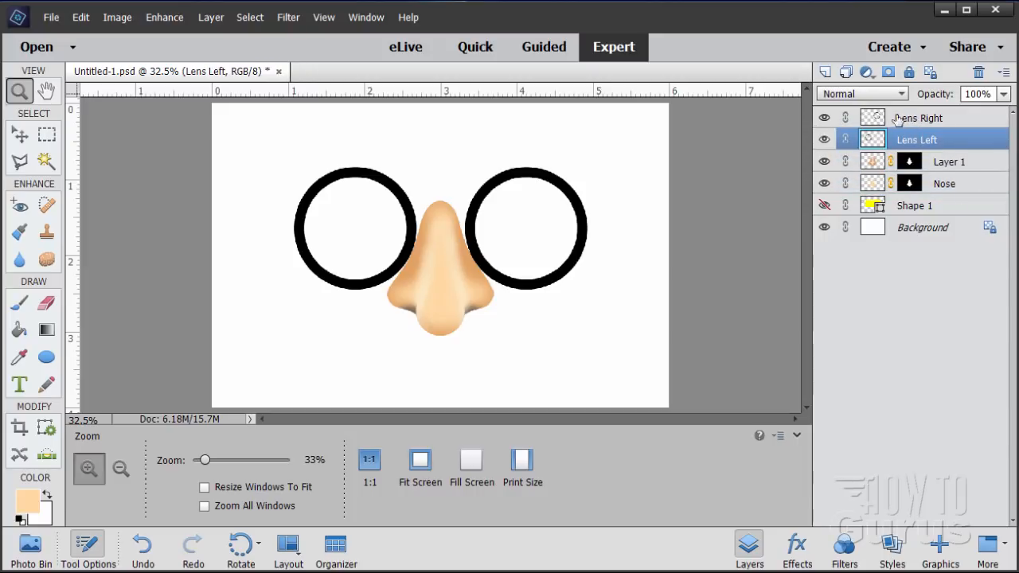
# Step: Add a new layer above Lens Right and set the Ellipse shape tool to a cyan fill with unconstrained proportions
pyautogui.click(897, 118)
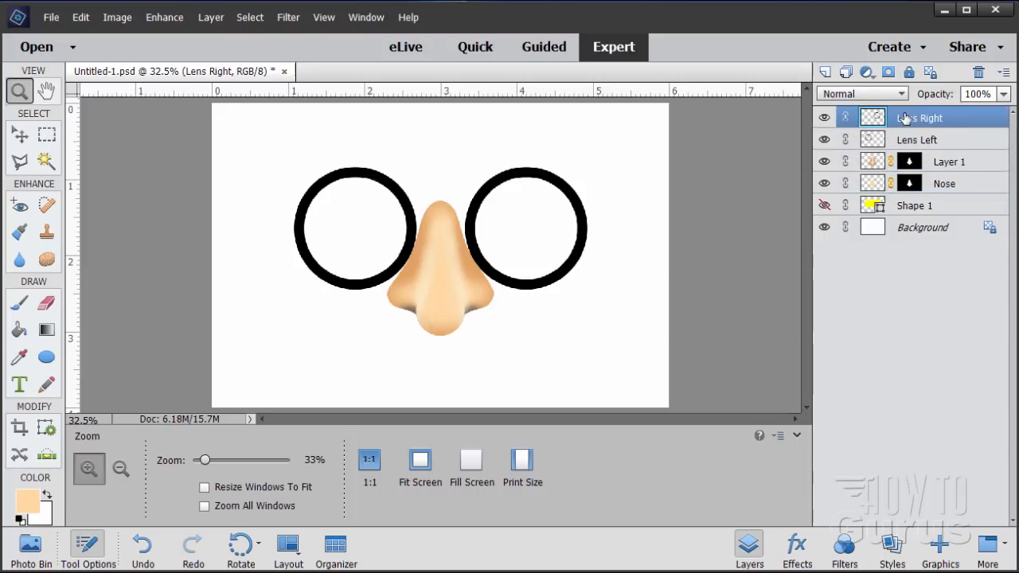
pyautogui.click(825, 73)
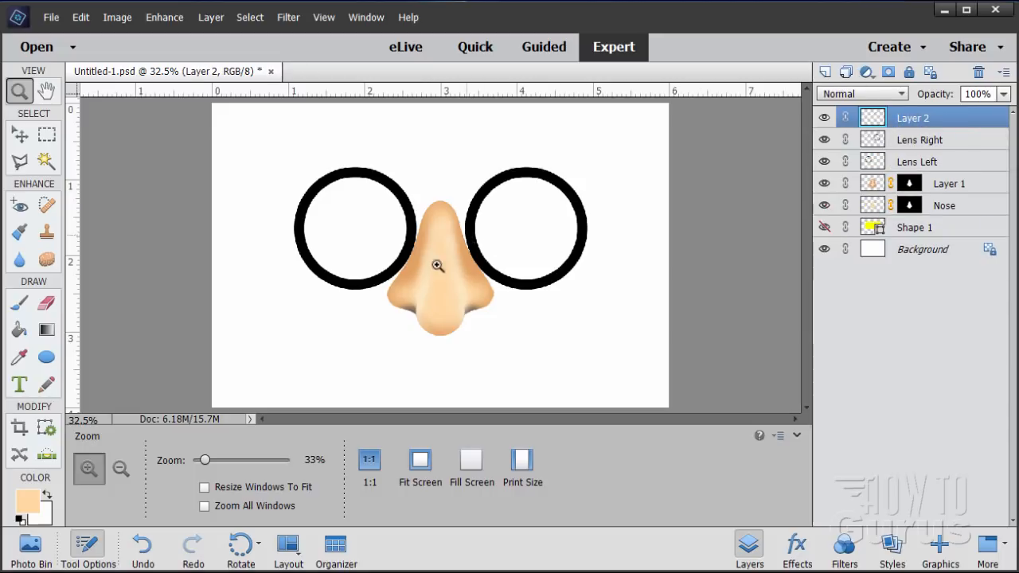
pyautogui.click(48, 357)
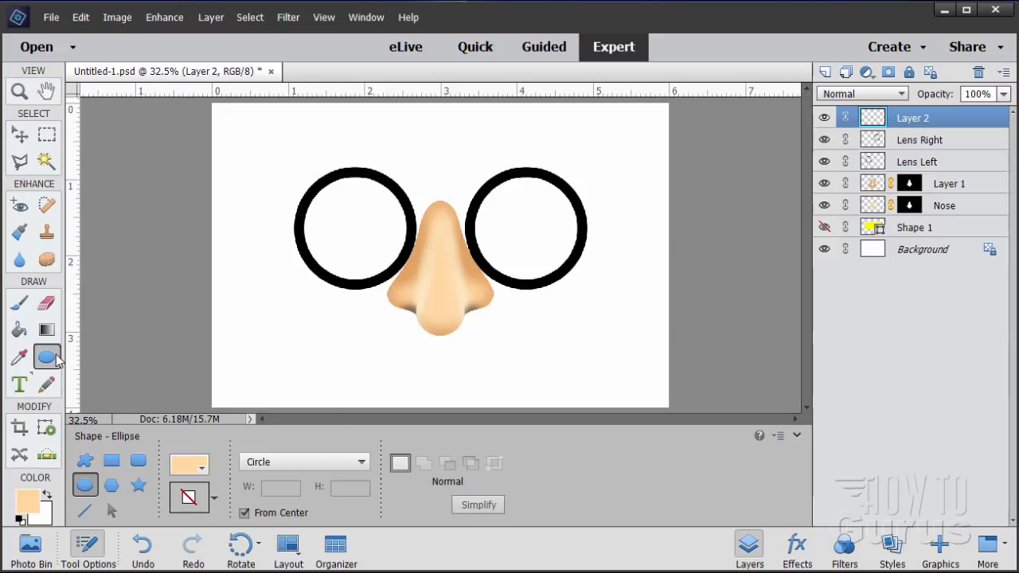
pyautogui.click(188, 468)
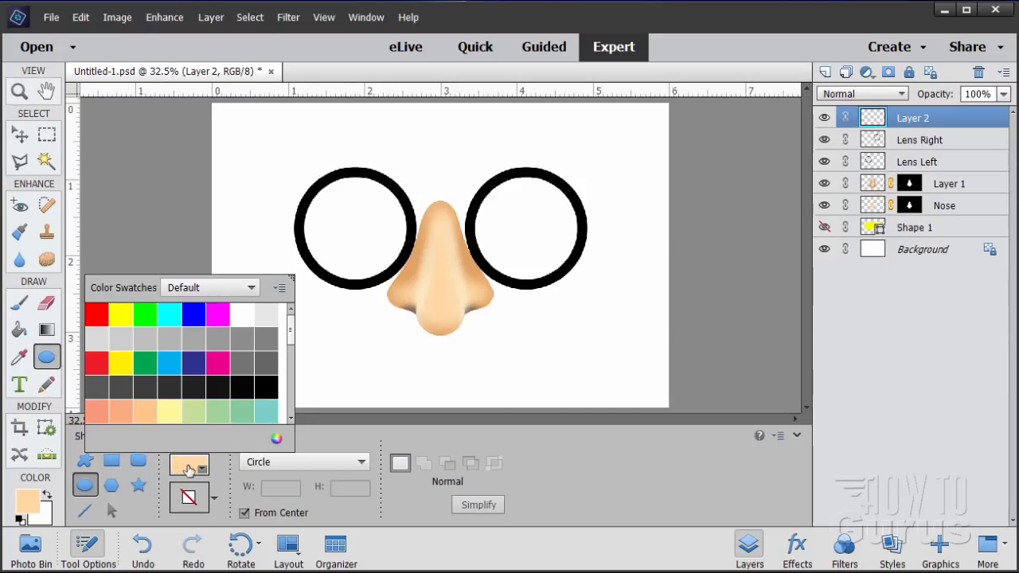
pyautogui.click(170, 313)
pyautogui.click(197, 469)
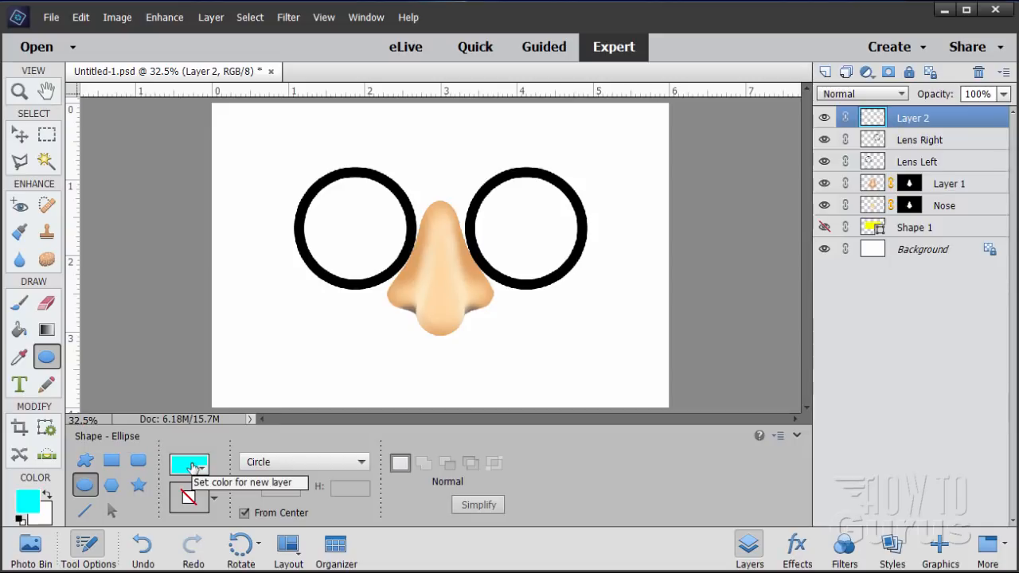
pyautogui.click(271, 461)
pyautogui.click(268, 479)
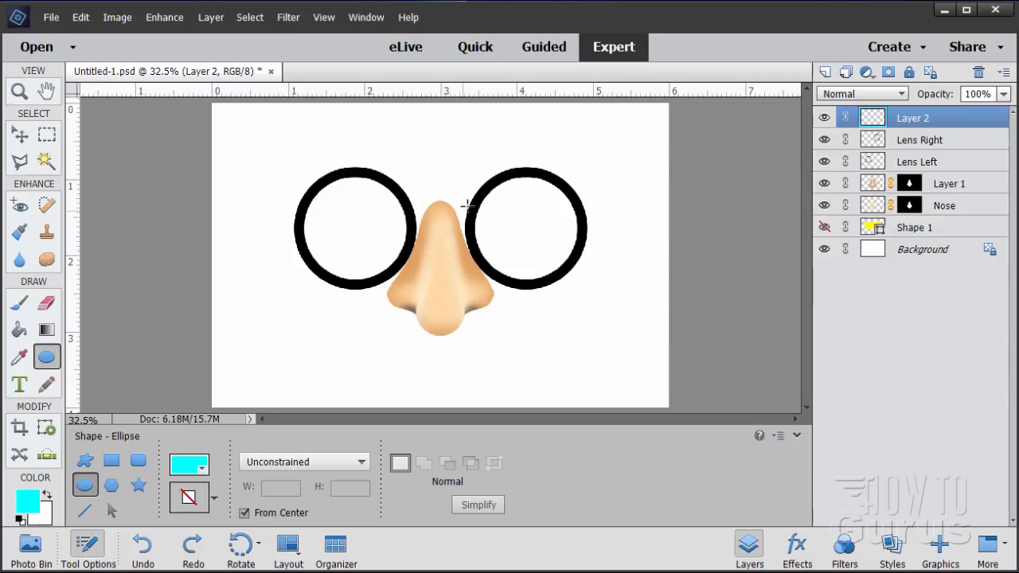
# Step: Show the guides and draw a cyan ellipse about 0.85 in wide and 1.16 in high, centered on the middle vertical guide over the nose
pyautogui.click(324, 18)
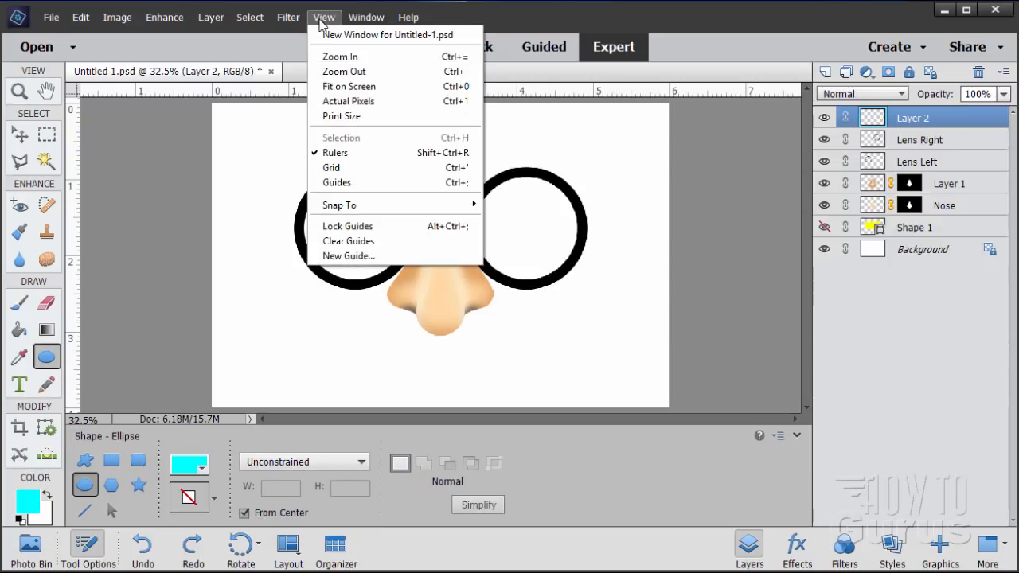
pyautogui.click(336, 183)
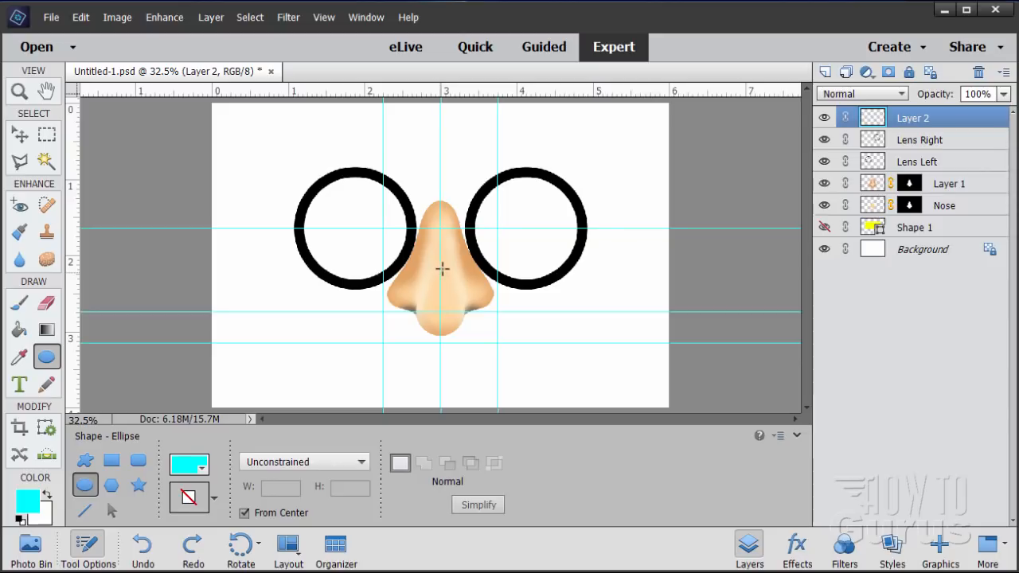
pyautogui.moveTo(441, 269); pyautogui.dragTo(474, 224)
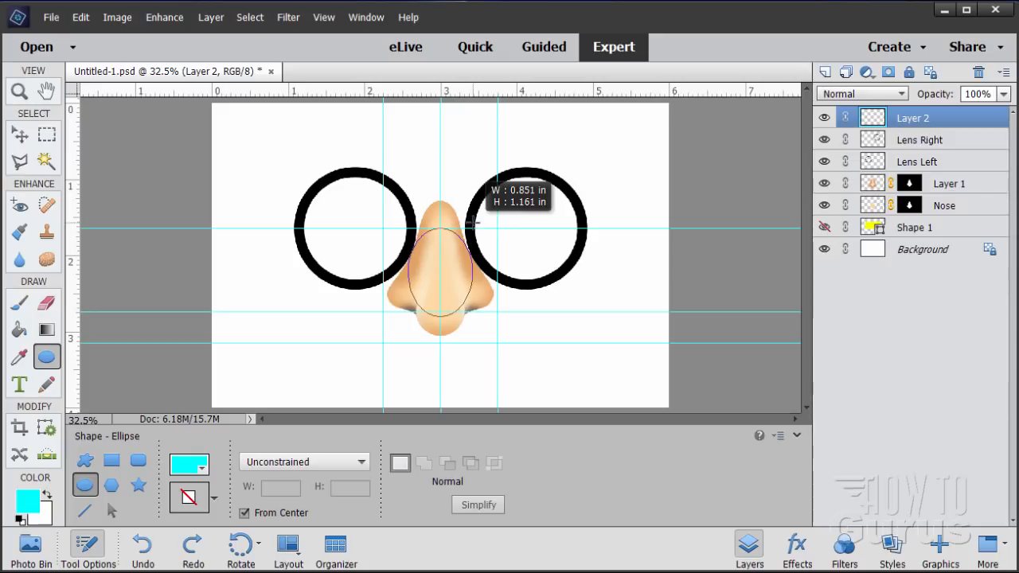
pyautogui.moveTo(474, 224); pyautogui.dragTo(475, 228)
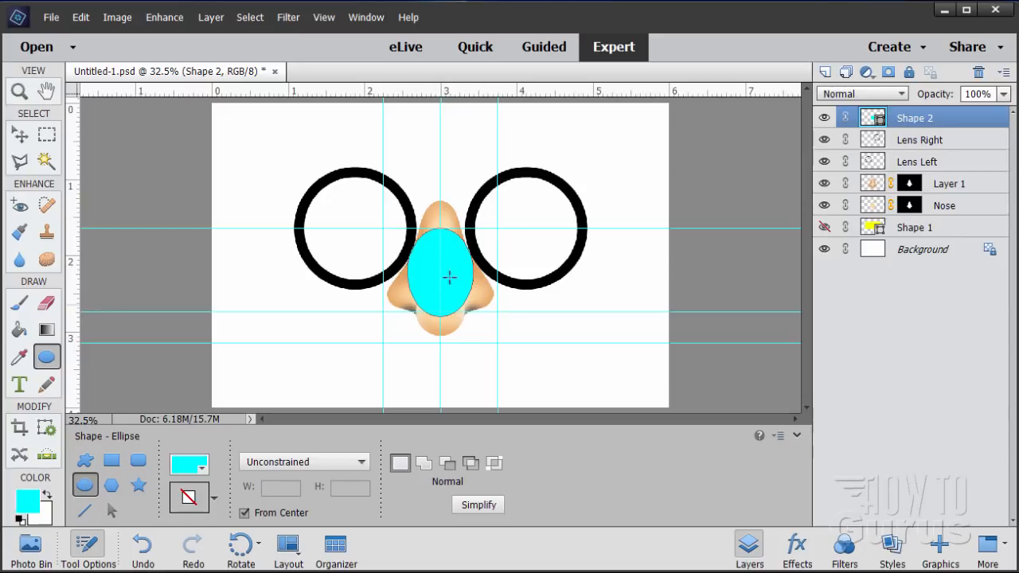
# Step: Apply a 40 px black stroke layer style to the cyan ellipse, positioned Outside at 100% opacity
pyautogui.click(19, 138)
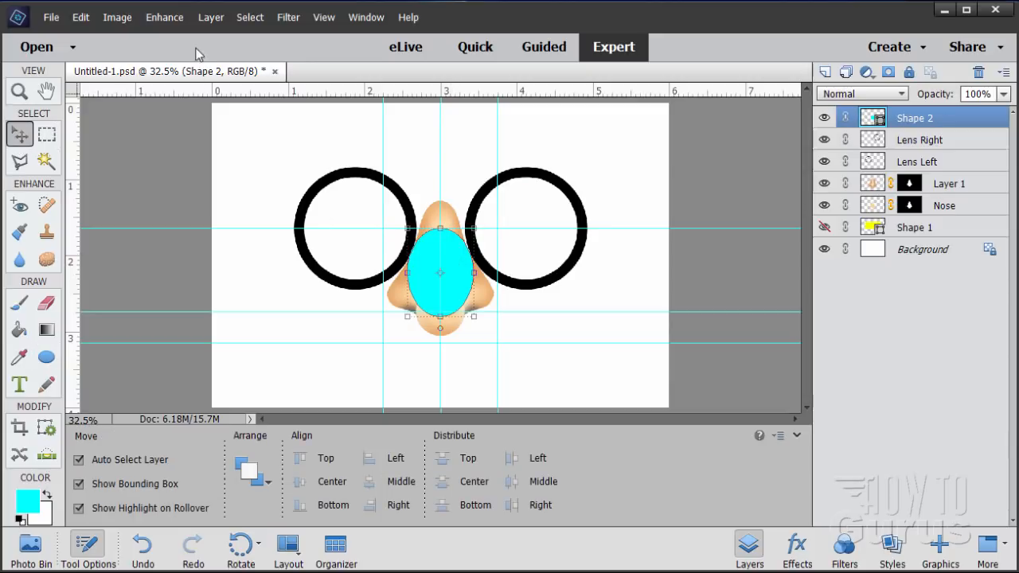
pyautogui.click(210, 16)
pyautogui.moveTo(256, 107)
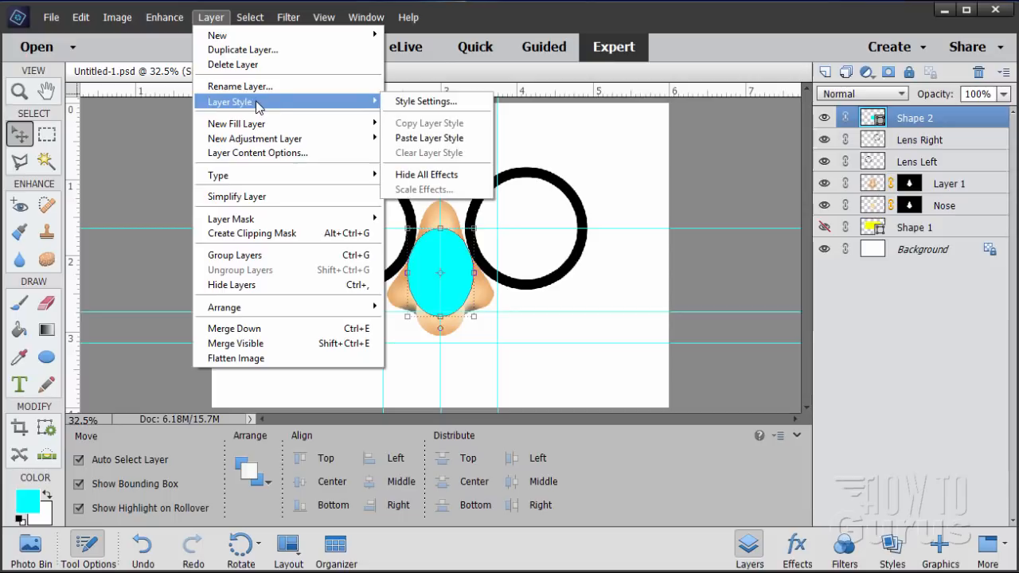
pyautogui.click(407, 102)
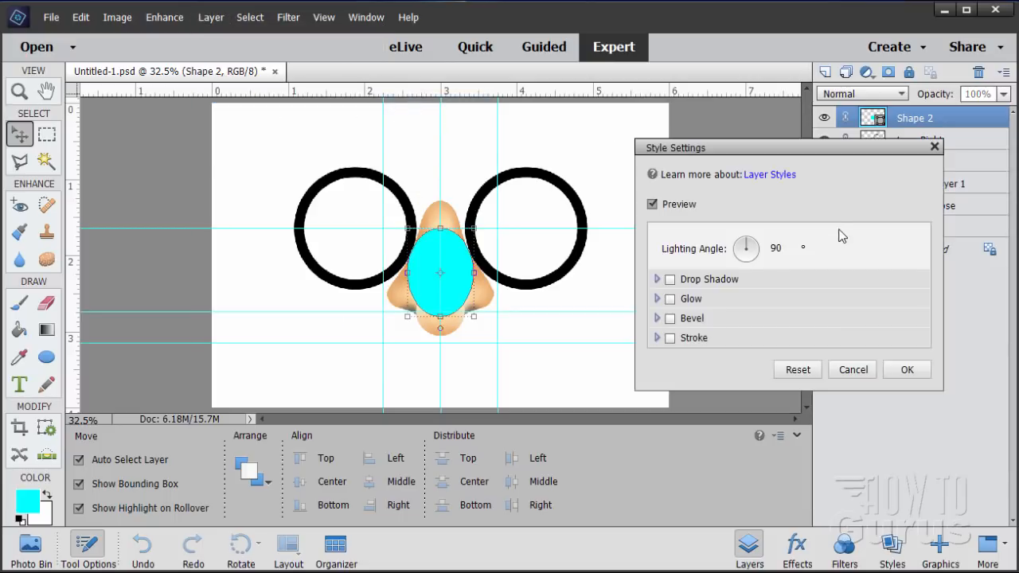
pyautogui.click(670, 339)
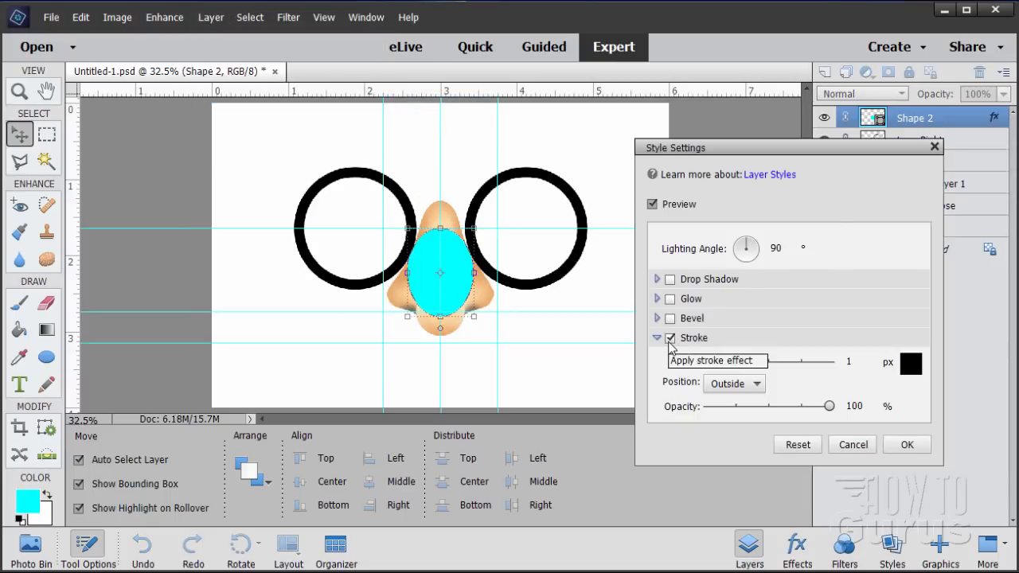
pyautogui.click(845, 363)
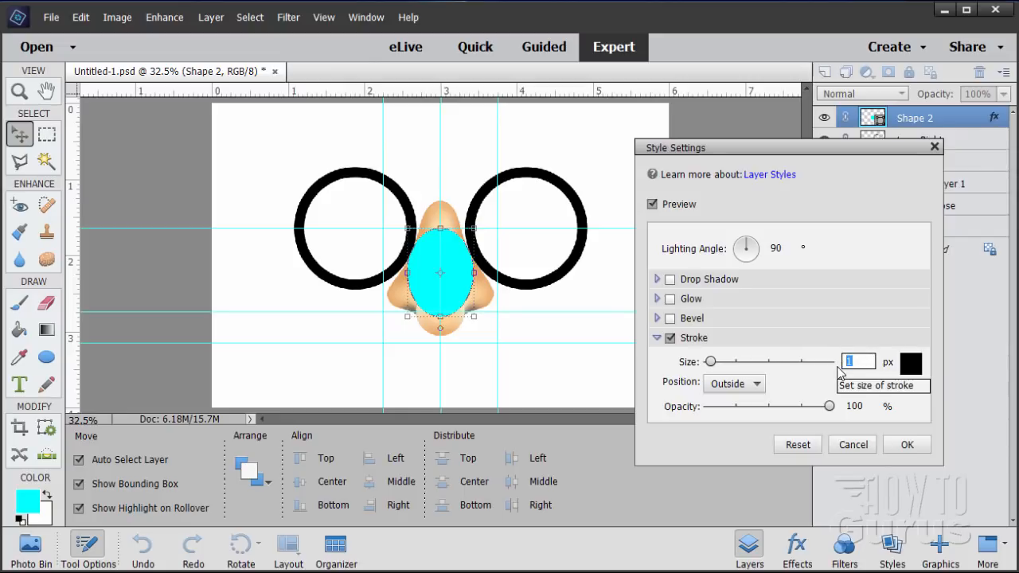
pyautogui.write('40')
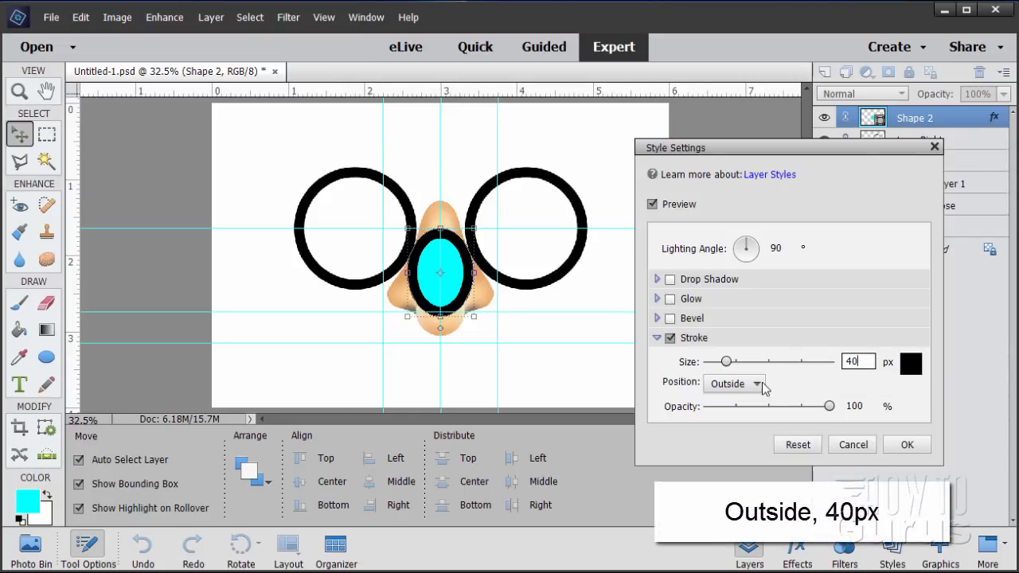
pyautogui.click(761, 387)
pyautogui.click(732, 412)
pyautogui.click(729, 384)
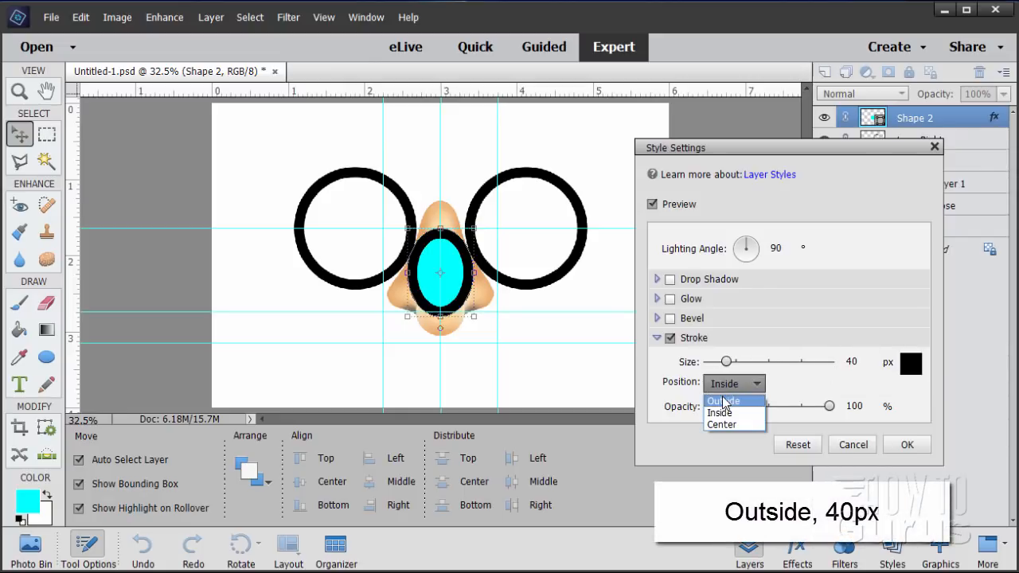
pyautogui.click(723, 401)
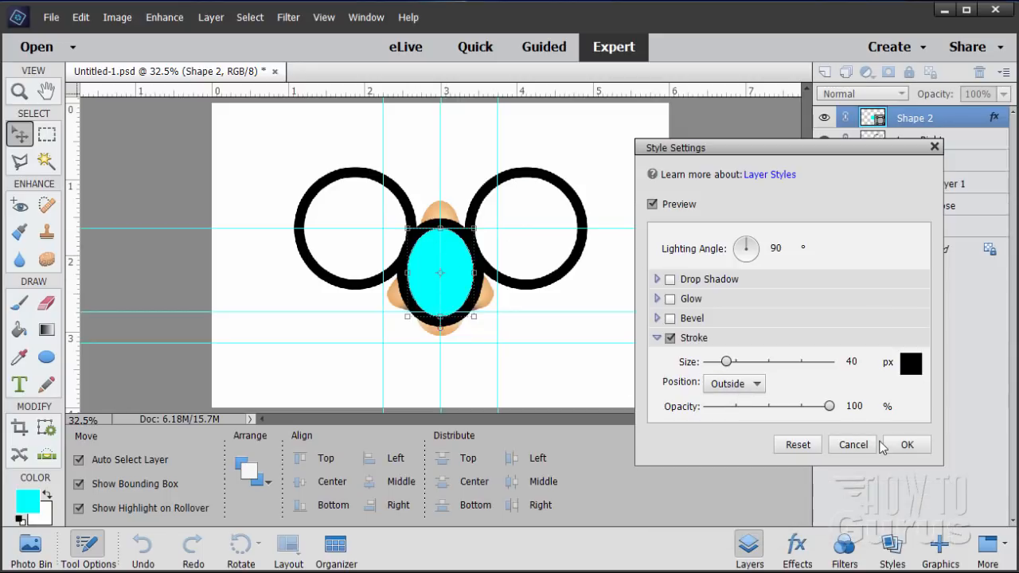
pyautogui.click(906, 445)
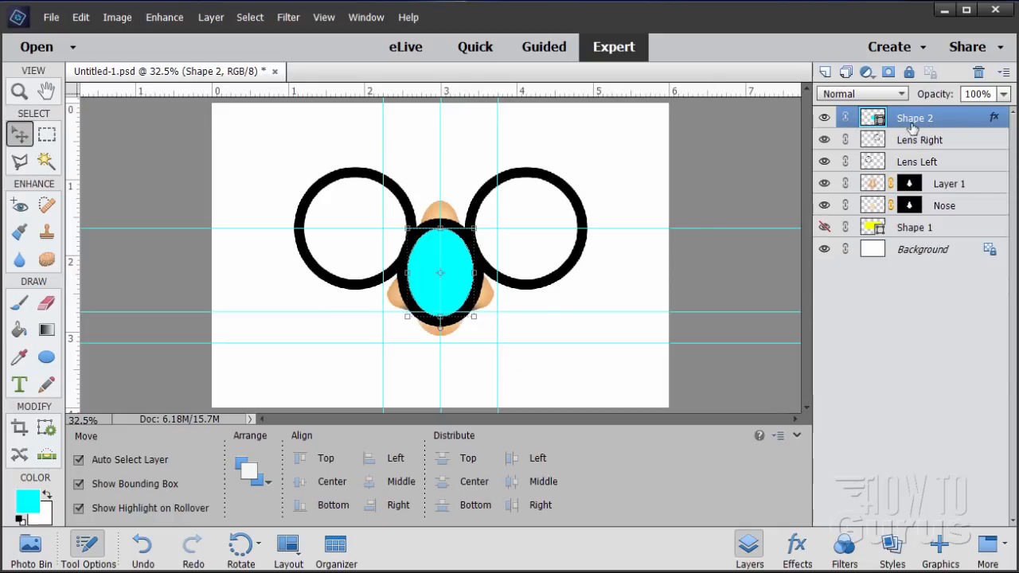
# Step: Simplify the Shape 2 layer, delete the cyan fill inside its black ring with a Magic Wand selection, and deselect
pyautogui.rightClick(908, 126)
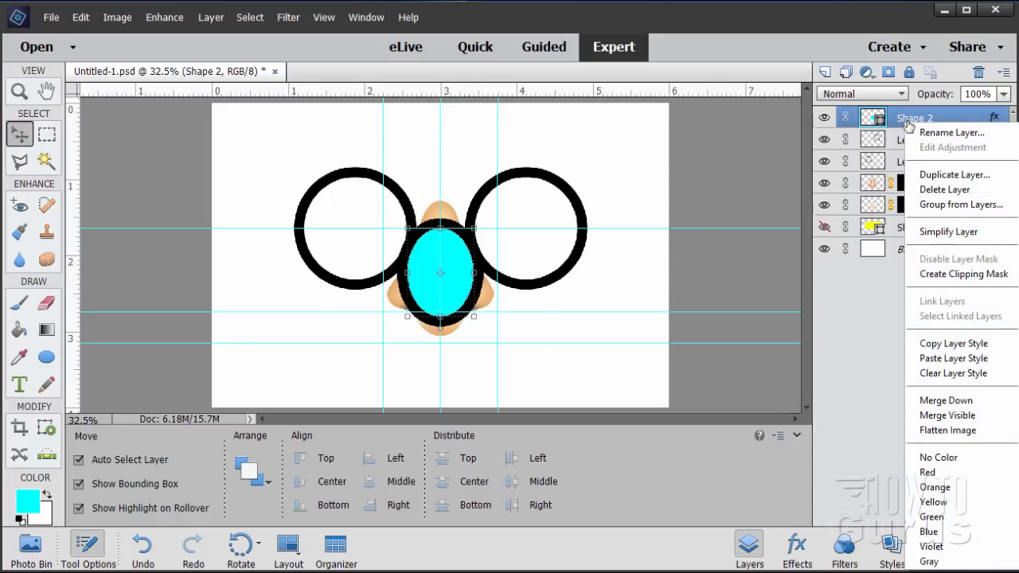
pyautogui.click(934, 231)
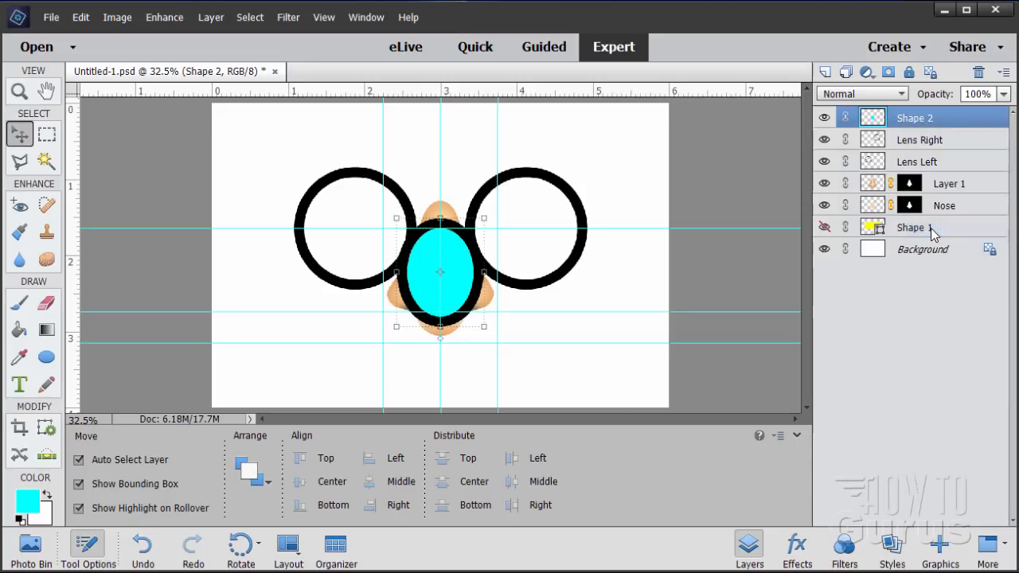
pyautogui.click(45, 162)
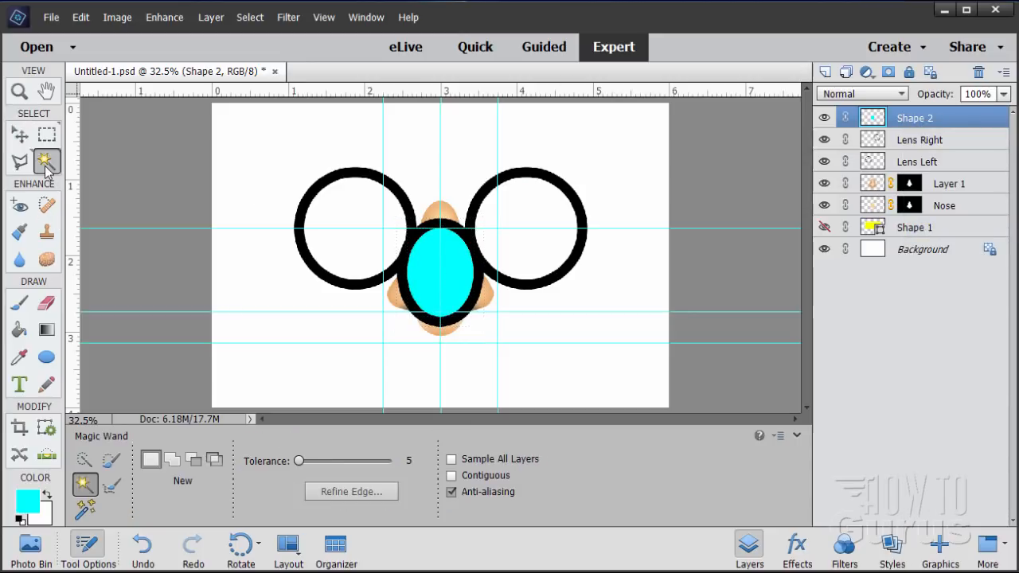
pyautogui.click(432, 275)
pyautogui.press('Delete')
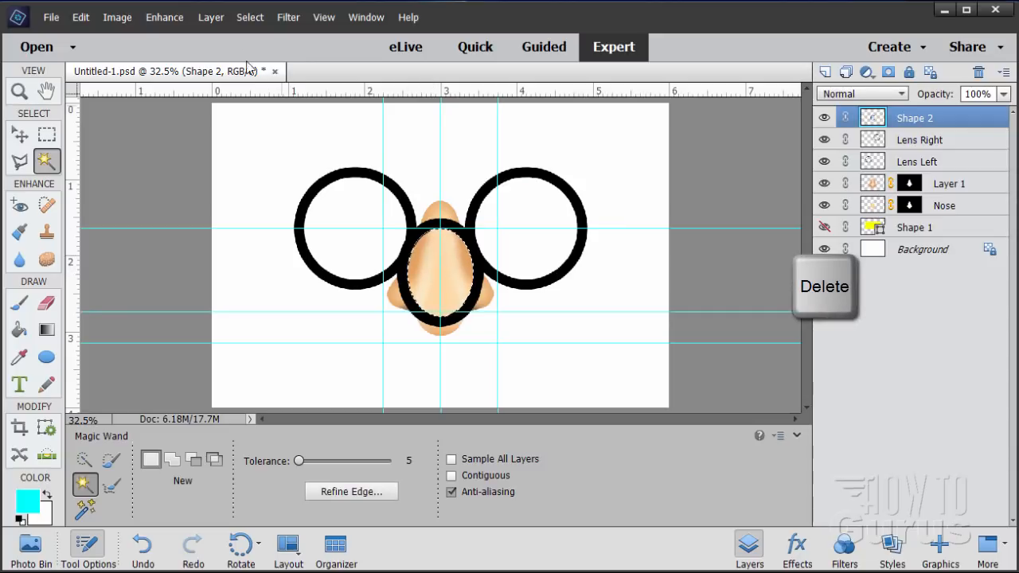
pyautogui.click(250, 16)
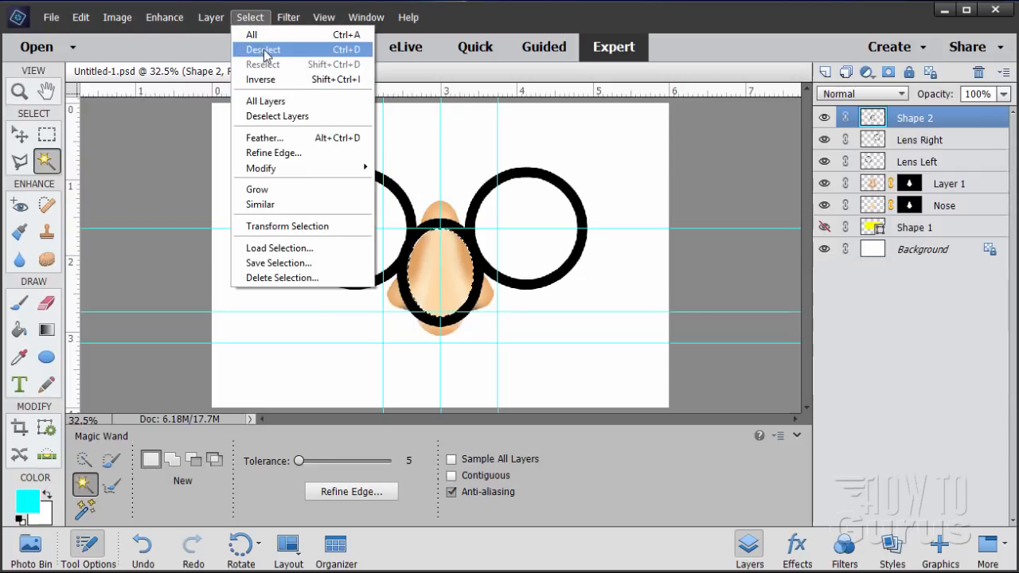
pyautogui.click(263, 46)
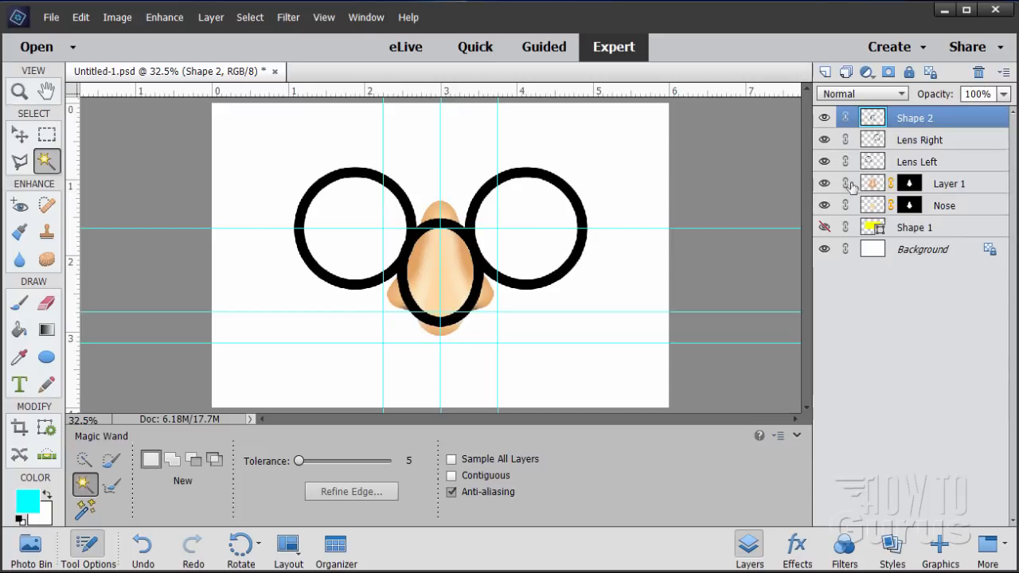
# Step: Select the transparent area around the Lens Left ring, erase the oval's lower left part on Shape 2 with the 80 px Eraser, and deselect
pyautogui.click(912, 163)
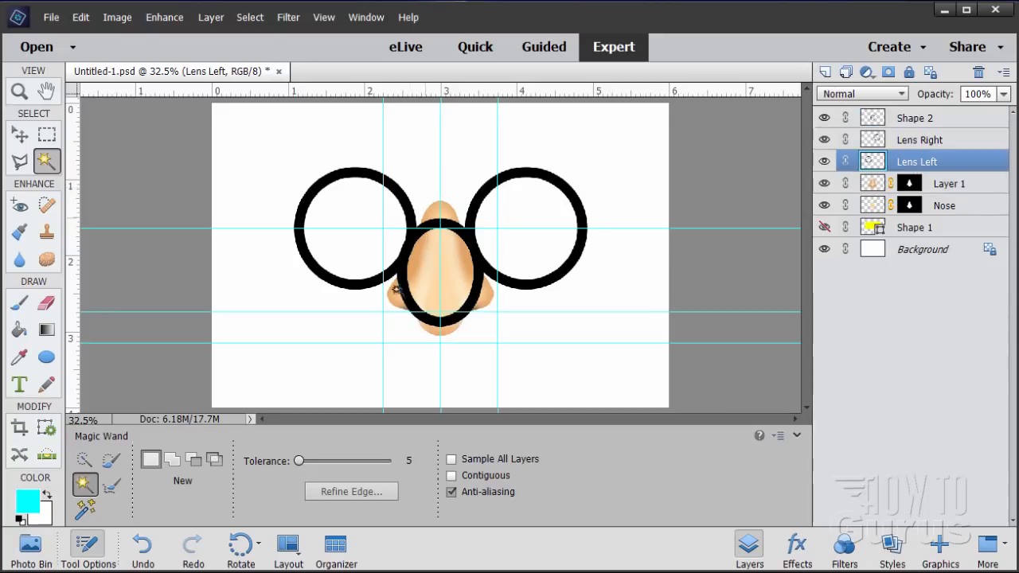
pyautogui.click(351, 335)
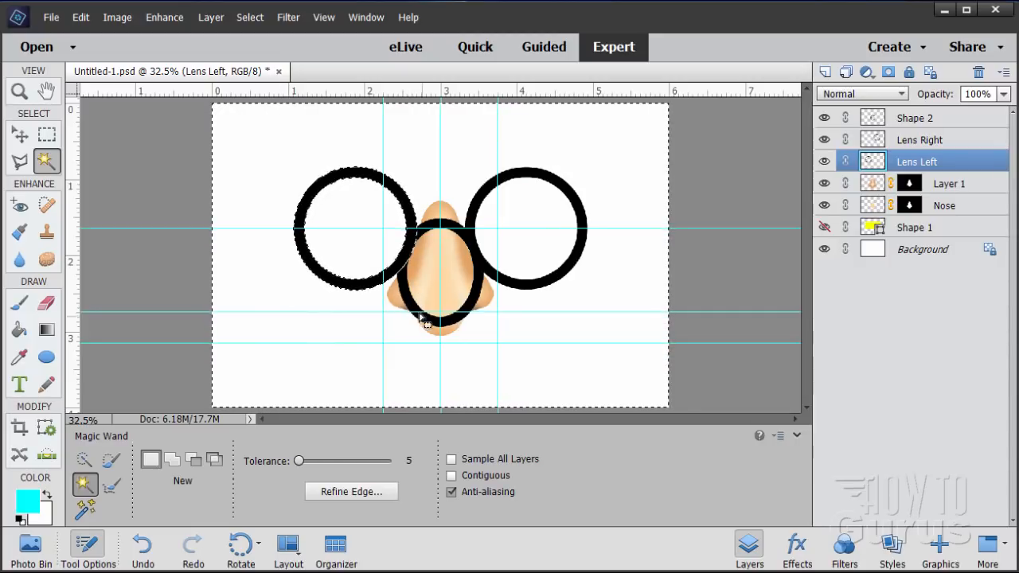
pyautogui.click(46, 302)
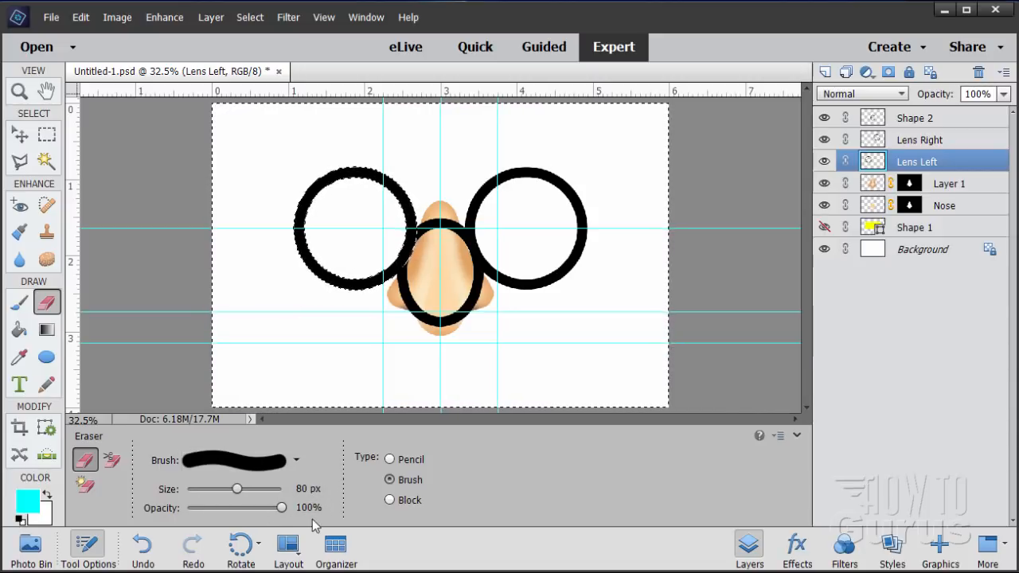
pyautogui.click(925, 120)
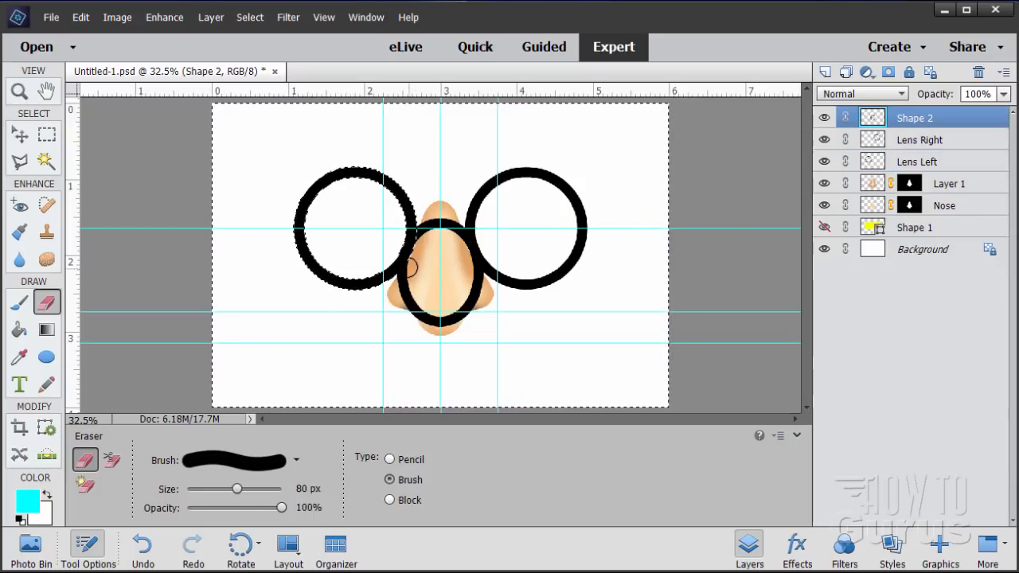
pyautogui.moveTo(409, 266)
pyautogui.mouseDown()
pyautogui.moveTo(418, 303)
pyautogui.moveTo(402, 273)
pyautogui.moveTo(407, 293)
pyautogui.moveTo(414, 270)
pyautogui.mouseUp()
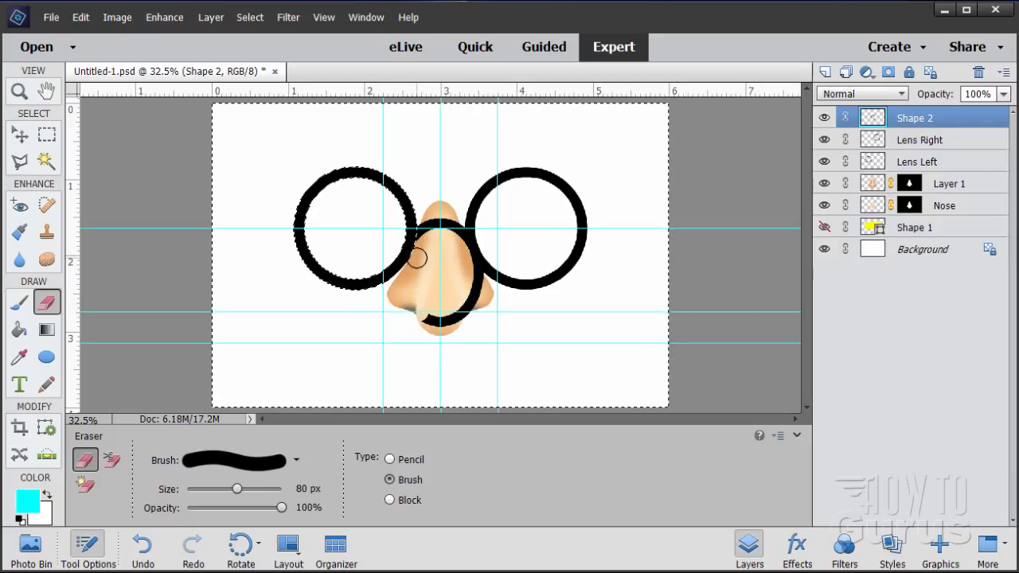
pyautogui.click(50, 161)
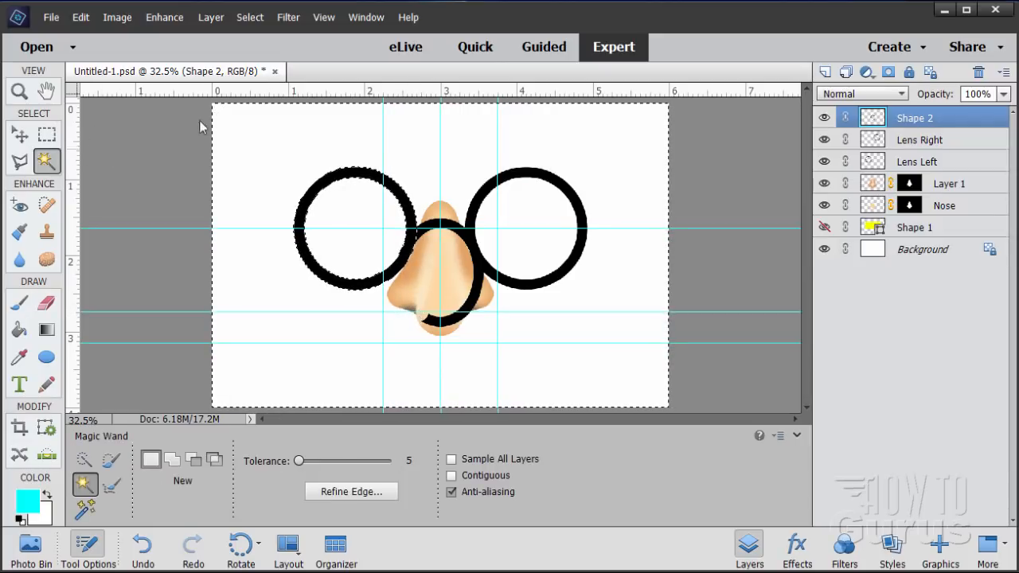
pyautogui.click(249, 16)
pyautogui.click(267, 50)
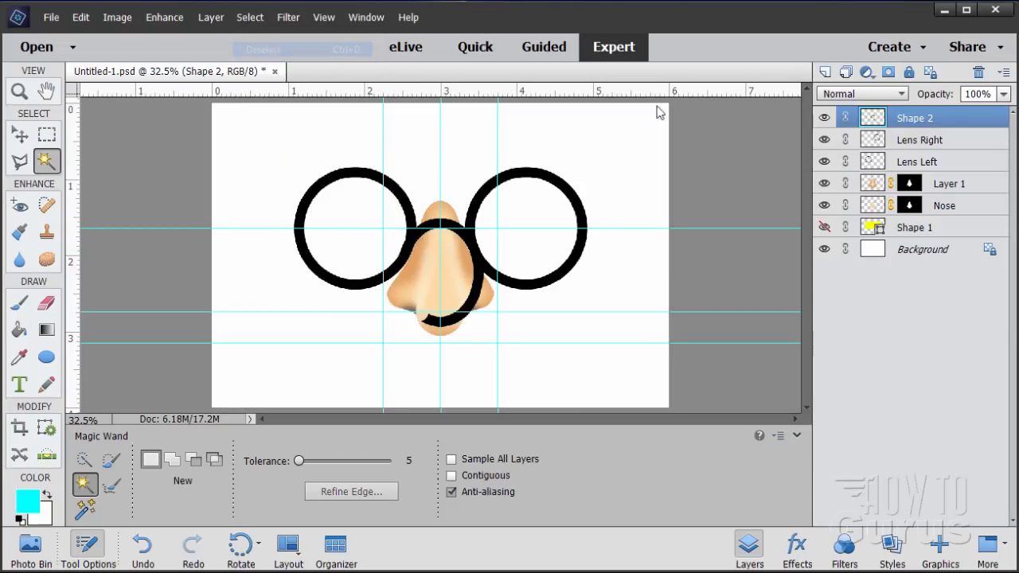
# Step: Select the transparent area around the Lens Right ring, erase the oval's remaining lower right part on Shape 2, and deselect
pyautogui.click(933, 142)
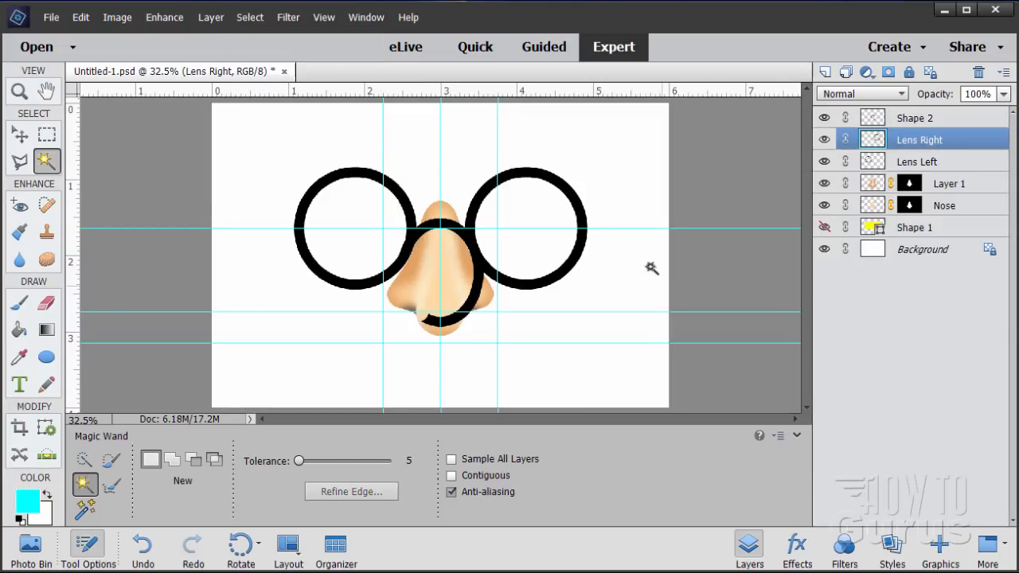
pyautogui.click(629, 282)
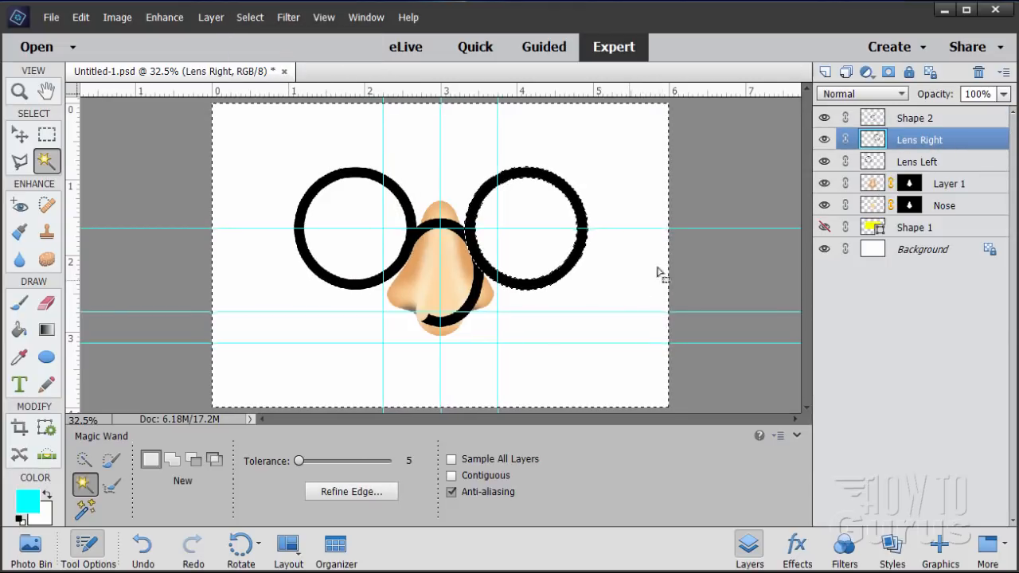
pyautogui.click(913, 119)
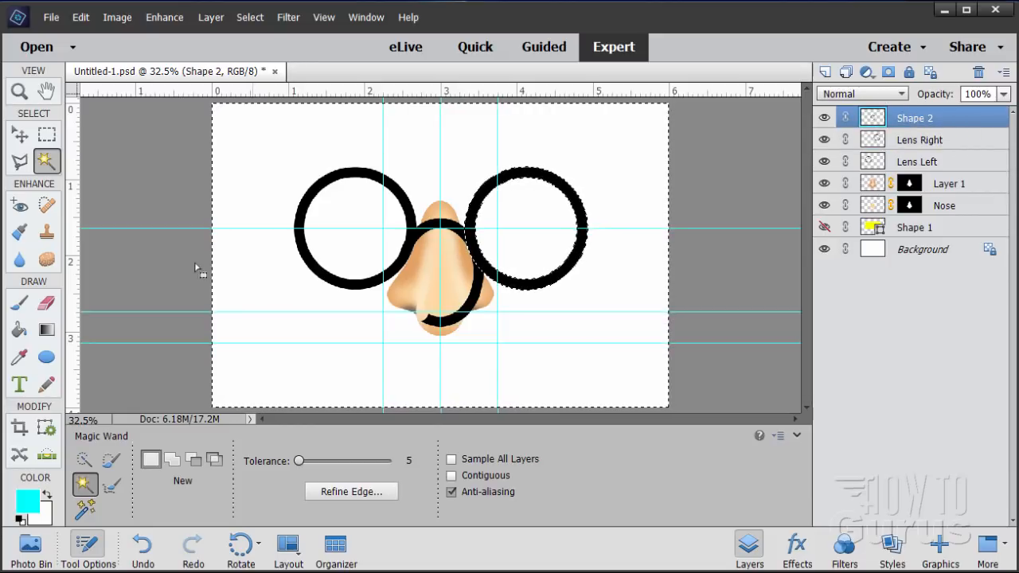
pyautogui.click(56, 306)
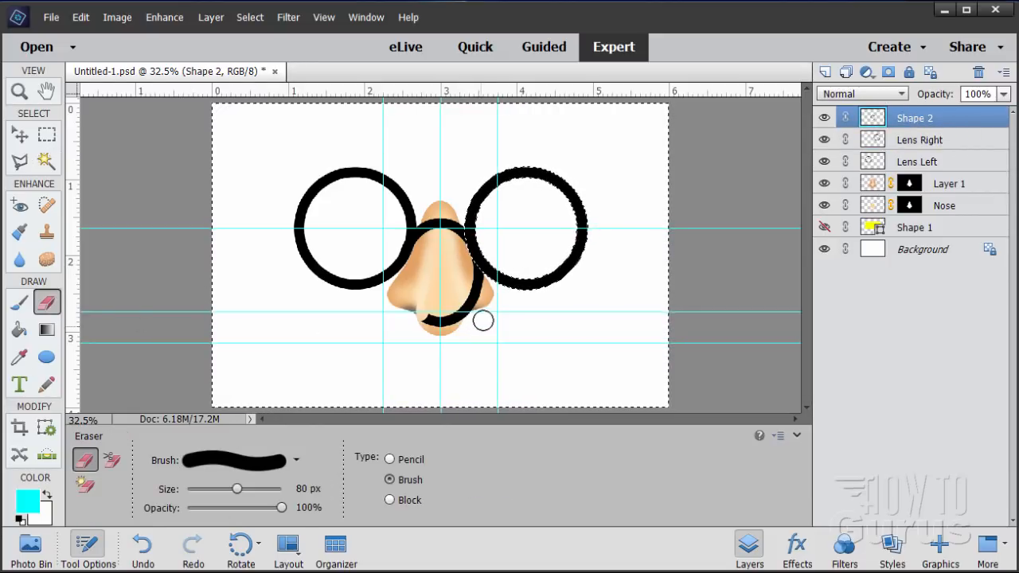
pyautogui.moveTo(471, 263)
pyautogui.mouseDown()
pyautogui.moveTo(477, 291)
pyautogui.moveTo(474, 273)
pyautogui.moveTo(457, 314)
pyautogui.moveTo(406, 326)
pyautogui.moveTo(456, 320)
pyautogui.moveTo(412, 317)
pyautogui.moveTo(471, 308)
pyautogui.moveTo(472, 270)
pyautogui.mouseUp()
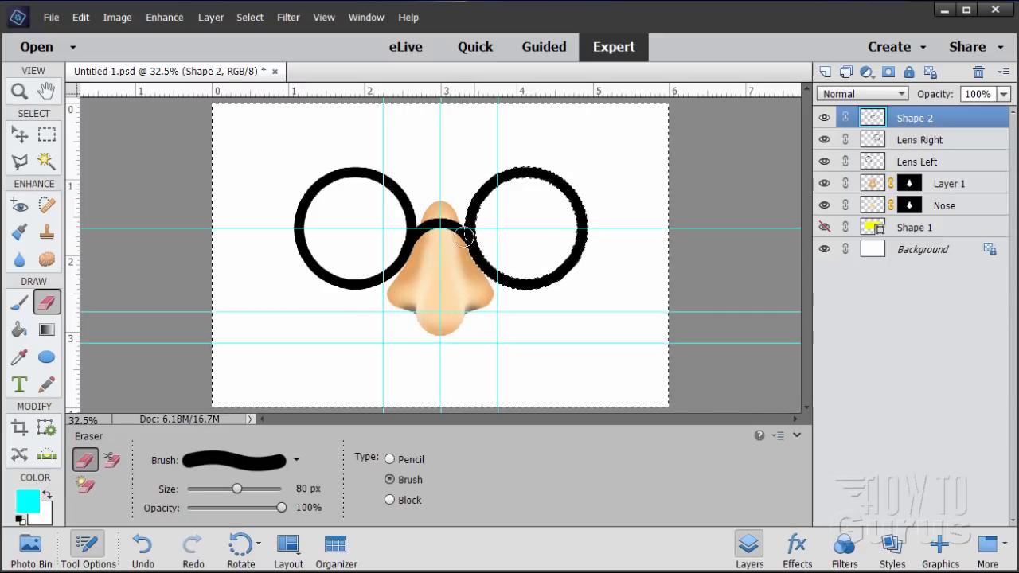
pyautogui.click(249, 17)
pyautogui.click(254, 50)
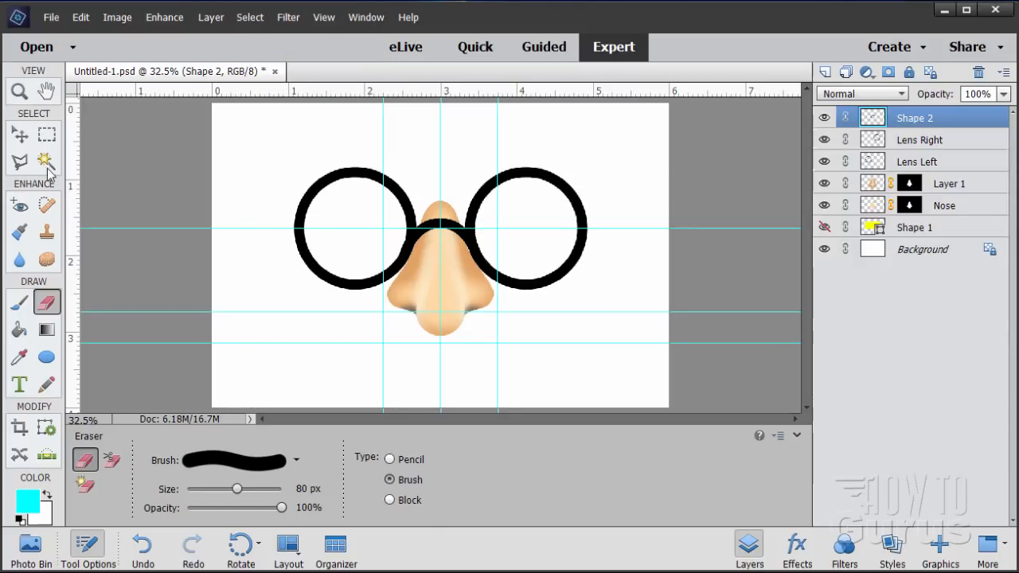
# Step: Clean up Shape 2 inside the left lens opening with the Eraser, using a Magic Wand selection from Lens Left, and deselect
pyautogui.click(915, 166)
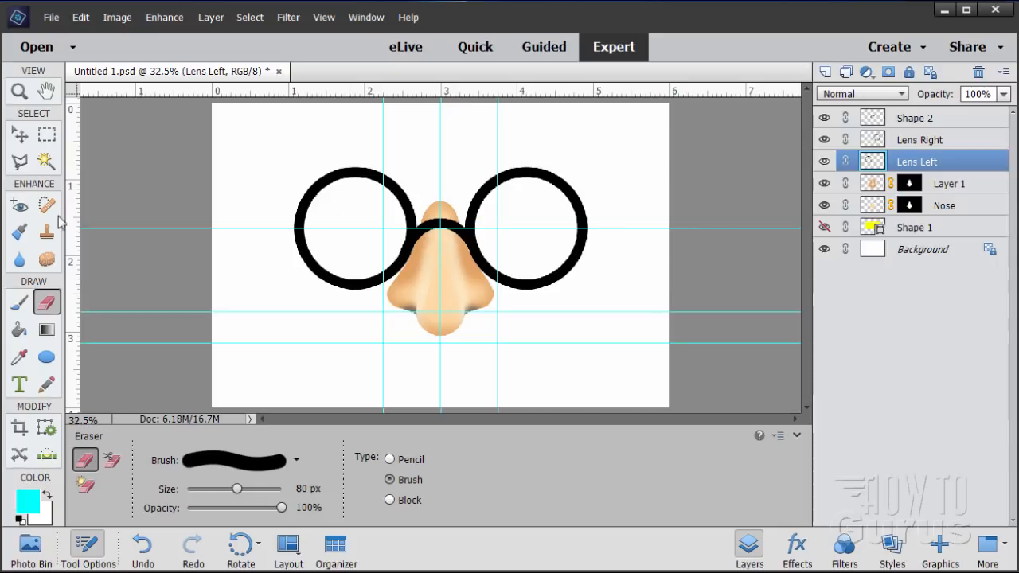
pyautogui.click(46, 160)
pyautogui.click(346, 252)
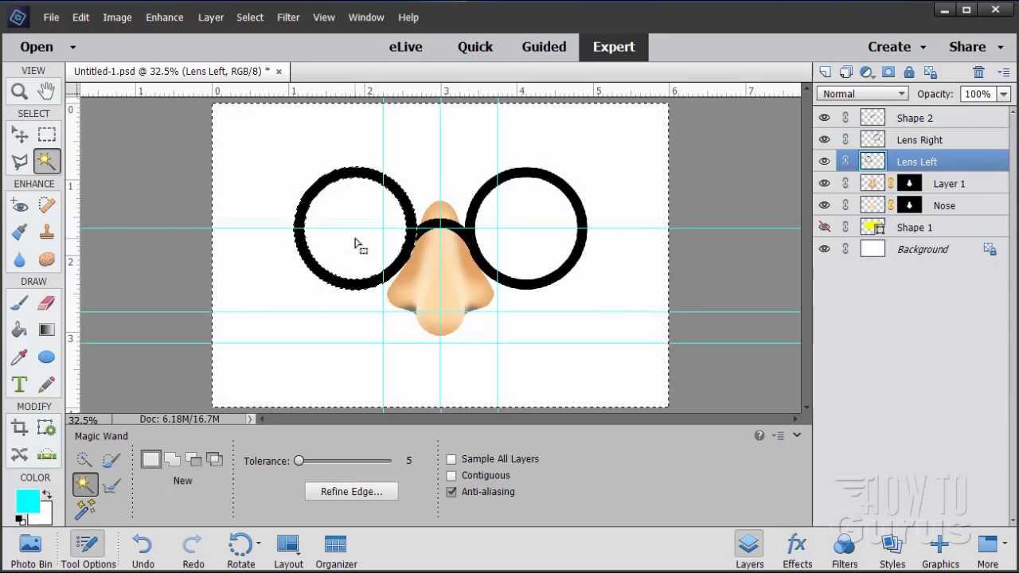
pyautogui.click(45, 303)
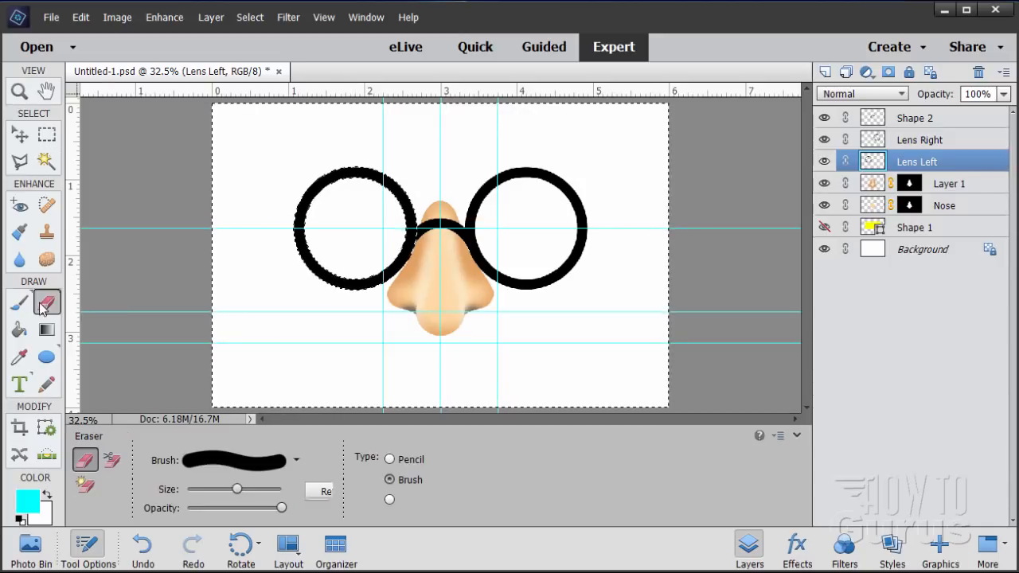
pyautogui.click(940, 124)
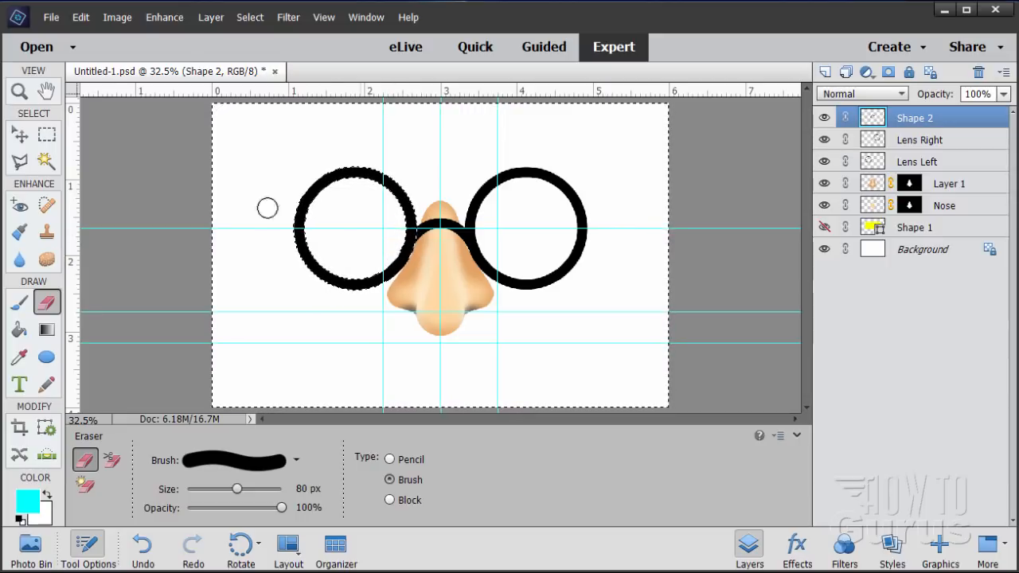
pyautogui.click(250, 17)
pyautogui.click(268, 43)
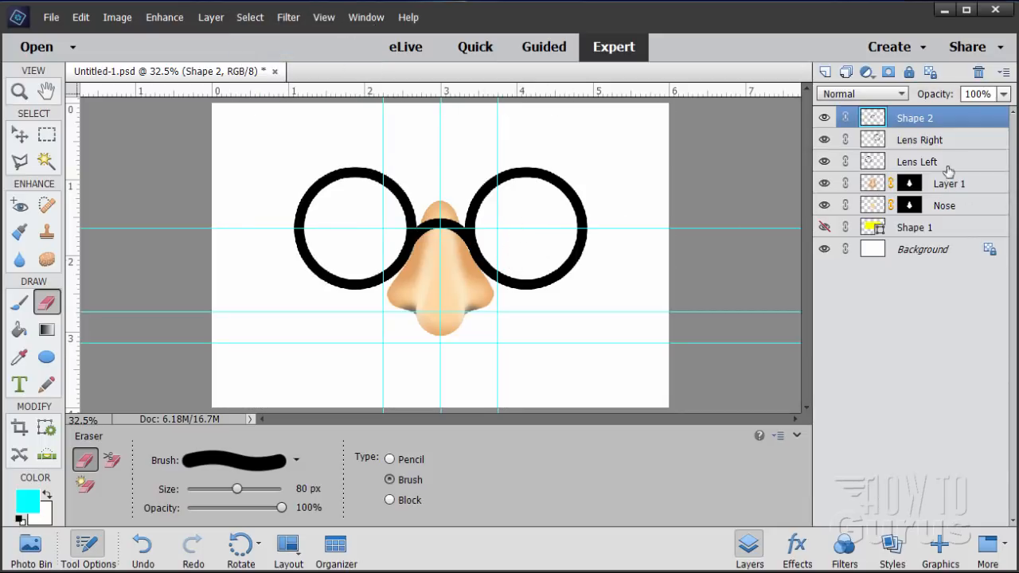
# Step: Clean up Shape 2 inside the right lens opening with the Eraser, using a Magic Wand selection from Lens Right, and deselect
pyautogui.click(930, 150)
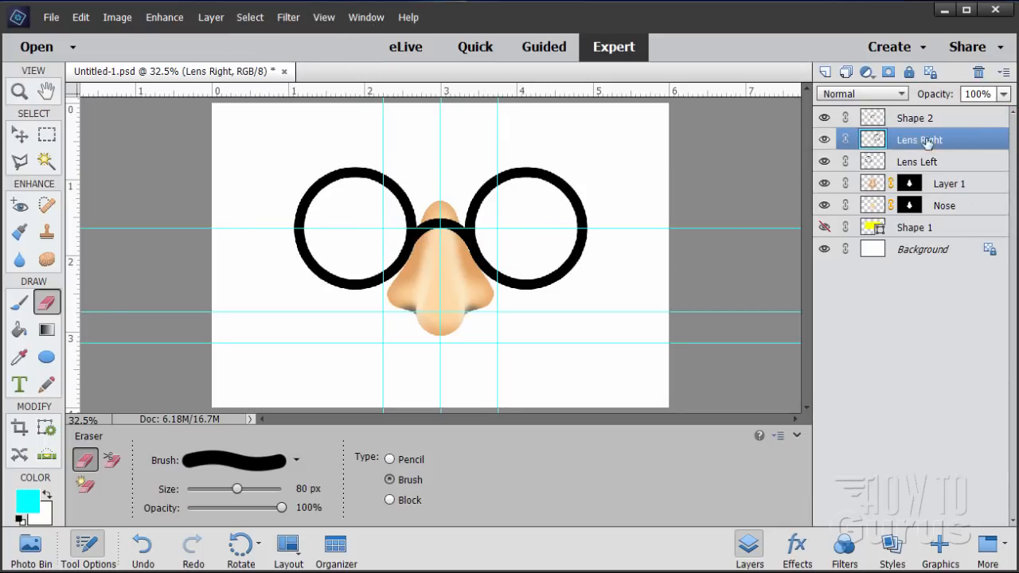
pyautogui.click(46, 161)
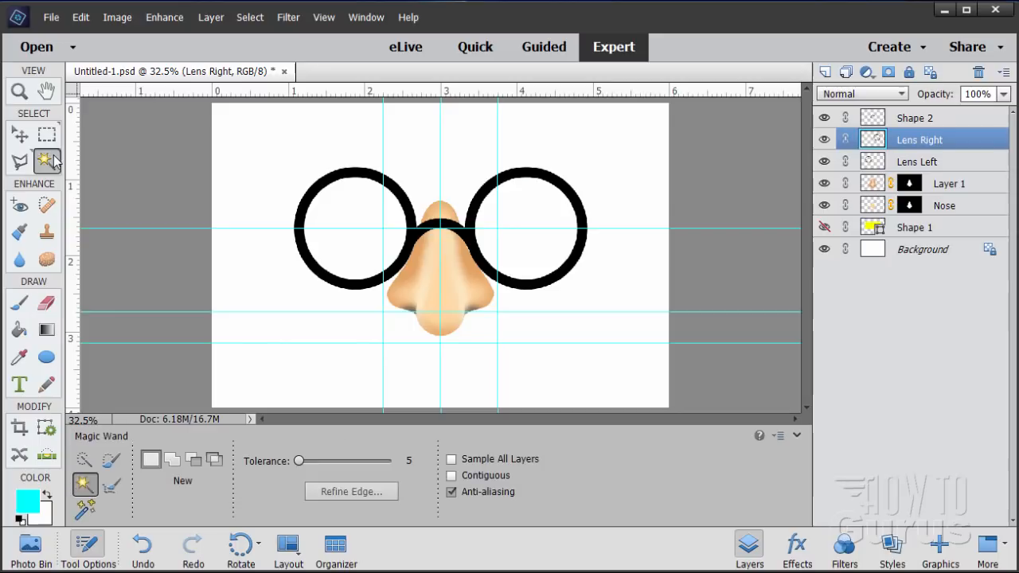
pyautogui.click(533, 213)
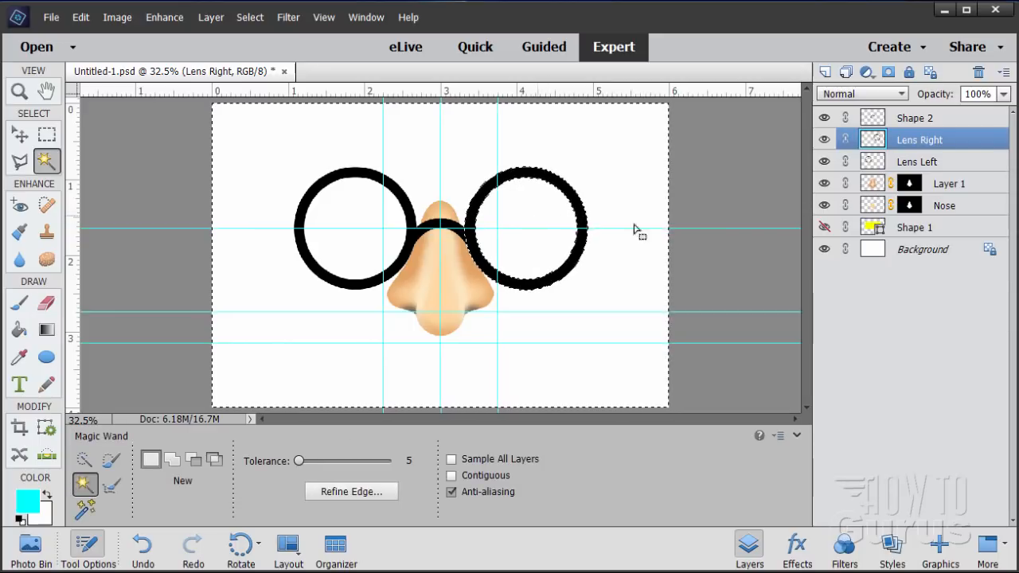
pyautogui.click(913, 117)
pyautogui.click(48, 302)
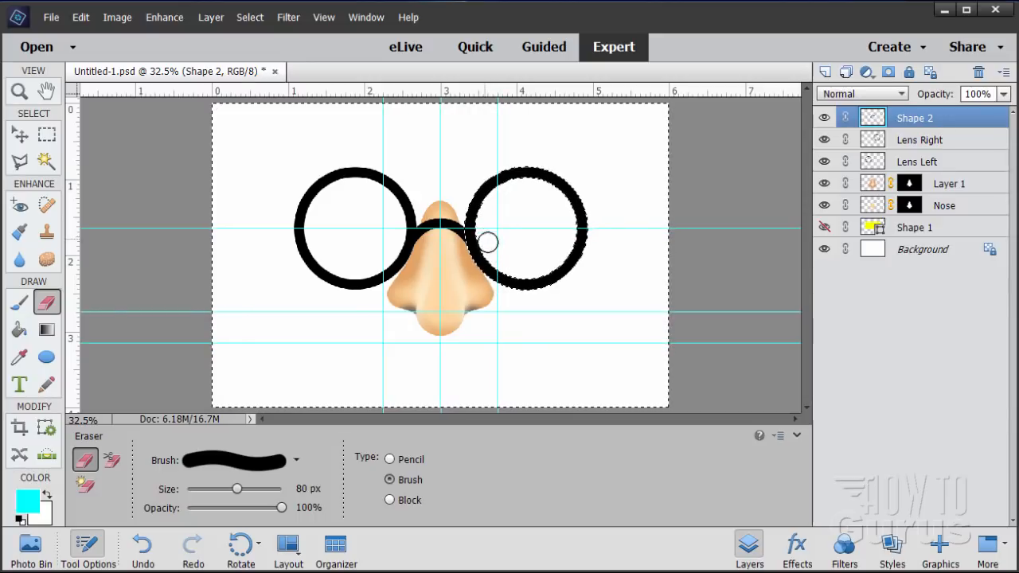
pyautogui.click(249, 17)
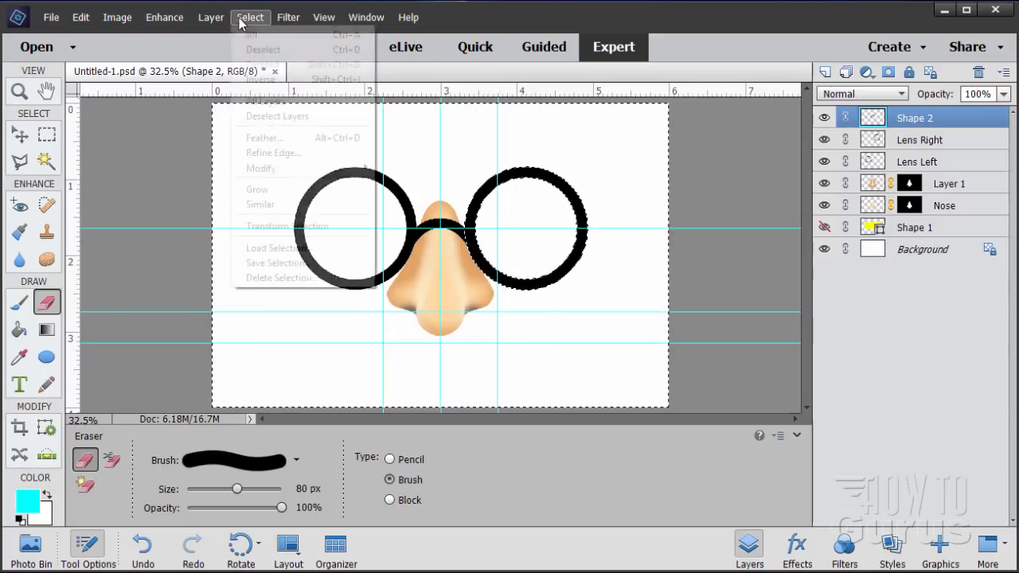
pyautogui.click(271, 43)
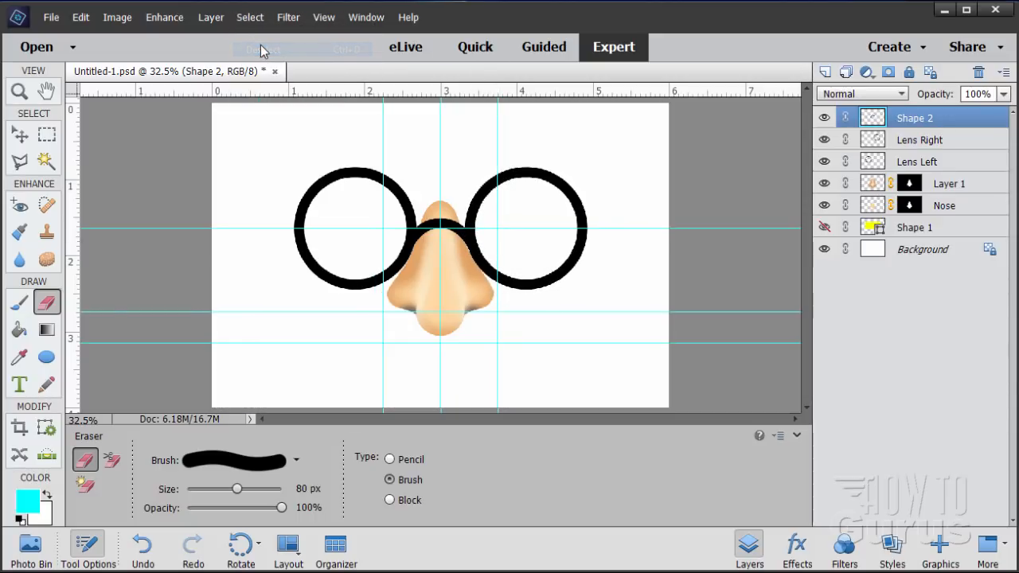
# Step: Hide Layer 1, Nose and Background so only the two lenses and the bridge are shown
pyautogui.click(20, 136)
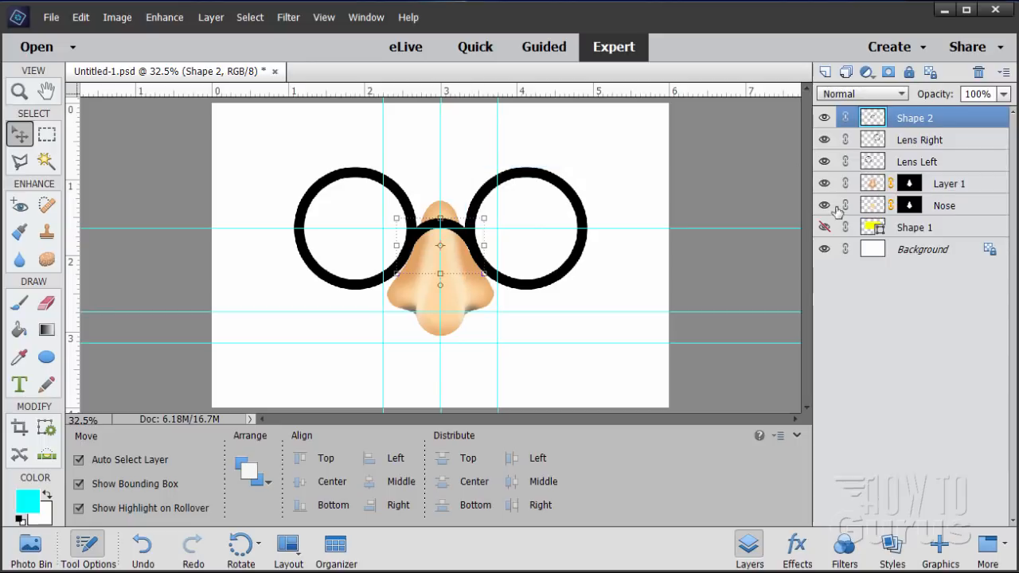
pyautogui.click(824, 183)
pyautogui.click(824, 206)
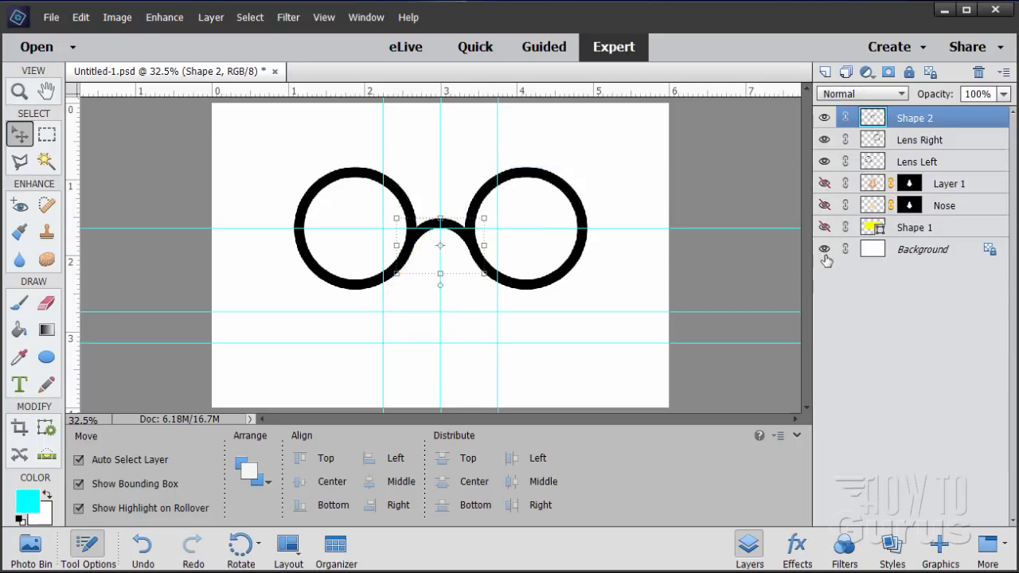
pyautogui.click(824, 250)
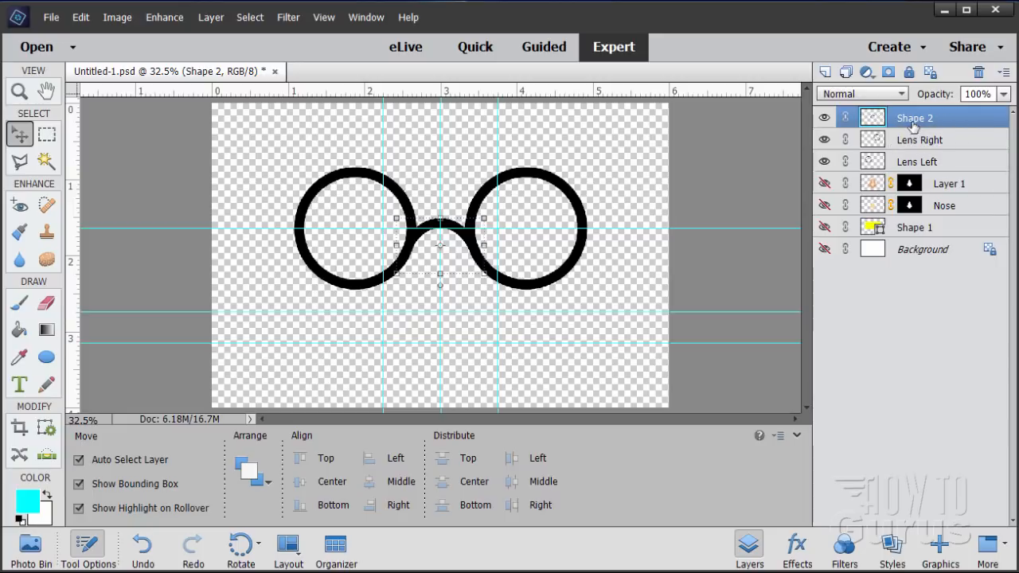
# Step: Stamp the visible lens and bridge layers into a new merged layer and rename it glasses
pyautogui.hotkey('ctrl', 'shift', 'alt', 'e')
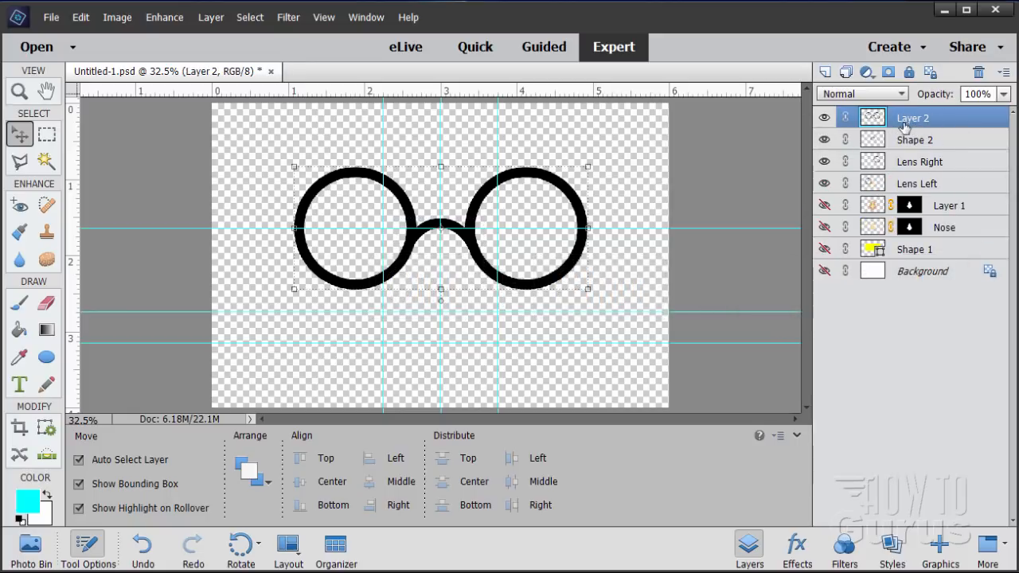
pyautogui.doubleClick(913, 120)
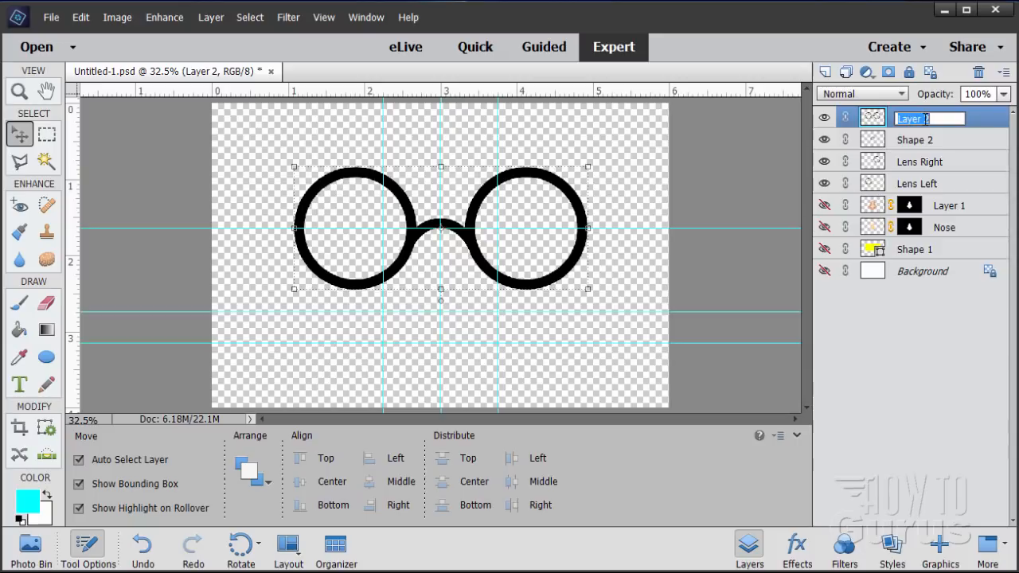
pyautogui.write('glasses')
# Step: Hide Shape 2, Lens Right and Lens Left, show Layer 1, Nose and Background again, and turn off the guides
pyautogui.click(943, 146)
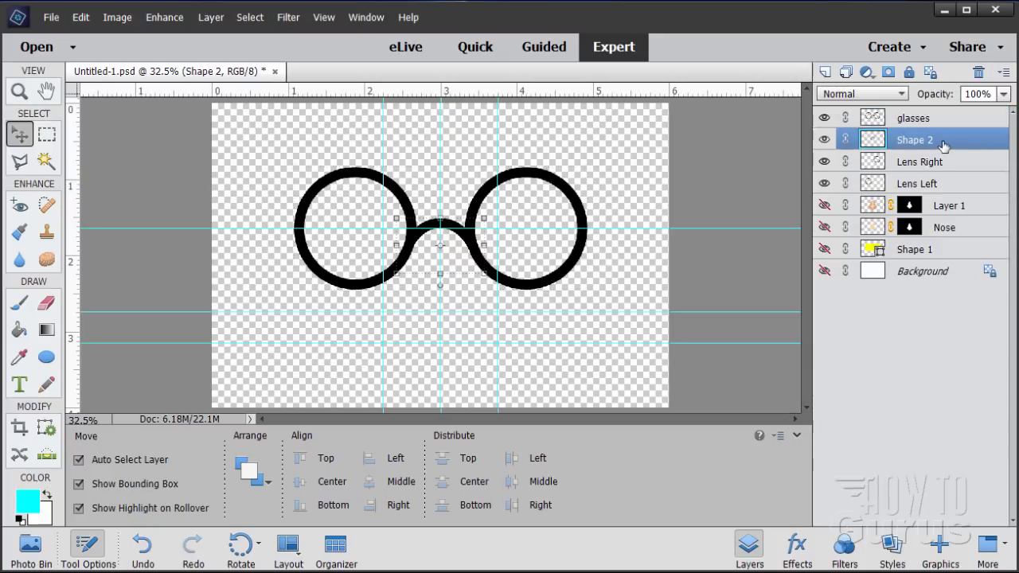
pyautogui.click(824, 140)
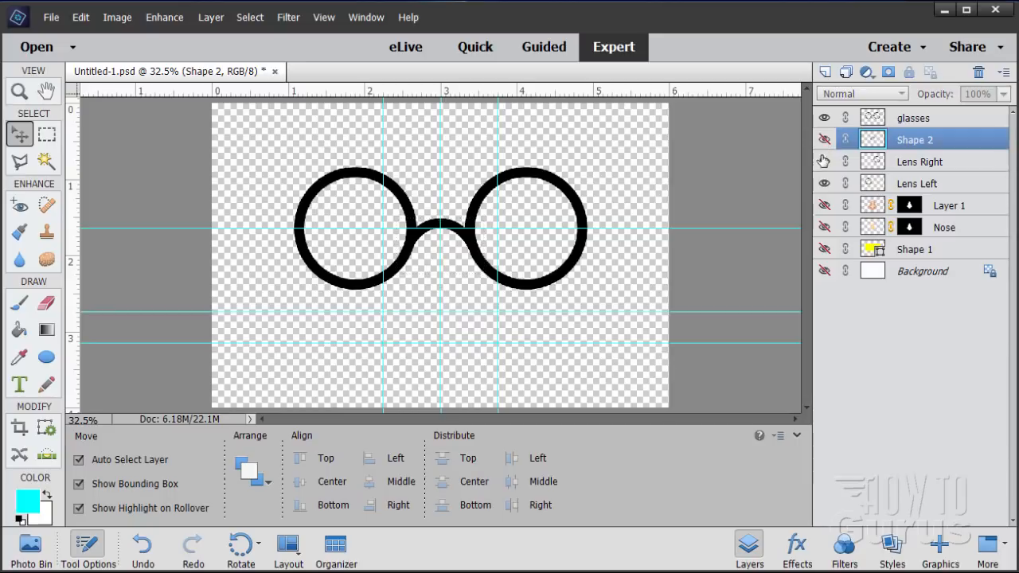
pyautogui.click(824, 205)
pyautogui.click(825, 228)
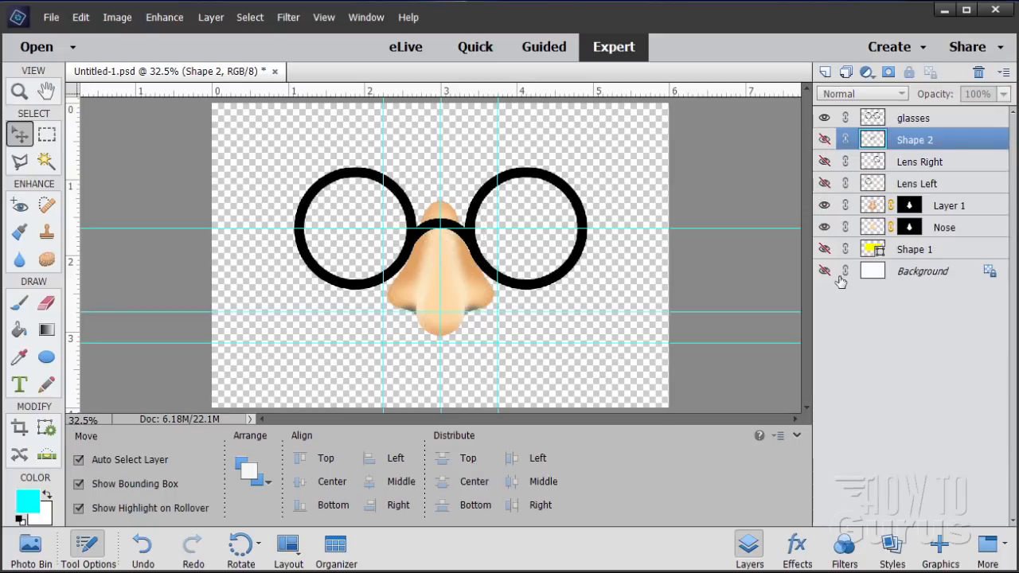
pyautogui.click(825, 272)
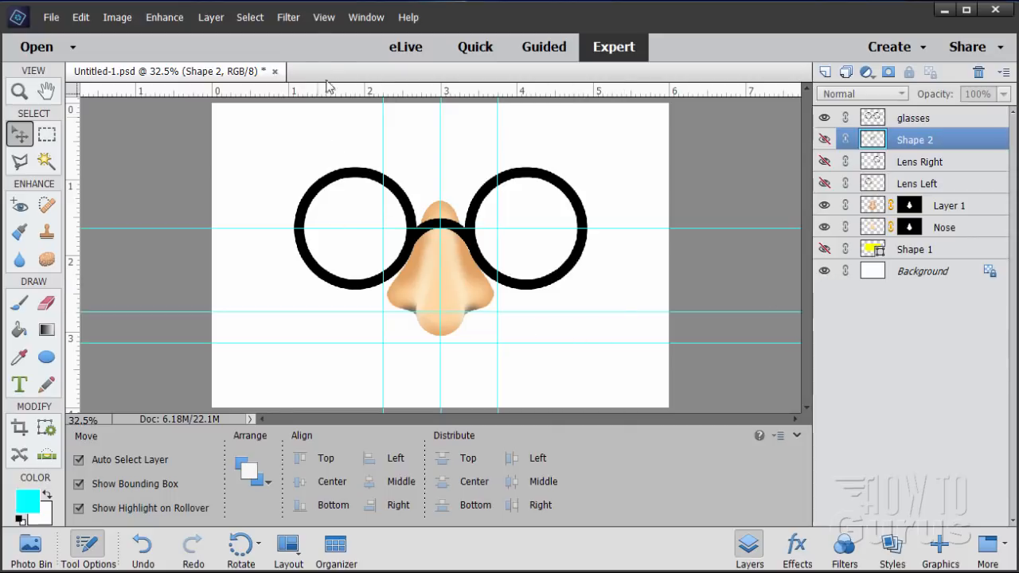
pyautogui.click(324, 17)
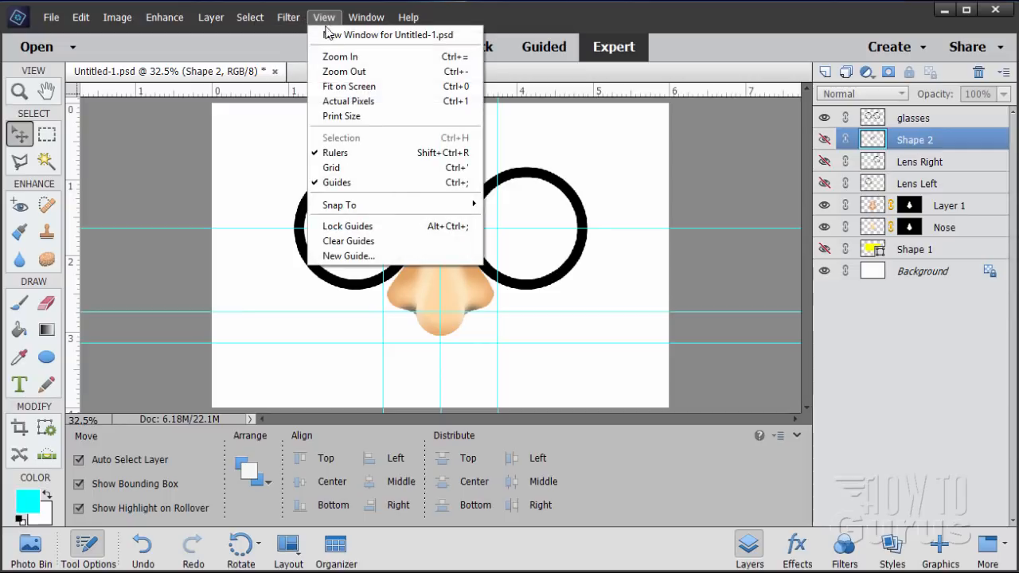
pyautogui.click(343, 182)
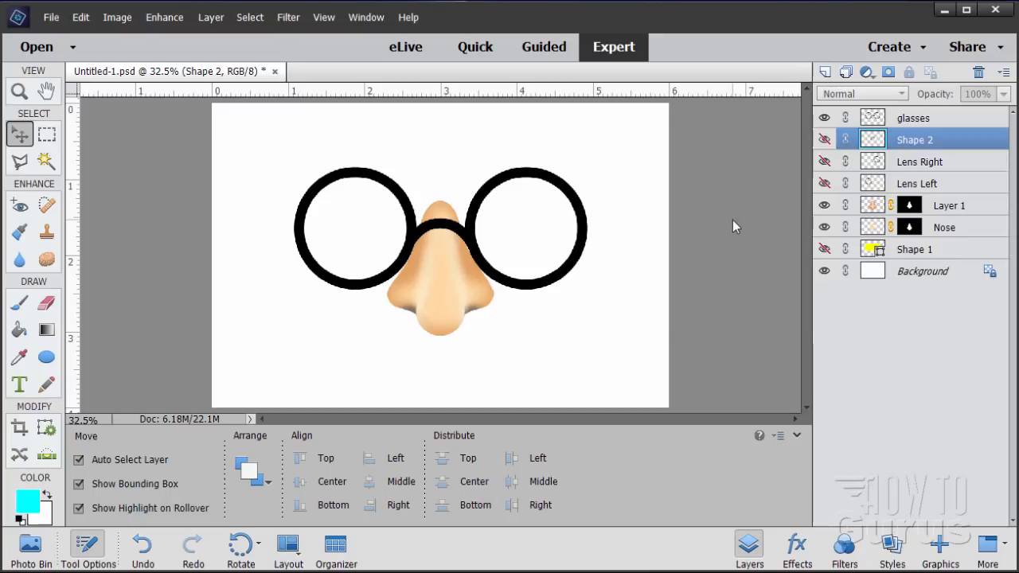
# Step: Add a new layer above glasses and reset the foreground and background colors to the default black and white
pyautogui.click(915, 117)
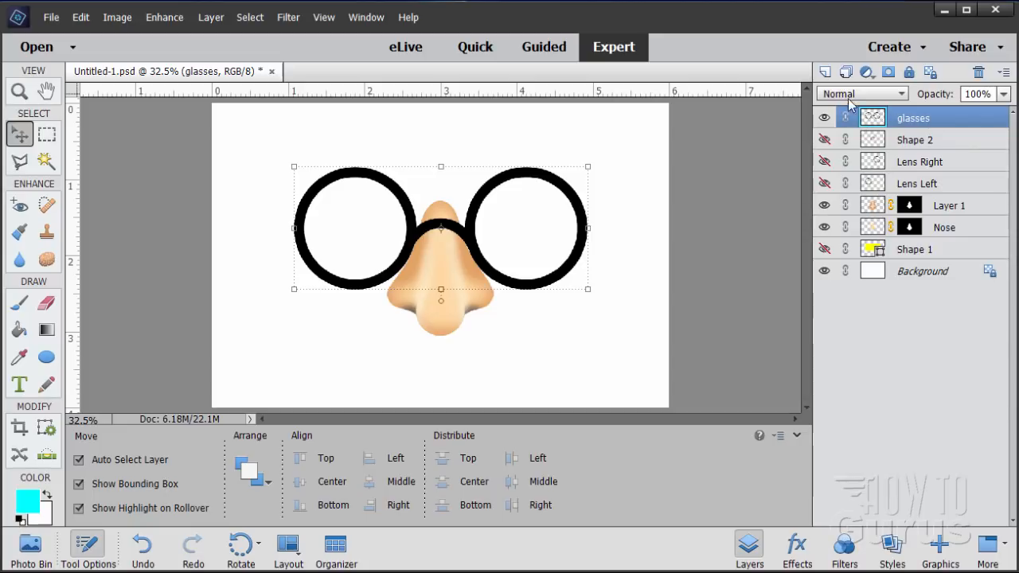
pyautogui.click(826, 73)
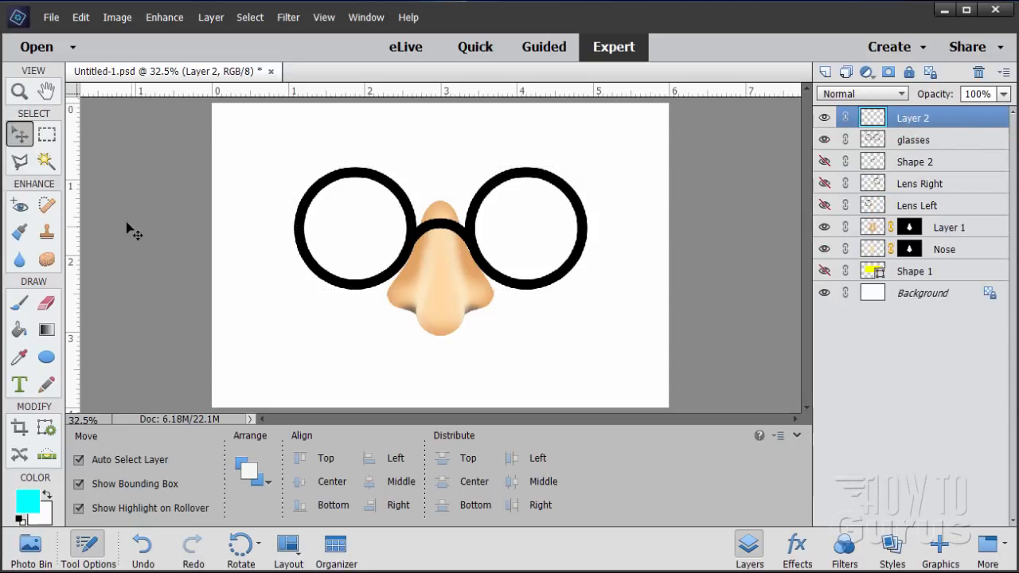
pyautogui.click(20, 519)
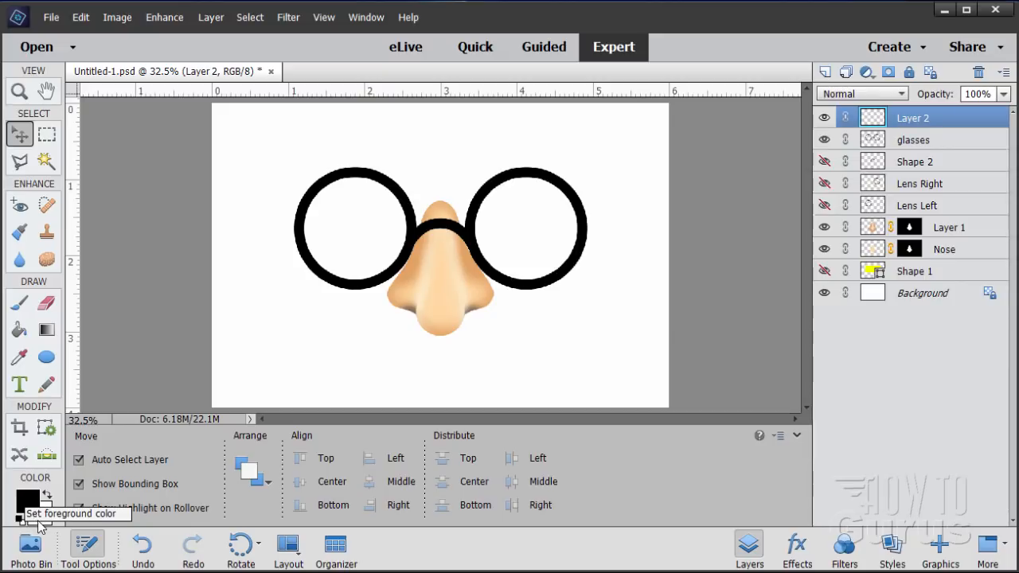
# Step: Draw an unconstrained black ellipse as wide as the left lens opening, with From Center off, and move it above that lens
pyautogui.click(46, 358)
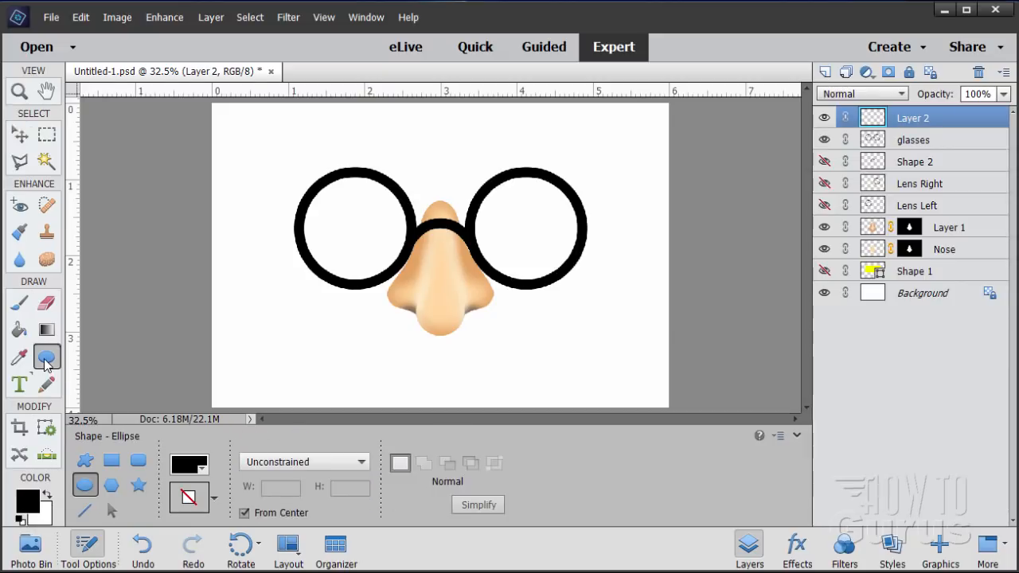
pyautogui.click(295, 463)
pyautogui.click(286, 482)
pyautogui.moveTo(305, 226); pyautogui.dragTo(407, 267)
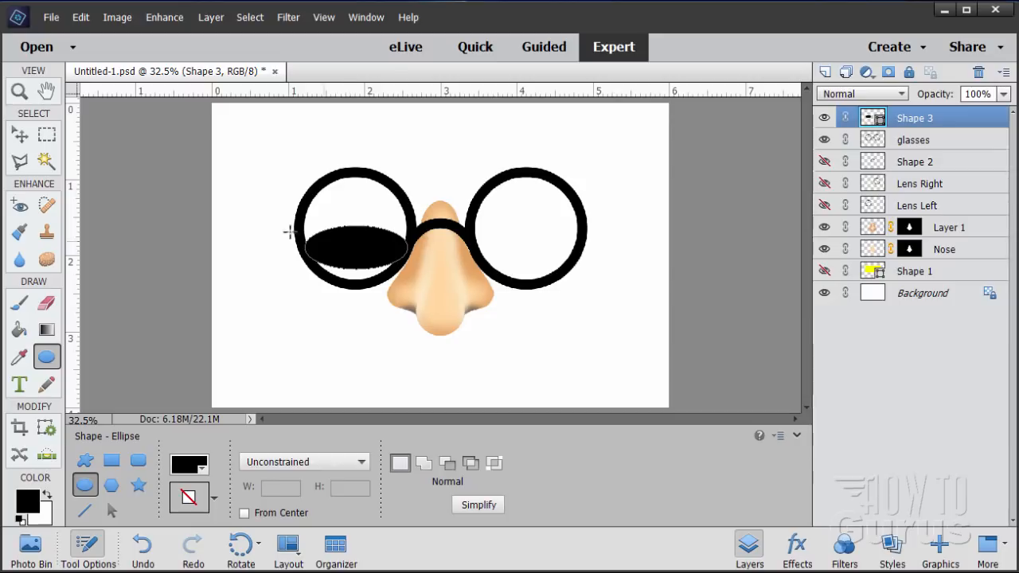
pyautogui.press('v')
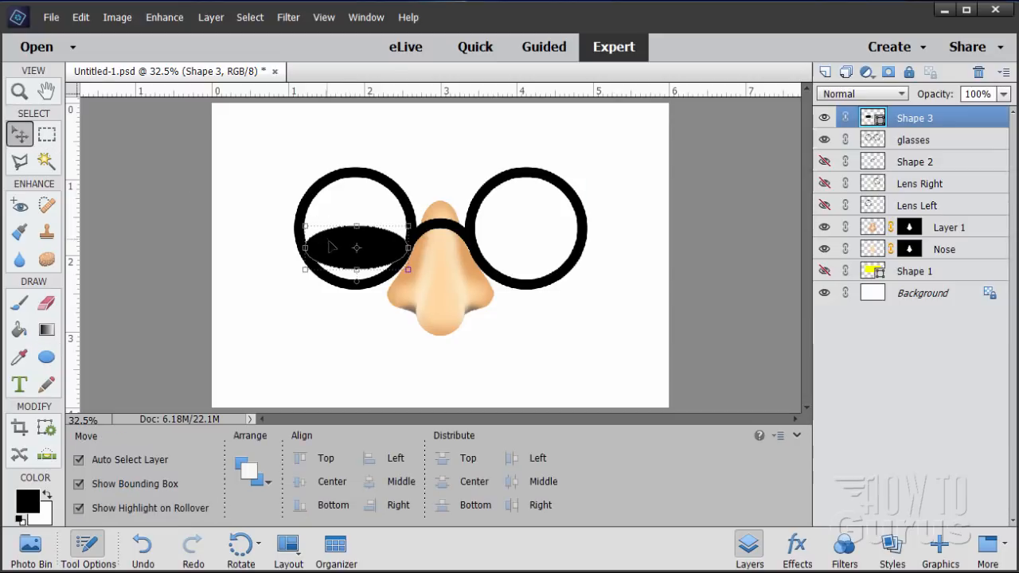
pyautogui.moveTo(332, 248); pyautogui.dragTo(331, 146)
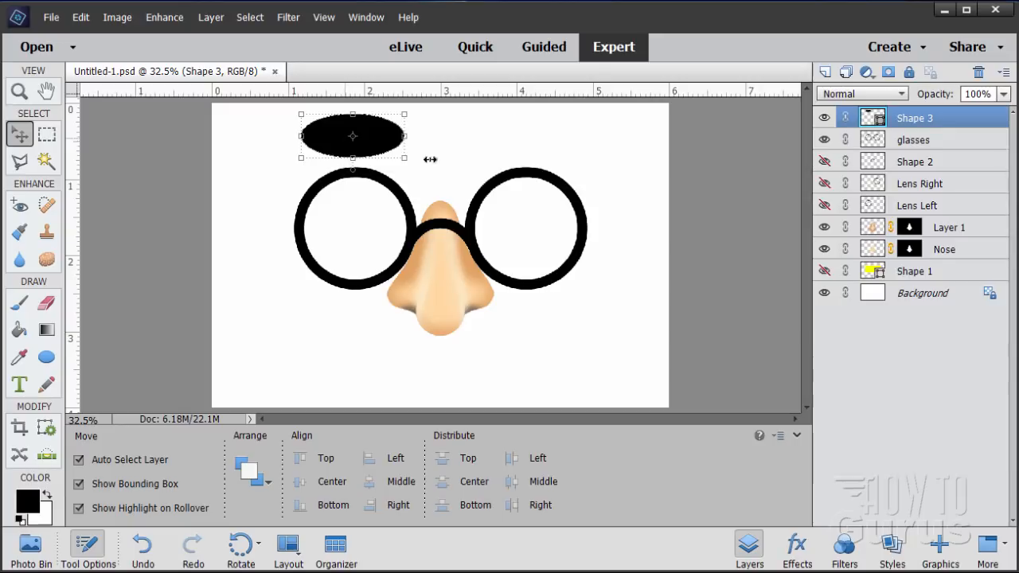
# Step: Hide the glasses, Layer 1 and Nose layers and move the black ellipse slightly down on the canvas
pyautogui.click(824, 140)
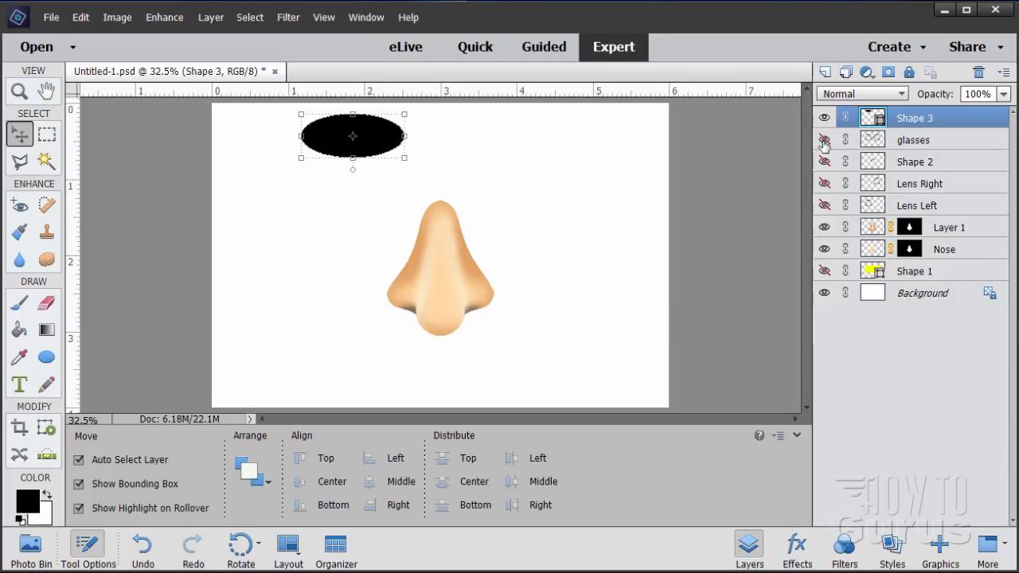
pyautogui.click(824, 227)
pyautogui.click(824, 249)
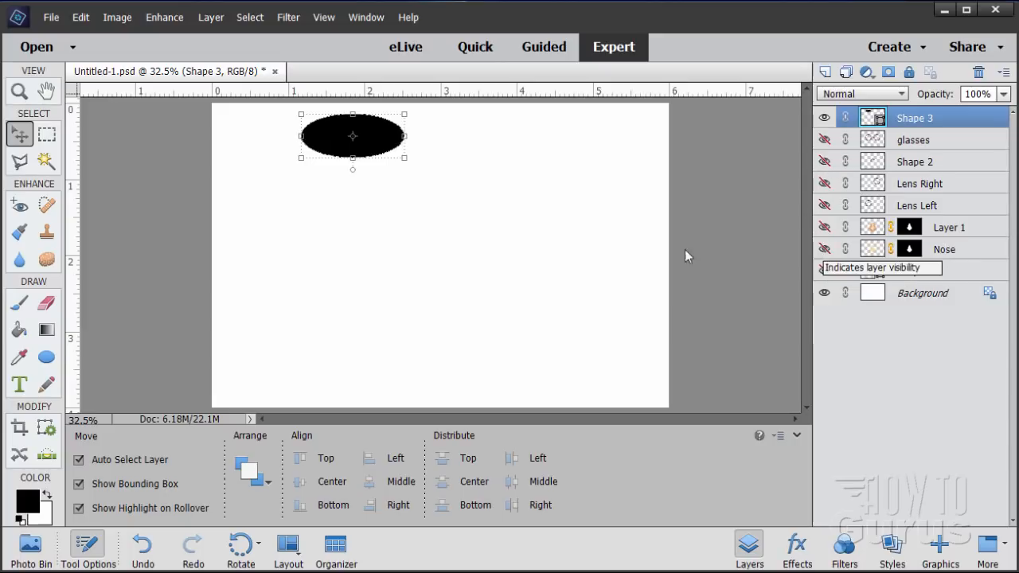
pyautogui.moveTo(323, 146); pyautogui.dragTo(326, 180)
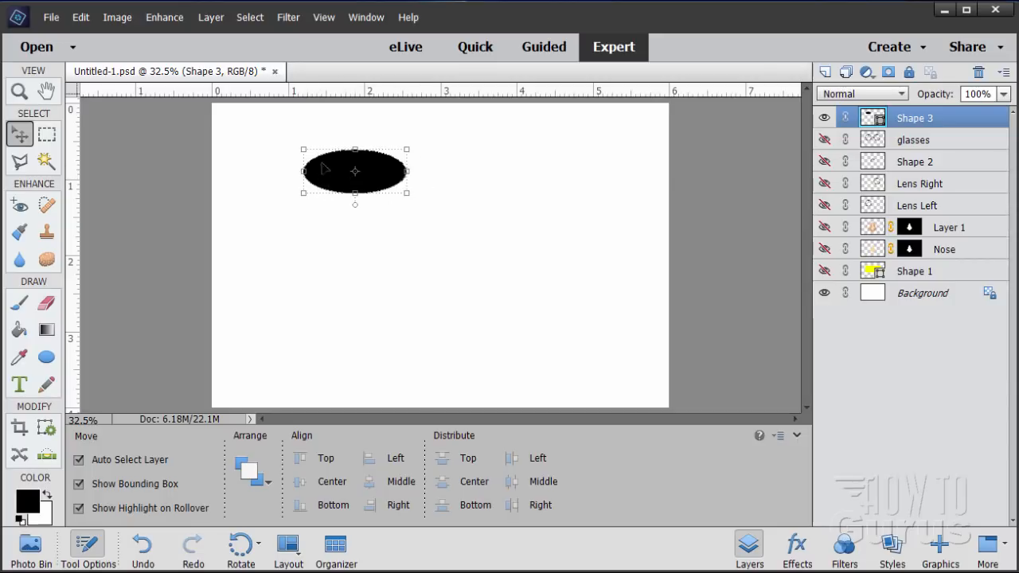
# Step: Switch to the Brush tool and set the background color to black (000000) to match the foreground color
pyautogui.click(19, 91)
pyautogui.click(384, 163)
pyautogui.click(374, 171)
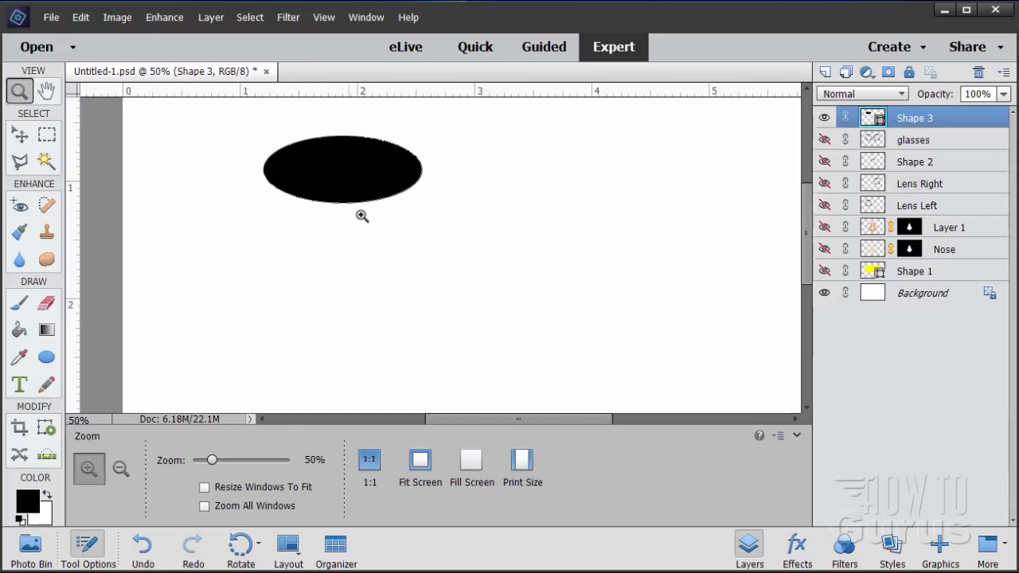
pyautogui.scroll(3, 359, 220)
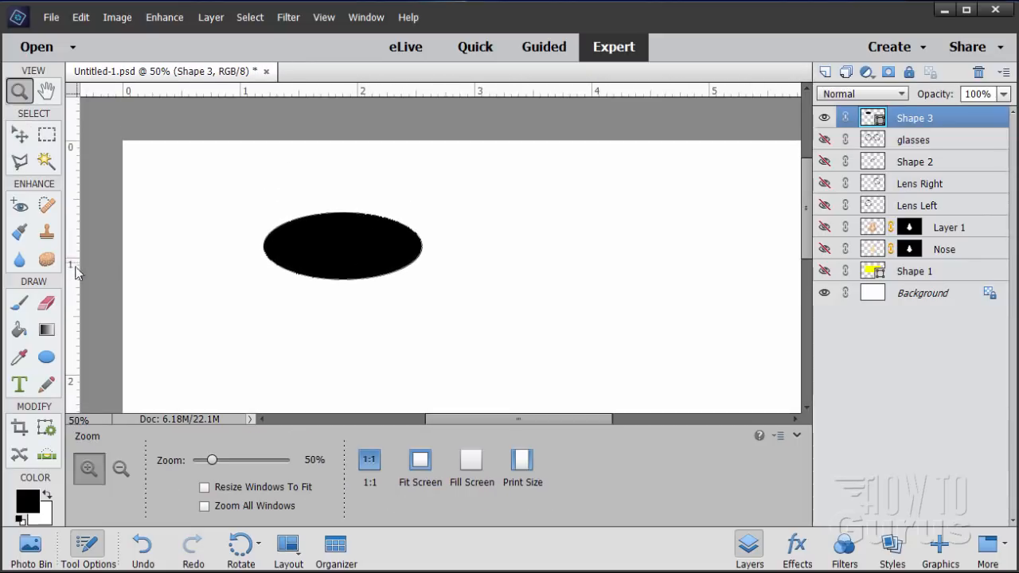
pyautogui.click(18, 309)
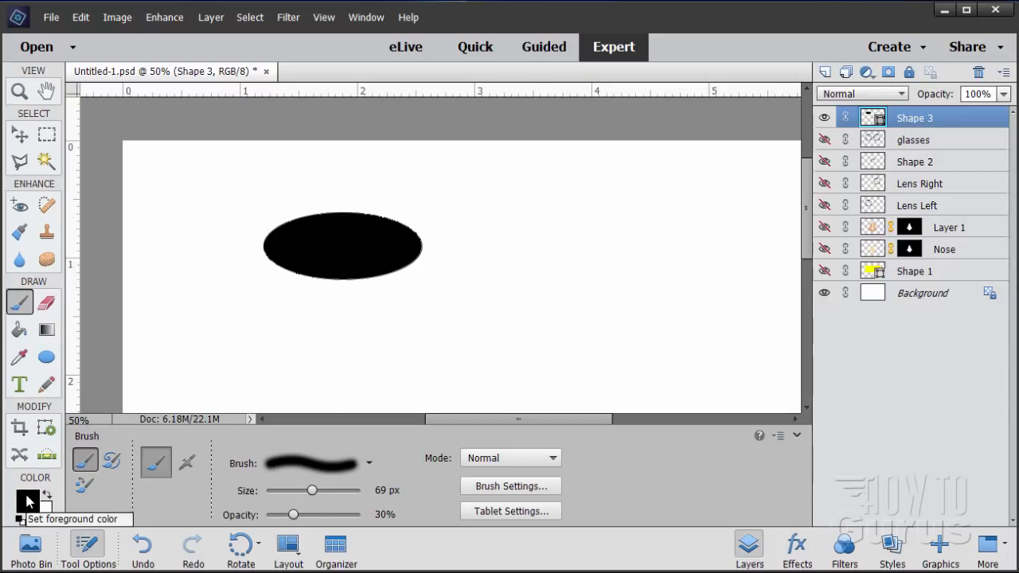
pyautogui.click(44, 513)
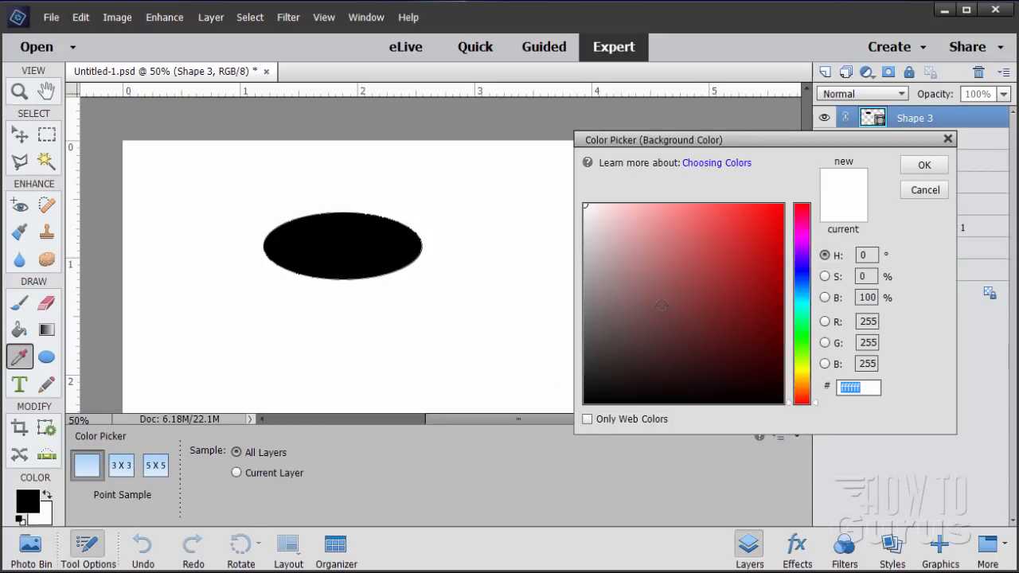
pyautogui.moveTo(661, 305); pyautogui.dragTo(580, 416)
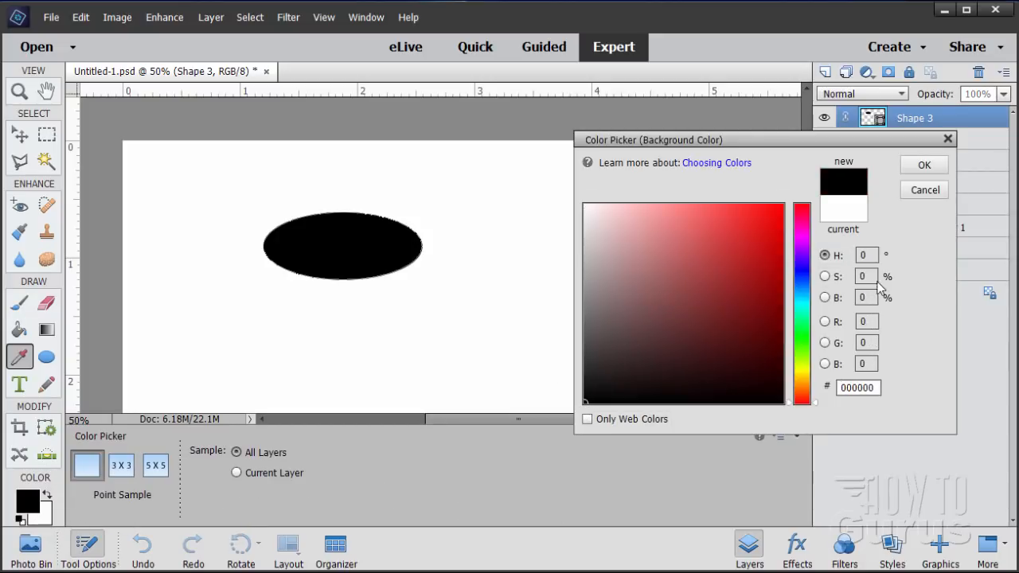
pyautogui.click(923, 165)
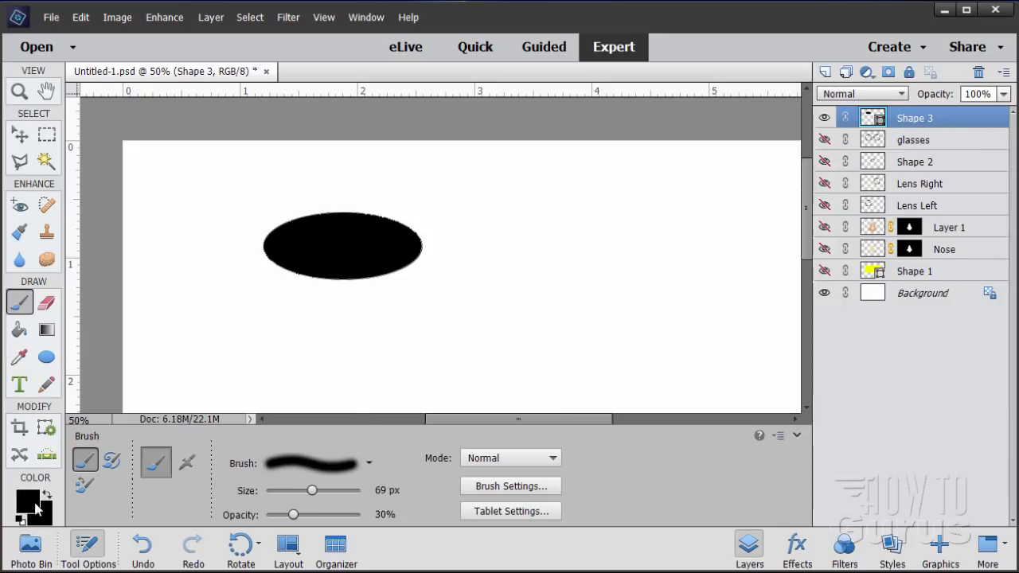
# Step: Choose the Grass 134 px brush from the Default Brushes and set its opacity to 100%
pyautogui.click(290, 468)
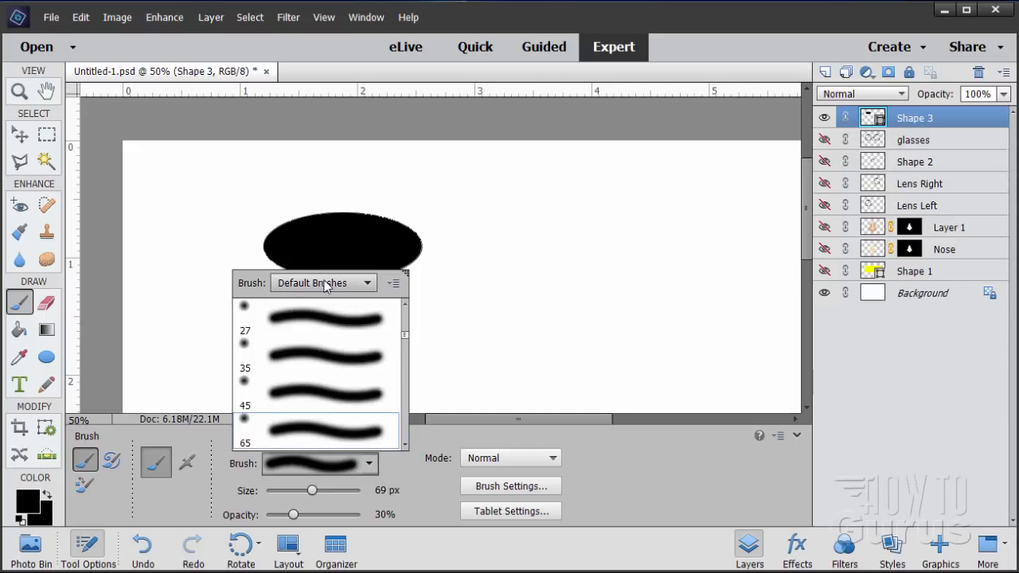
pyautogui.click(373, 284)
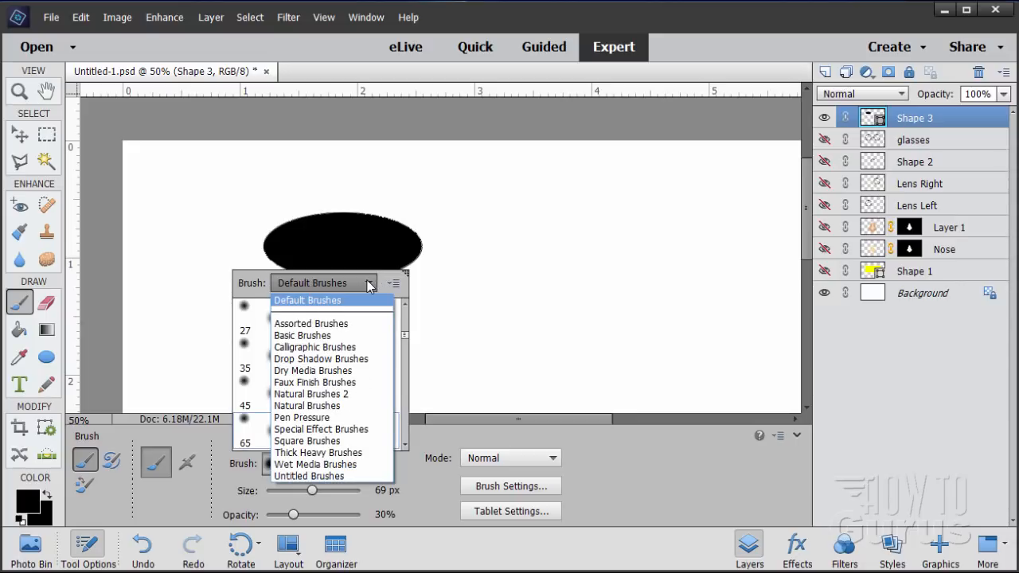
pyautogui.click(363, 285)
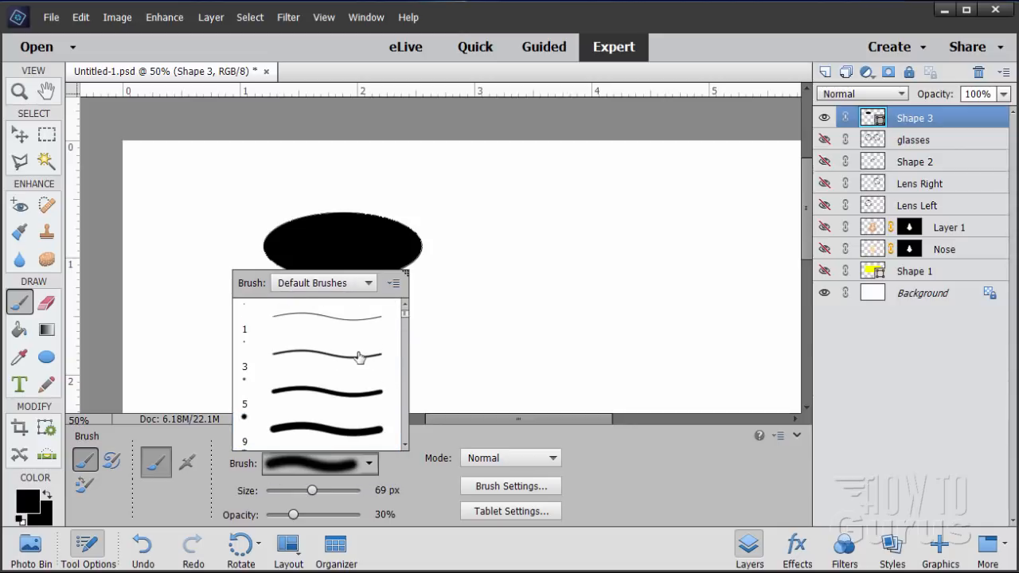
pyautogui.scroll(-5, 358, 356)
pyautogui.scroll(-7, 358, 357)
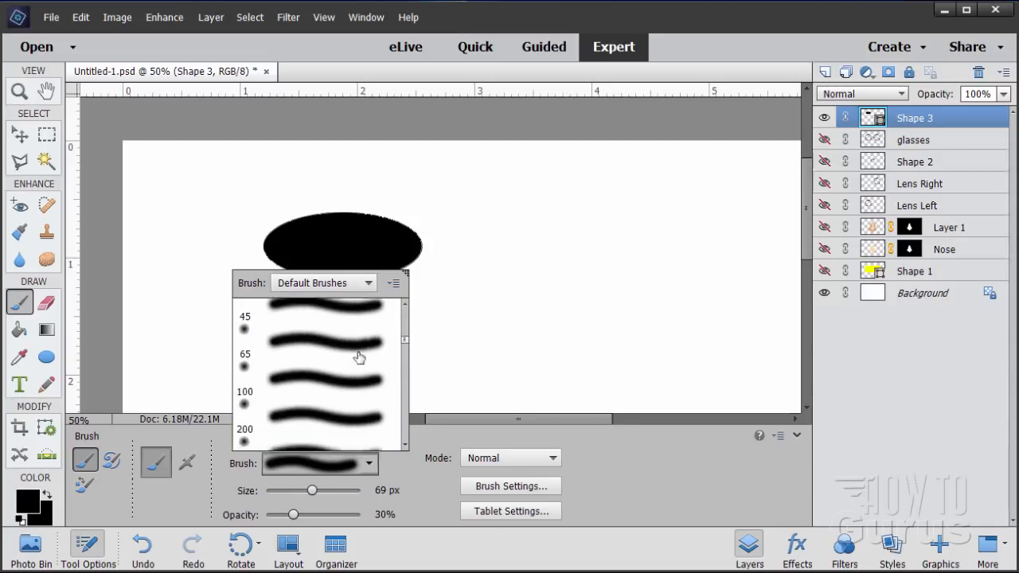
pyautogui.scroll(-5, 358, 357)
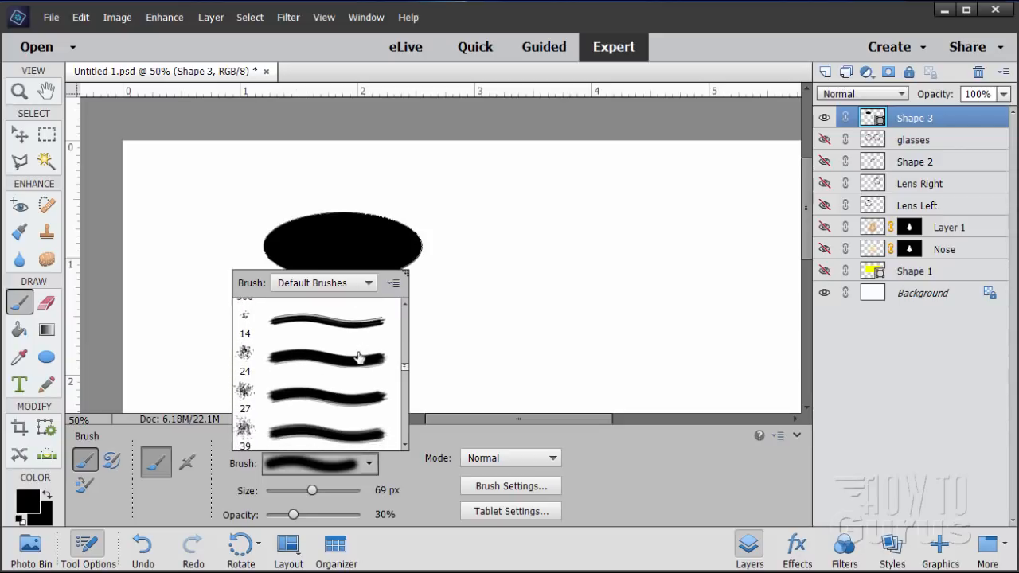
pyautogui.scroll(-6, 359, 357)
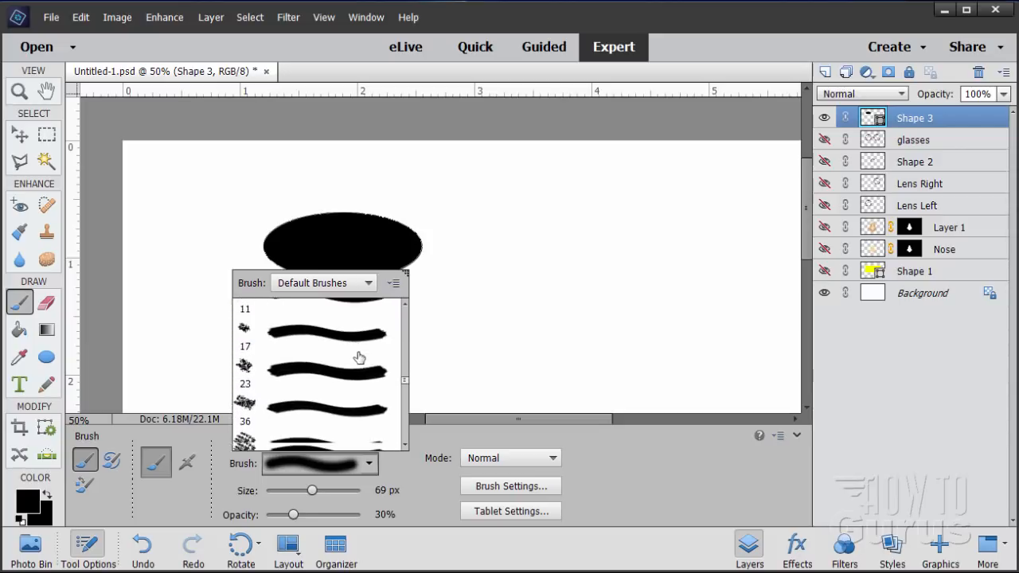
pyautogui.scroll(-6, 359, 357)
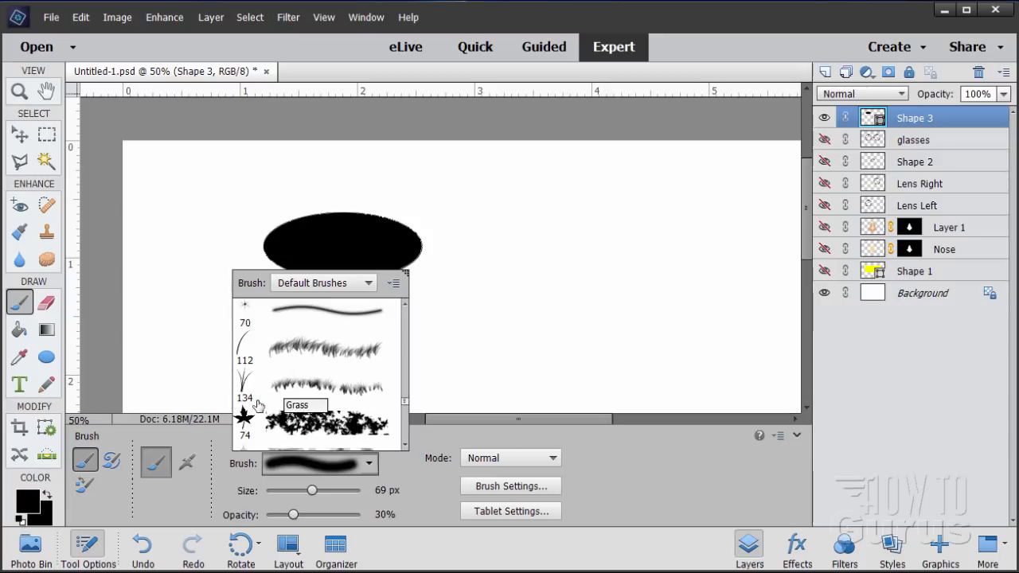
pyautogui.click(296, 385)
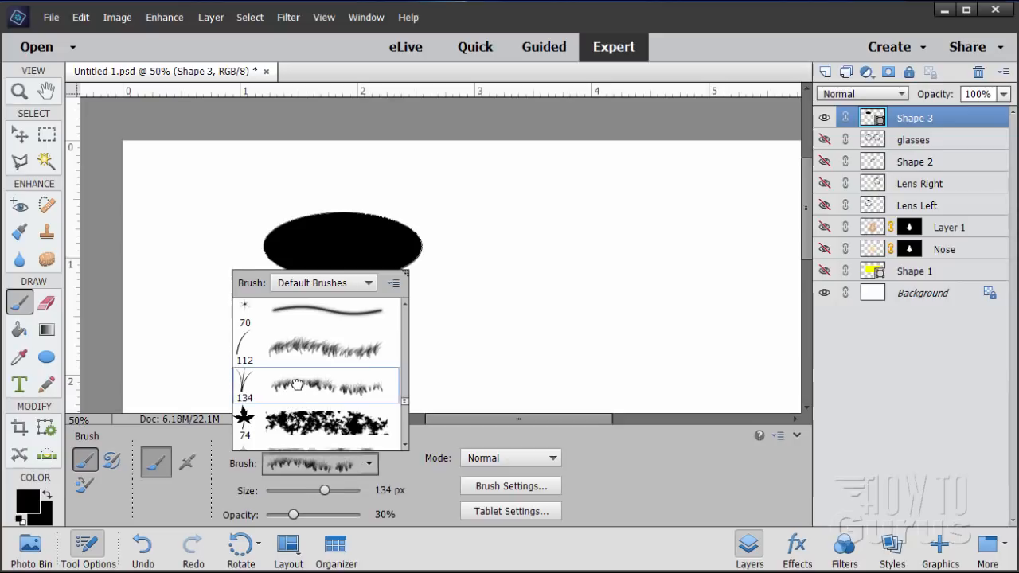
pyautogui.click(415, 515)
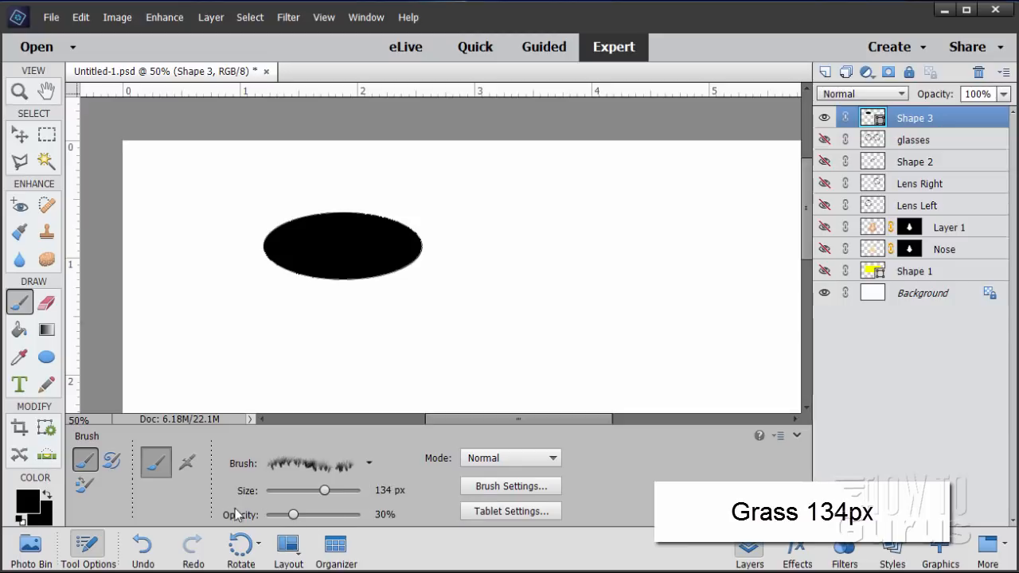
pyautogui.moveTo(301, 512); pyautogui.dragTo(399, 516)
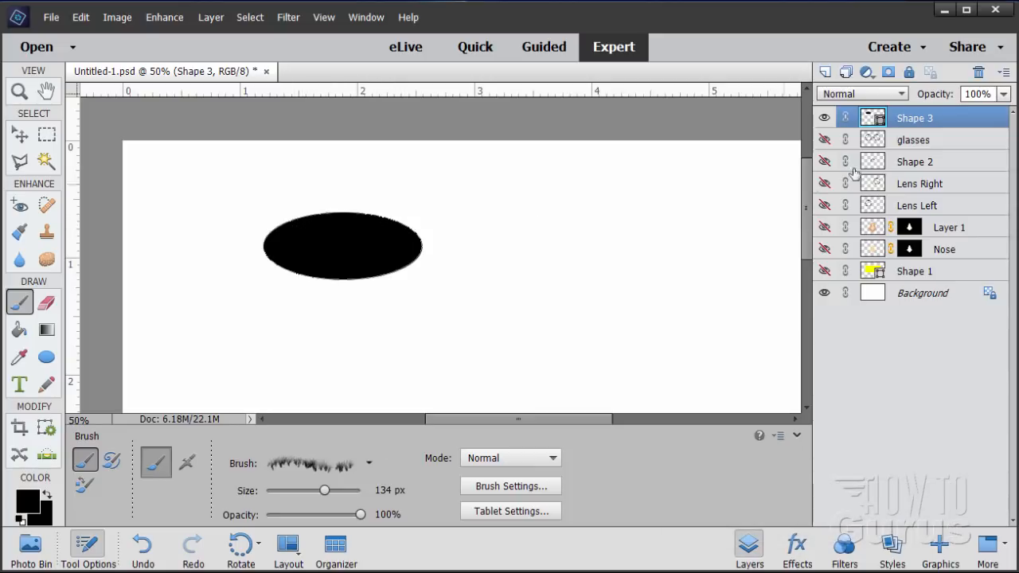
# Step: Add a new layer above Shape 3 and paint grass-brush hairs along the whole upper edge of the black ellipse
pyautogui.click(824, 72)
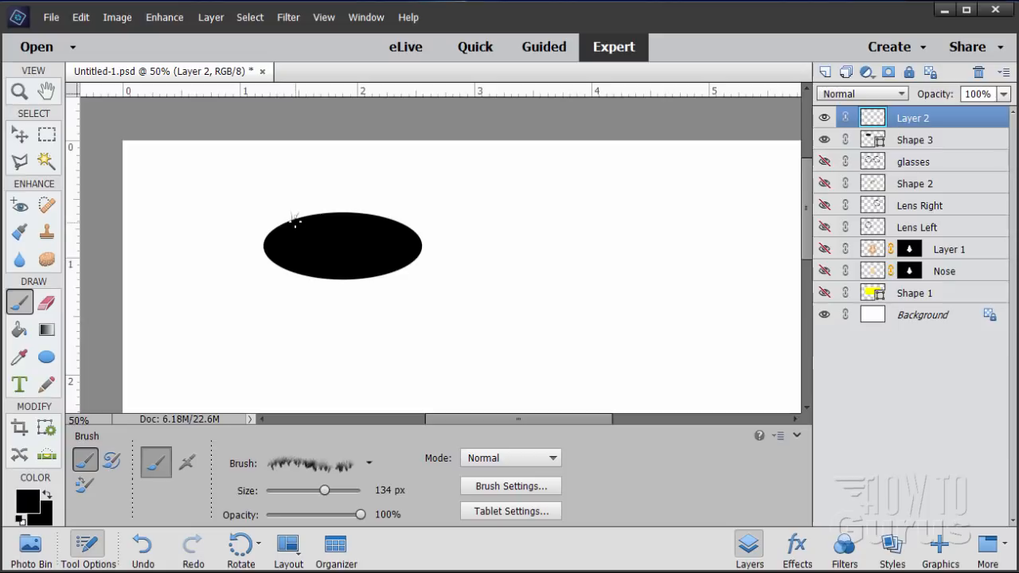
pyautogui.moveTo(298, 220)
pyautogui.mouseDown()
pyautogui.moveTo(325, 235)
pyautogui.moveTo(324, 216)
pyautogui.moveTo(323, 232)
pyautogui.moveTo(354, 216)
pyautogui.moveTo(285, 225)
pyautogui.mouseUp()
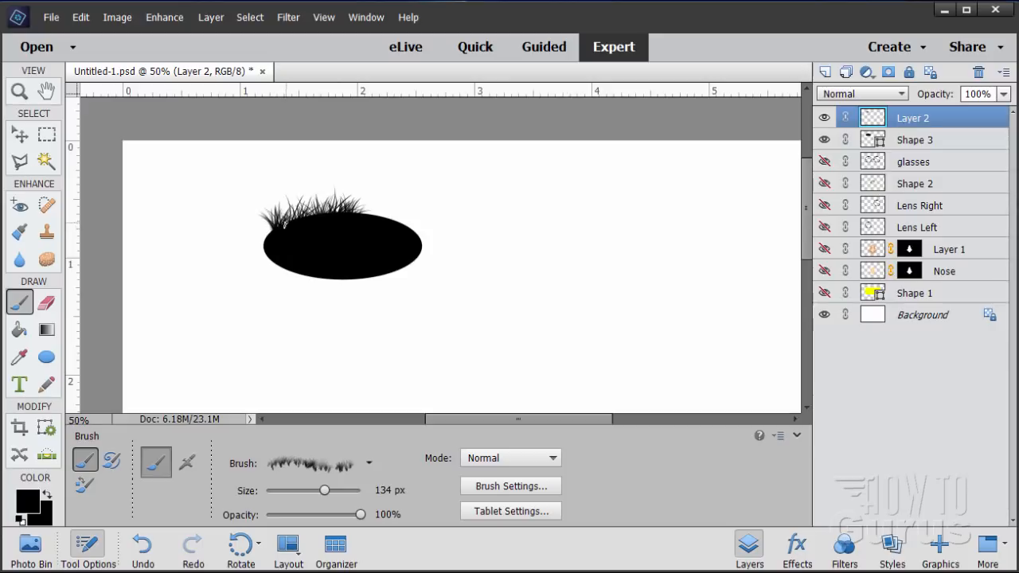
pyautogui.moveTo(369, 220); pyautogui.dragTo(365, 223)
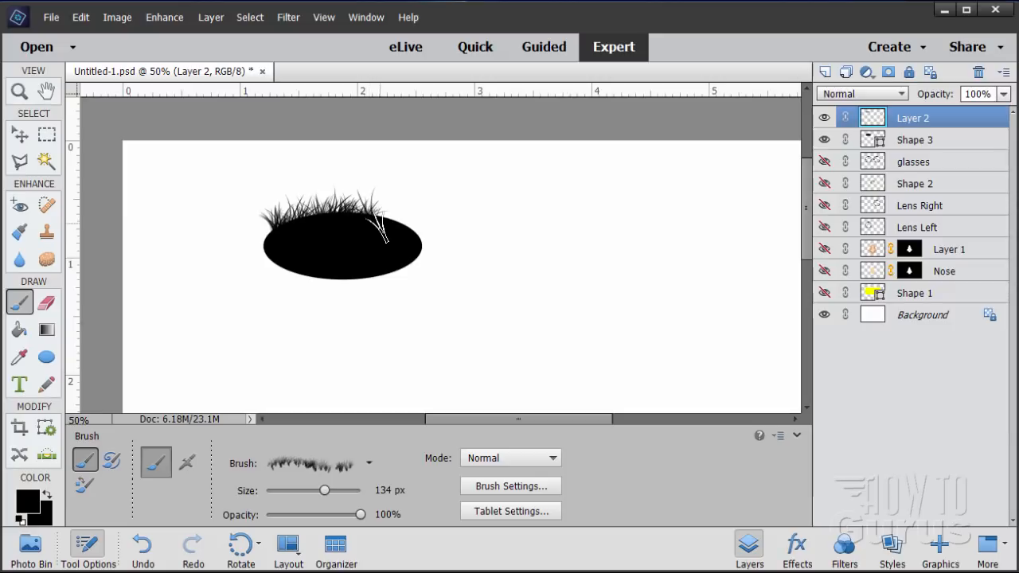
pyautogui.click(378, 224)
pyautogui.click(382, 225)
pyautogui.click(384, 229)
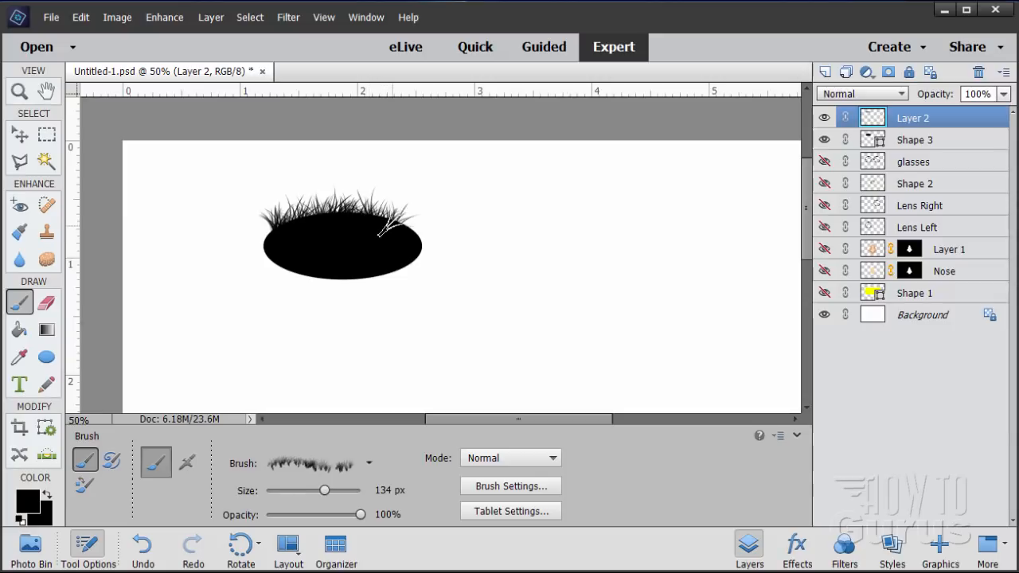
pyautogui.click(390, 227)
pyautogui.click(402, 231)
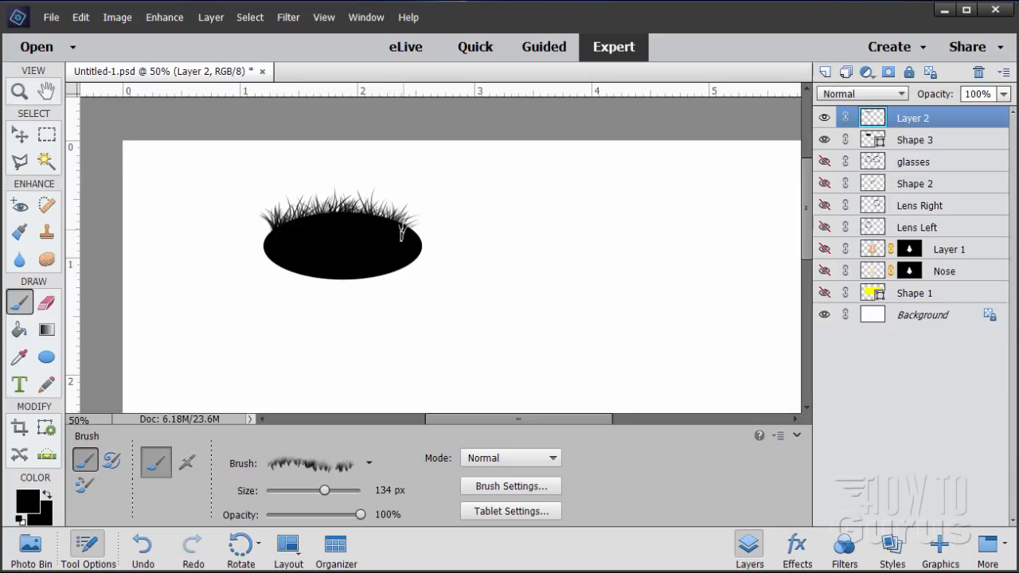
pyautogui.click(403, 234)
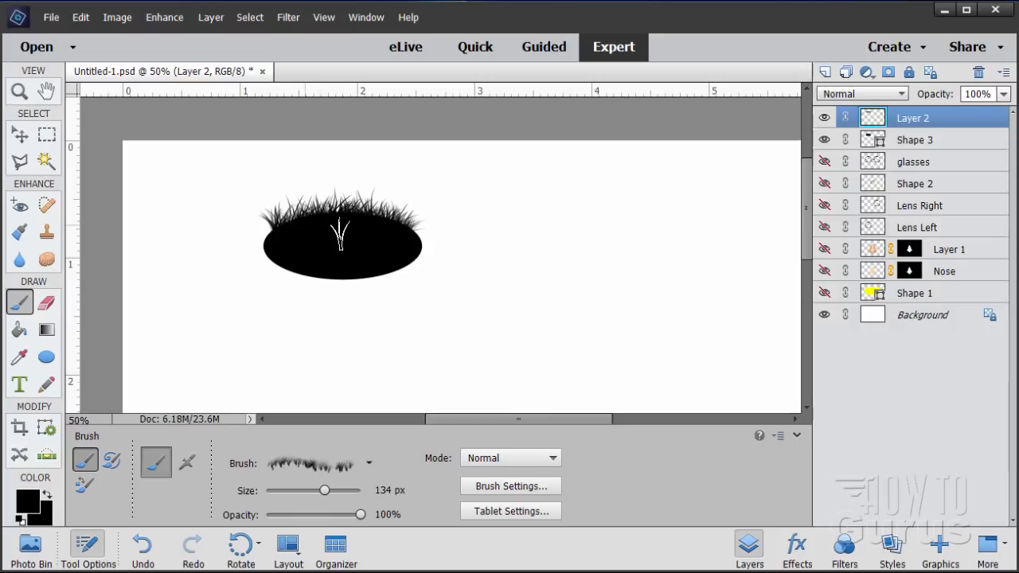
# Step: Set the Grass brush's angle to 180° in its brush settings
pyautogui.click(490, 487)
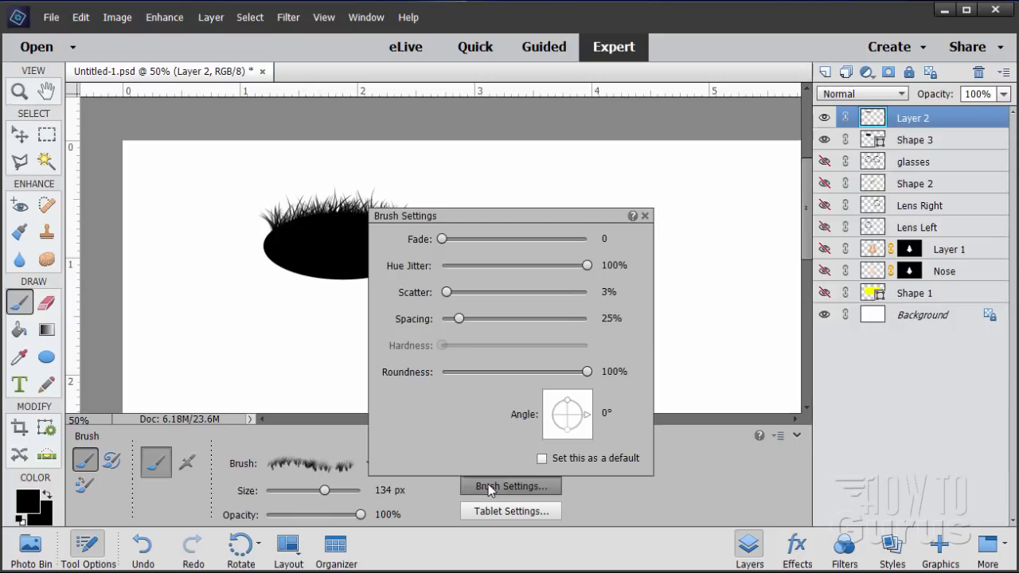
pyautogui.click(602, 414)
pyautogui.moveTo(595, 418); pyautogui.dragTo(583, 420)
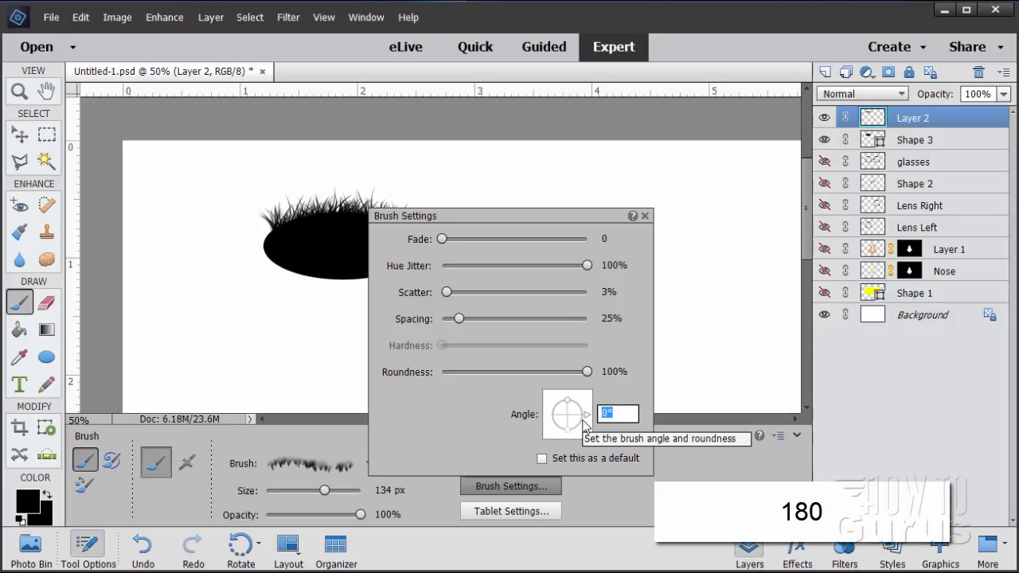
pyautogui.write('180')
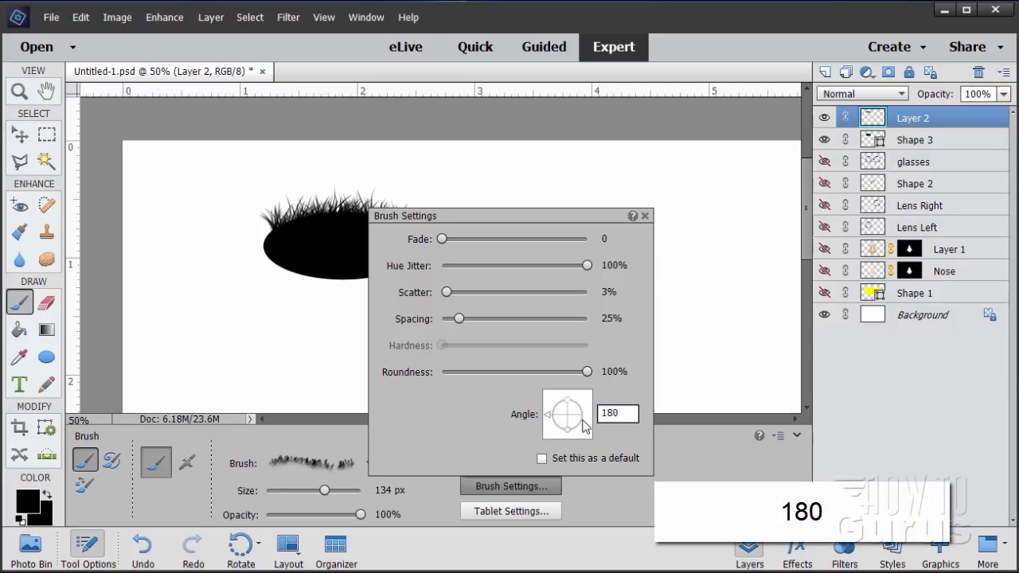
# Step: Paint grass-brush hairs along the whole lower edge of the black ellipse on Layer 2
pyautogui.click(645, 216)
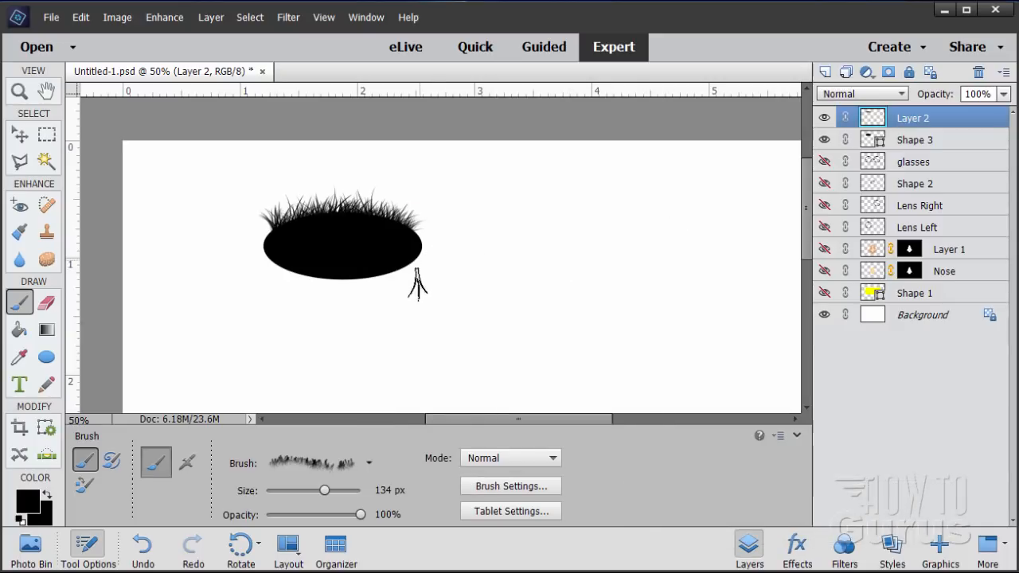
pyautogui.click(285, 269)
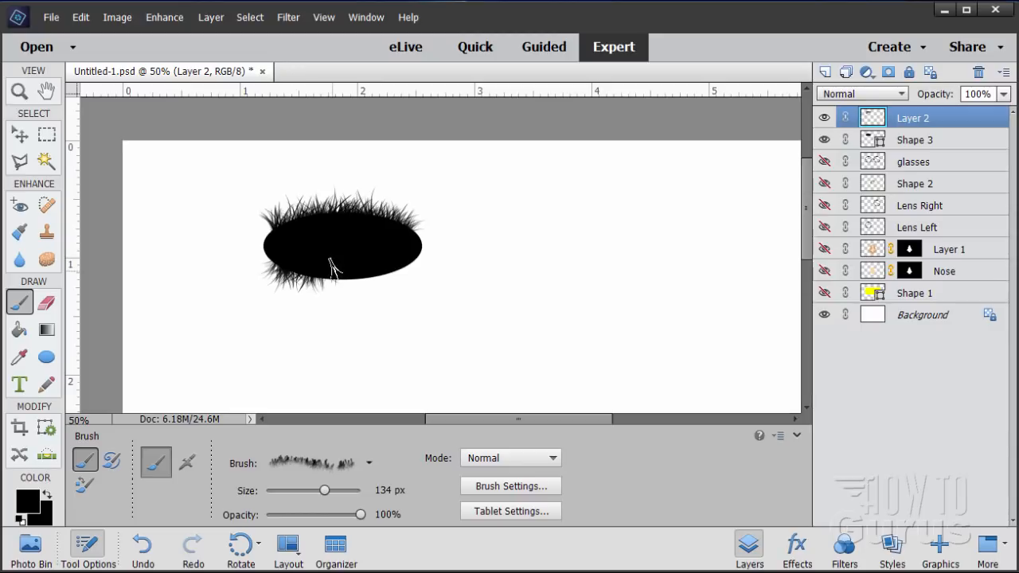
pyautogui.click(337, 277)
pyautogui.click(350, 273)
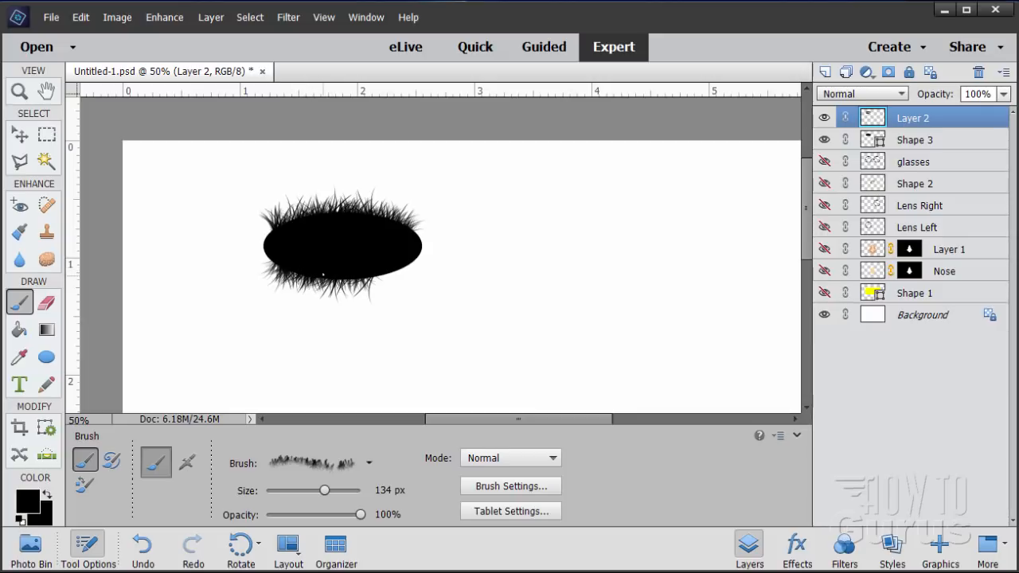
pyautogui.moveTo(322, 275)
pyautogui.mouseDown()
pyautogui.moveTo(382, 283)
pyautogui.moveTo(398, 270)
pyautogui.mouseUp()
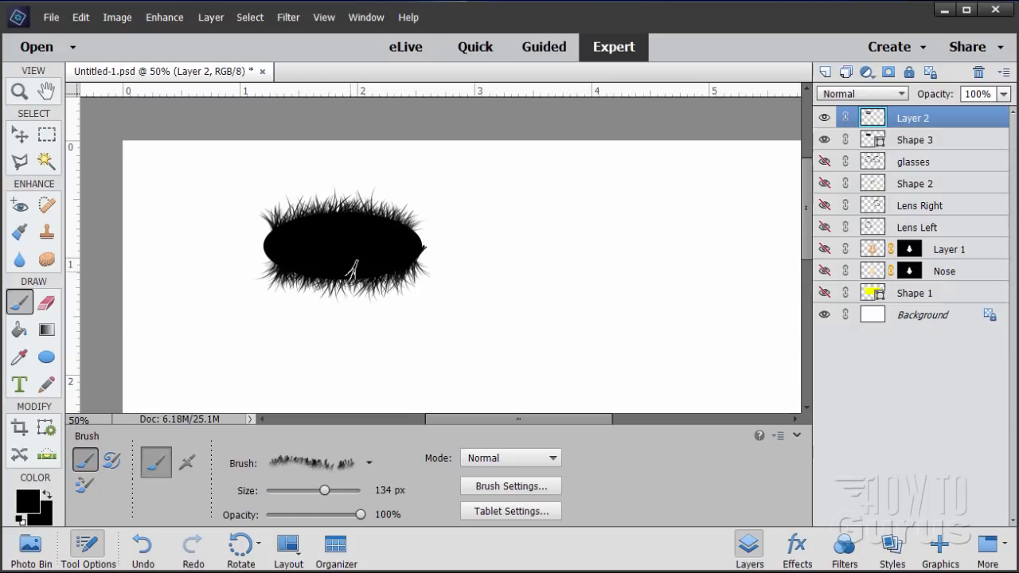
# Step: Set the Grass brush's angle to 90° and paint hairs around the left end of the ellipse
pyautogui.click(503, 485)
pyautogui.click(611, 412)
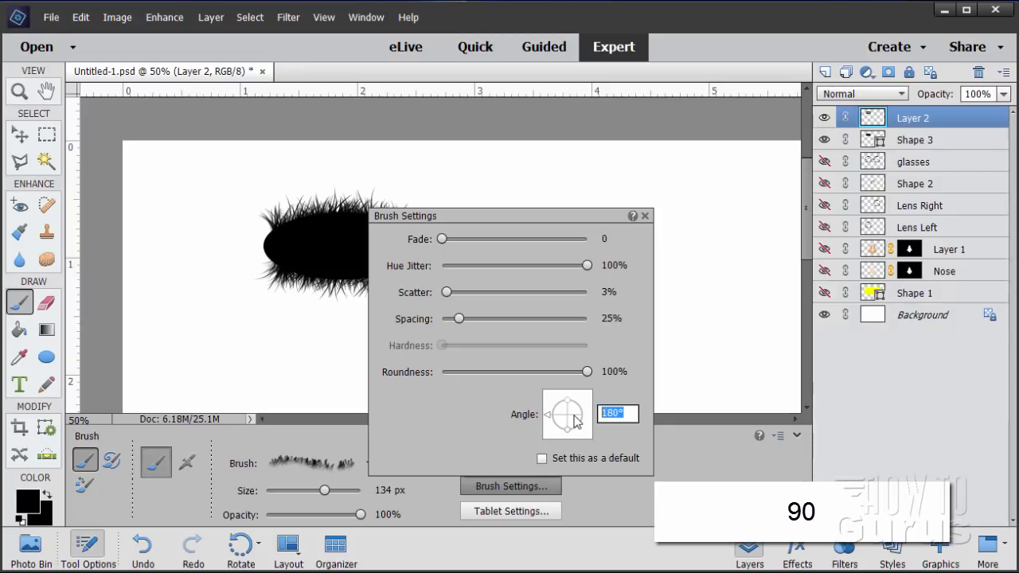
pyautogui.write('90')
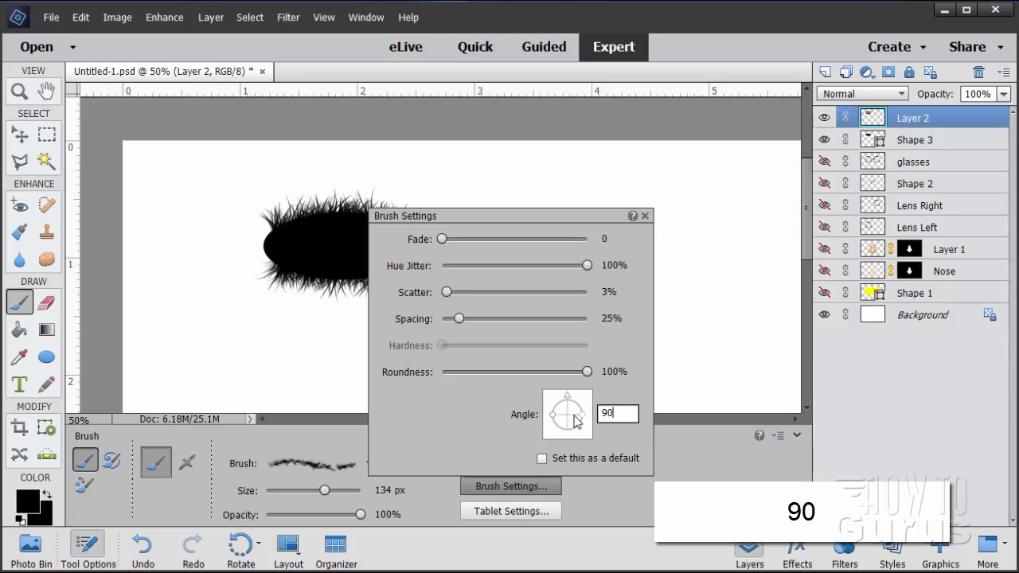
pyautogui.click(643, 217)
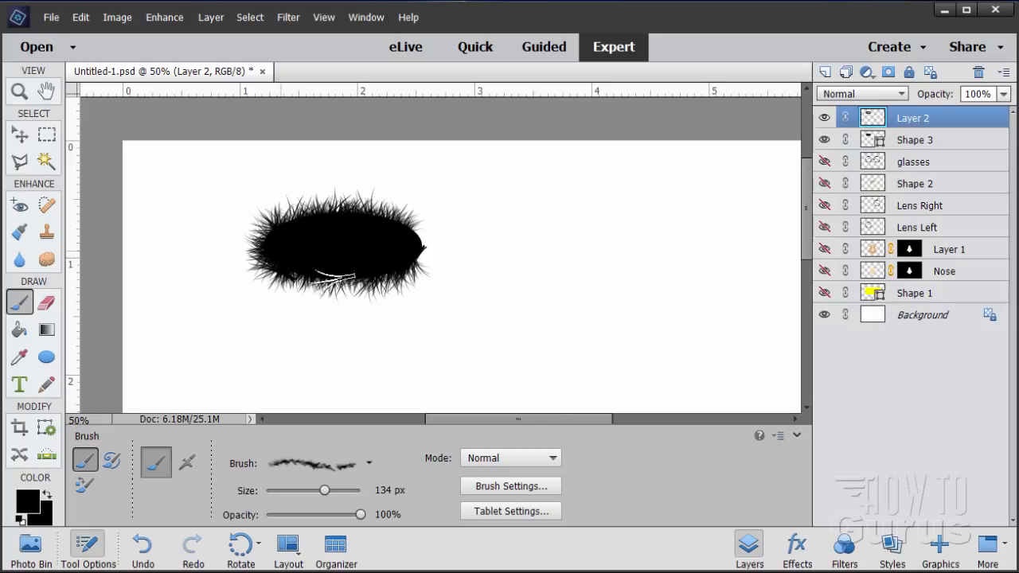
# Step: Set the Grass brush's angle to -90° and paint hairs around the right end of the ellipse
pyautogui.click(511, 486)
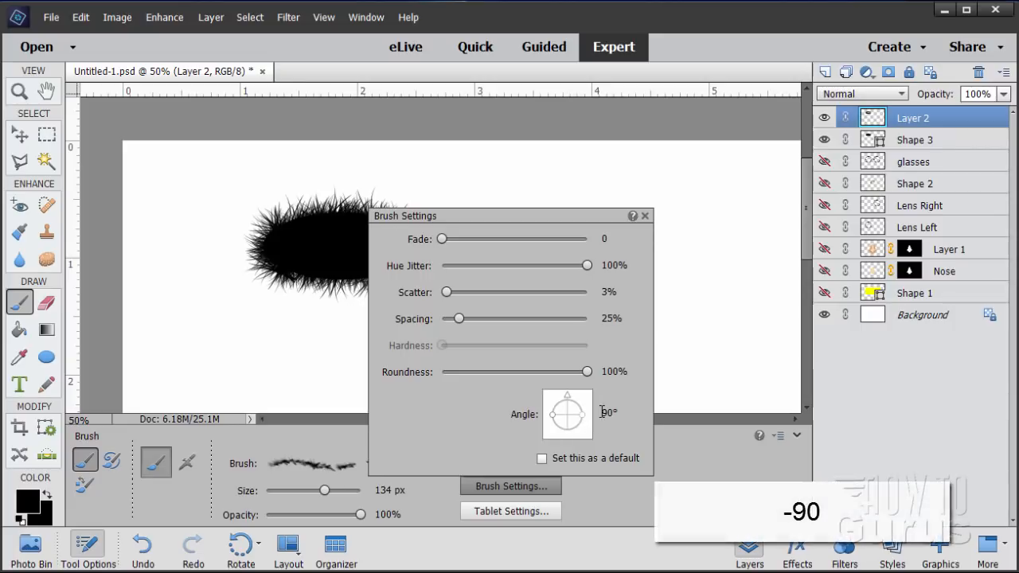
pyautogui.click(609, 413)
pyautogui.write('-')
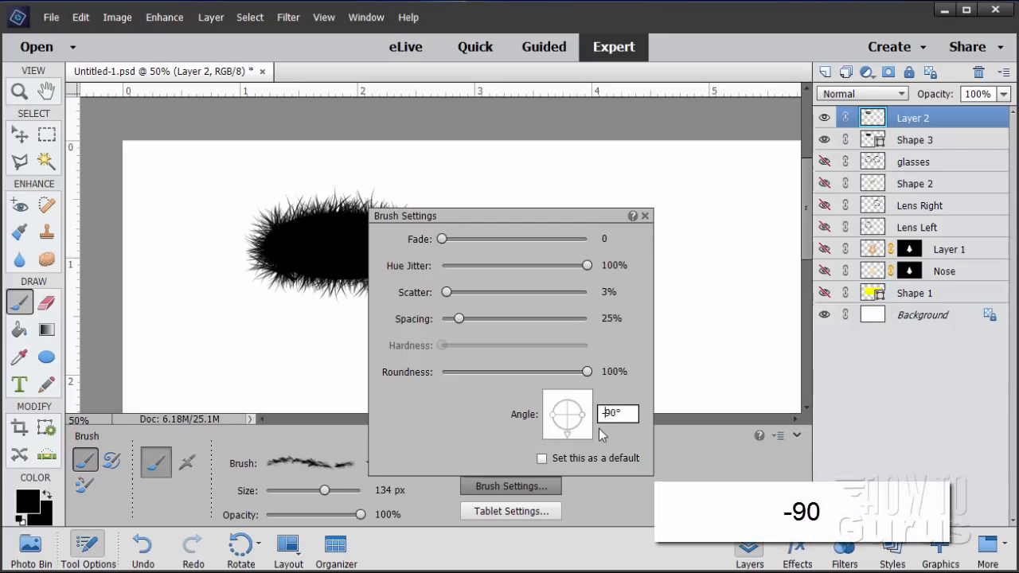
pyautogui.click(645, 216)
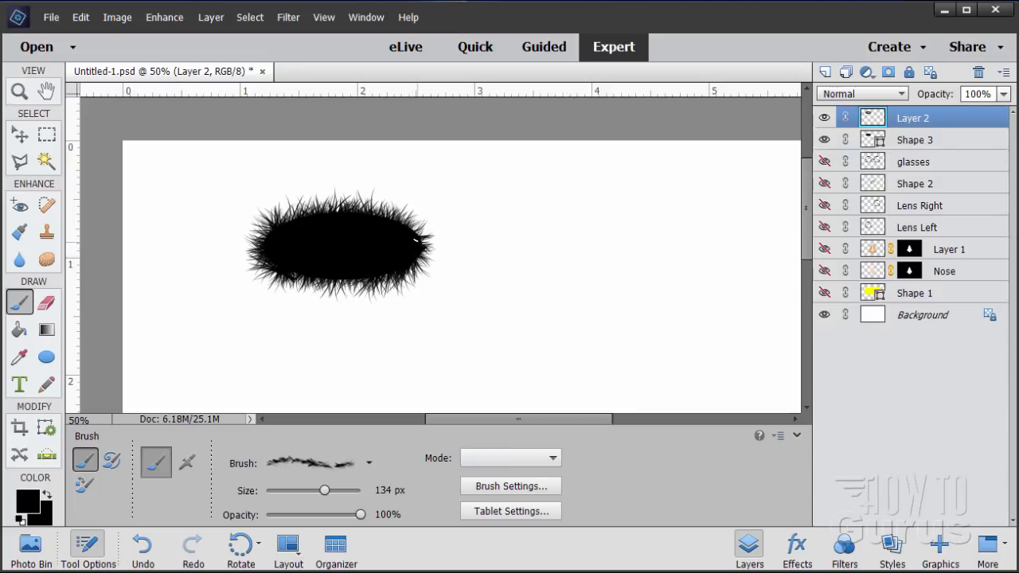
pyautogui.moveTo(415, 238); pyautogui.dragTo(405, 259)
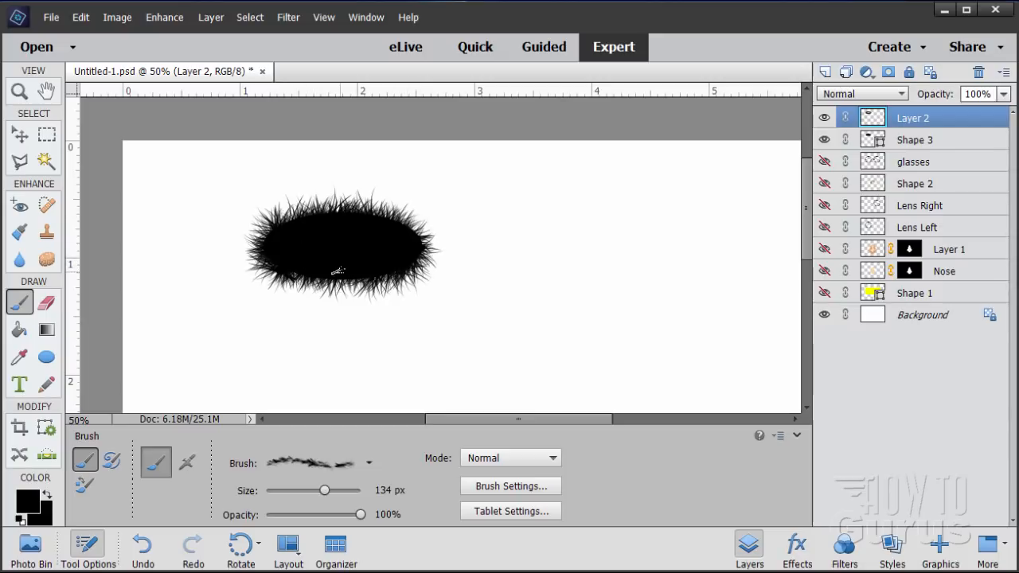
# Step: Hide the Shape 3 ellipse layer and make Layer 2 the active layer
pyautogui.click(824, 139)
pyautogui.click(908, 143)
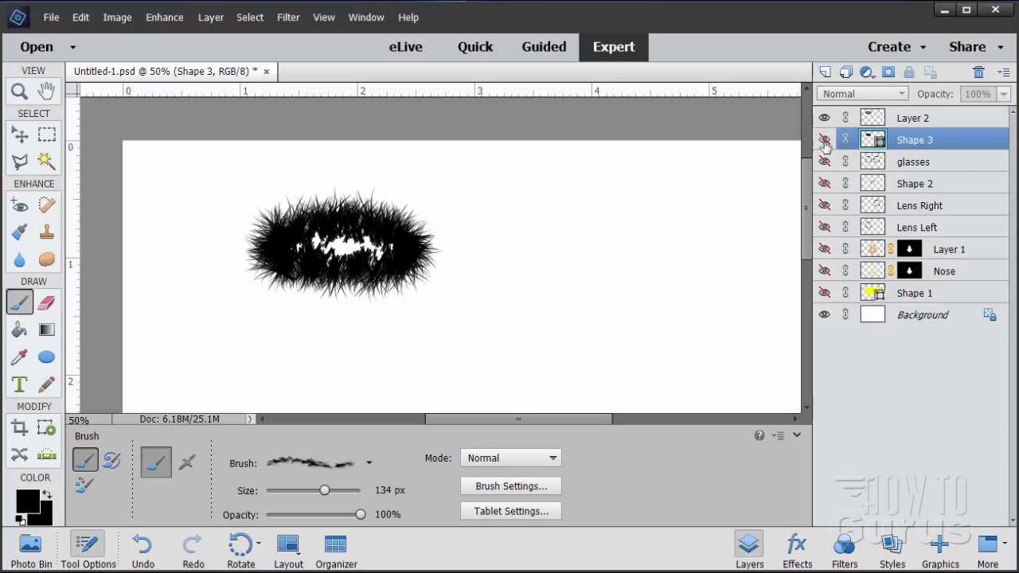
pyautogui.click(923, 119)
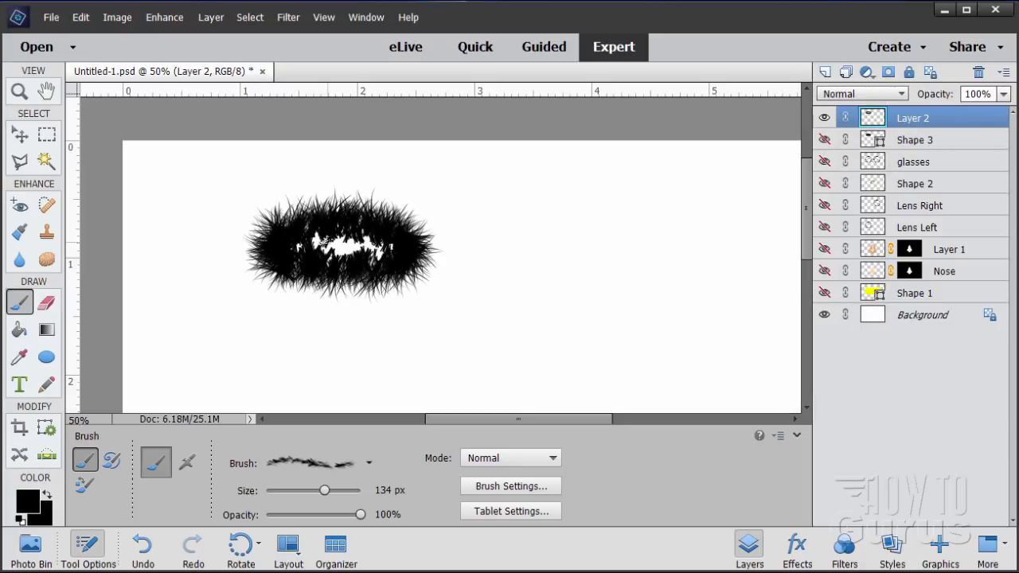
# Step: Choose the hard round 19 px brush, enlarge it to 33 px, and paint the white gaps inside the hair shape black
pyautogui.click(369, 464)
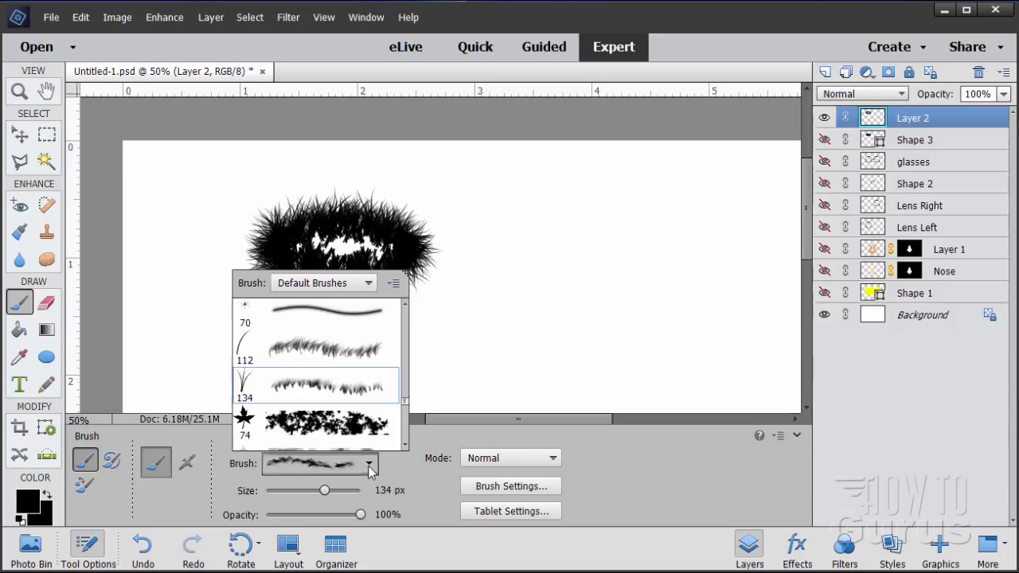
pyautogui.moveTo(409, 407); pyautogui.dragTo(408, 303)
pyautogui.scroll(-3, 310, 385)
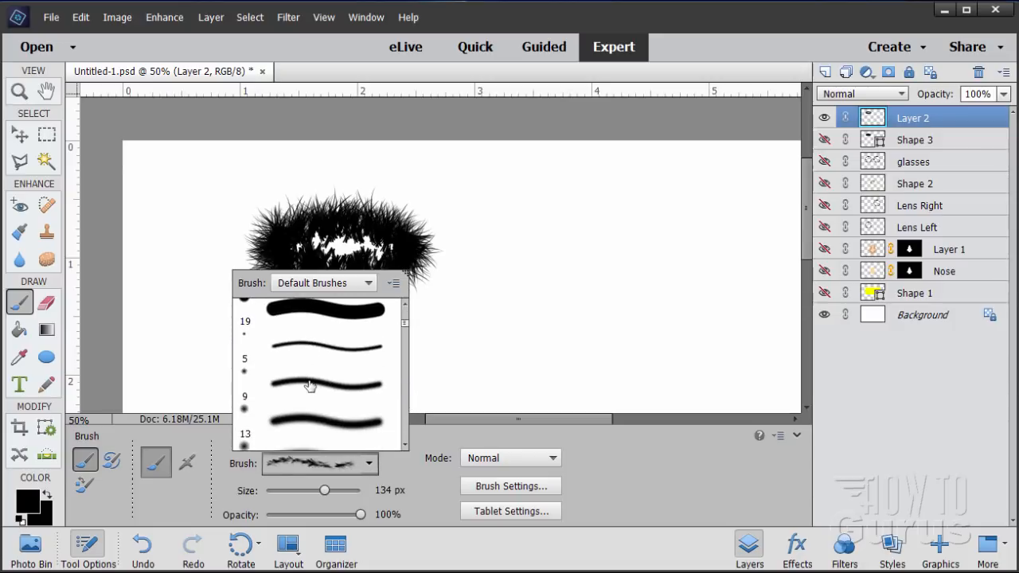
pyautogui.click(315, 358)
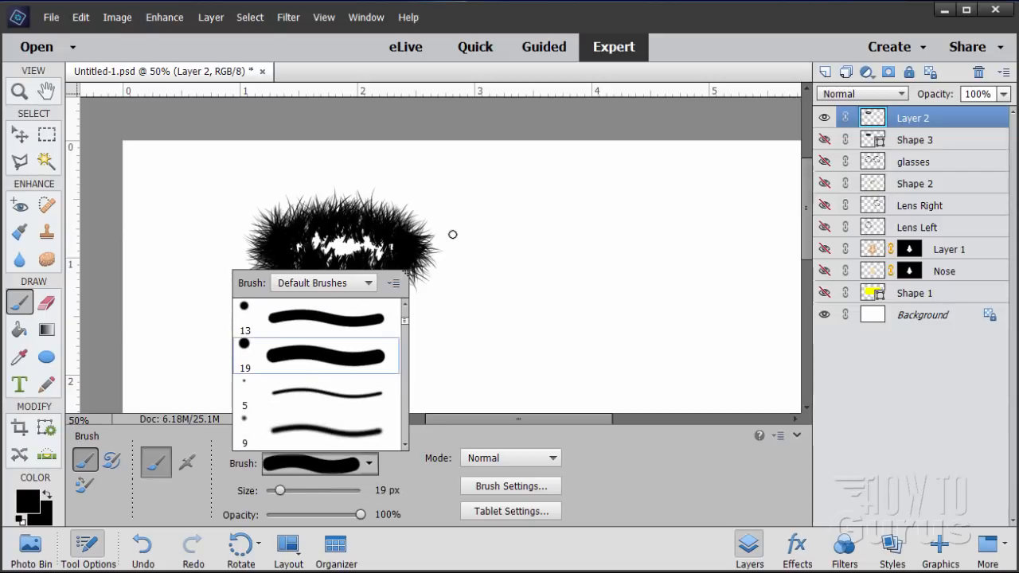
pyautogui.moveTo(281, 492); pyautogui.dragTo(284, 488)
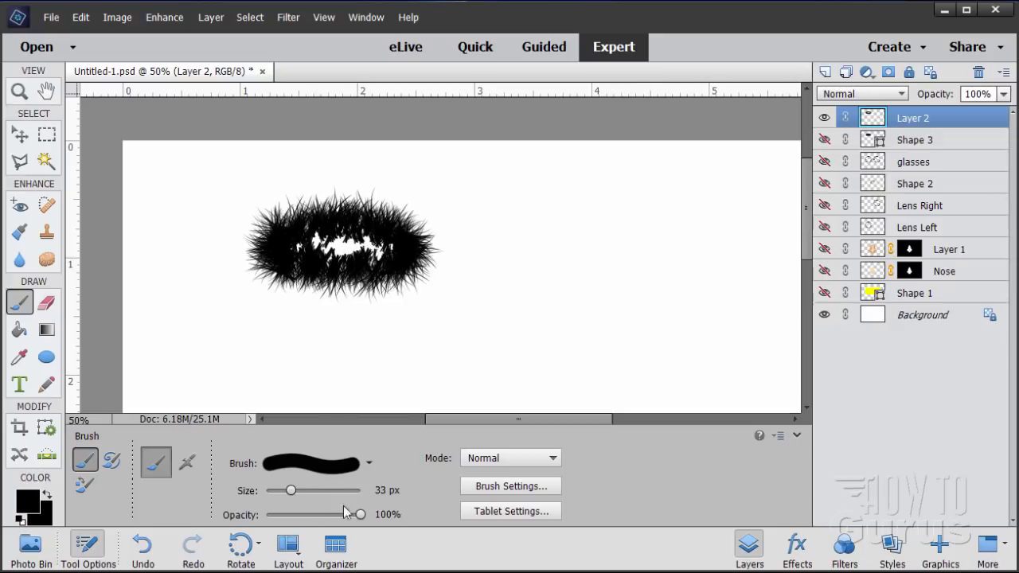
pyautogui.moveTo(341, 237); pyautogui.dragTo(338, 264)
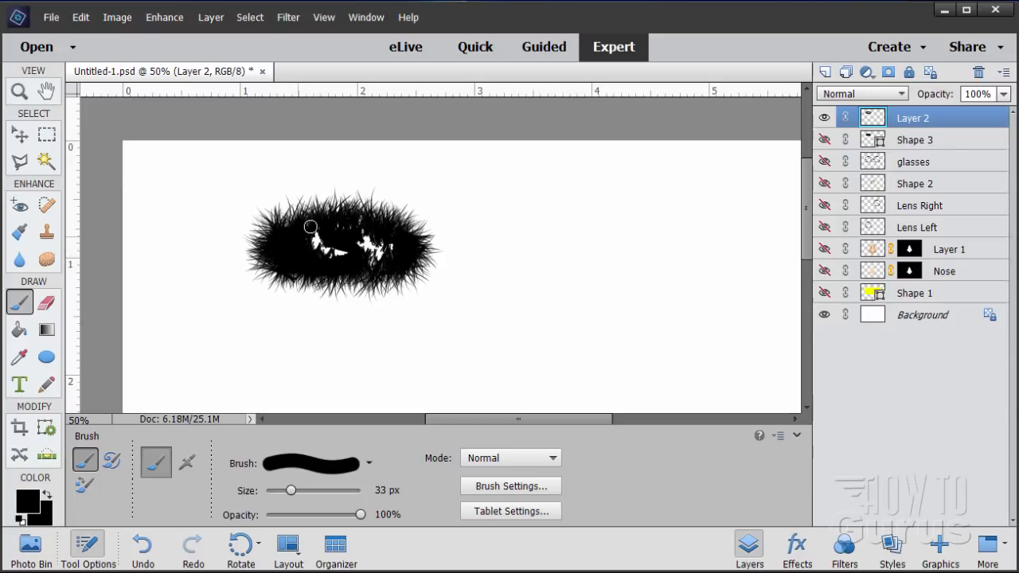
pyautogui.moveTo(286, 249); pyautogui.dragTo(312, 242)
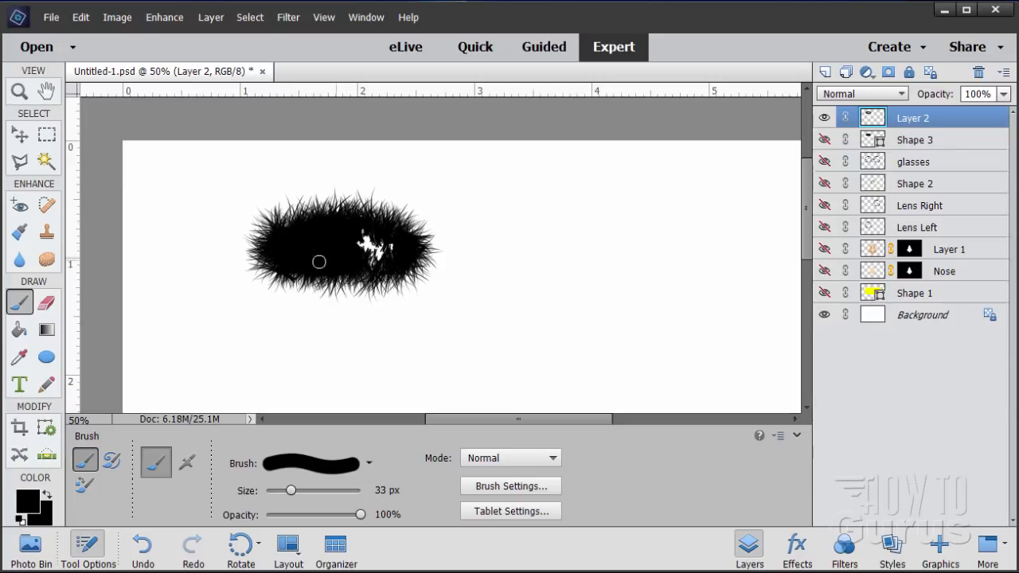
pyautogui.moveTo(396, 239)
pyautogui.mouseDown()
pyautogui.moveTo(347, 232)
pyautogui.moveTo(387, 241)
pyautogui.moveTo(375, 263)
pyautogui.mouseUp()
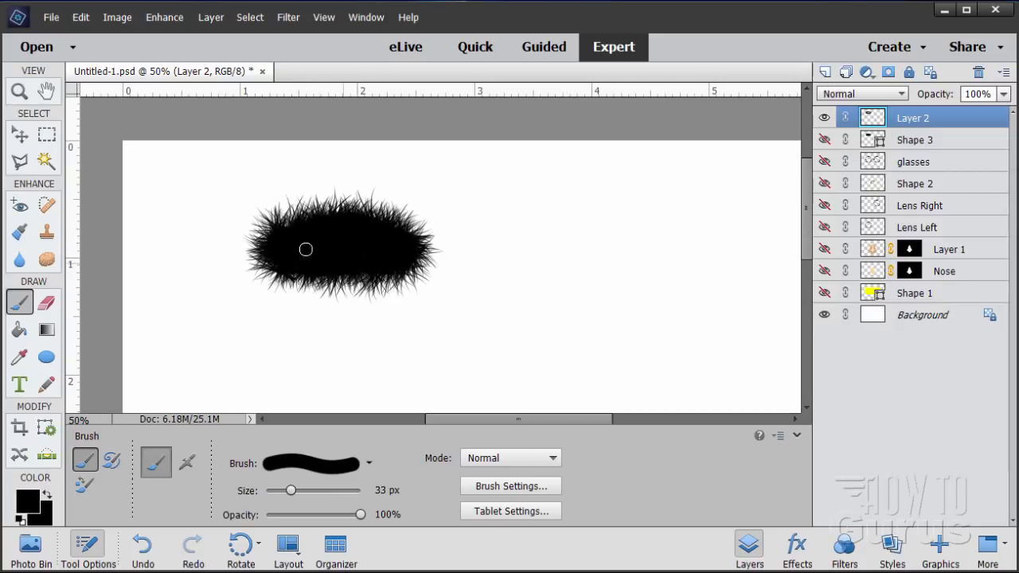
# Step: Show the glasses layer and move the hairy eyebrow up so it rests on the upper rim of the left lens
pyautogui.click(20, 134)
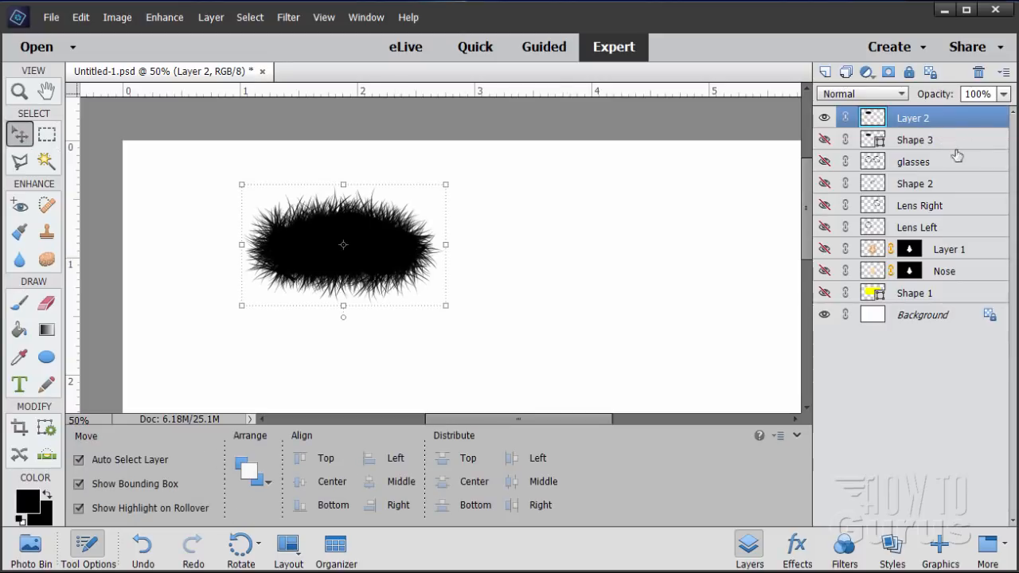
pyautogui.click(824, 161)
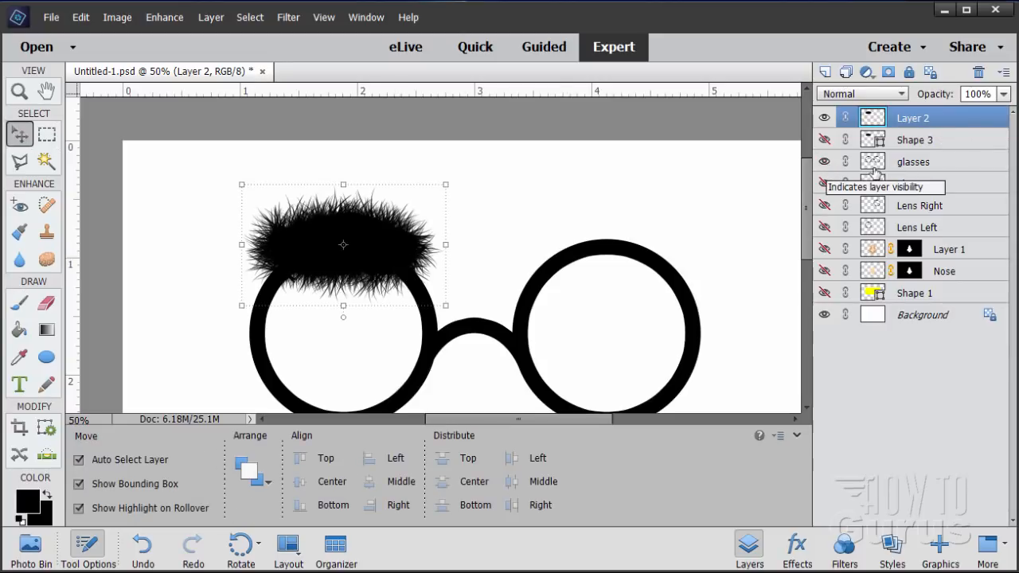
pyautogui.moveTo(391, 246)
pyautogui.mouseDown()
pyautogui.moveTo(390, 224)
pyautogui.moveTo(380, 232)
pyautogui.mouseUp()
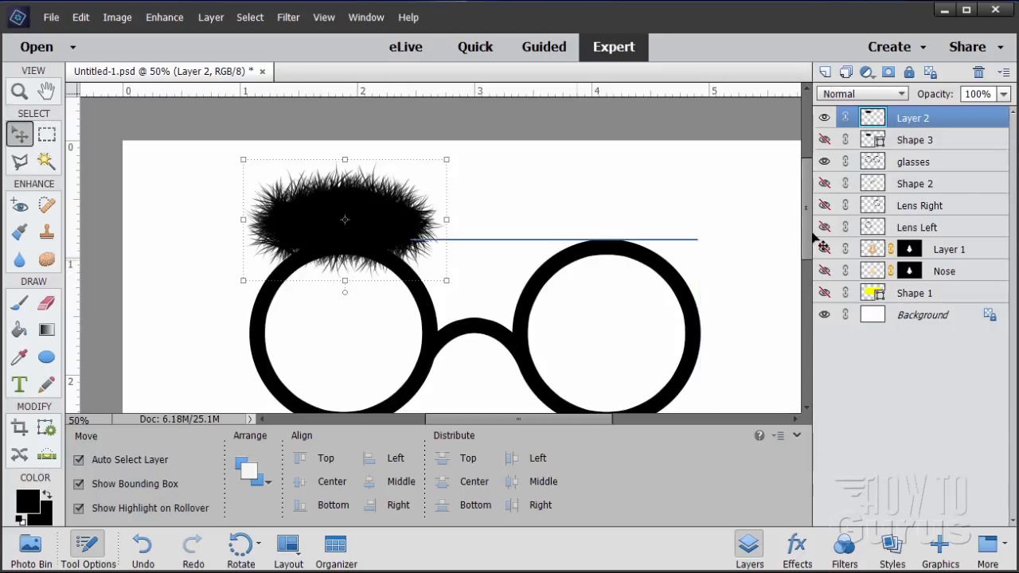
# Step: Select the area inside the left lens on the glasses layer with the Magic Wand
pyautogui.moveTo(915, 119); pyautogui.dragTo(930, 161)
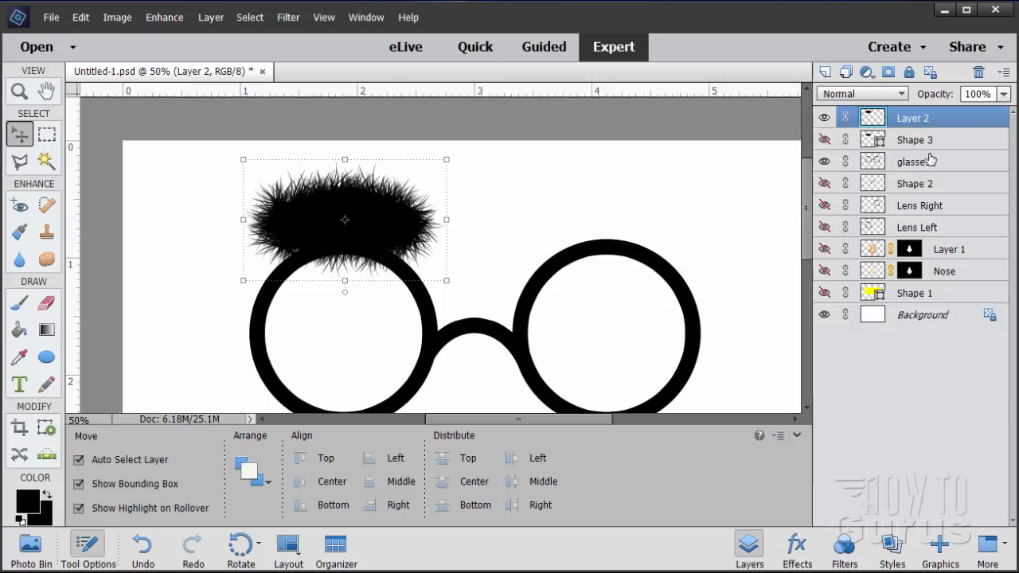
pyautogui.click(928, 163)
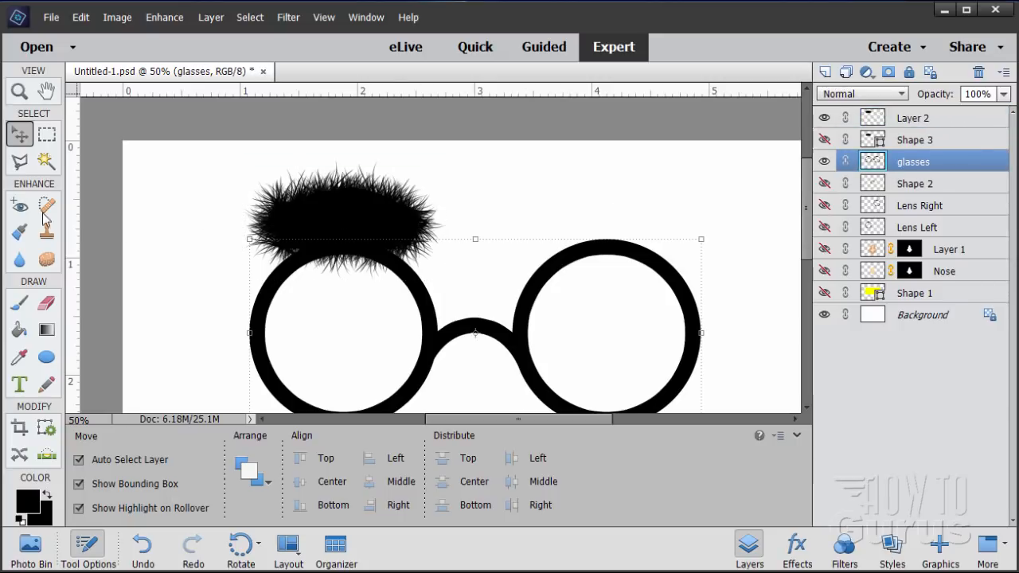
pyautogui.click(45, 162)
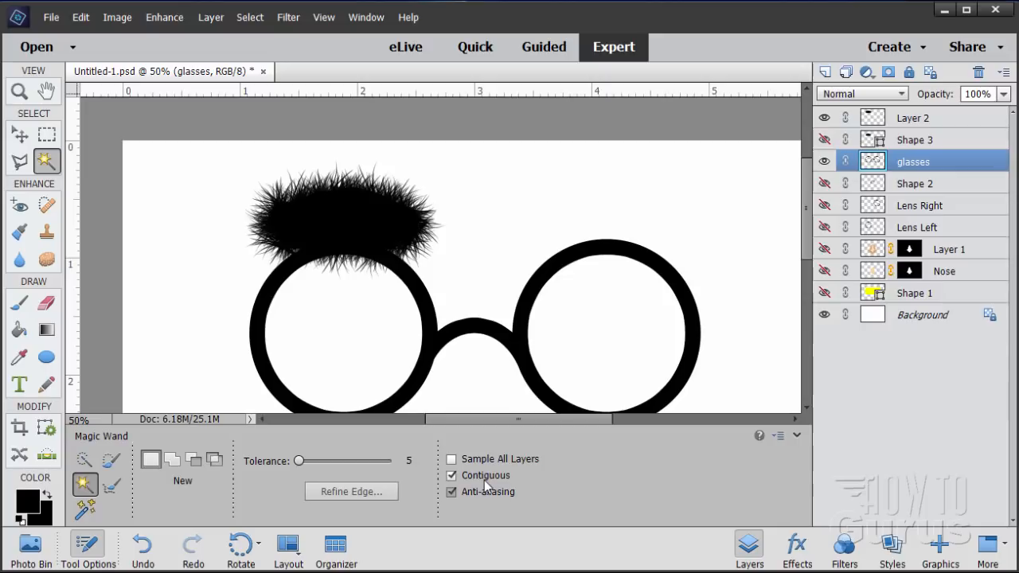
pyautogui.click(340, 328)
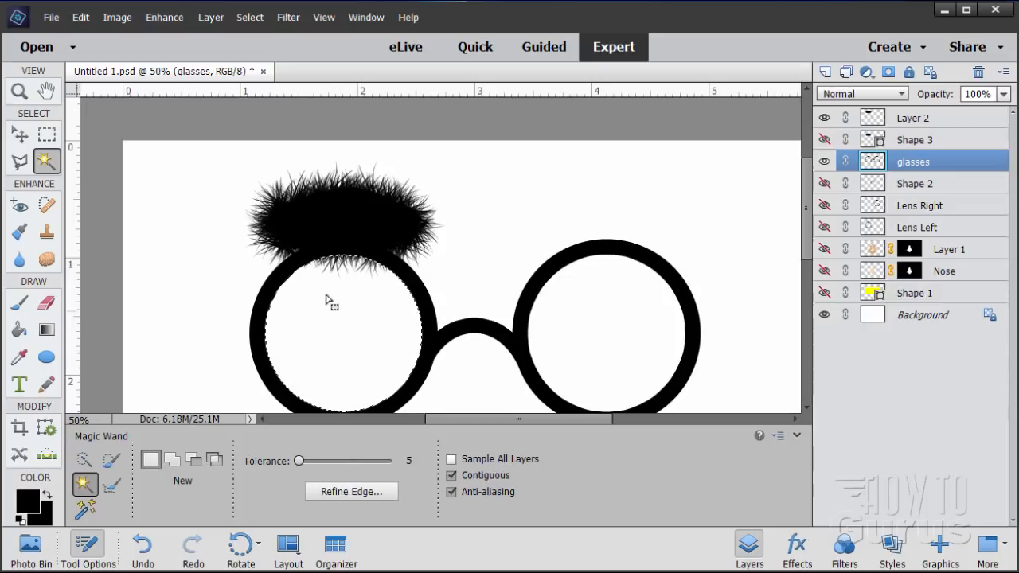
# Step: Rename Layer 2 as eyebrow
pyautogui.click(909, 121)
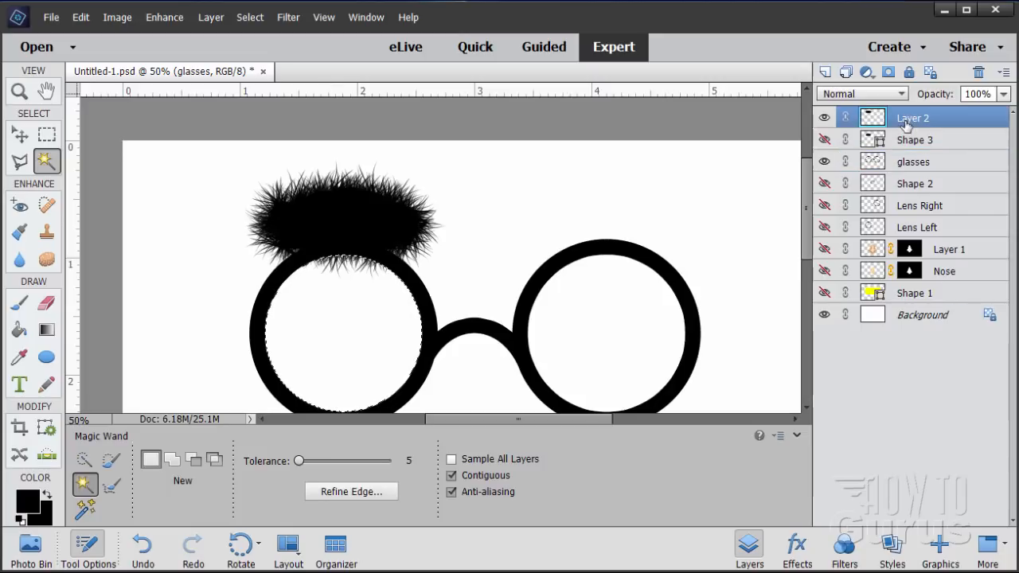
pyautogui.doubleClick(913, 119)
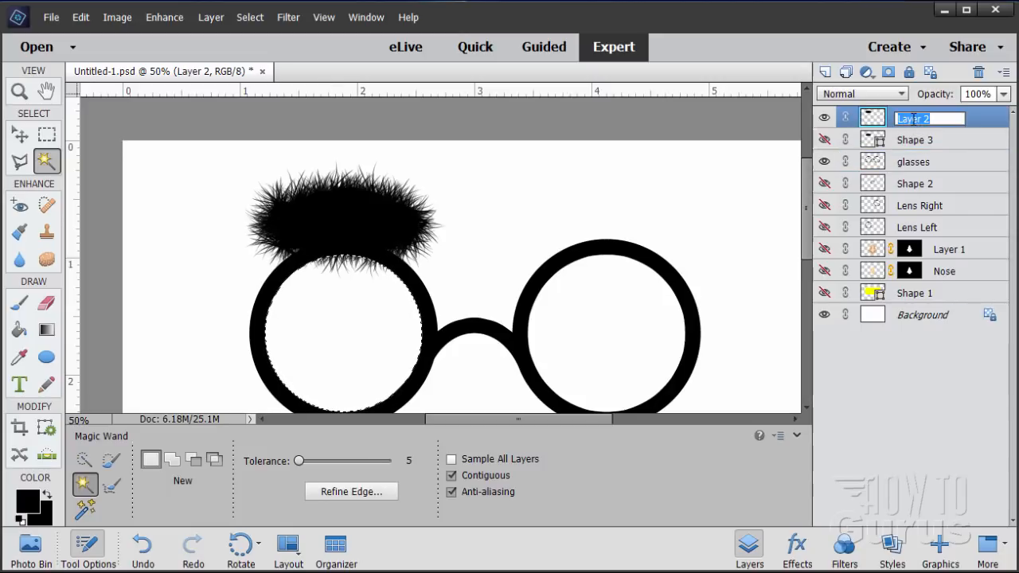
pyautogui.write('eye')
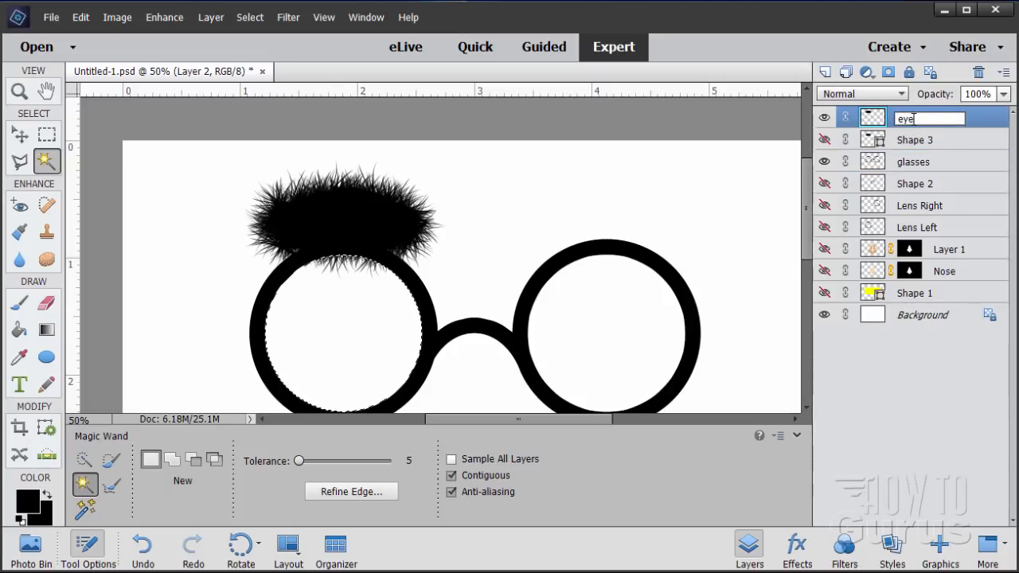
pyautogui.write('brow')
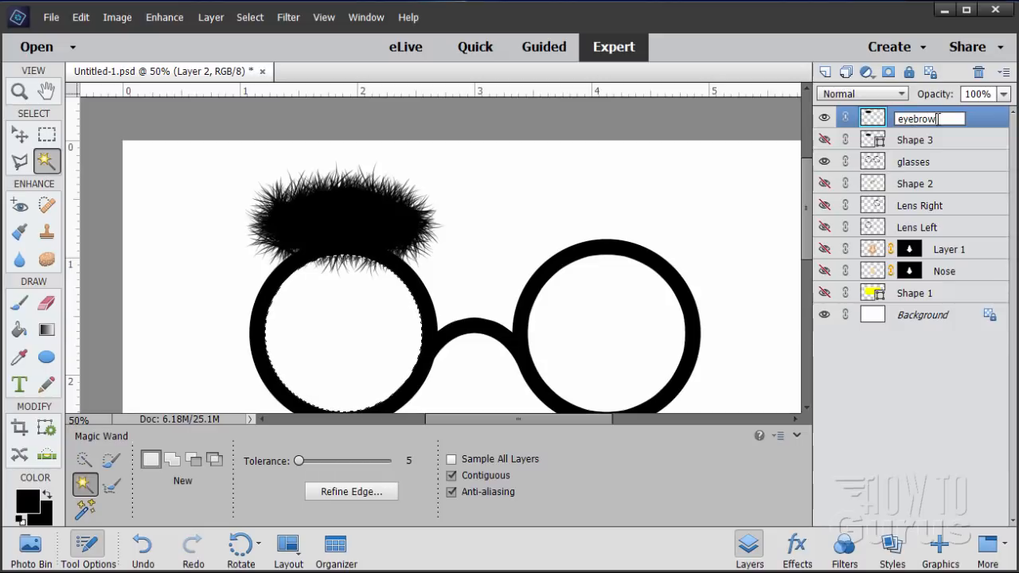
pyautogui.press('Return')
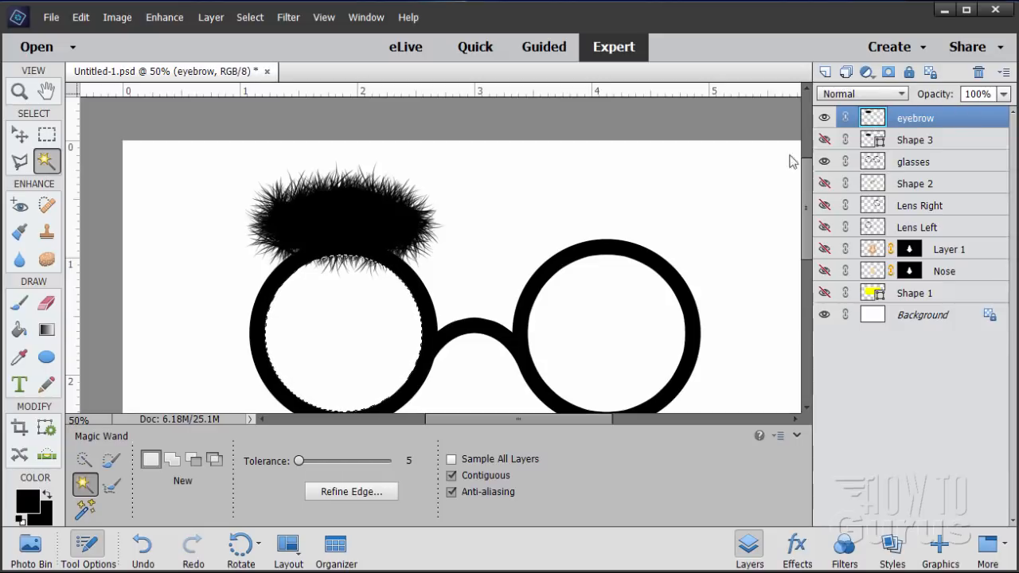
# Step: Erase the eyebrow hairs that hang inside the selected left lens area, then switch to the Move tool
pyautogui.click(46, 304)
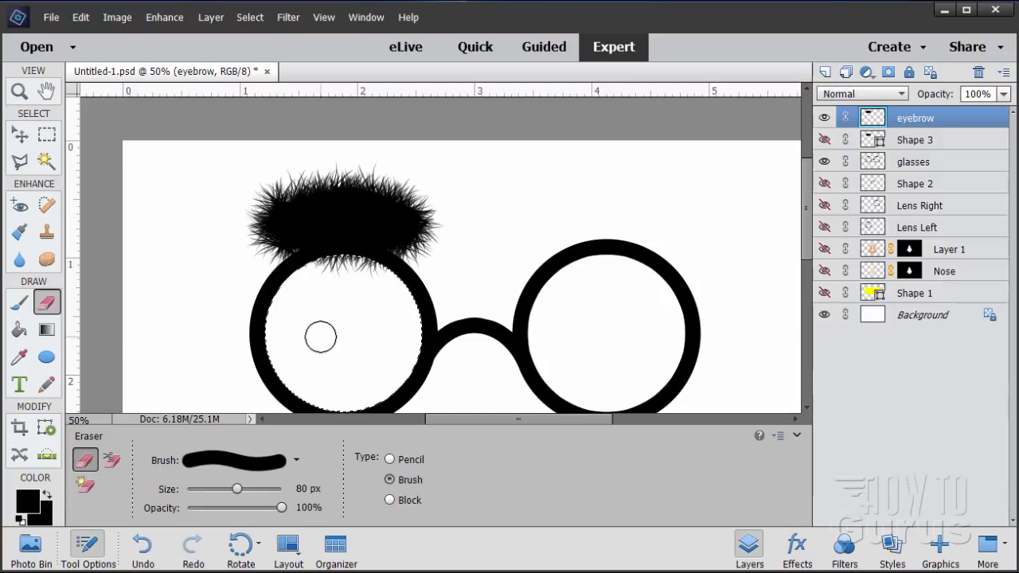
pyautogui.moveTo(299, 282)
pyautogui.mouseDown()
pyautogui.moveTo(337, 266)
pyautogui.moveTo(372, 272)
pyautogui.moveTo(394, 291)
pyautogui.moveTo(340, 266)
pyautogui.moveTo(294, 284)
pyautogui.mouseUp()
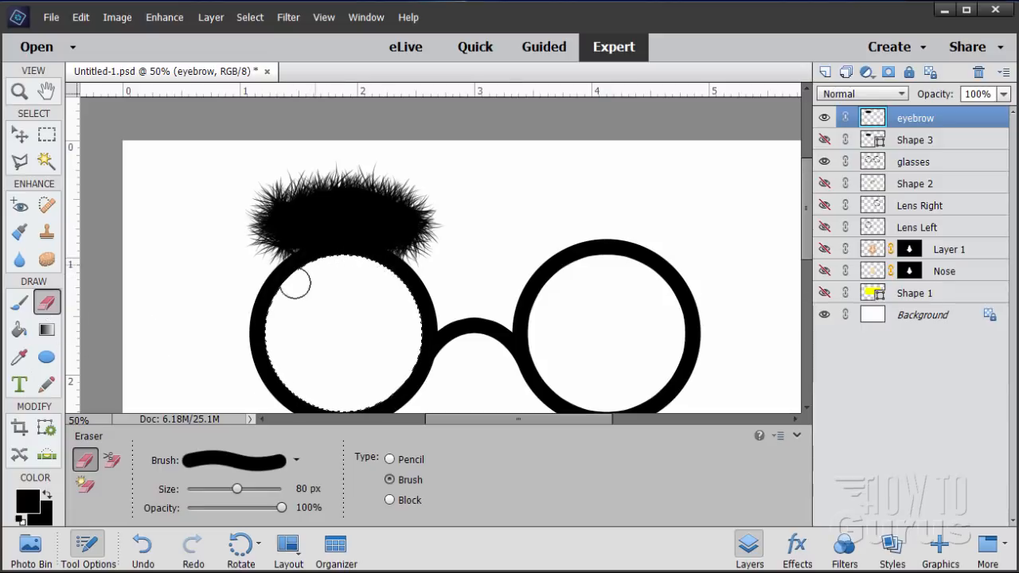
pyautogui.click(19, 135)
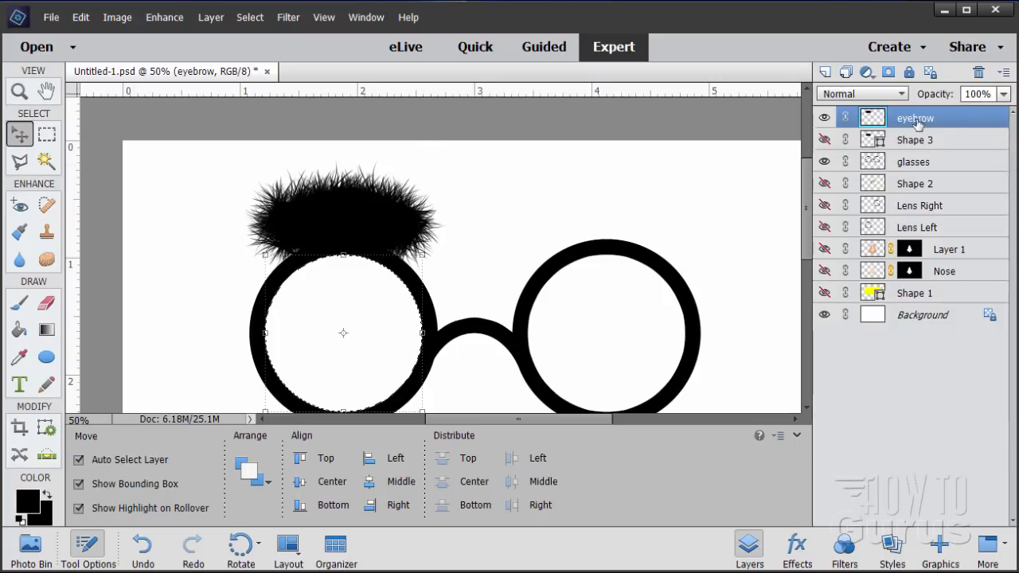
# Step: Duplicate the eyebrow layer, clear the lens selection, and move the copied eyebrow onto the upper rim of the right lens
pyautogui.moveTo(904, 121); pyautogui.dragTo(826, 73)
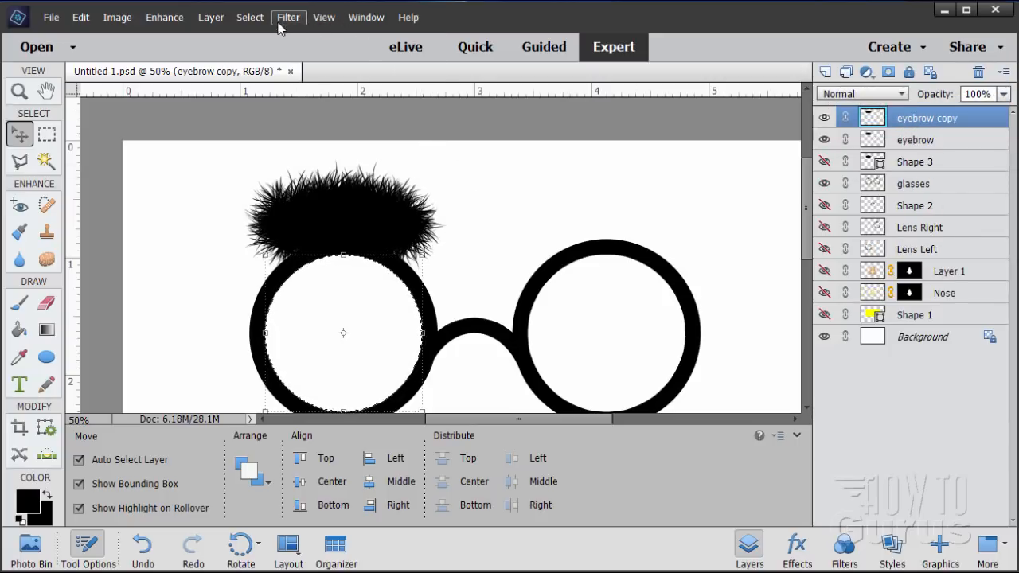
pyautogui.click(250, 17)
pyautogui.click(255, 40)
pyautogui.click(250, 17)
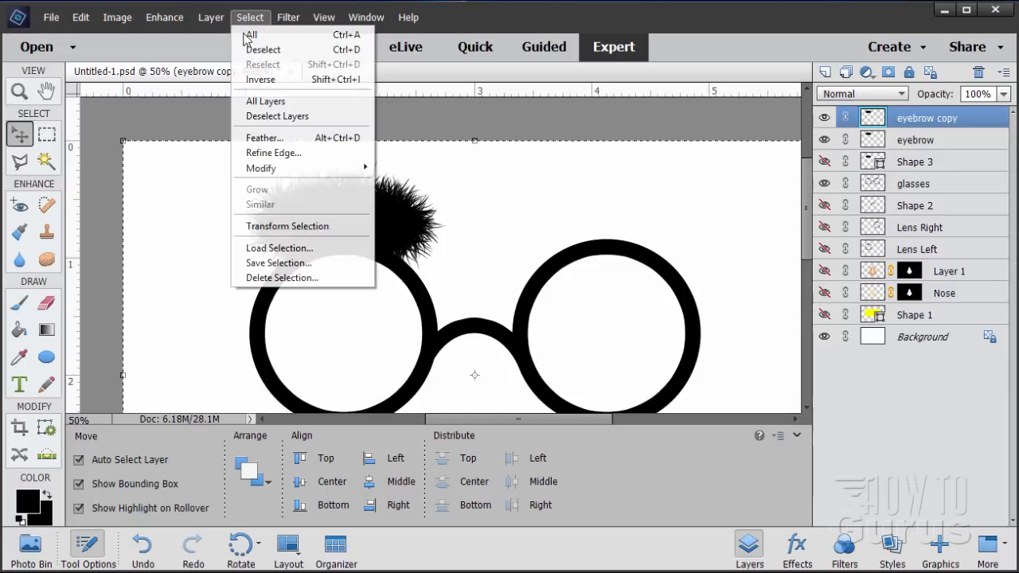
pyautogui.click(263, 50)
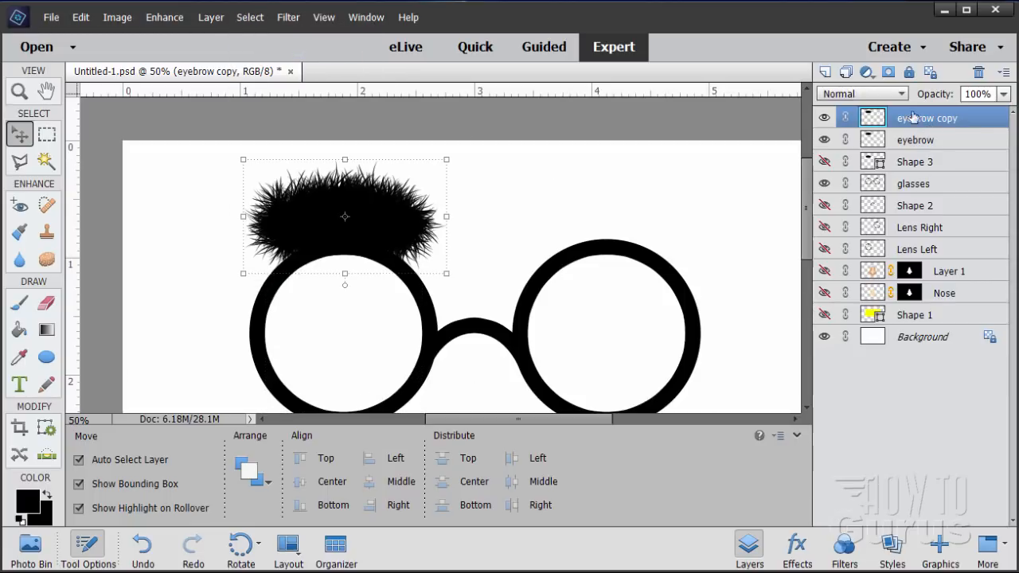
pyautogui.moveTo(373, 231); pyautogui.dragTo(635, 227)
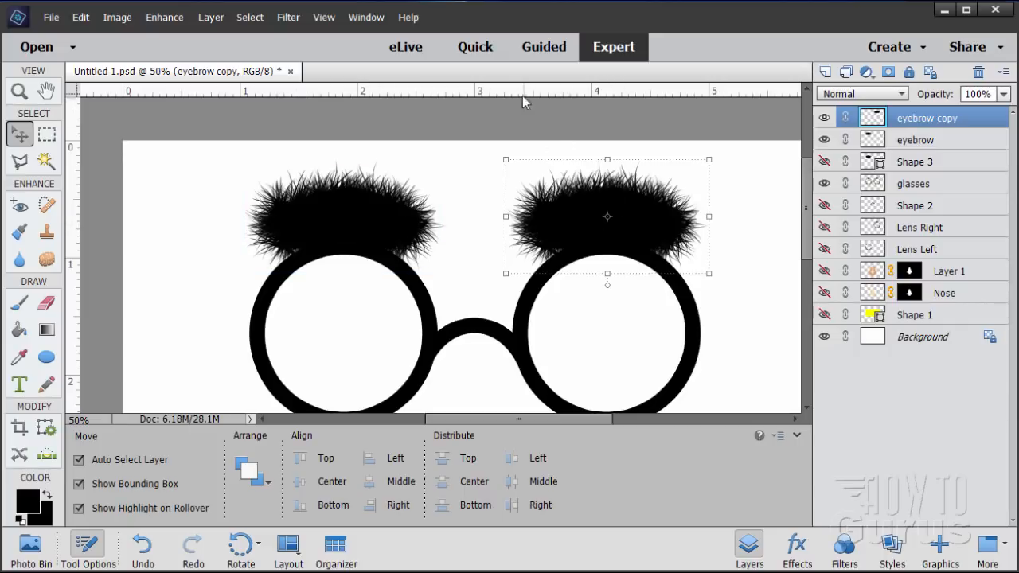
# Step: Check both eyebrows' height against a new horizontal guide through their centres, and hide the guides
pyautogui.moveTo(516, 94); pyautogui.dragTo(561, 216)
pyautogui.click(331, 239)
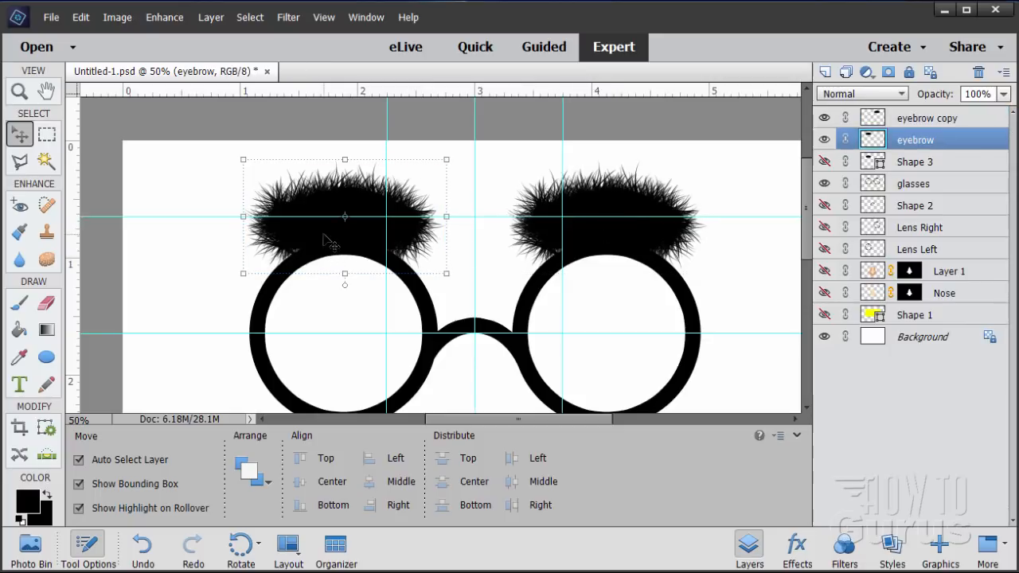
pyautogui.click(622, 229)
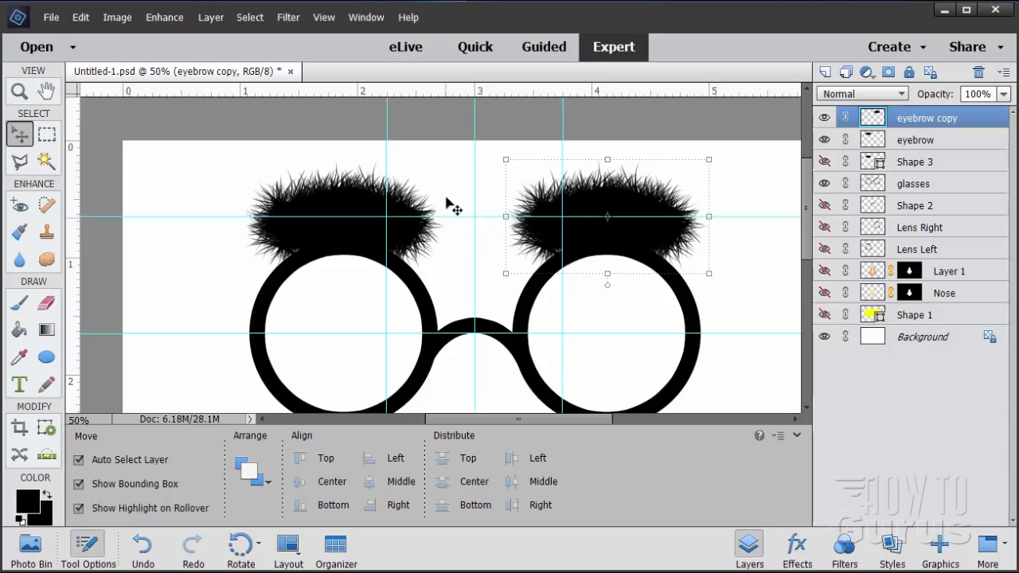
pyautogui.click(325, 19)
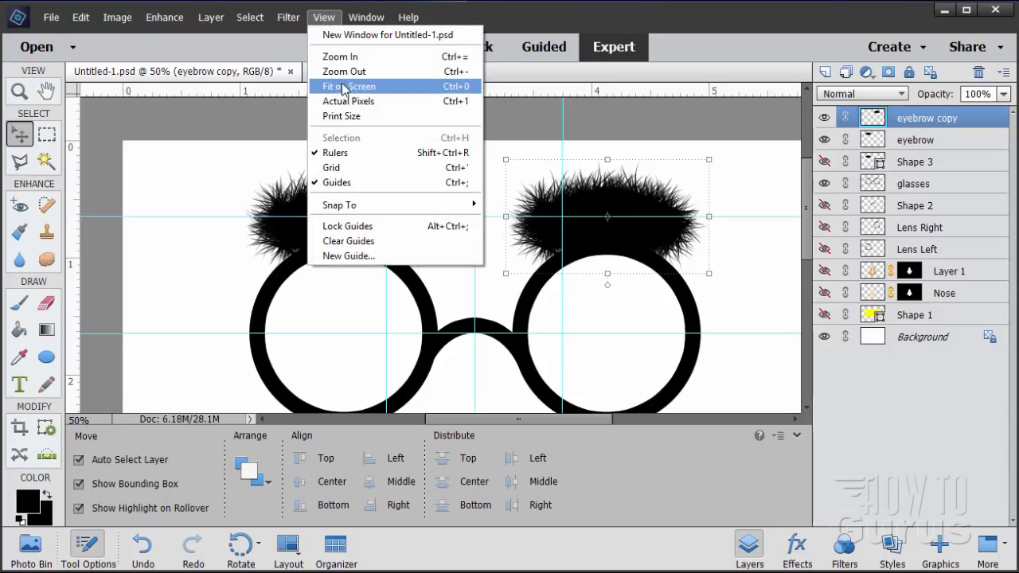
pyautogui.click(342, 182)
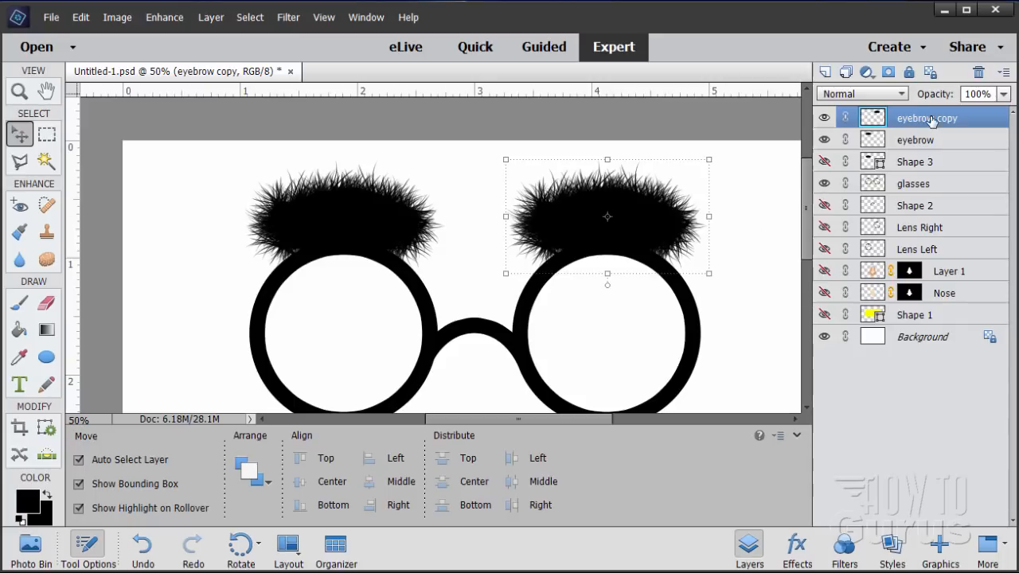
# Step: Duplicate the eyebrow copy layer and move the new copy below the glasses, centred between the lenses, as a moustache
pyautogui.moveTo(928, 118); pyautogui.dragTo(825, 72)
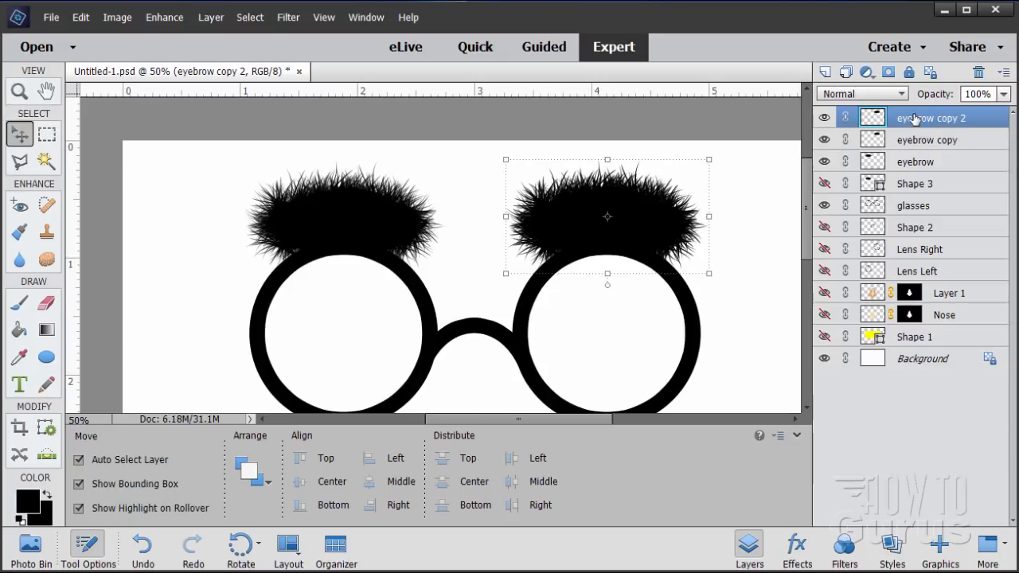
pyautogui.moveTo(651, 220); pyautogui.dragTo(547, 366)
pyautogui.moveTo(806, 195); pyautogui.dragTo(804, 259)
pyautogui.moveTo(524, 194); pyautogui.dragTo(507, 382)
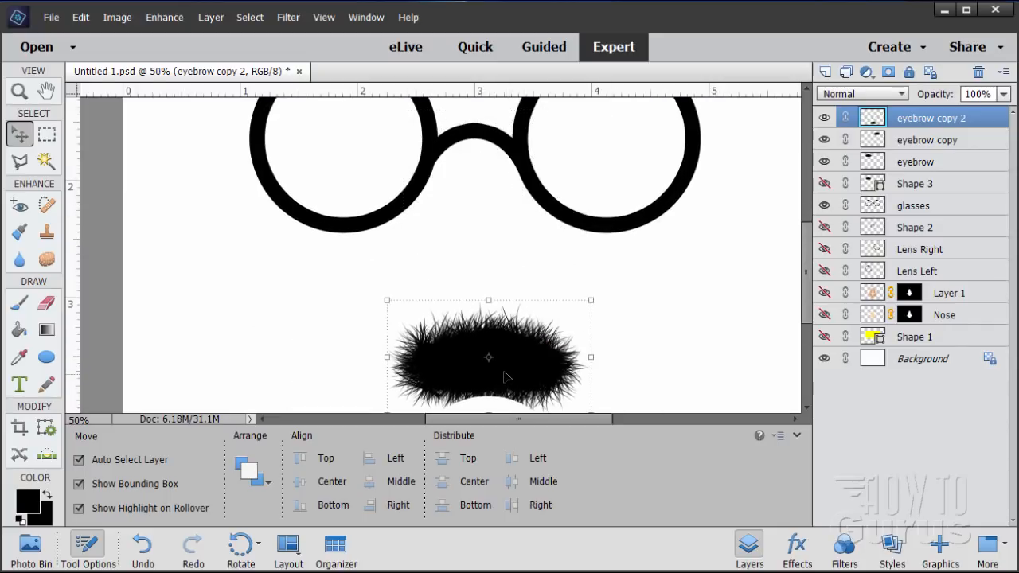
# Step: Show Layer 1 and the Nose layer, and move the moustache up against the tip of the nose
pyautogui.click(825, 293)
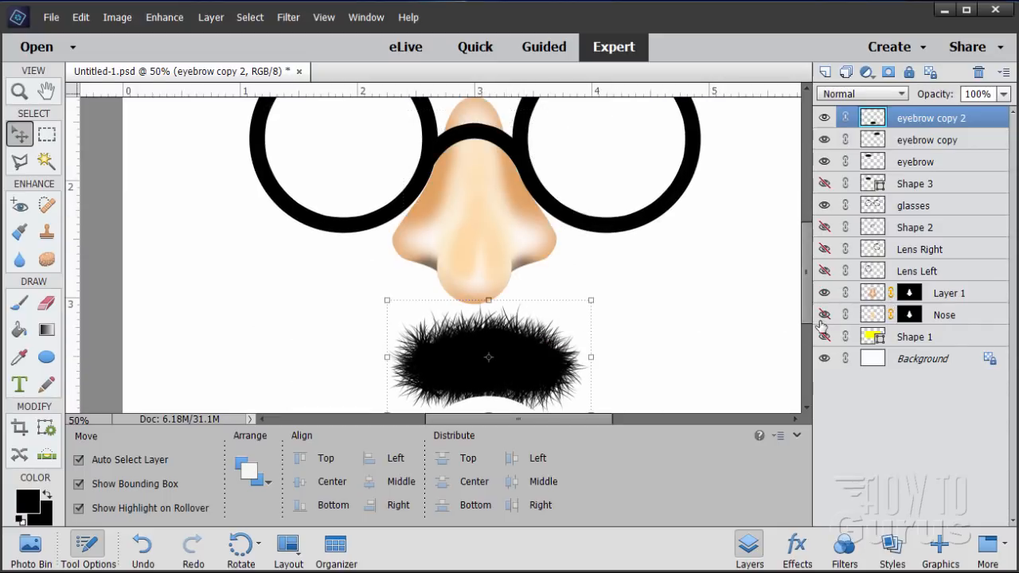
pyautogui.click(824, 315)
pyautogui.moveTo(510, 373); pyautogui.dragTo(503, 353)
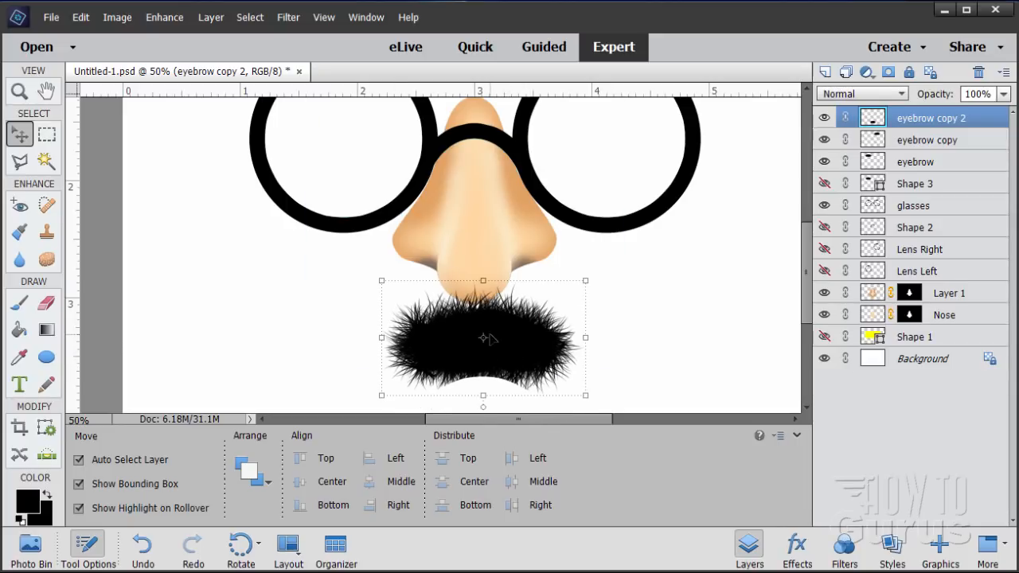
# Step: Rotate the moustache by 180 degrees so its curved notch faces the nose
pyautogui.click(591, 401)
pyautogui.click(471, 510)
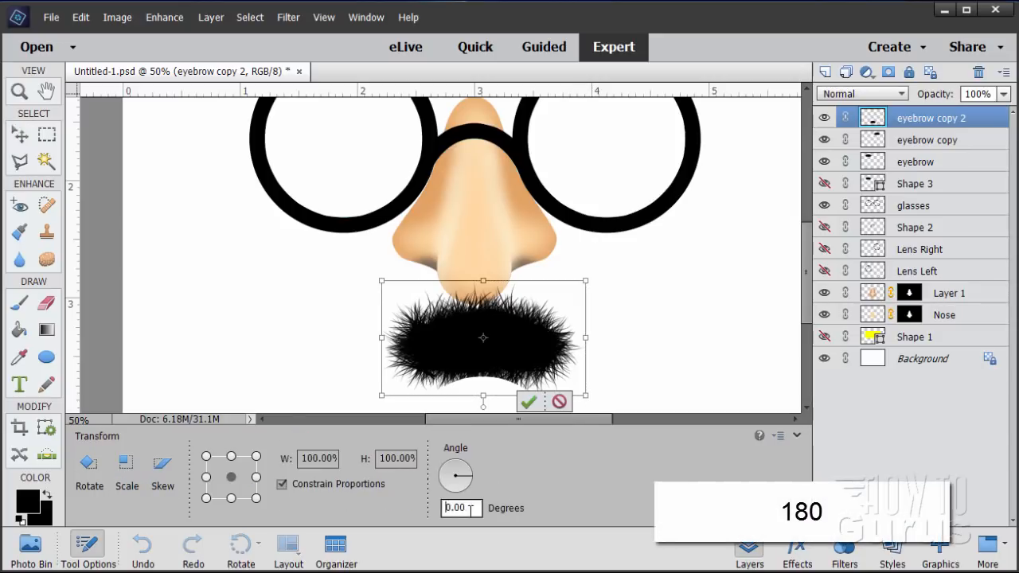
pyautogui.moveTo(471, 510); pyautogui.dragTo(414, 519)
pyautogui.write('180')
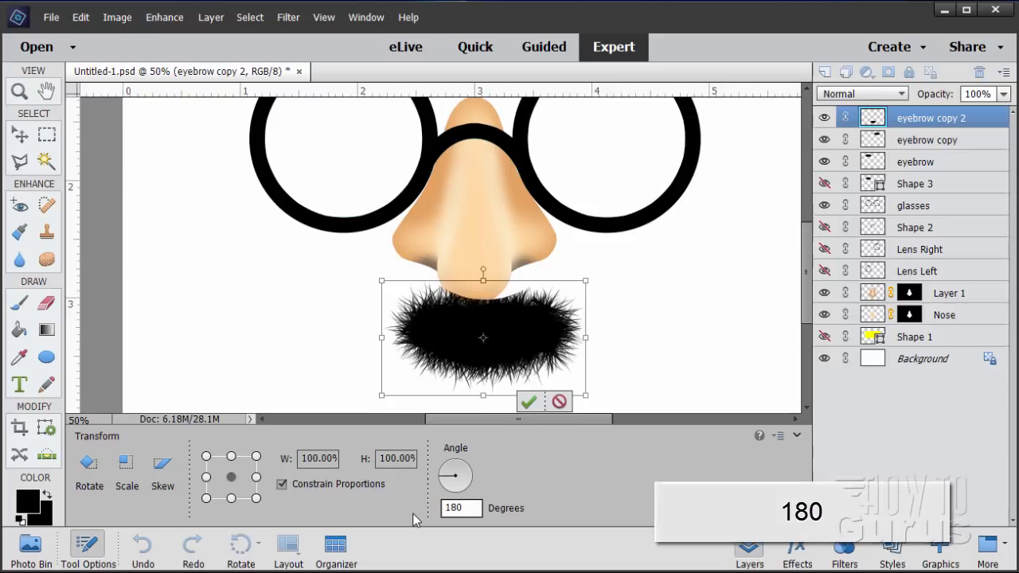
pyautogui.click(528, 401)
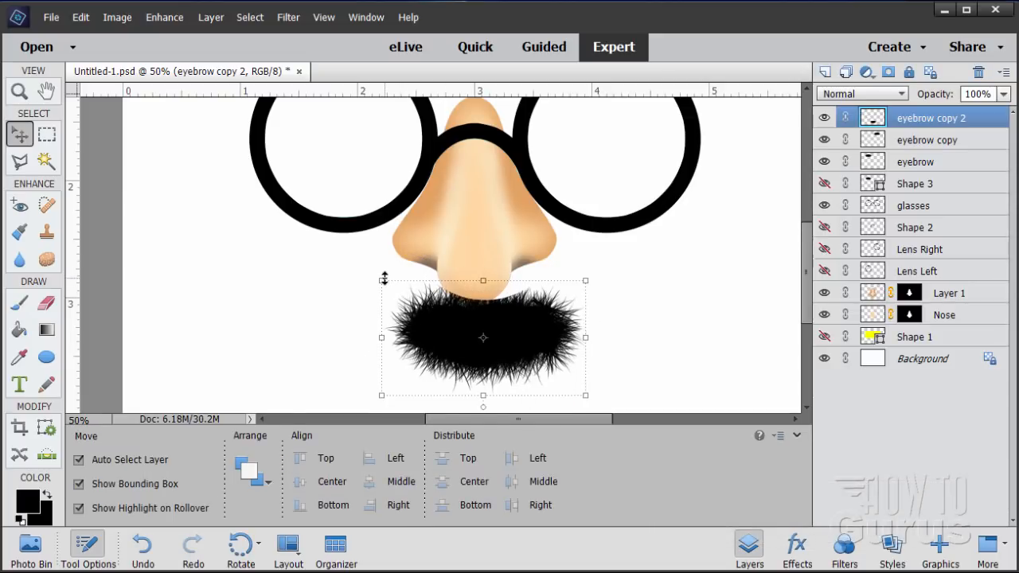
# Step: Enlarge the moustache proportionally to about 153% and centre it over the lower part of the nose
pyautogui.moveTo(384, 278); pyautogui.dragTo(296, 234)
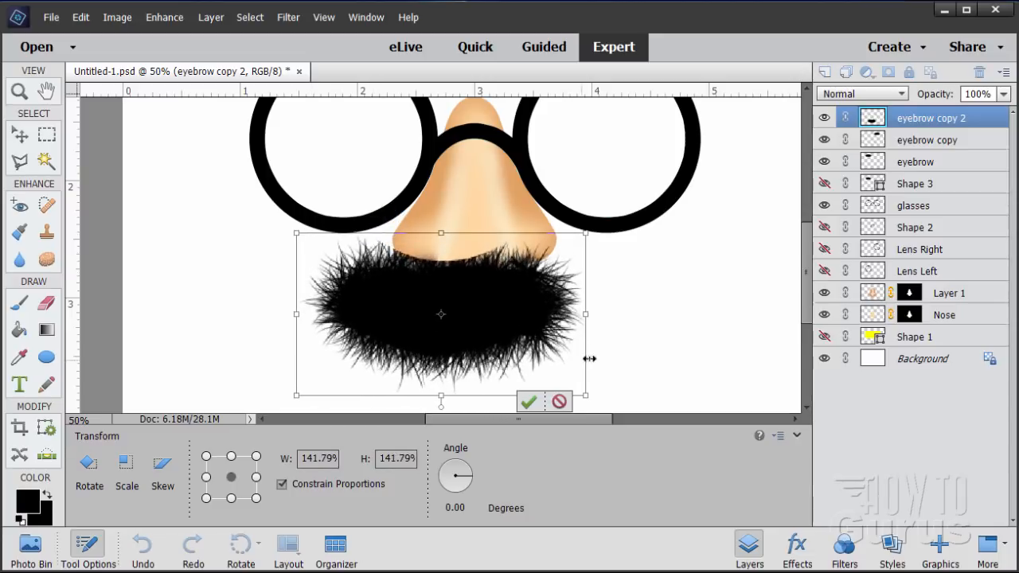
pyautogui.moveTo(586, 234); pyautogui.dragTo(608, 221)
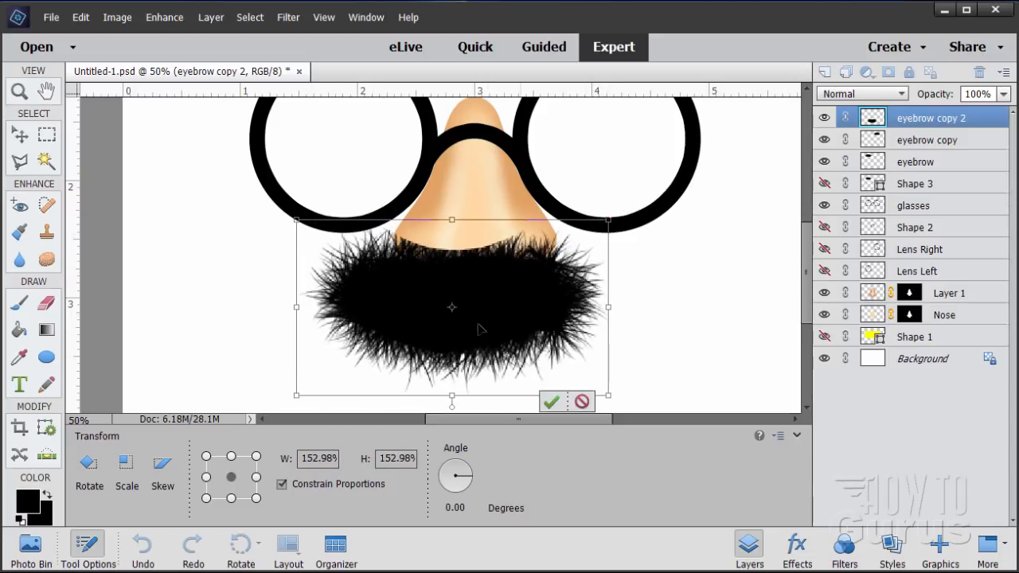
pyautogui.moveTo(473, 327); pyautogui.dragTo(490, 327)
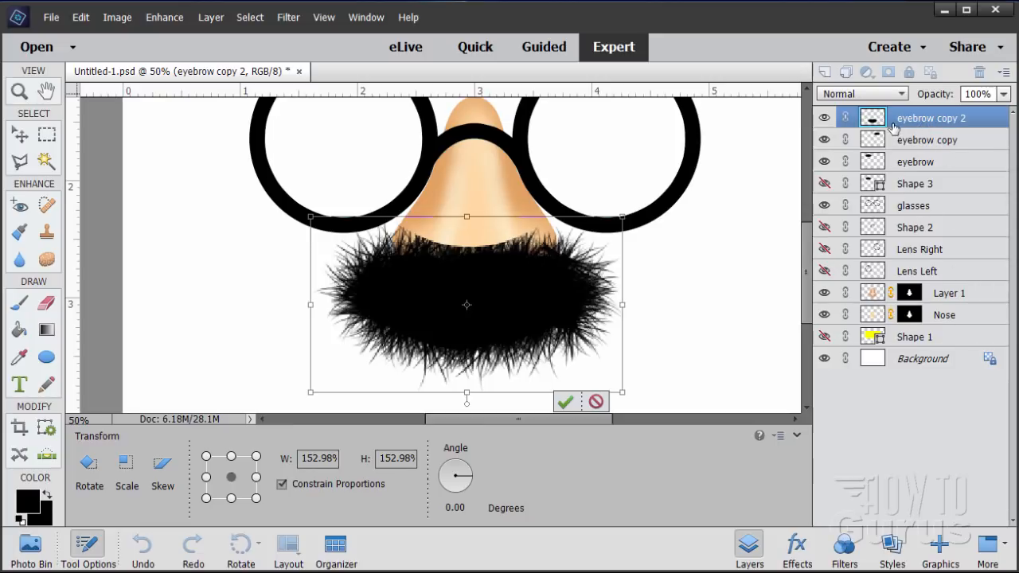
pyautogui.click(564, 402)
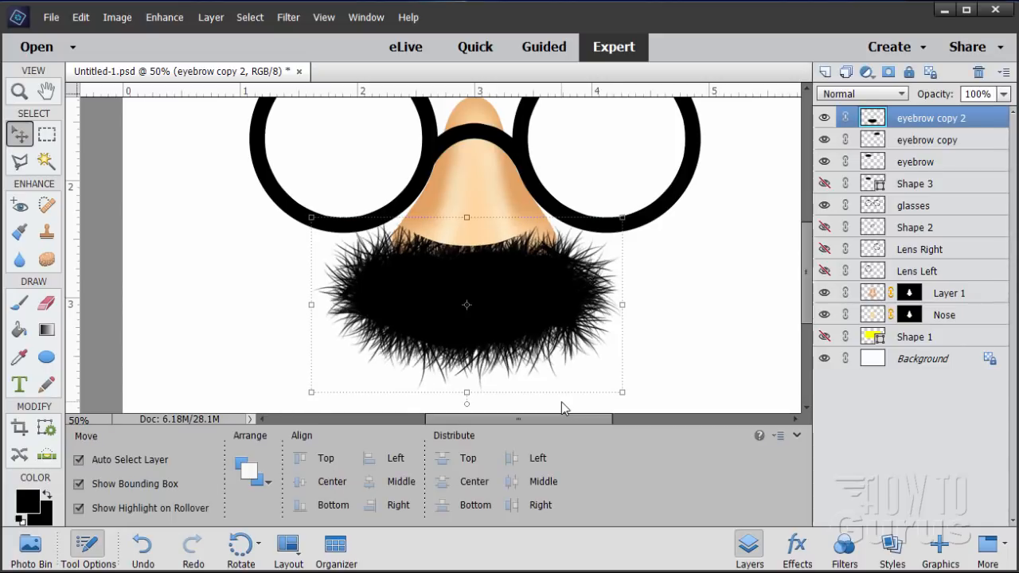
# Step: Move the eyebrow copy 2 layer directly beneath the Nose layer and try small sideways shifts of the moustache
pyautogui.moveTo(919, 121); pyautogui.dragTo(920, 326)
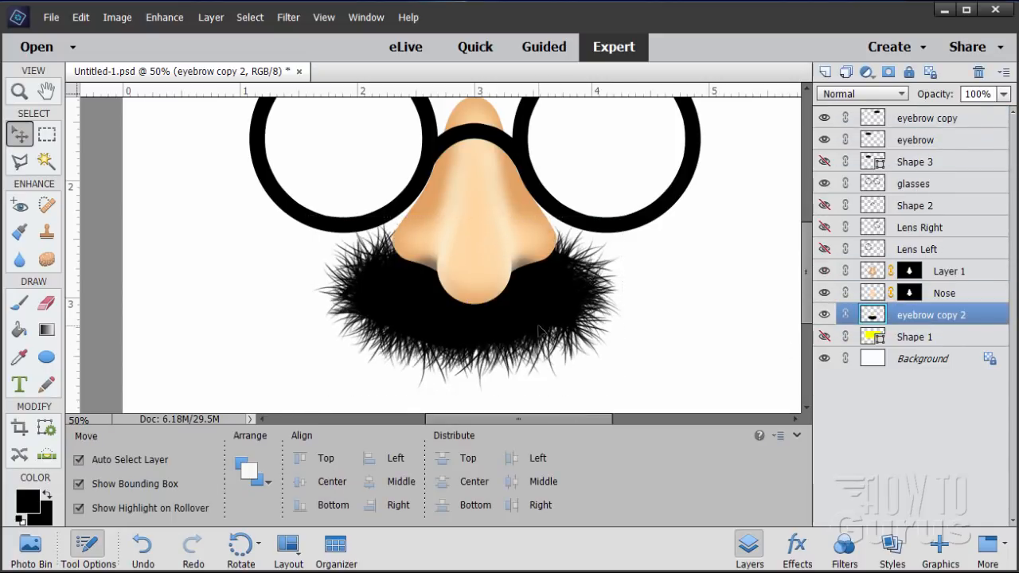
pyautogui.hotkey('shift', 'Right')
pyautogui.hotkey('shift', 'Right')
pyautogui.hotkey('shift', 'Left')
pyautogui.hotkey('shift', 'Left')
pyautogui.hotkey('shift', 'Right')
pyautogui.hotkey('shift', 'Right')
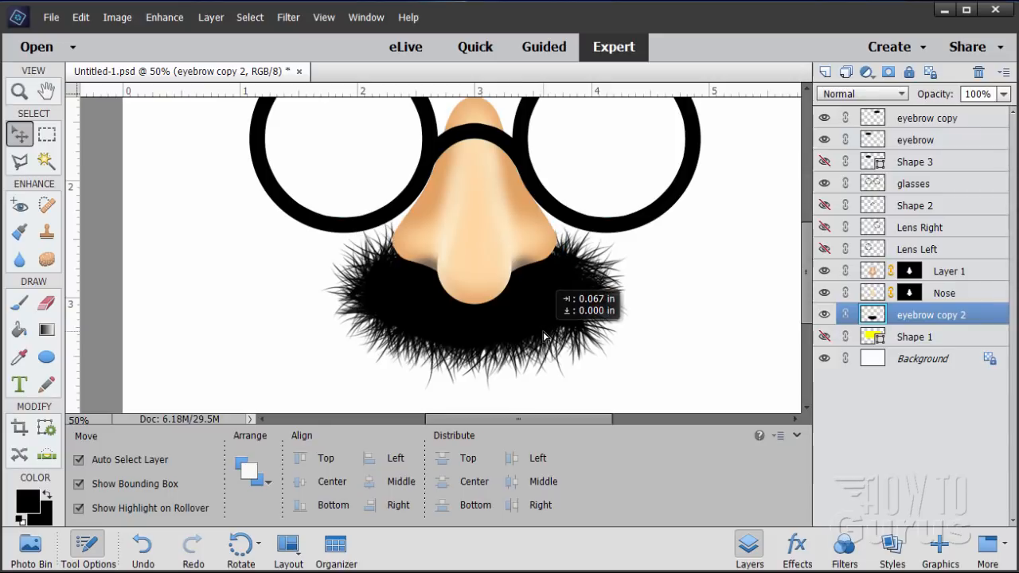
pyautogui.hotkey('shift', 'Left')
pyautogui.hotkey('shift', 'Left')
# Step: Fit the whole image in view and nudge the moustache slightly down, keeping it centred beneath the nose
pyautogui.click(22, 93)
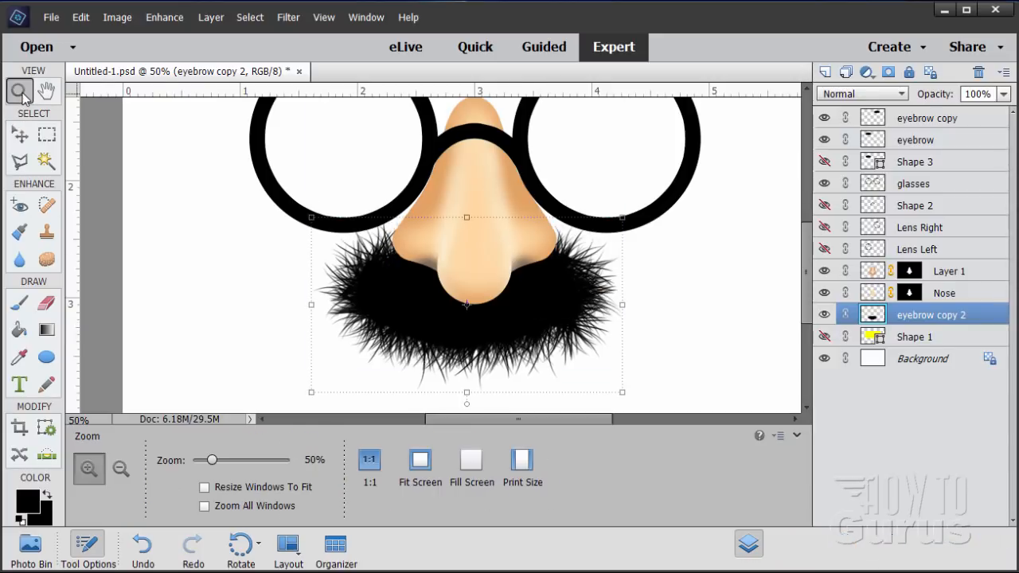
pyautogui.click(422, 459)
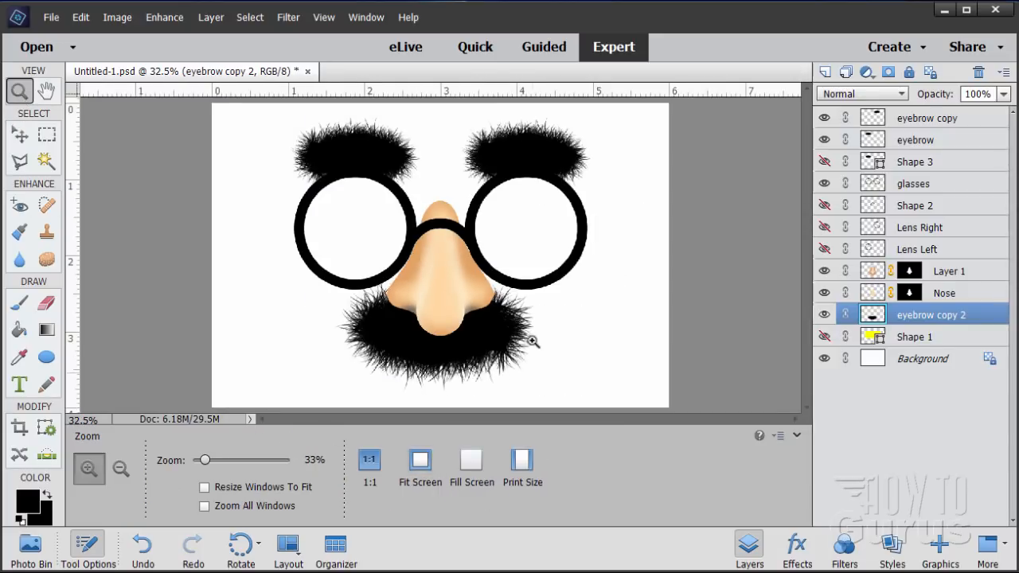
pyautogui.click(20, 133)
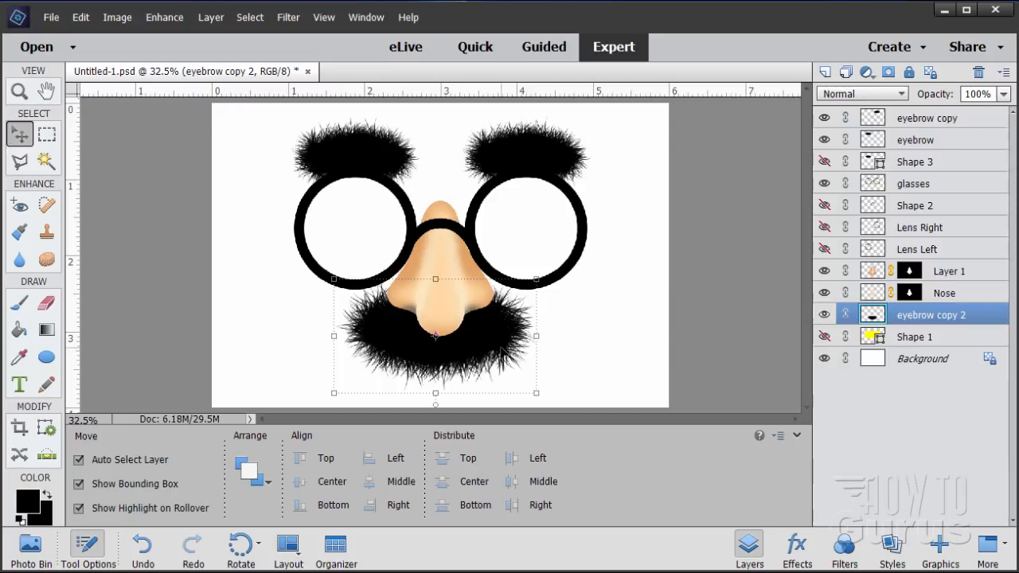
pyautogui.press('Down')
pyautogui.press('Down')
pyautogui.press('Down')
pyautogui.press('Down')
pyautogui.press('Down')
pyautogui.press('Down')
pyautogui.press('Down')
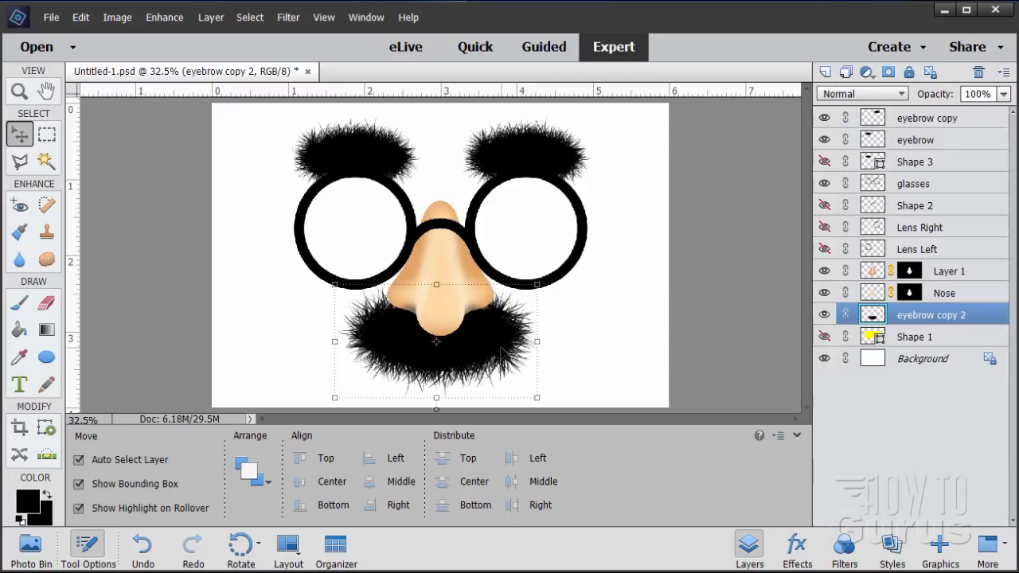
pyautogui.press('Left')
pyautogui.press('Left')
pyautogui.press('Down')
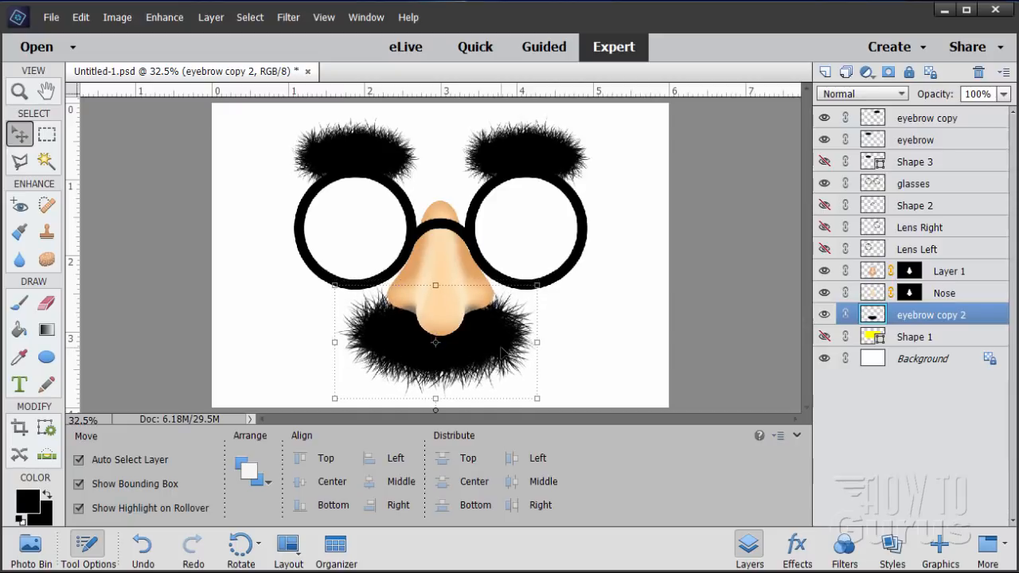
pyautogui.press('Left')
pyautogui.press('Left')
# Step: Save the document as groucho glasses 3.psd in the PSE Graphics folder
pyautogui.click(51, 17)
pyautogui.click(86, 146)
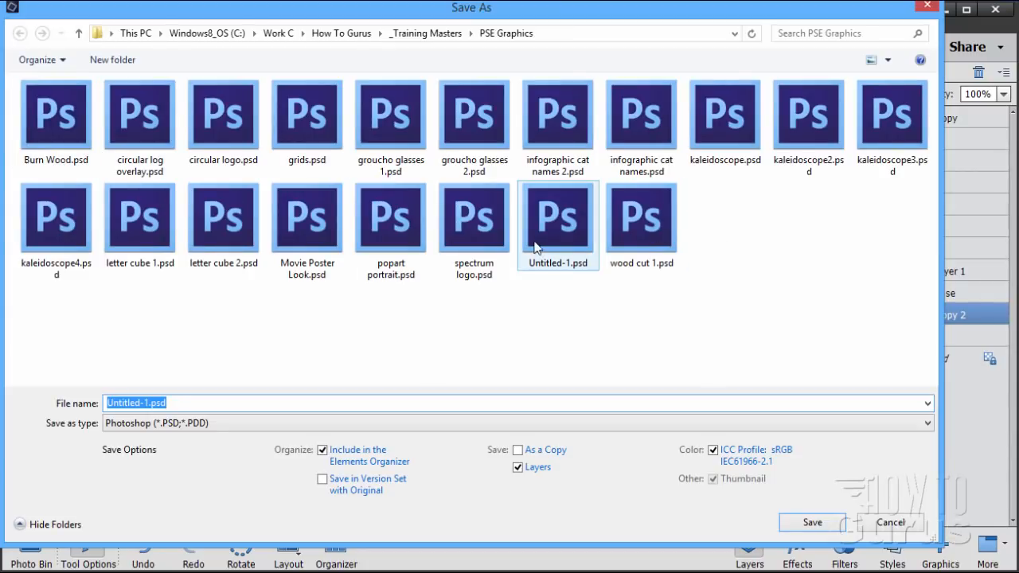
pyautogui.click(499, 123)
pyautogui.click(260, 408)
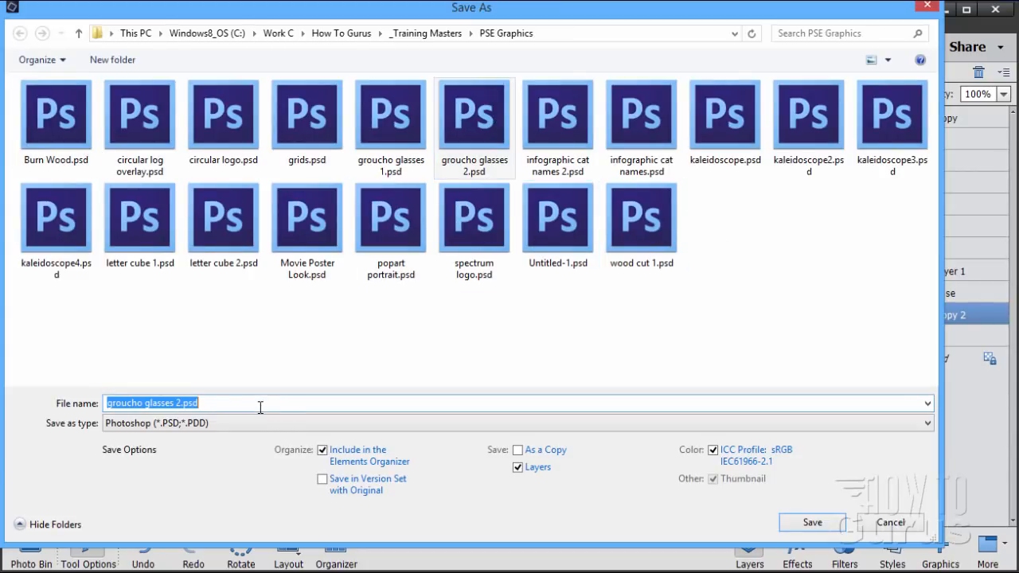
pyautogui.press('Left')
pyautogui.press('Left')
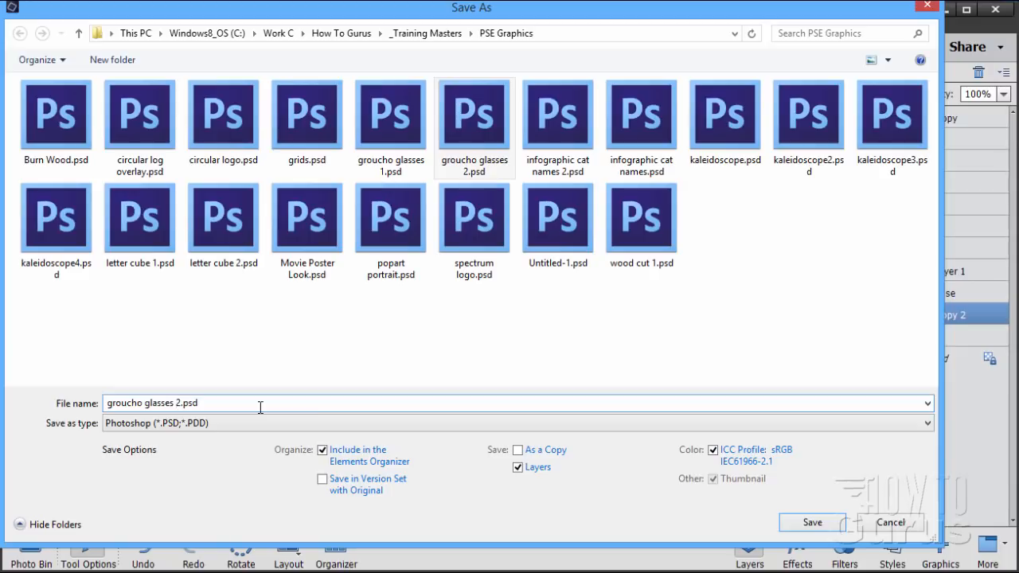
pyautogui.press('BackSpace')
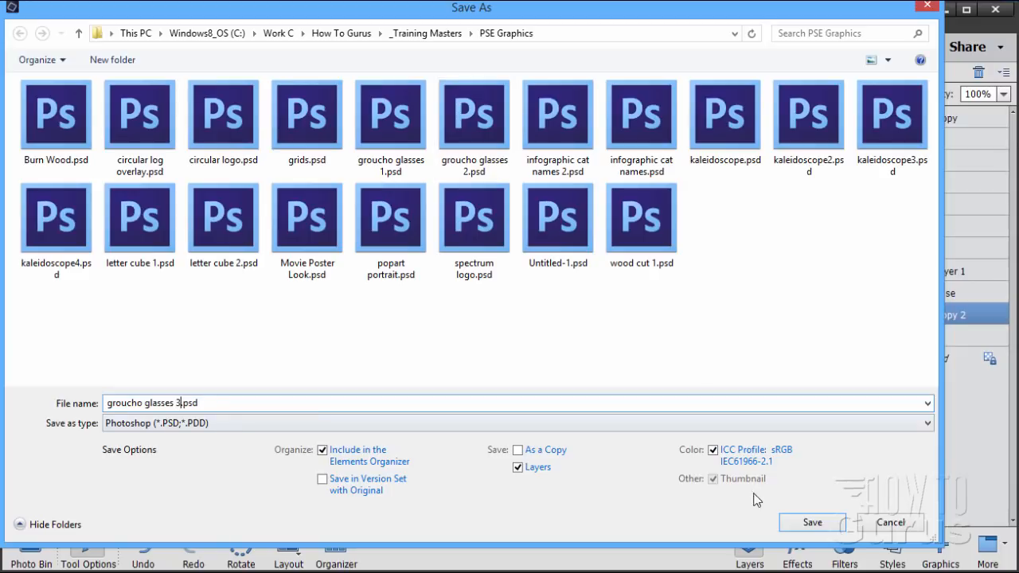
pyautogui.click(793, 525)
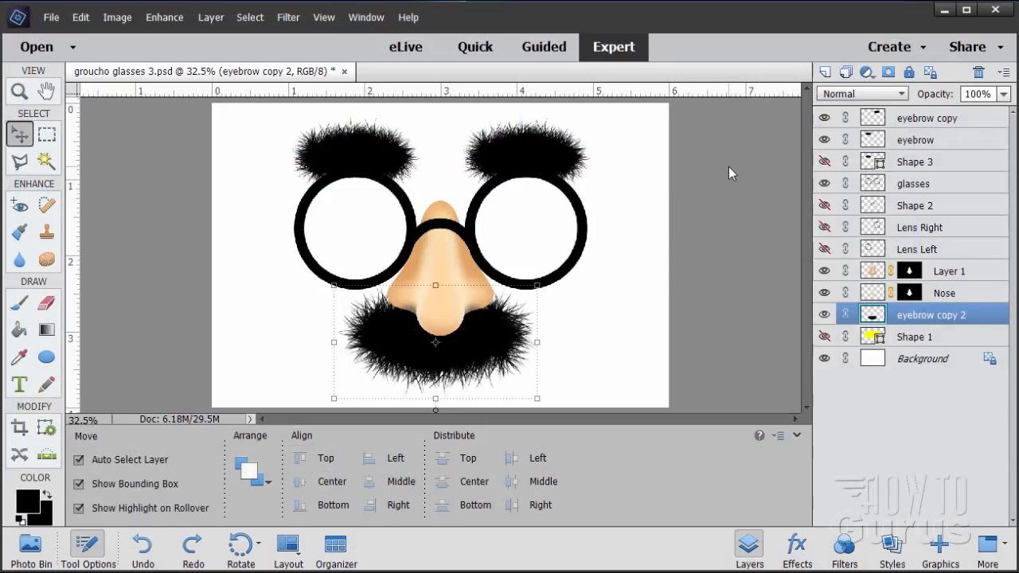
# Step: Apply the second style of the Bevels set to the glasses layer
pyautogui.click(900, 363)
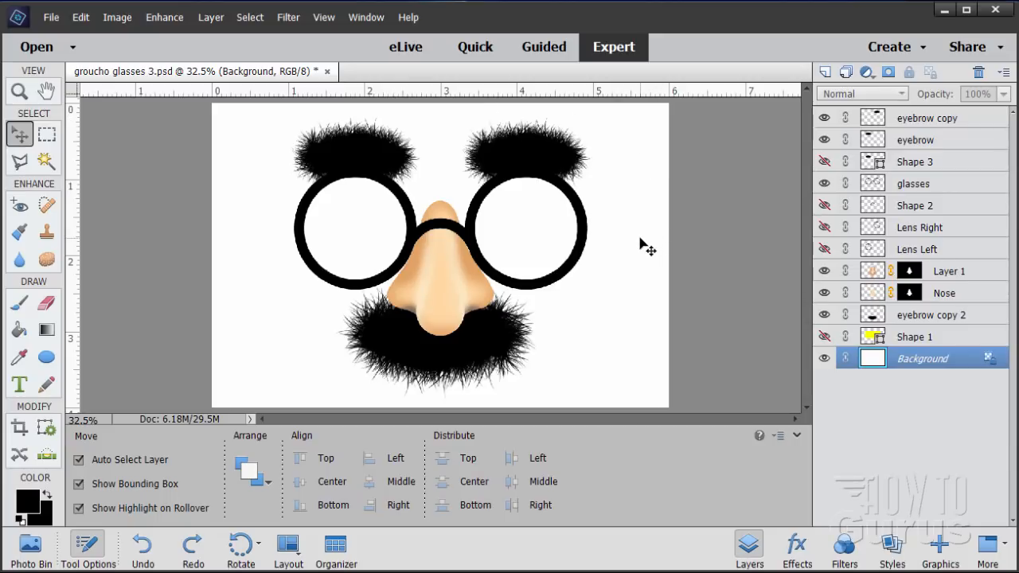
pyautogui.click(915, 187)
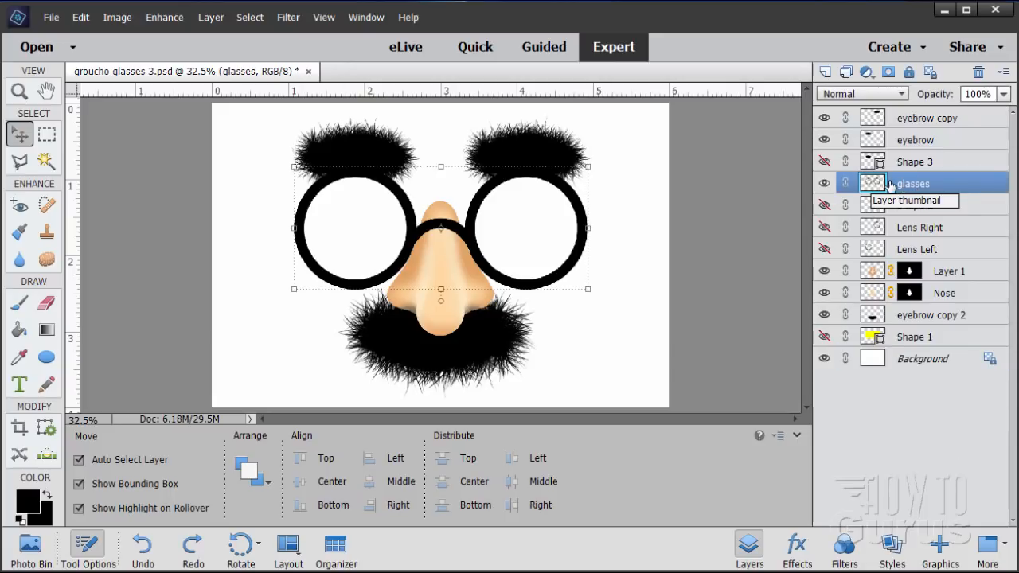
pyautogui.click(895, 549)
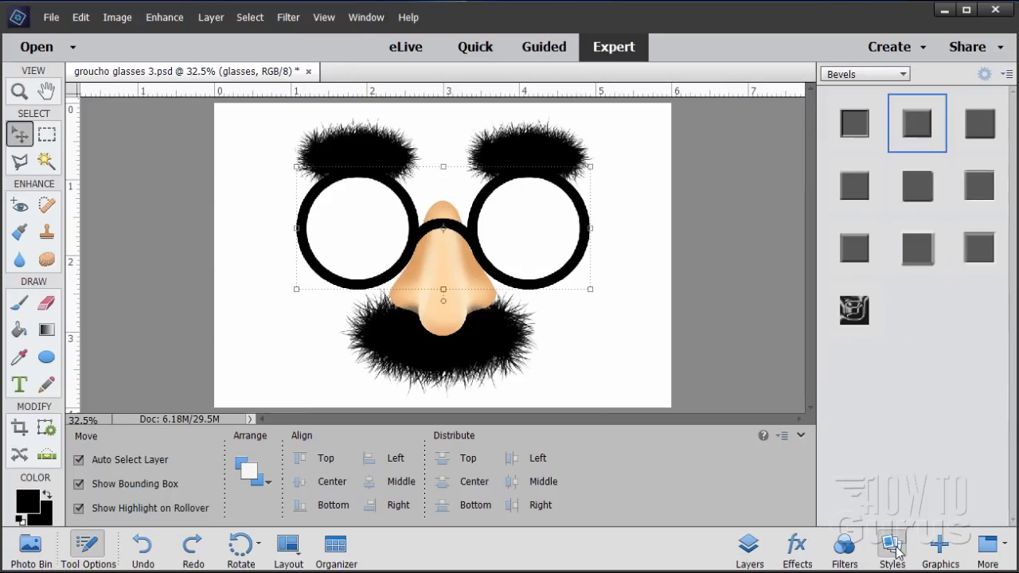
pyautogui.click(879, 73)
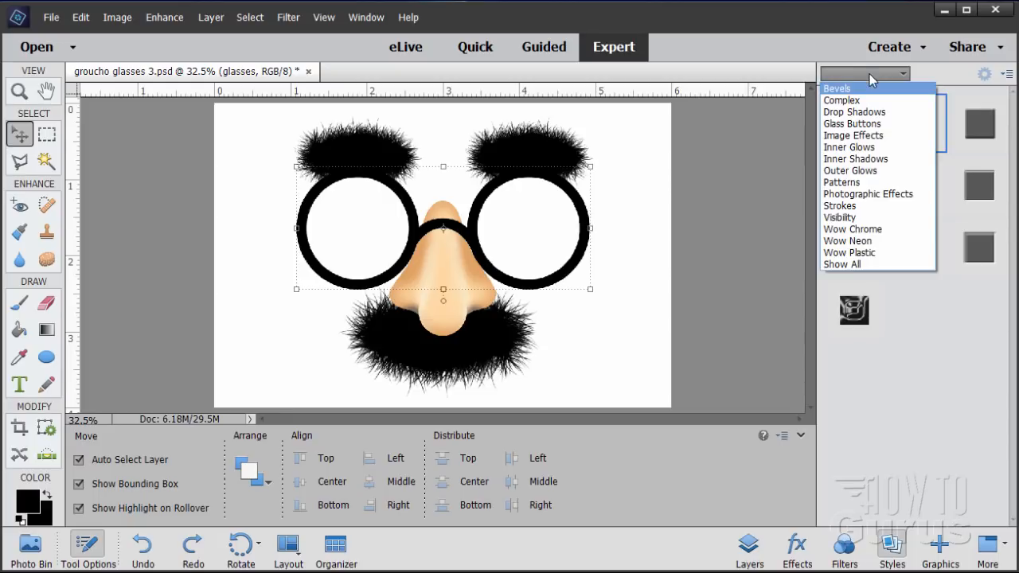
pyautogui.click(860, 90)
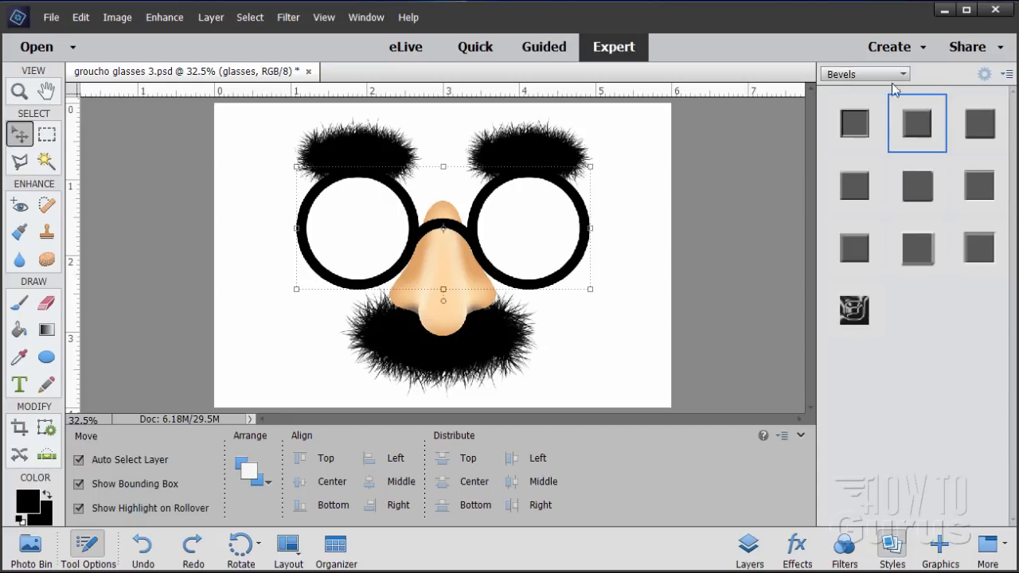
pyautogui.click(914, 127)
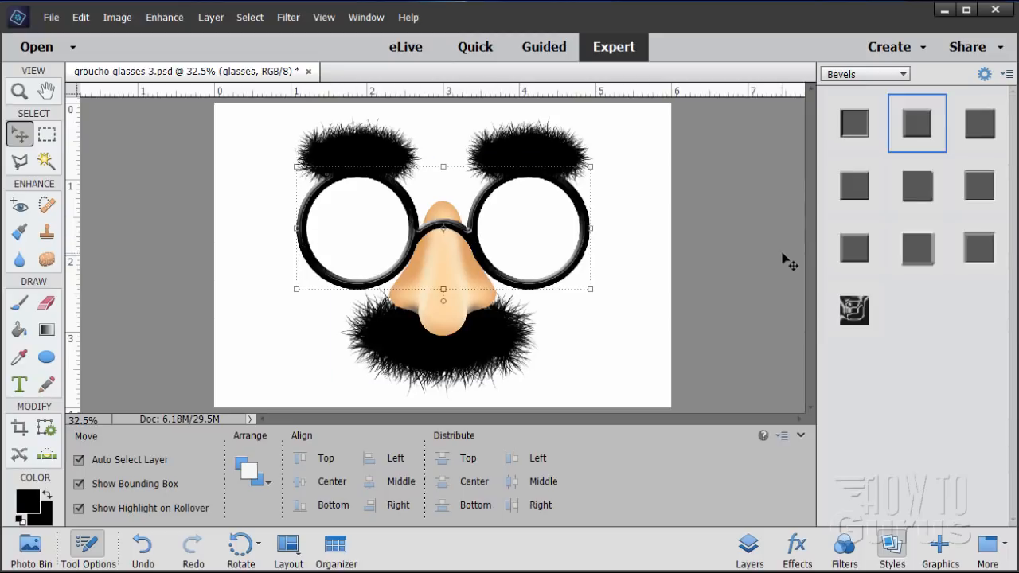
# Step: With the Background hidden, stamp all visible artwork onto a new layer above eyebrow copy and hide the individual source layers
pyautogui.click(752, 547)
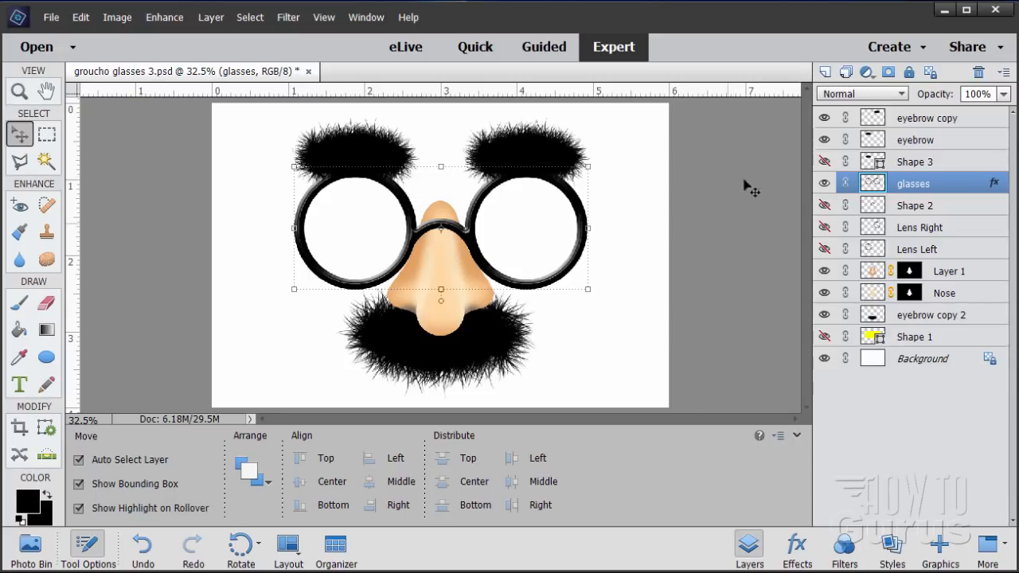
pyautogui.click(824, 358)
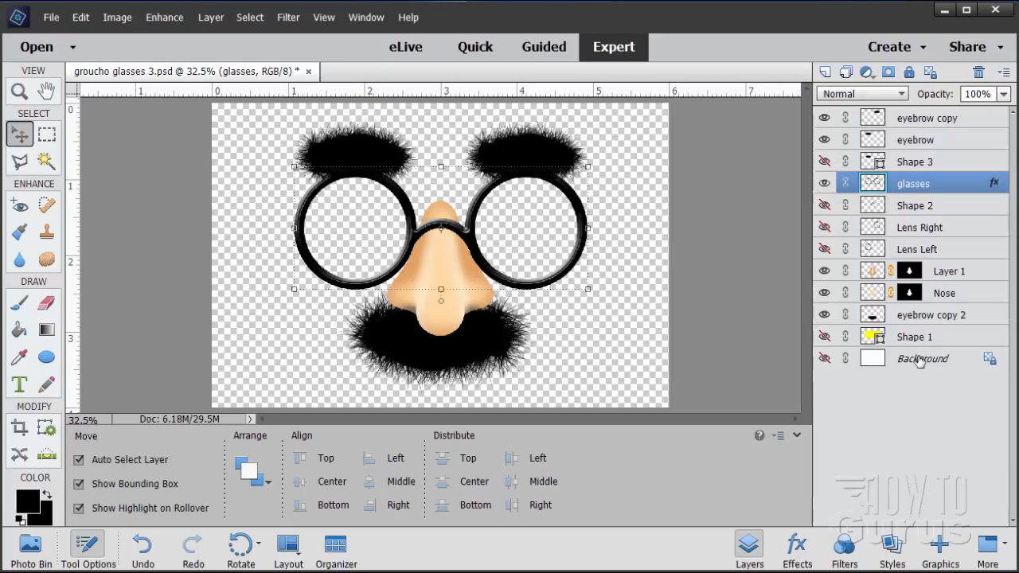
pyautogui.click(931, 118)
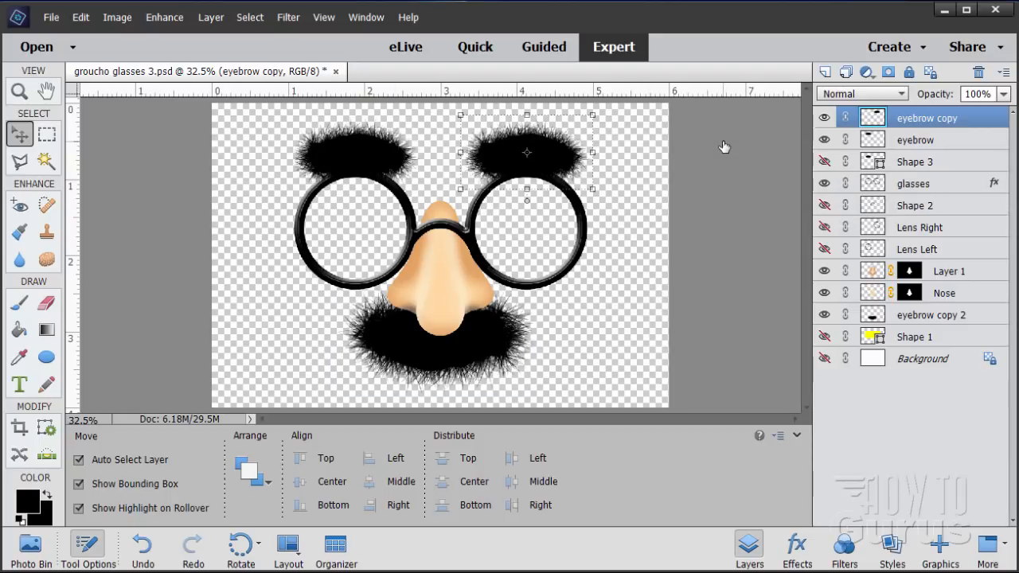
pyautogui.hotkey('ctrl', 'shift', 'alt', 'e')
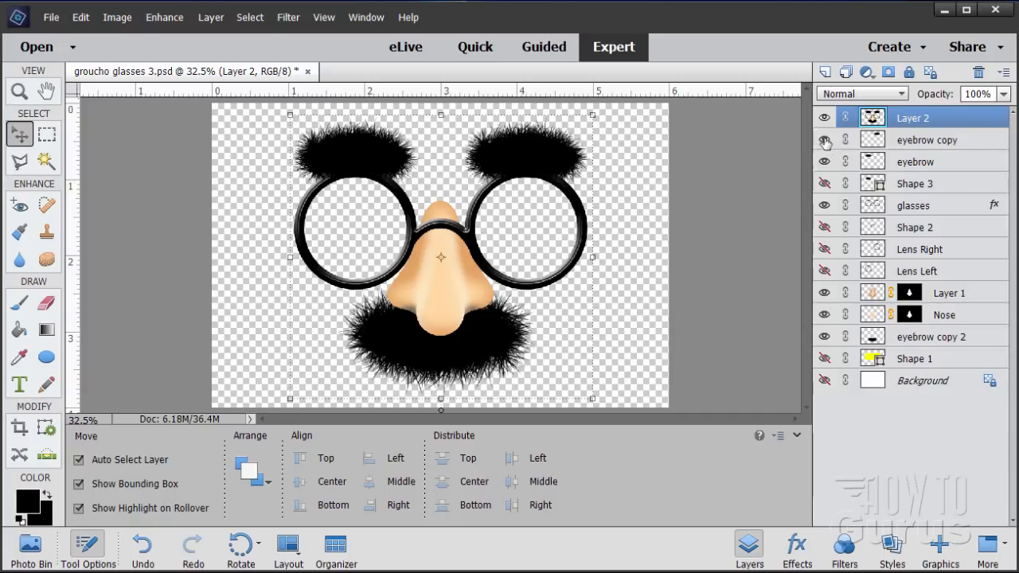
pyautogui.moveTo(823, 141); pyautogui.dragTo(825, 206)
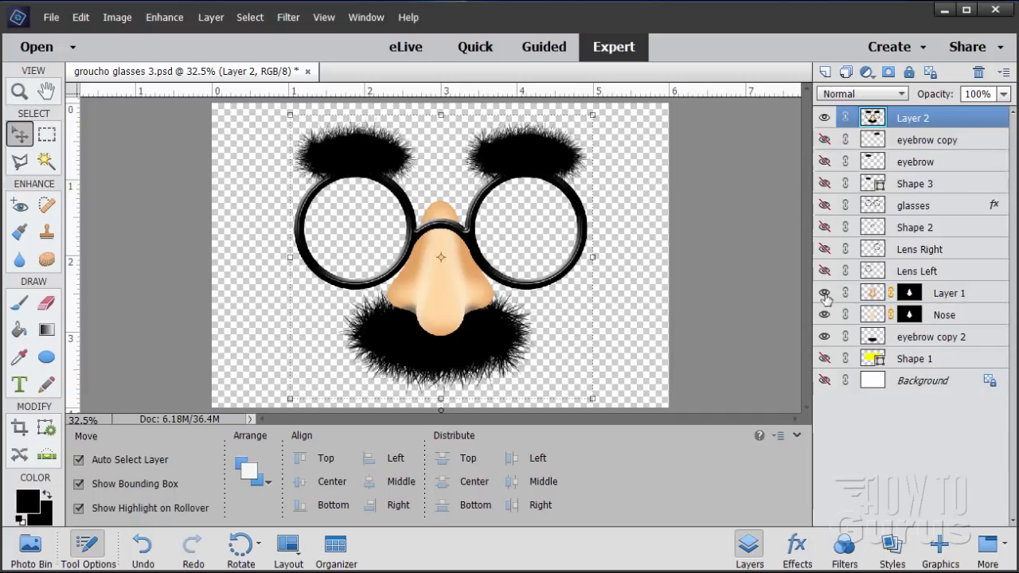
pyautogui.moveTo(826, 297); pyautogui.dragTo(826, 348)
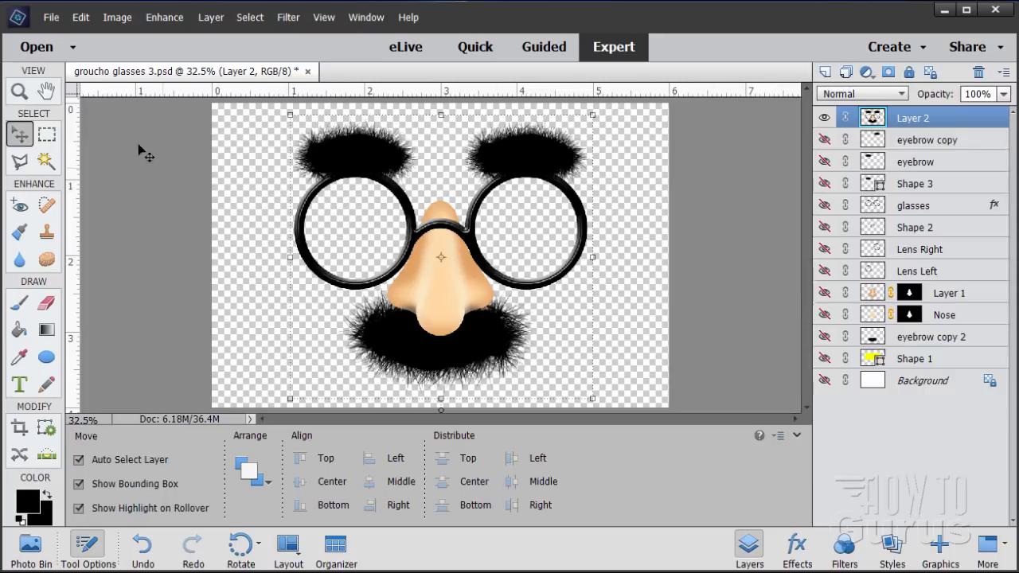
# Step: Export the image for web as a PNG-24 with transparency, named groucho-glasses-3.png, in the PSE Graphics folder
pyautogui.click(53, 17)
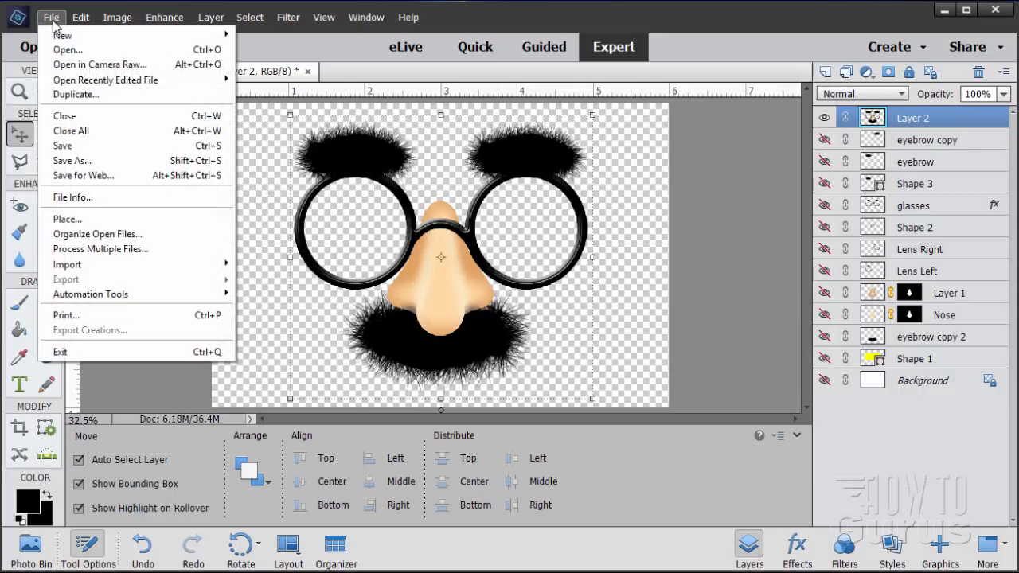
pyautogui.click(86, 176)
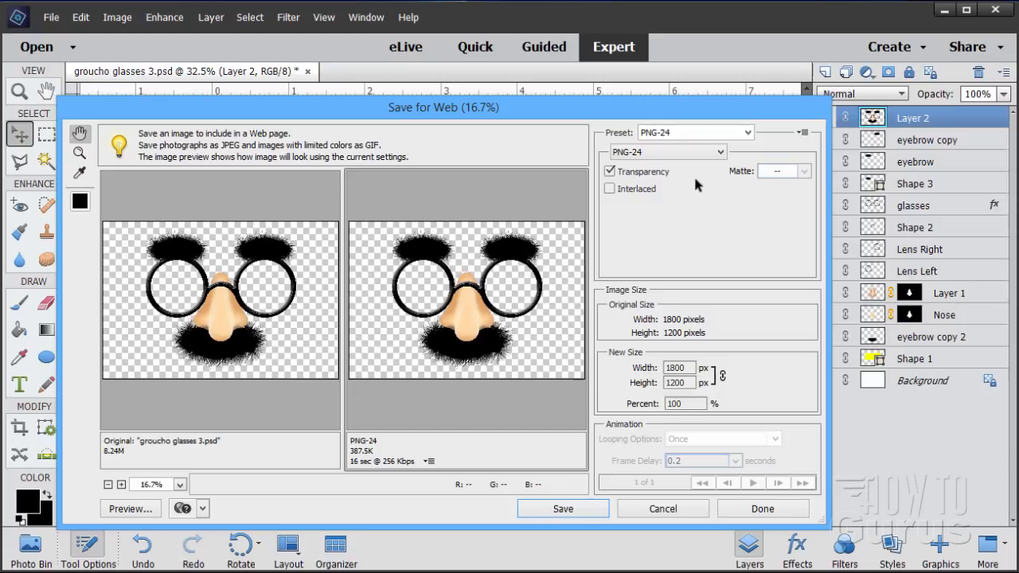
pyautogui.click(684, 135)
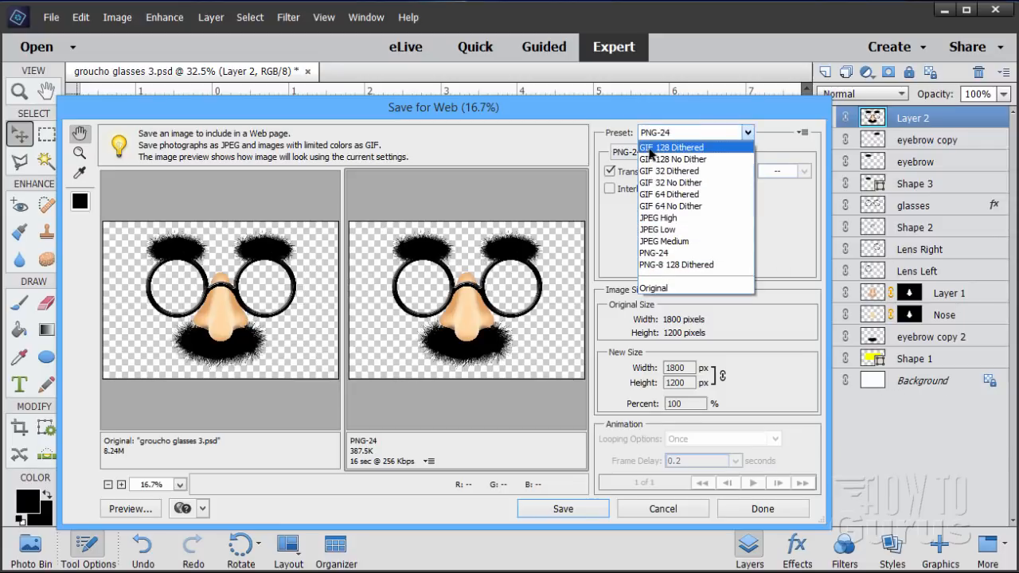
pyautogui.click(661, 255)
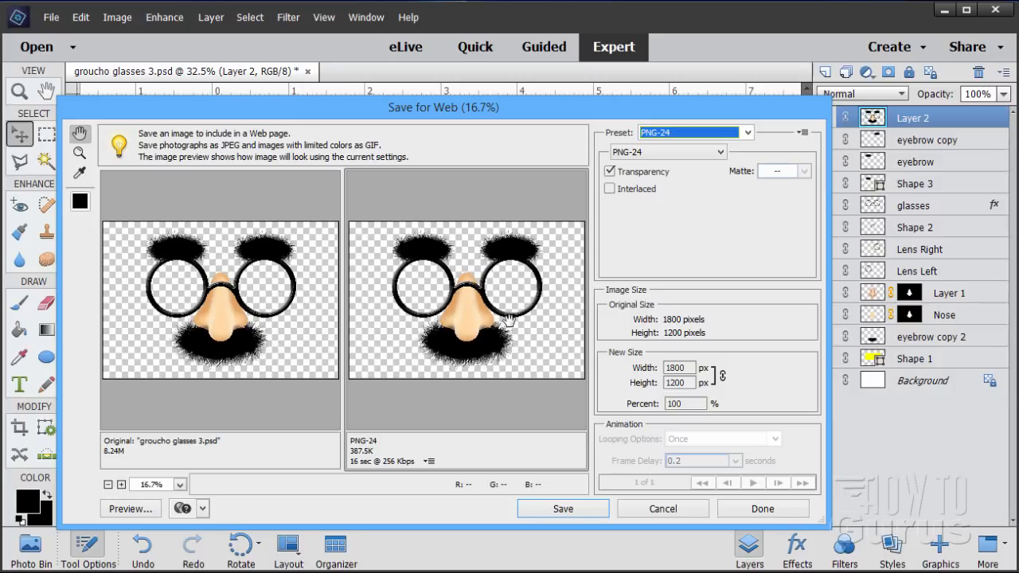
pyautogui.click(565, 511)
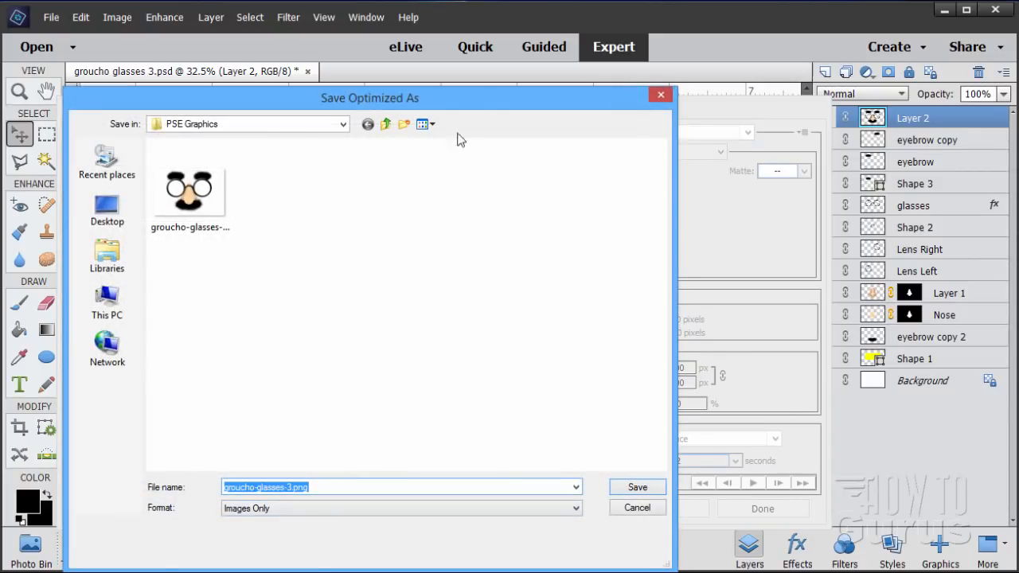
pyautogui.click(226, 185)
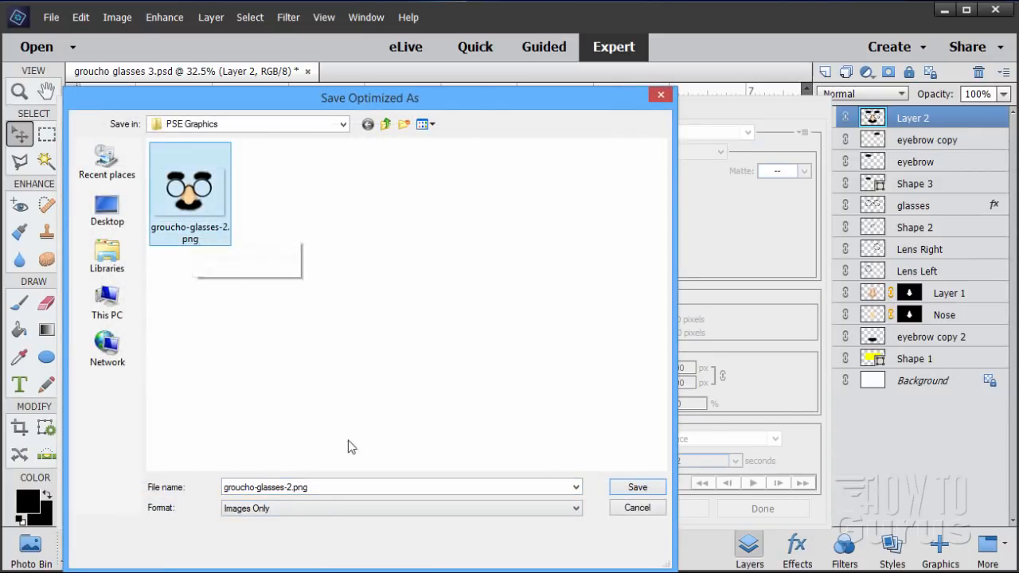
pyautogui.click(337, 489)
pyautogui.click(337, 490)
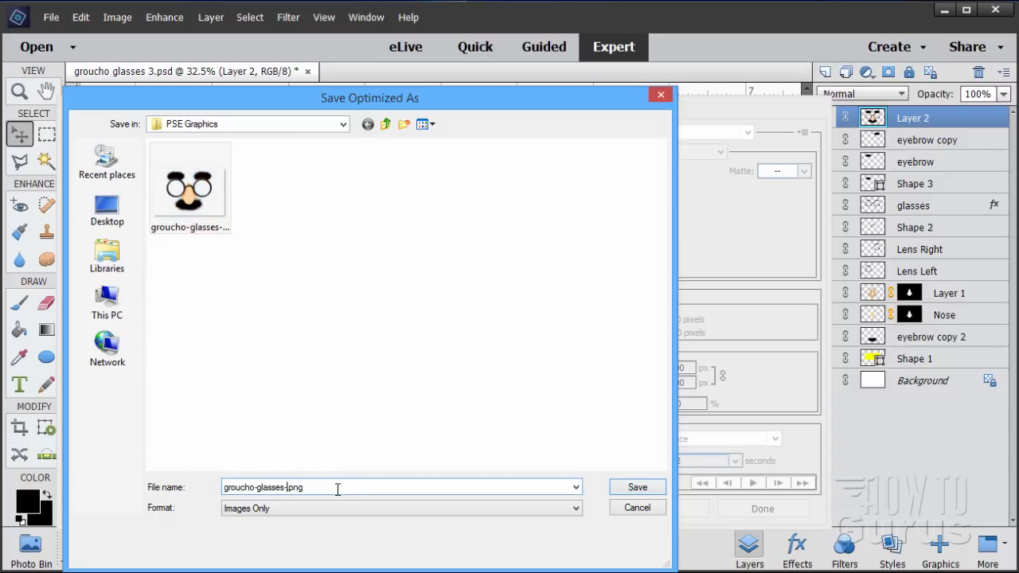
pyautogui.click(636, 488)
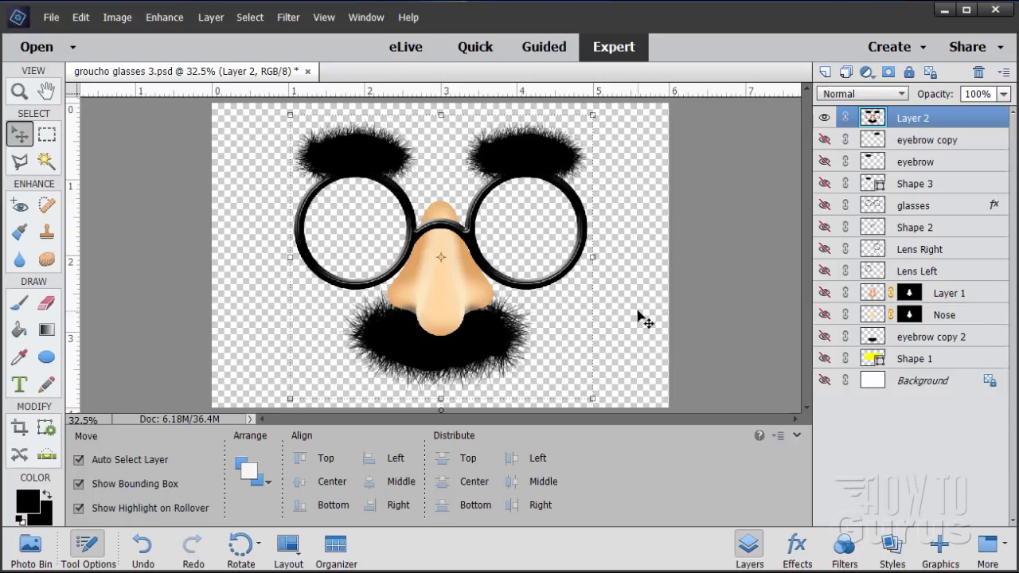
# Step: Show the open photo brighten eyes 2.bmp and dock its floating window as a tab
pyautogui.click(32, 548)
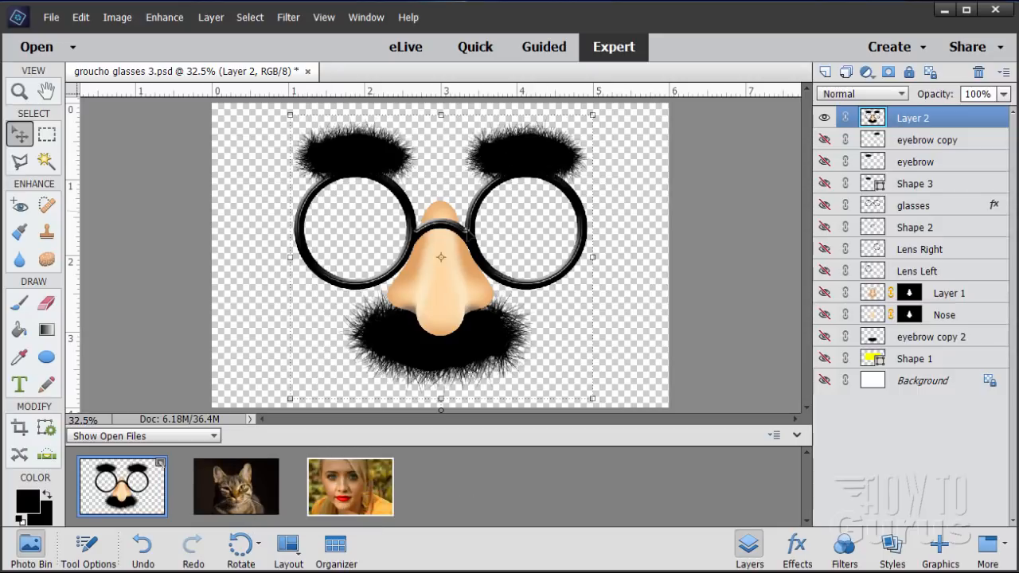
pyautogui.click(363, 481)
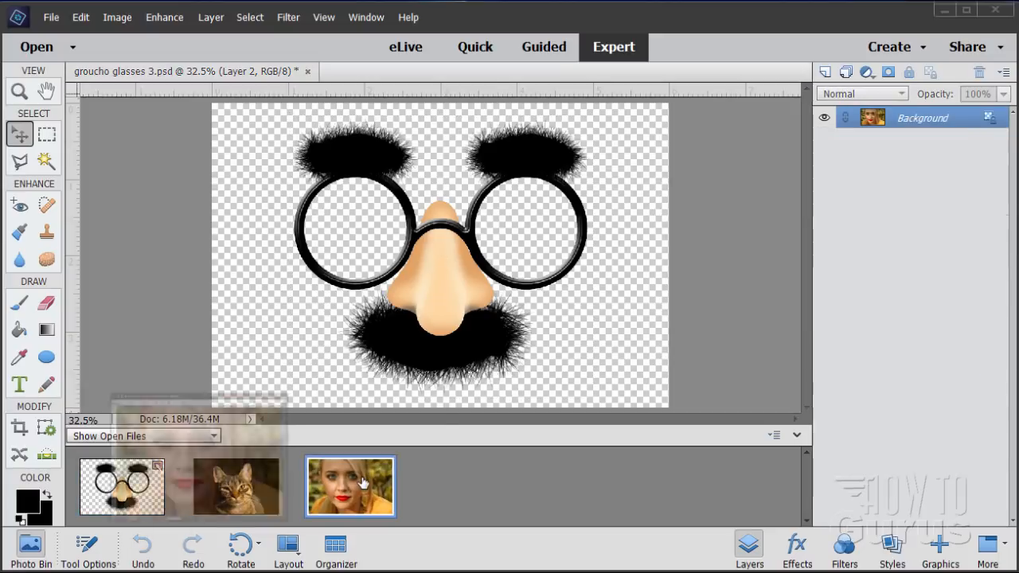
pyautogui.moveTo(384, 75); pyautogui.dragTo(459, 87)
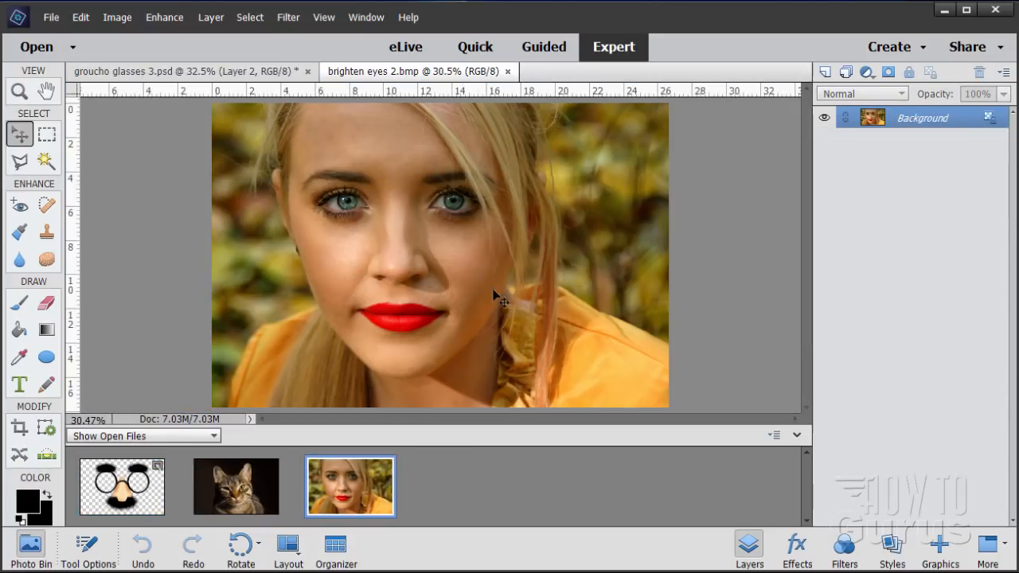
# Step: Place groucho-glasses-3.png from the PSE Graphics folder into the woman's portrait
pyautogui.click(48, 17)
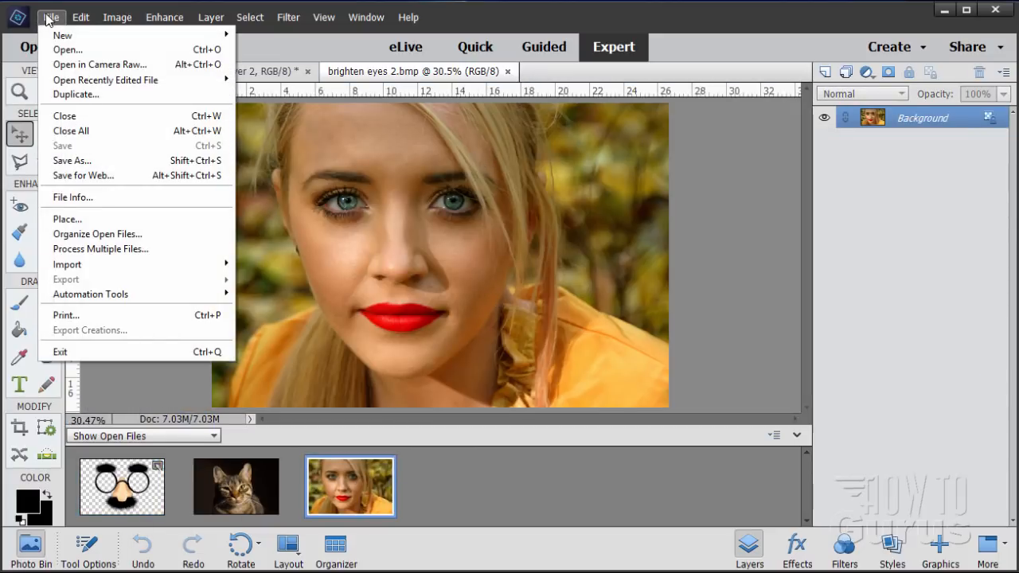
pyautogui.click(80, 220)
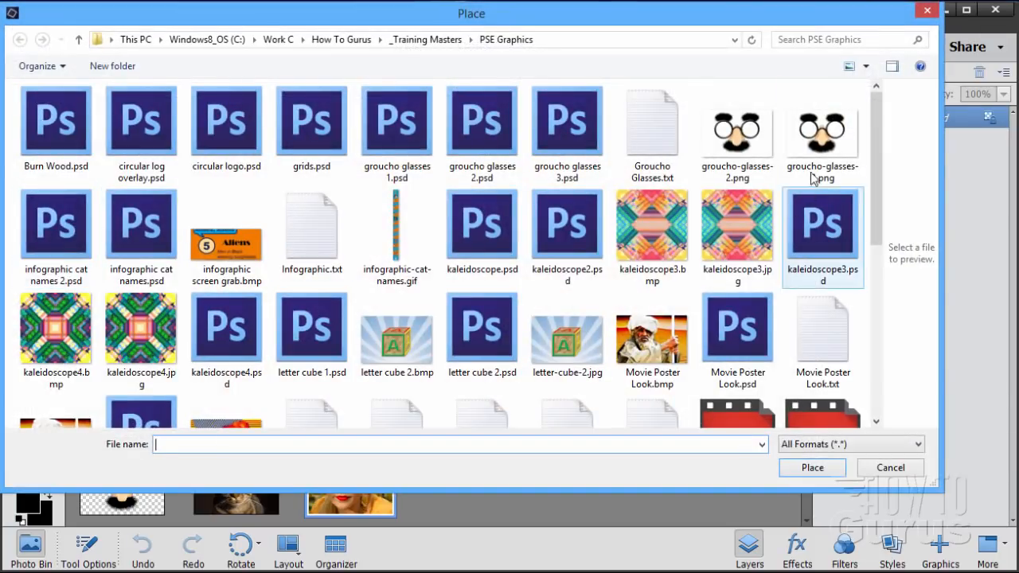
pyautogui.click(804, 133)
pyautogui.click(812, 469)
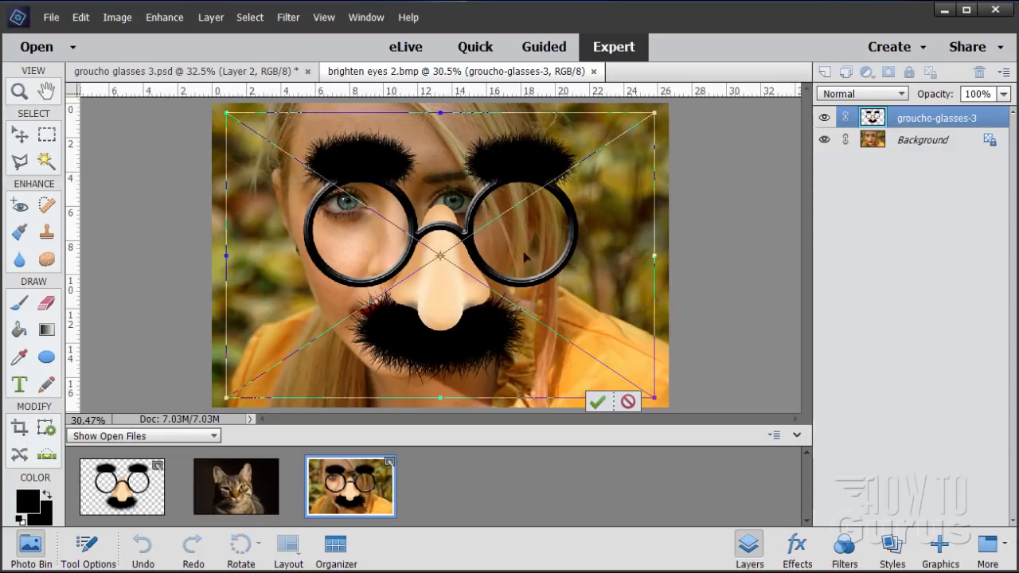
# Step: Scale the placed glasses down to fit the woman's face, centre them over her eyes and nose, and commit the placement
pyautogui.moveTo(653, 397); pyautogui.dragTo(554, 330)
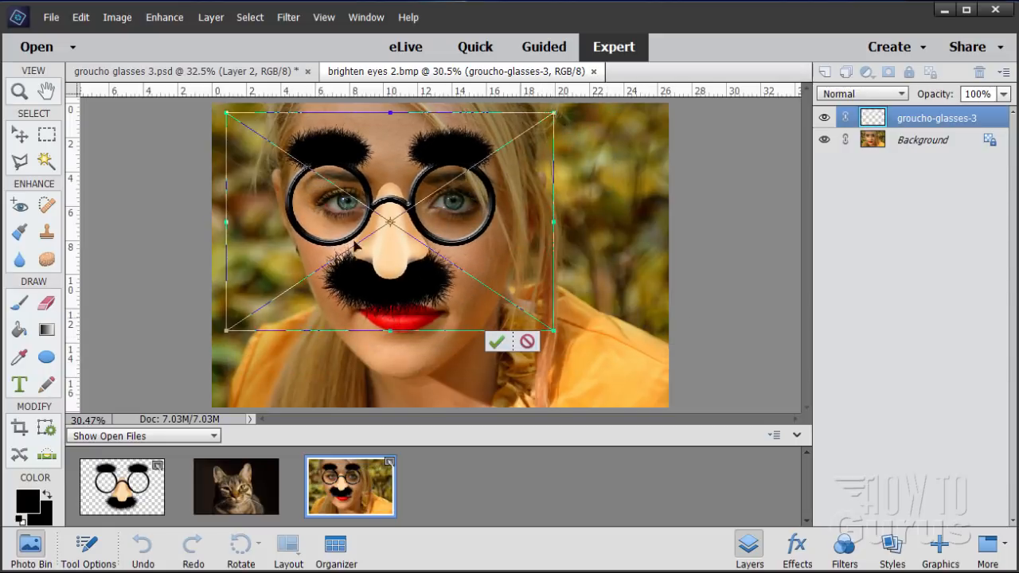
pyautogui.moveTo(224, 113); pyautogui.dragTo(239, 121)
pyautogui.moveTo(405, 259); pyautogui.dragTo(406, 258)
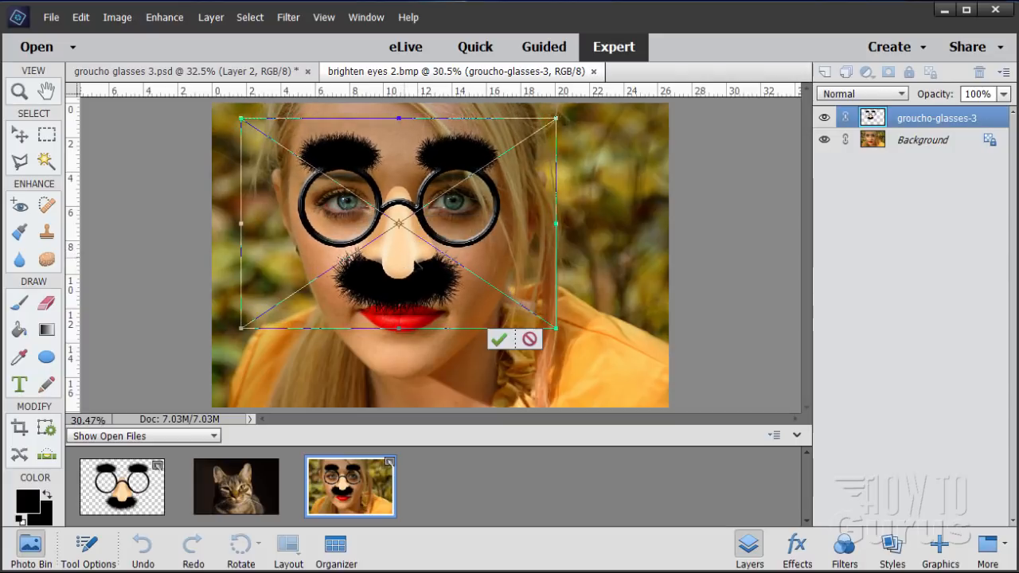
pyautogui.click(496, 338)
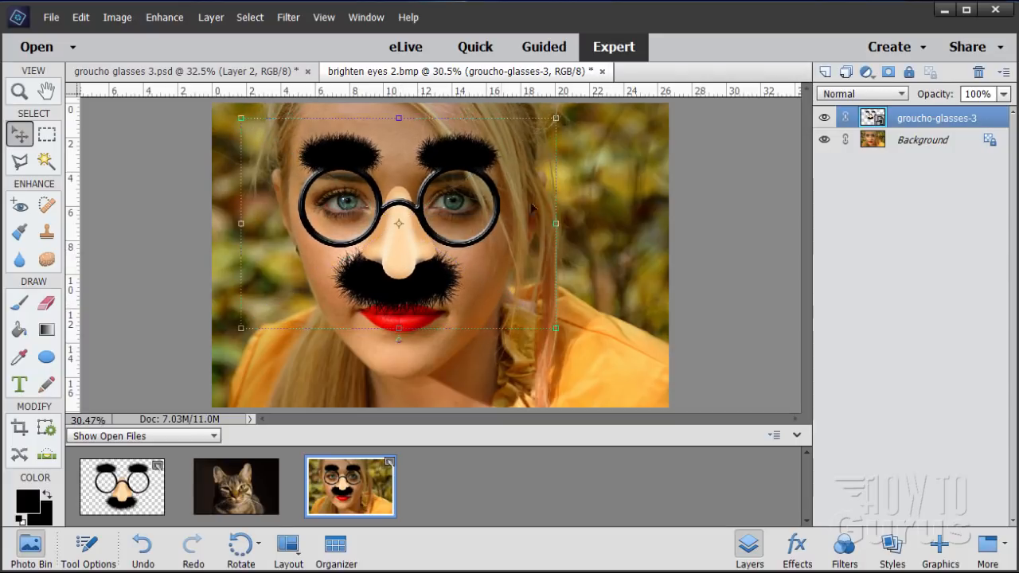
pyautogui.click(859, 143)
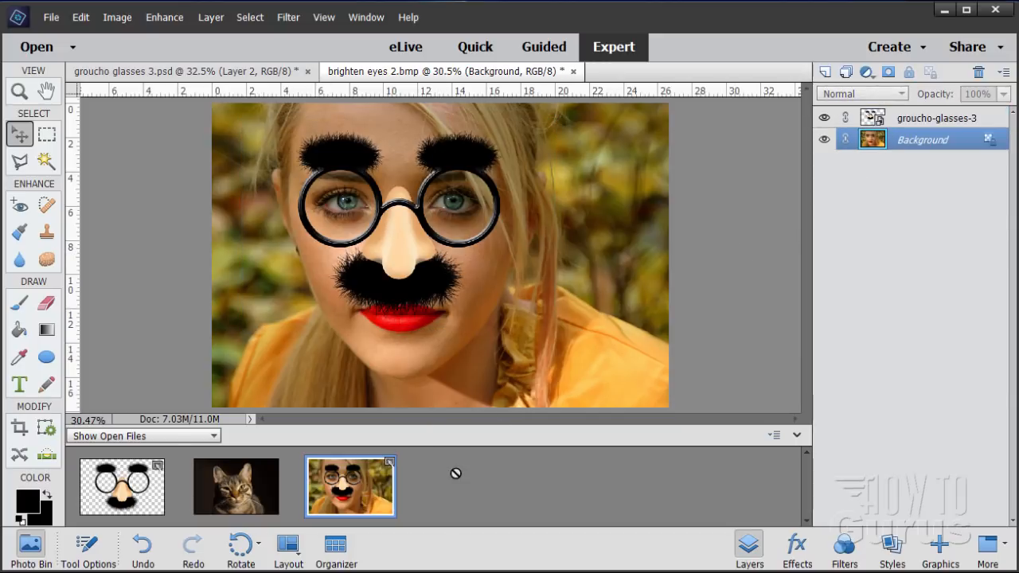
# Step: Show the open photo cat-1041324_1920.jpg docked as a tab and place groucho-glasses-3.png from the PSE Graphics folder into it
pyautogui.click(244, 507)
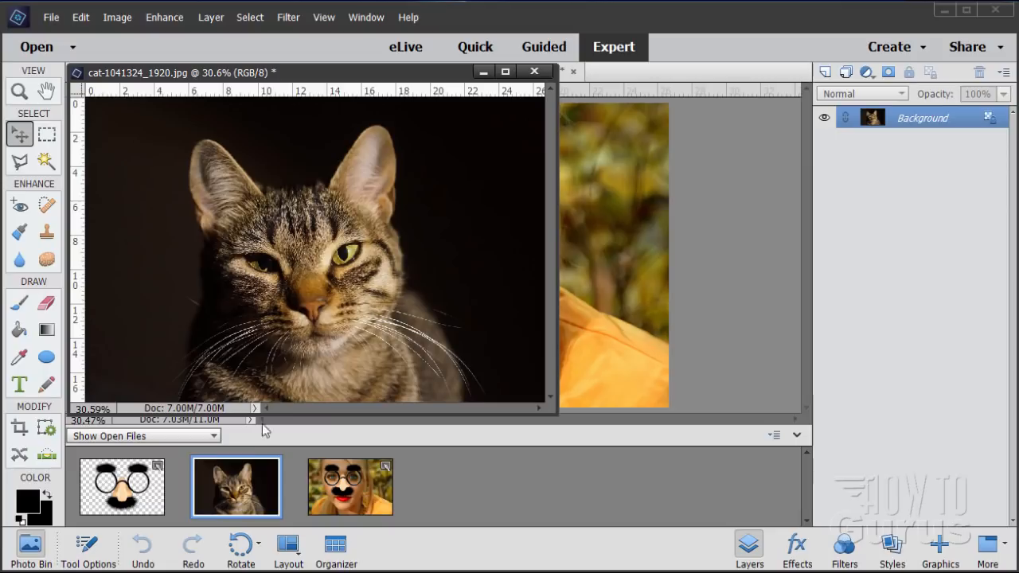
pyautogui.moveTo(368, 79); pyautogui.dragTo(394, 80)
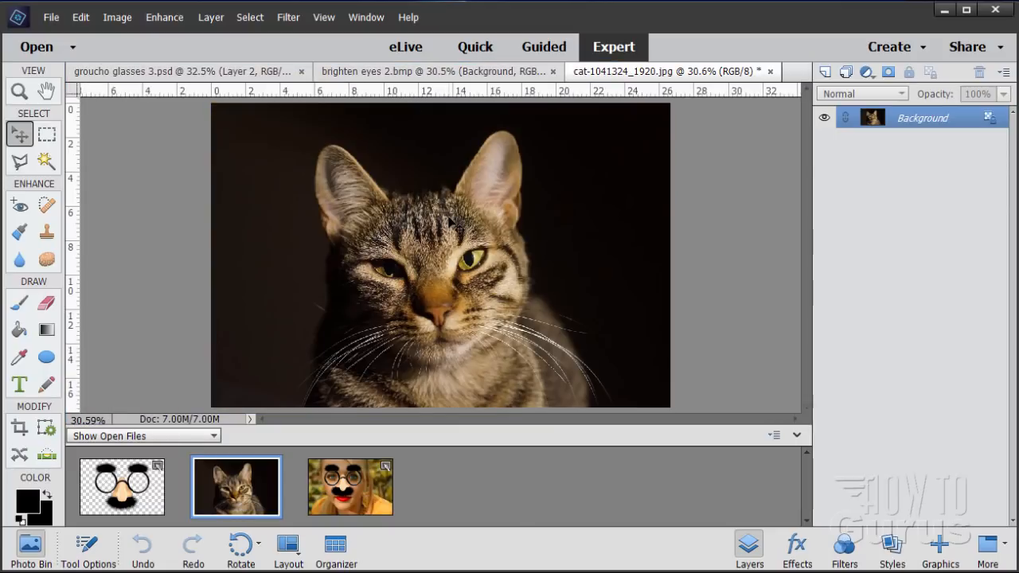
pyautogui.click(49, 17)
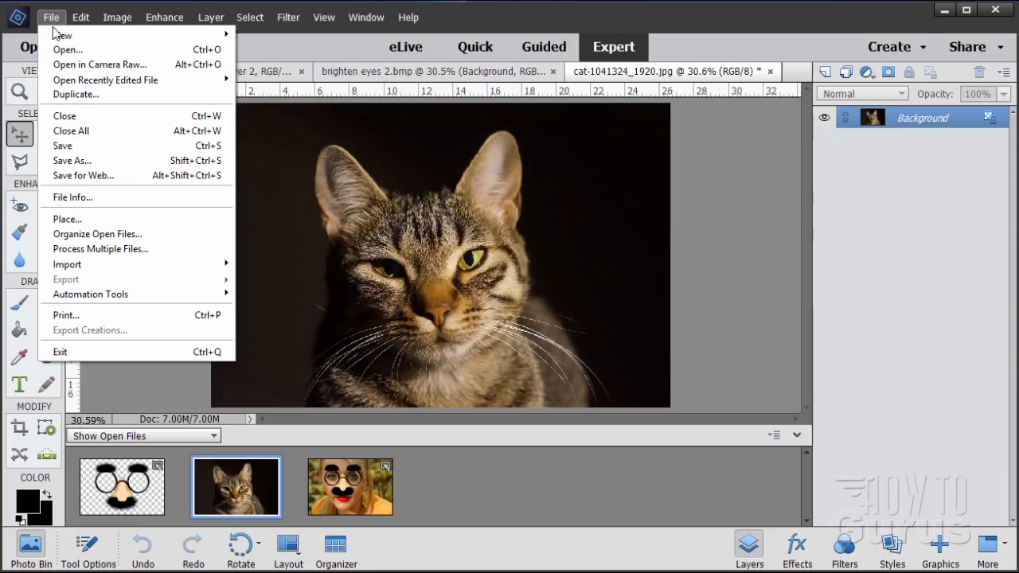
pyautogui.click(86, 221)
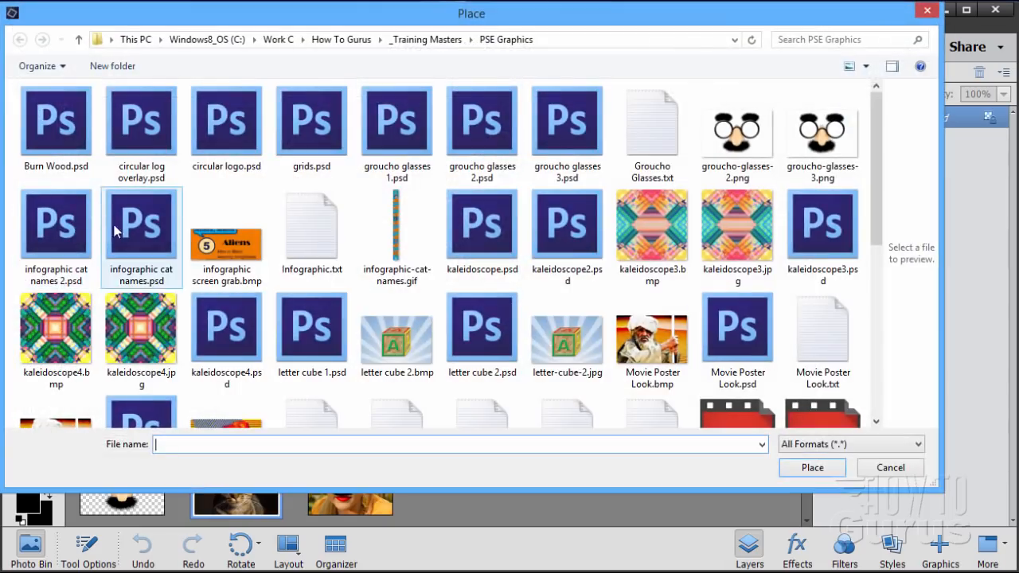
pyautogui.click(805, 137)
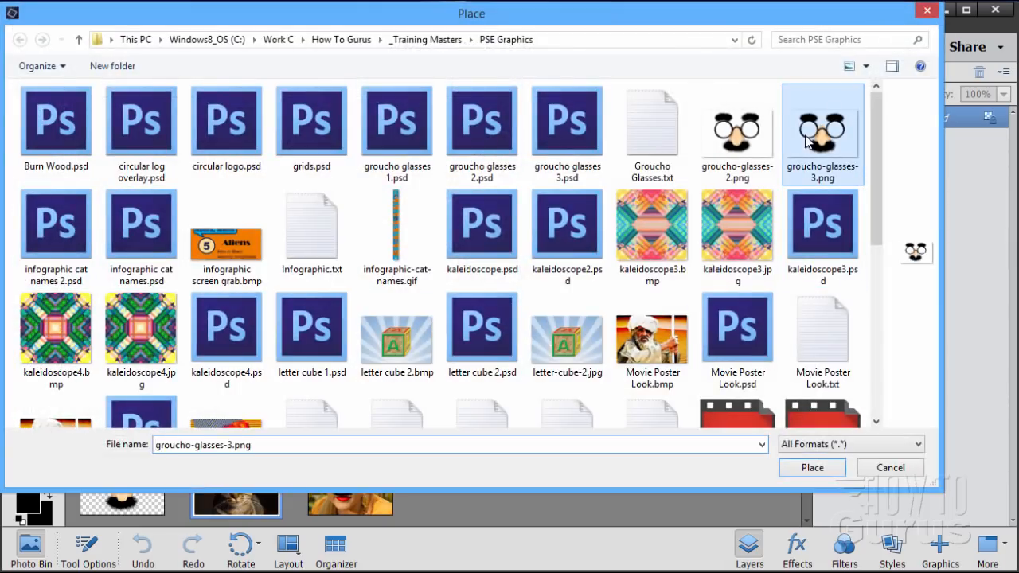
pyautogui.click(812, 468)
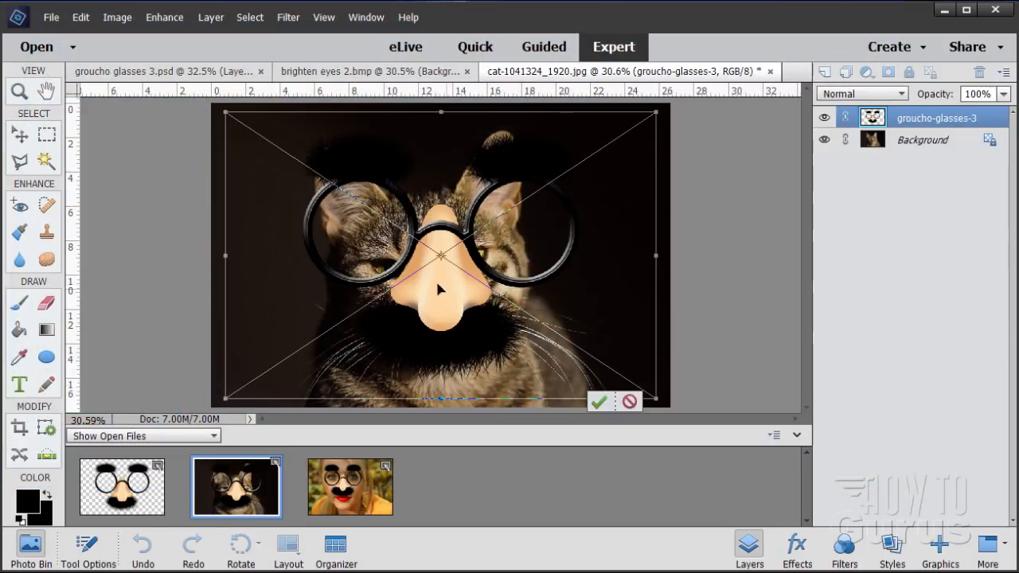
# Step: Scale the placed glasses down proportionally to fit the cat's face and centre them over its eyes and nose
pyautogui.moveTo(226, 112); pyautogui.dragTo(389, 227)
pyautogui.moveTo(518, 340); pyautogui.dragTo(428, 321)
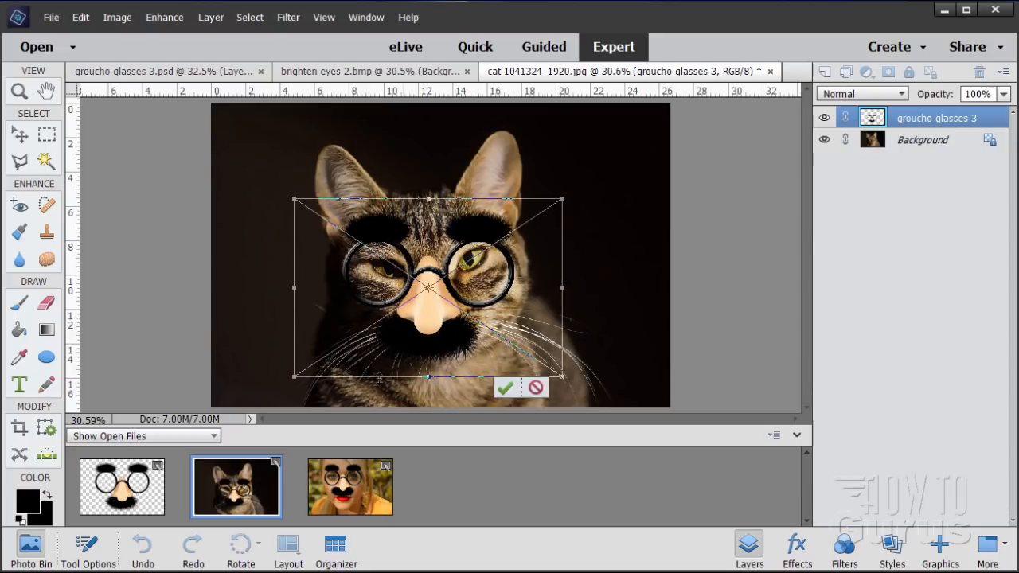
pyautogui.moveTo(292, 380); pyautogui.dragTo(309, 369)
pyautogui.moveTo(437, 310); pyautogui.dragTo(428, 307)
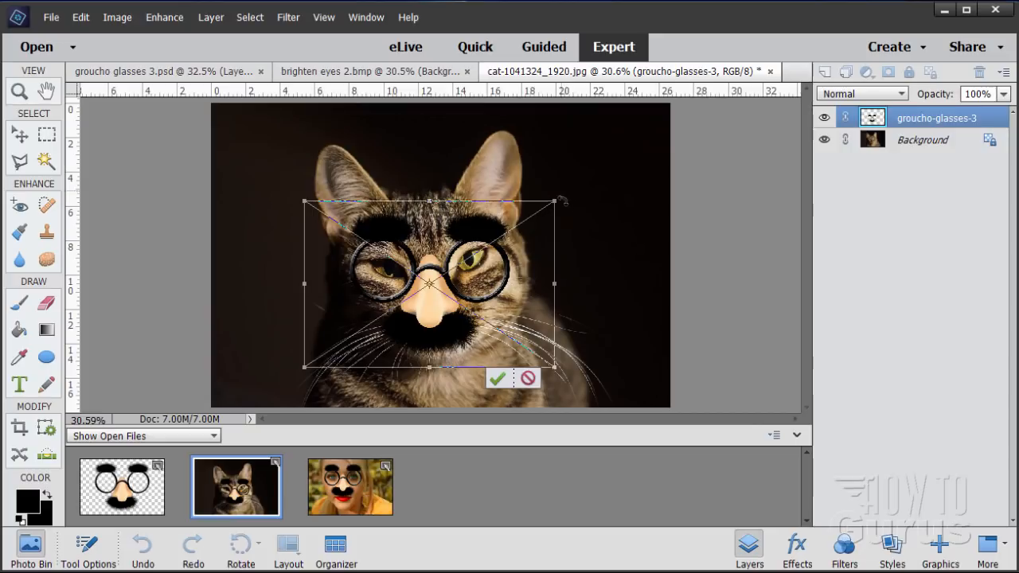
# Step: Rotate the glasses slightly counterclockwise to match the tilt of the cat's head, nudge them up, and commit the placement
pyautogui.moveTo(558, 197); pyautogui.dragTo(552, 189)
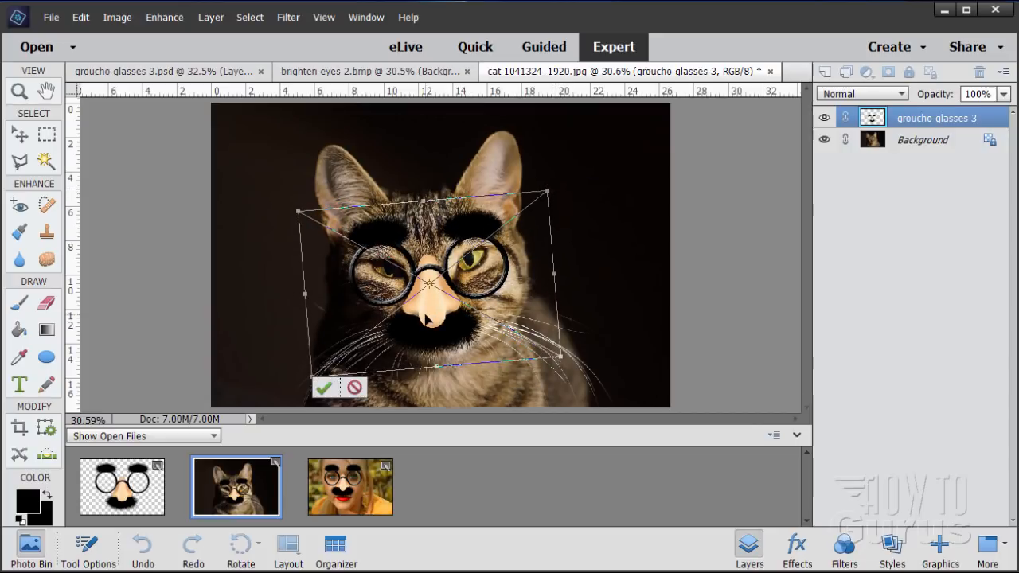
pyautogui.moveTo(429, 318); pyautogui.dragTo(427, 314)
pyautogui.click(326, 382)
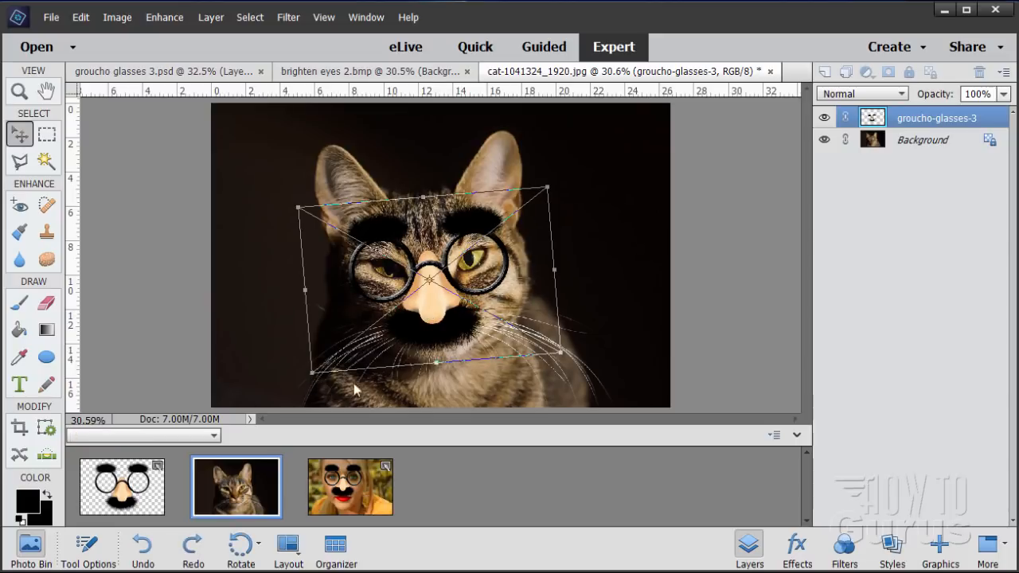
pyautogui.click(715, 279)
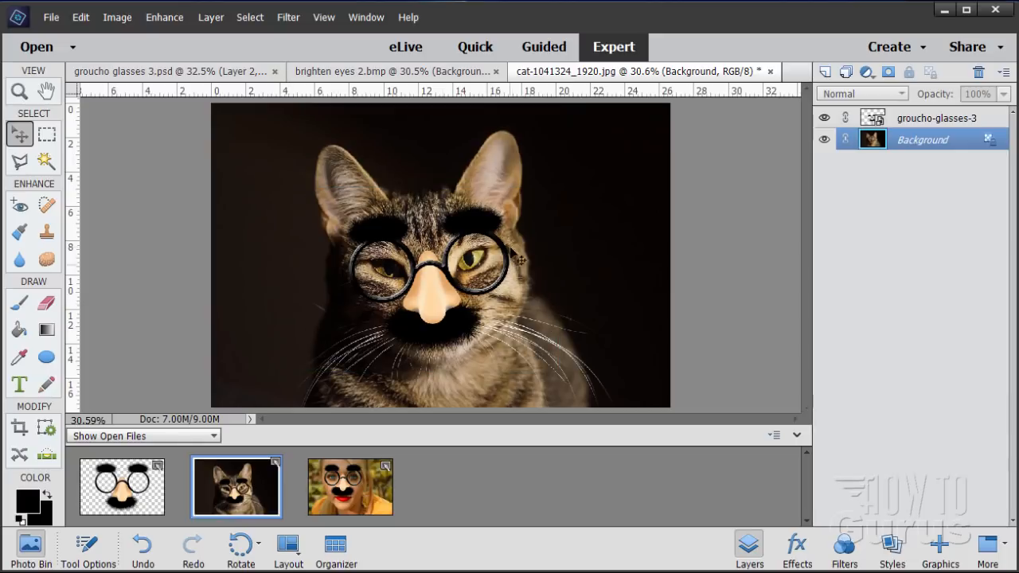
pyautogui.click(451, 299)
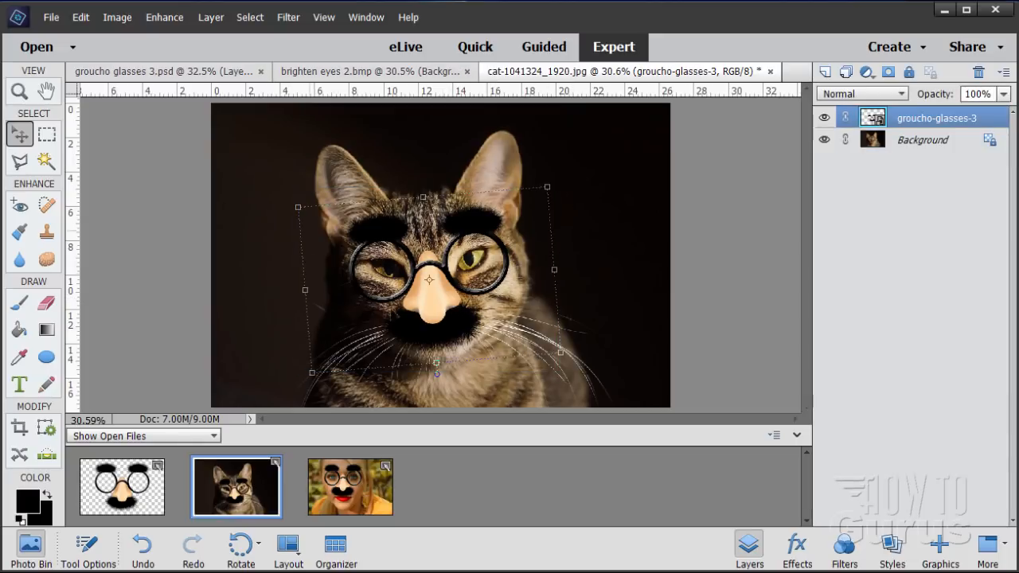
pyautogui.click(717, 289)
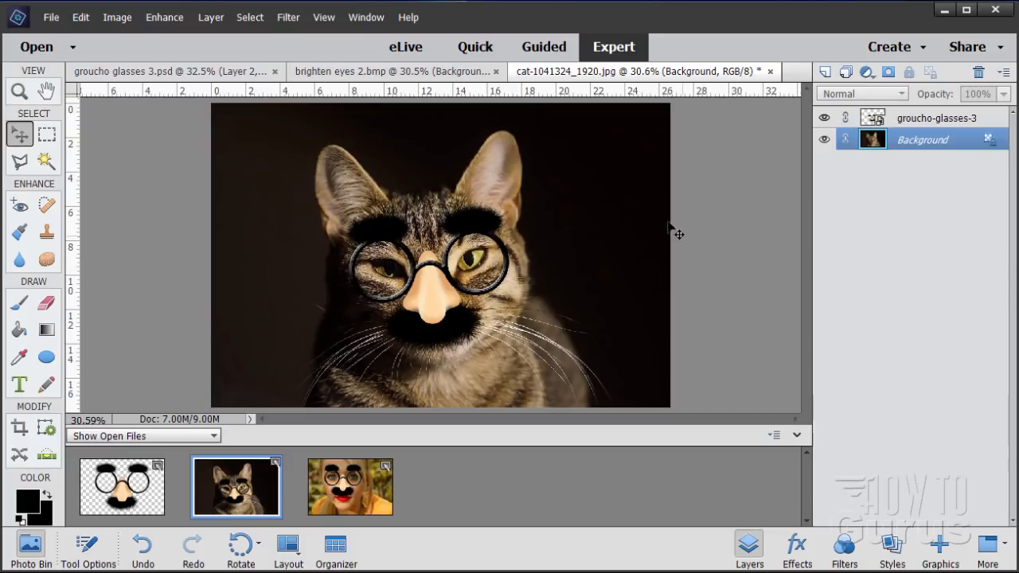
# Step: Add a Levels adjustment layer above the groucho-glasses-3 layer, using the previous layer to create a clipping mask
pyautogui.click(893, 118)
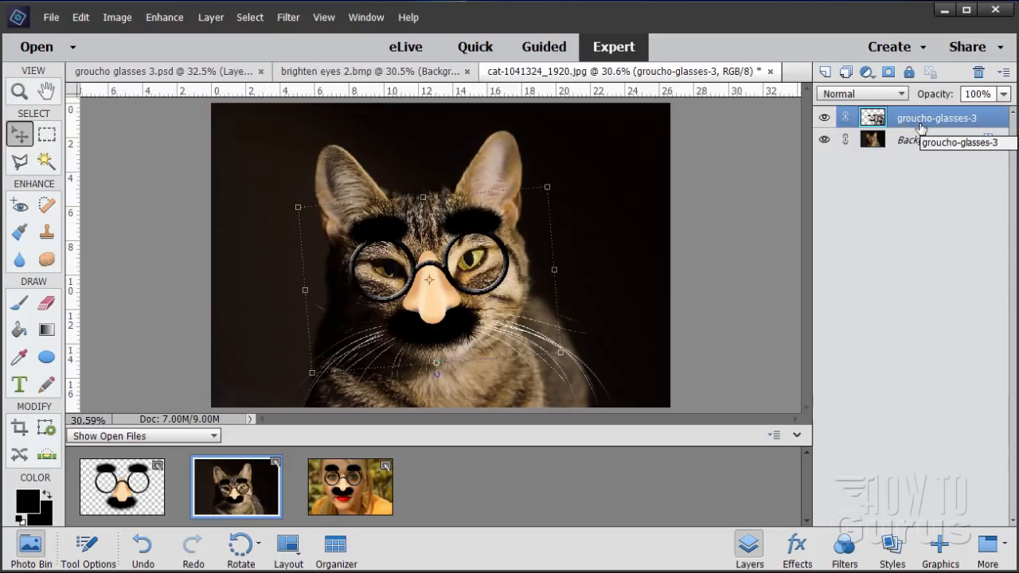
pyautogui.click(210, 26)
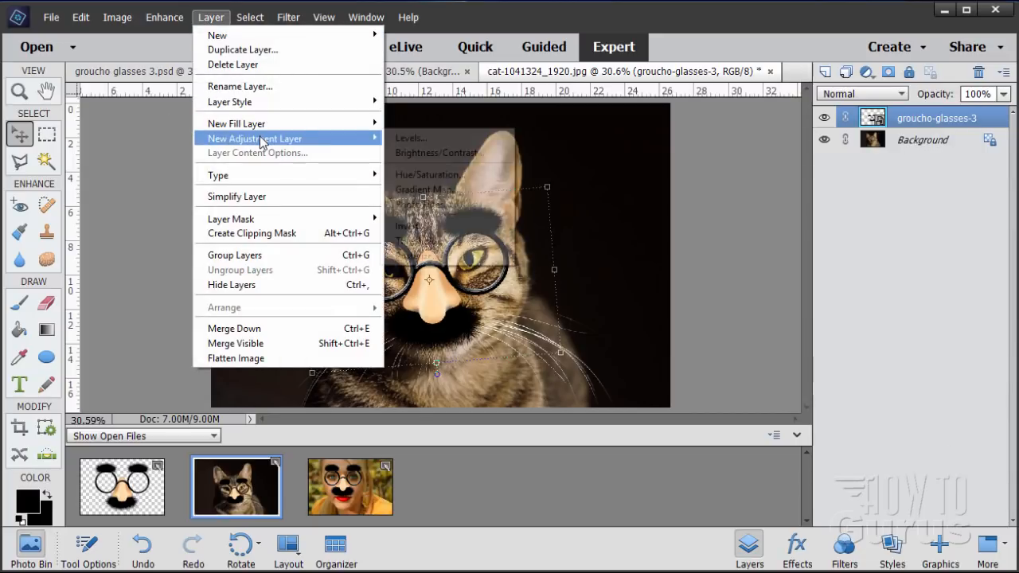
pyautogui.moveTo(263, 139)
pyautogui.click(412, 143)
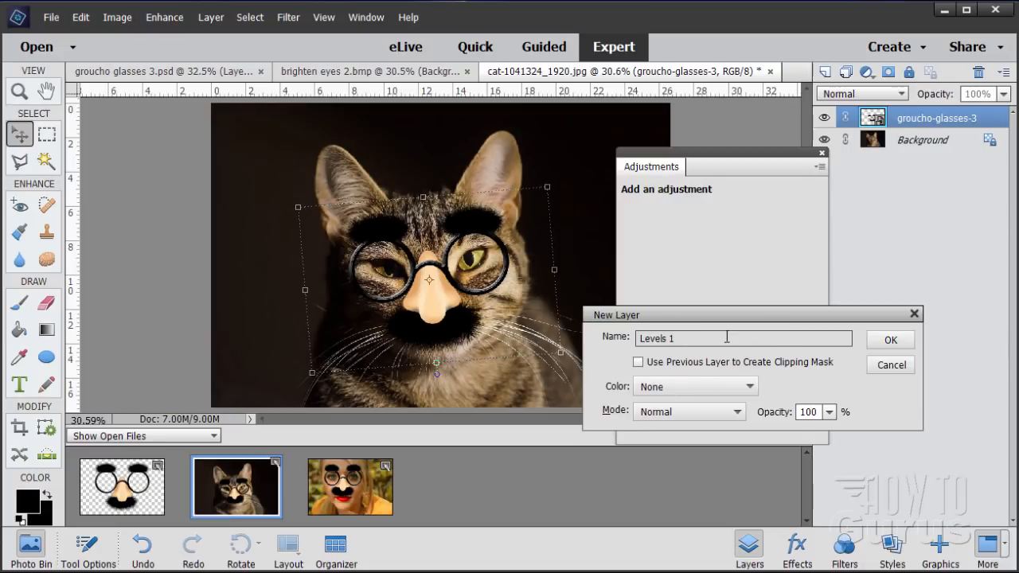
pyautogui.click(638, 363)
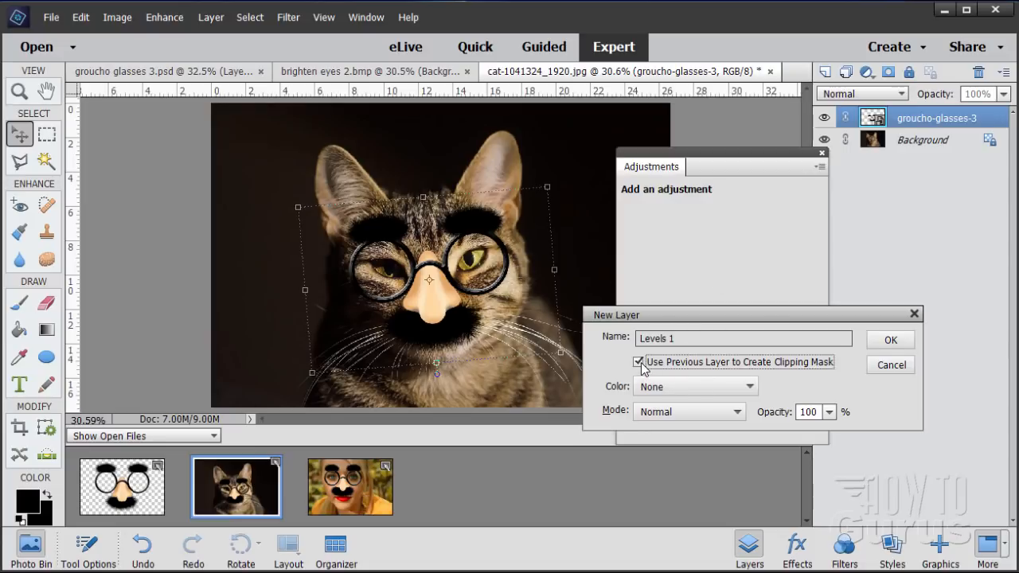
pyautogui.click(891, 340)
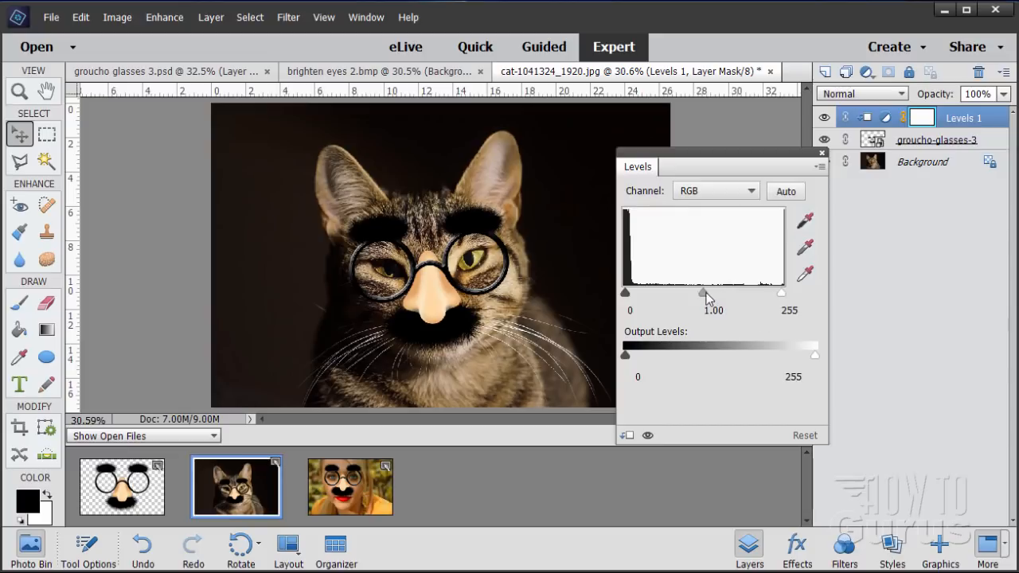
# Step: Darken the glasses with Levels input values of 11 for shadows and 0.81 for midtones, and close the adjustment
pyautogui.moveTo(704, 293)
pyautogui.mouseDown()
pyautogui.moveTo(729, 298)
pyautogui.moveTo(700, 300)
pyautogui.moveTo(739, 293)
pyautogui.moveTo(673, 292)
pyautogui.moveTo(771, 294)
pyautogui.moveTo(677, 296)
pyautogui.moveTo(723, 296)
pyautogui.moveTo(714, 303)
pyautogui.moveTo(704, 294)
pyautogui.moveTo(718, 291)
pyautogui.moveTo(710, 294)
pyautogui.mouseUp()
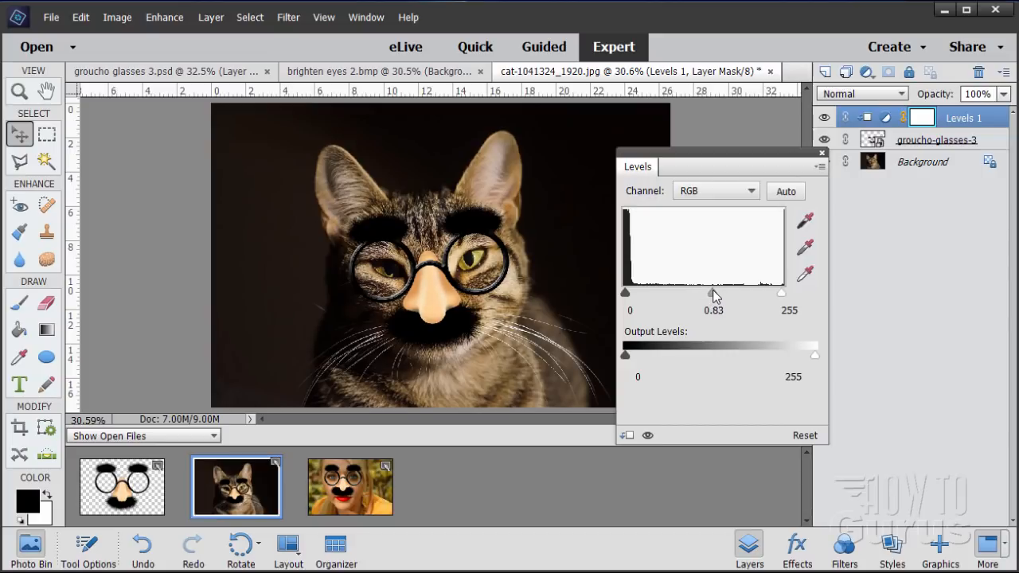
pyautogui.moveTo(626, 292)
pyautogui.mouseDown()
pyautogui.moveTo(646, 290)
pyautogui.moveTo(632, 292)
pyautogui.mouseUp()
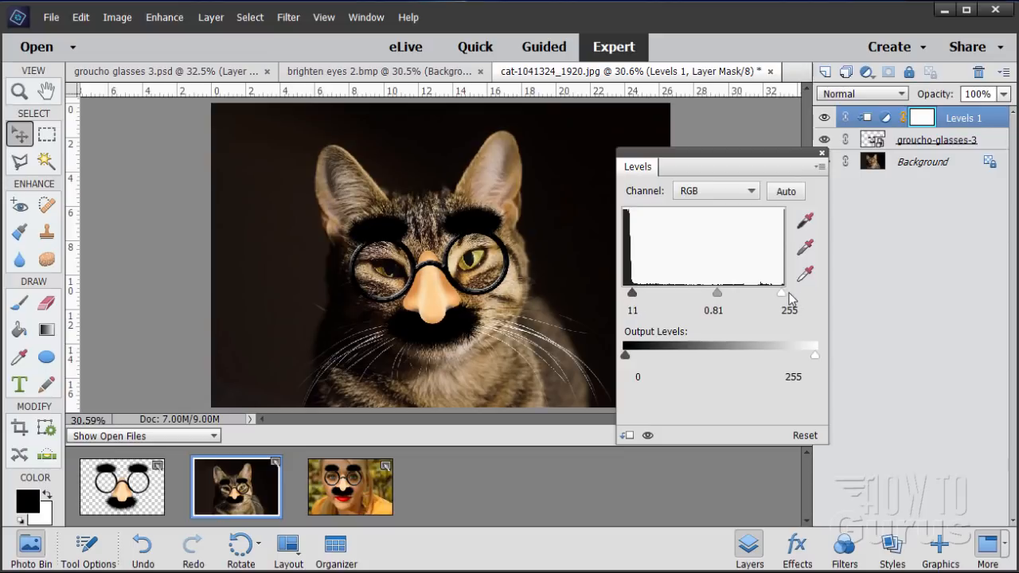
pyautogui.moveTo(785, 298)
pyautogui.mouseDown()
pyautogui.moveTo(772, 297)
pyautogui.moveTo(789, 298)
pyautogui.mouseUp()
pyautogui.click(821, 152)
# Step: Float the cat photo in its own enlarged window and view the finished image at 50% zoom
pyautogui.click(22, 95)
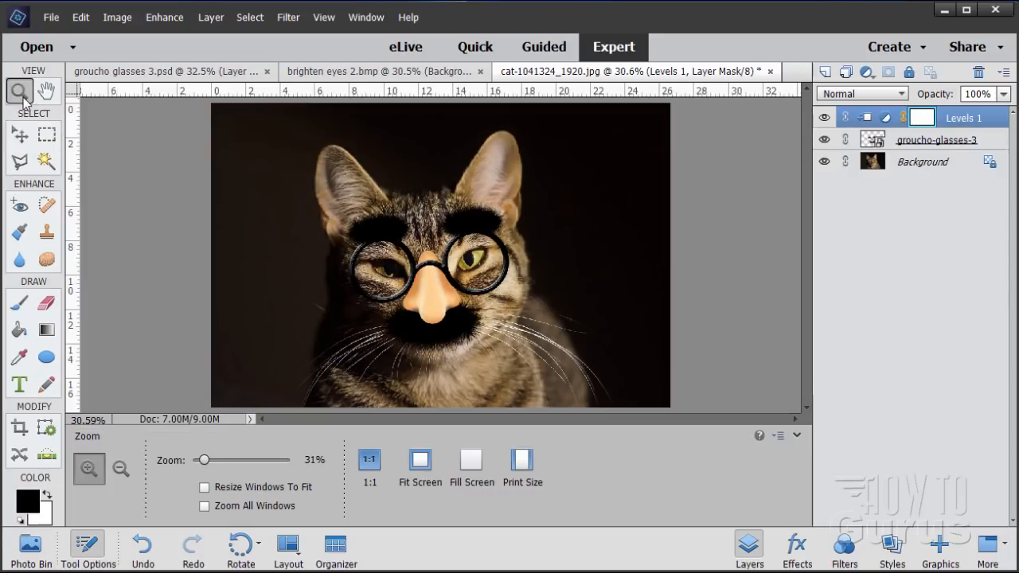
pyautogui.click(400, 255)
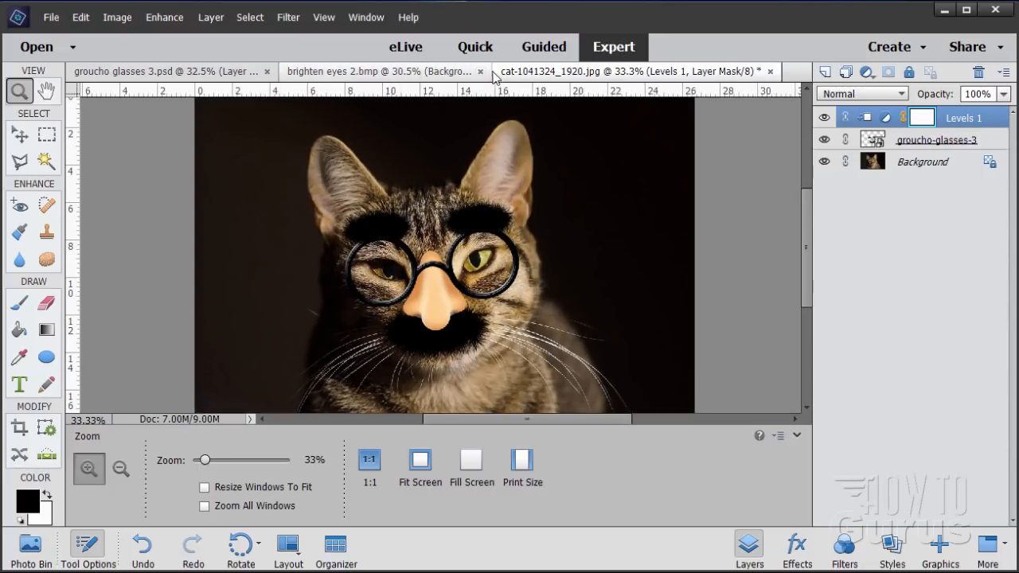
pyautogui.moveTo(553, 71); pyautogui.dragTo(163, 10)
pyautogui.moveTo(611, 359); pyautogui.dragTo(890, 567)
pyautogui.click(502, 353)
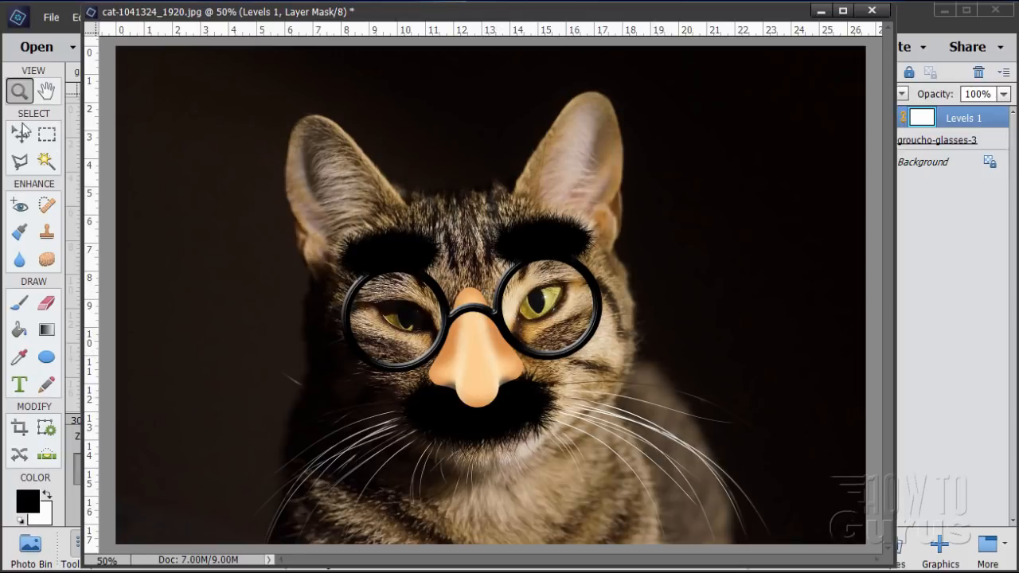
pyautogui.click(20, 135)
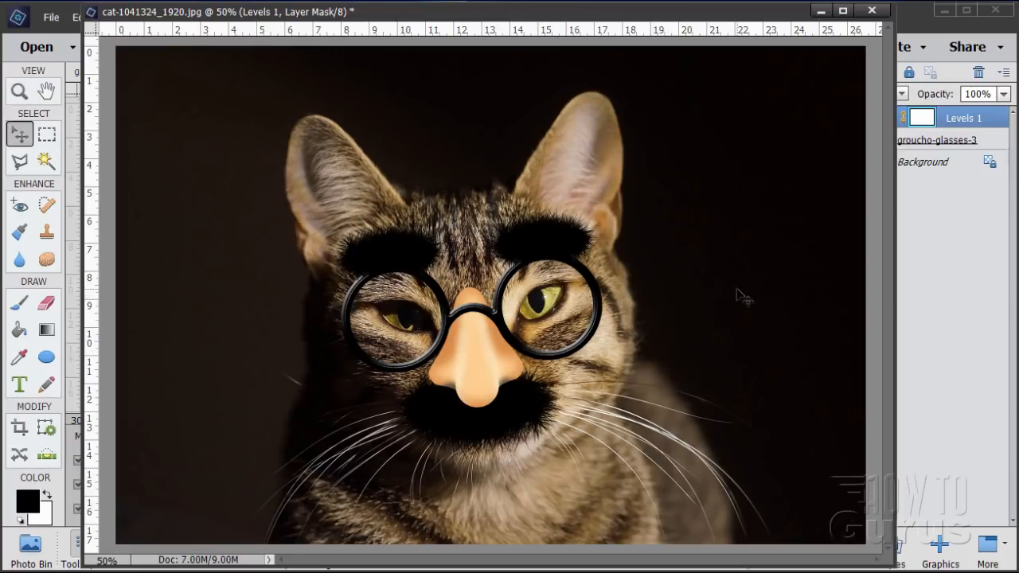